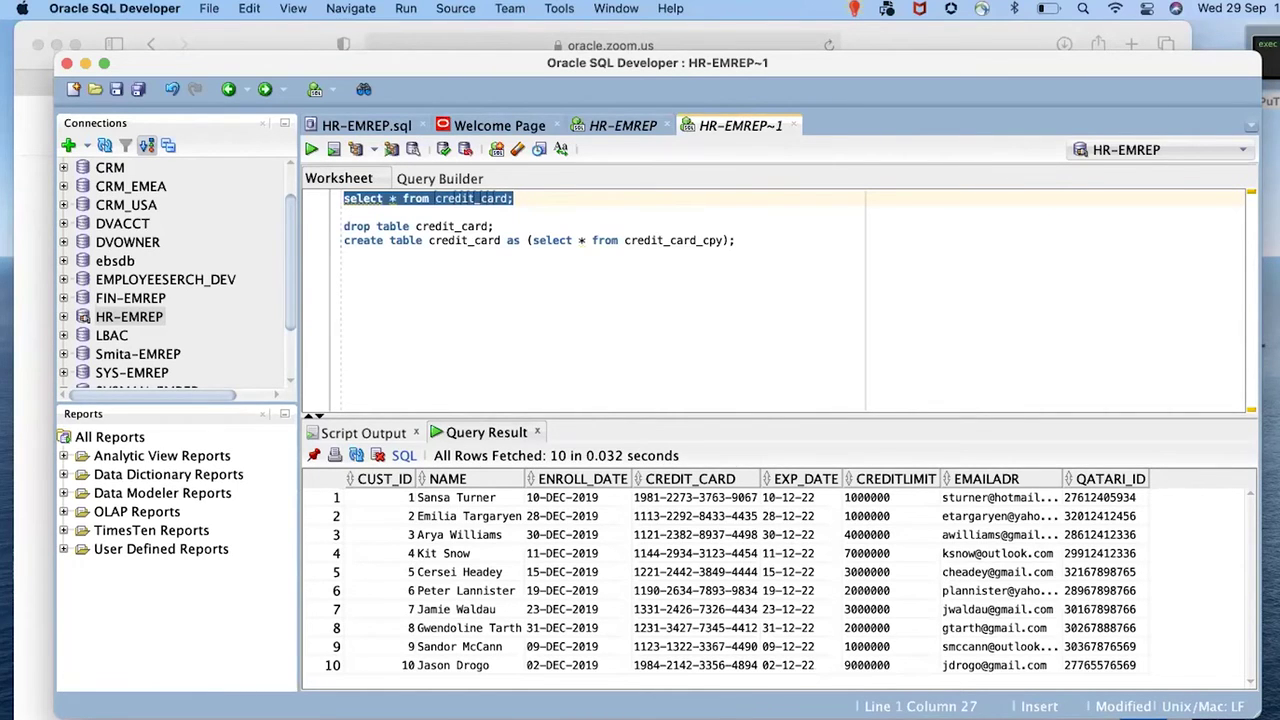
- Switch to Firefox and open the Oracle LiveLabs home page in a new tab
{"action": "key", "text": "ctrl+Right"}
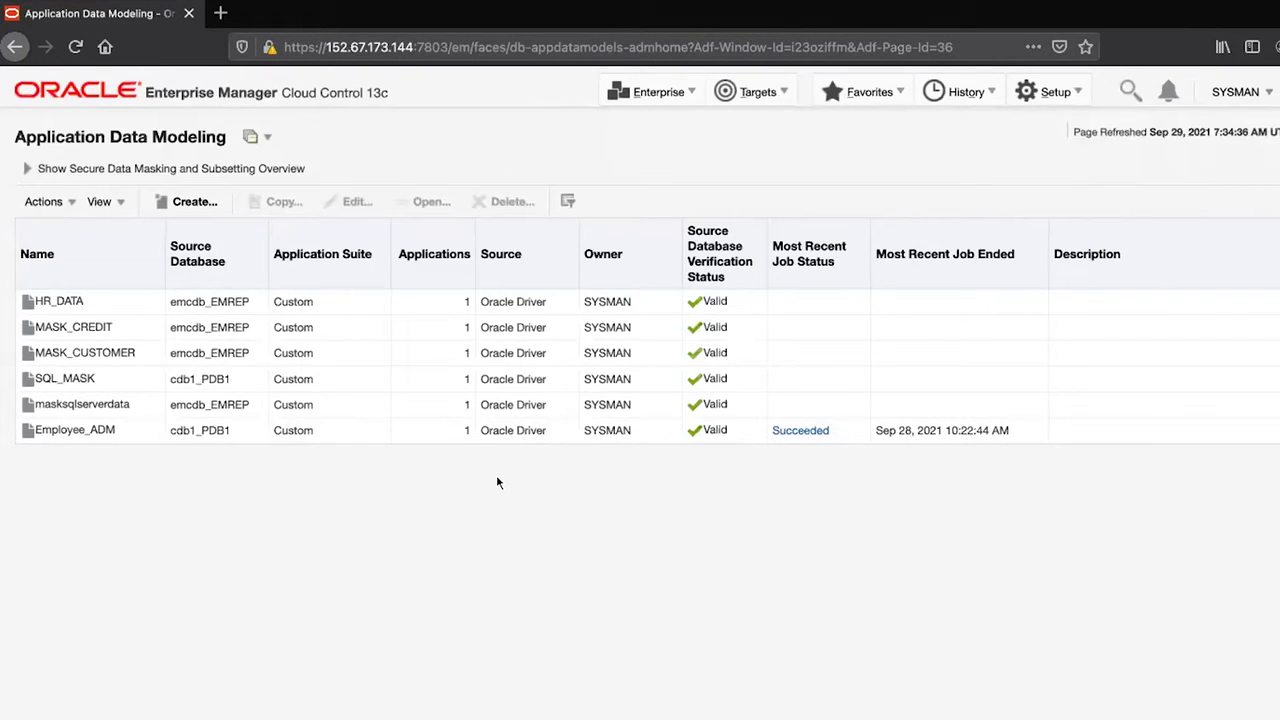
{"action": "left_click", "coordinate": [220, 12]}
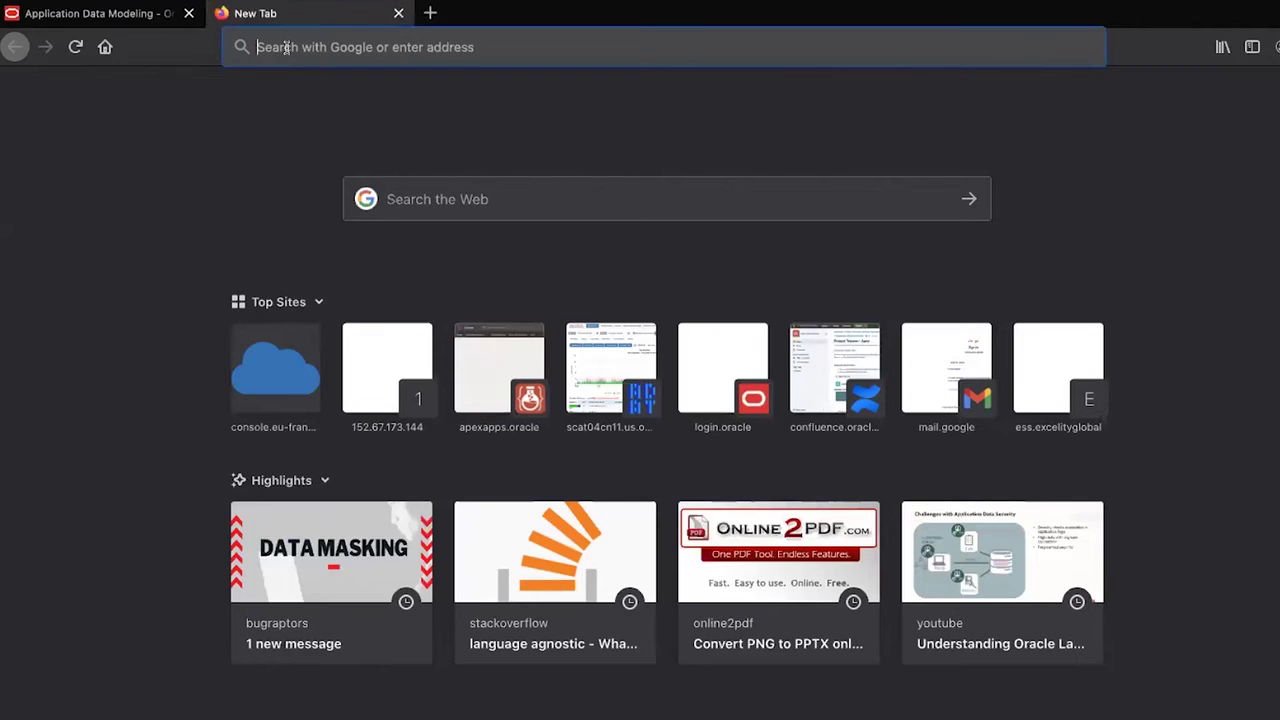
{"action": "type", "text": "live"}
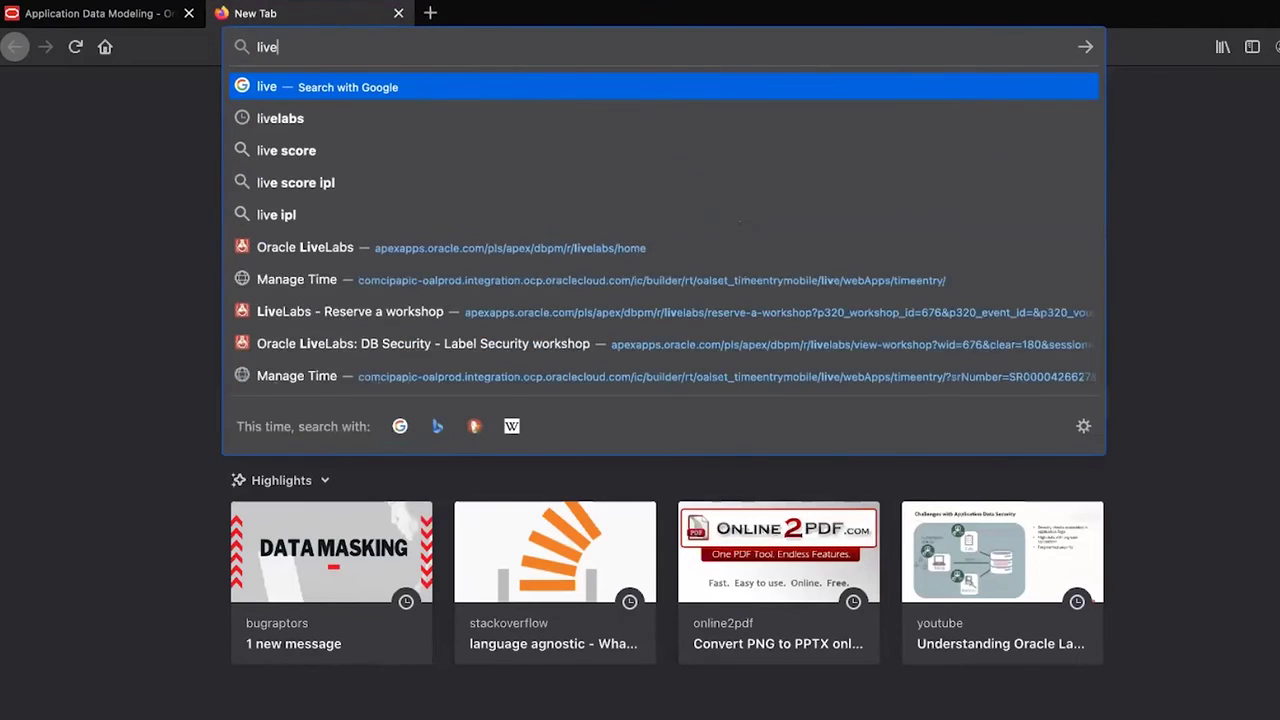
{"action": "left_click", "coordinate": [347, 247]}
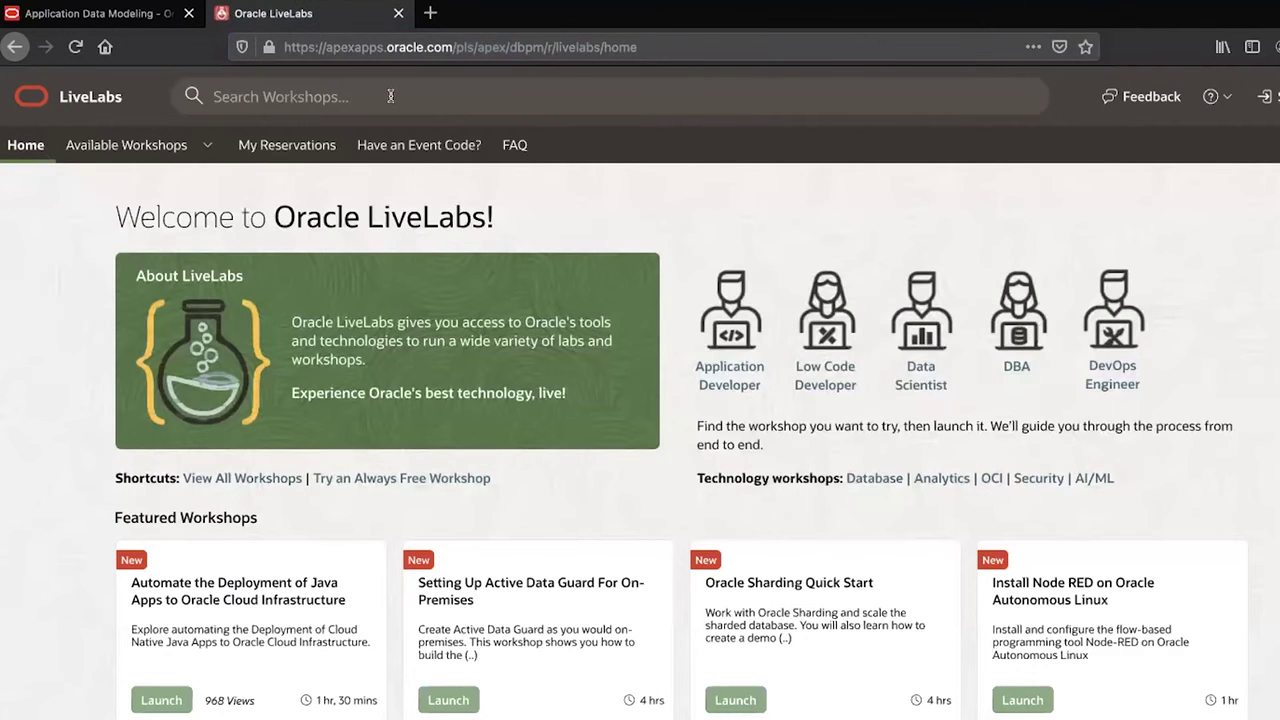
- Search the LiveLabs workshops for "masking" and open the DB Security - Data Masking and Subsetting workshop
{"action": "left_click", "coordinate": [390, 96]}
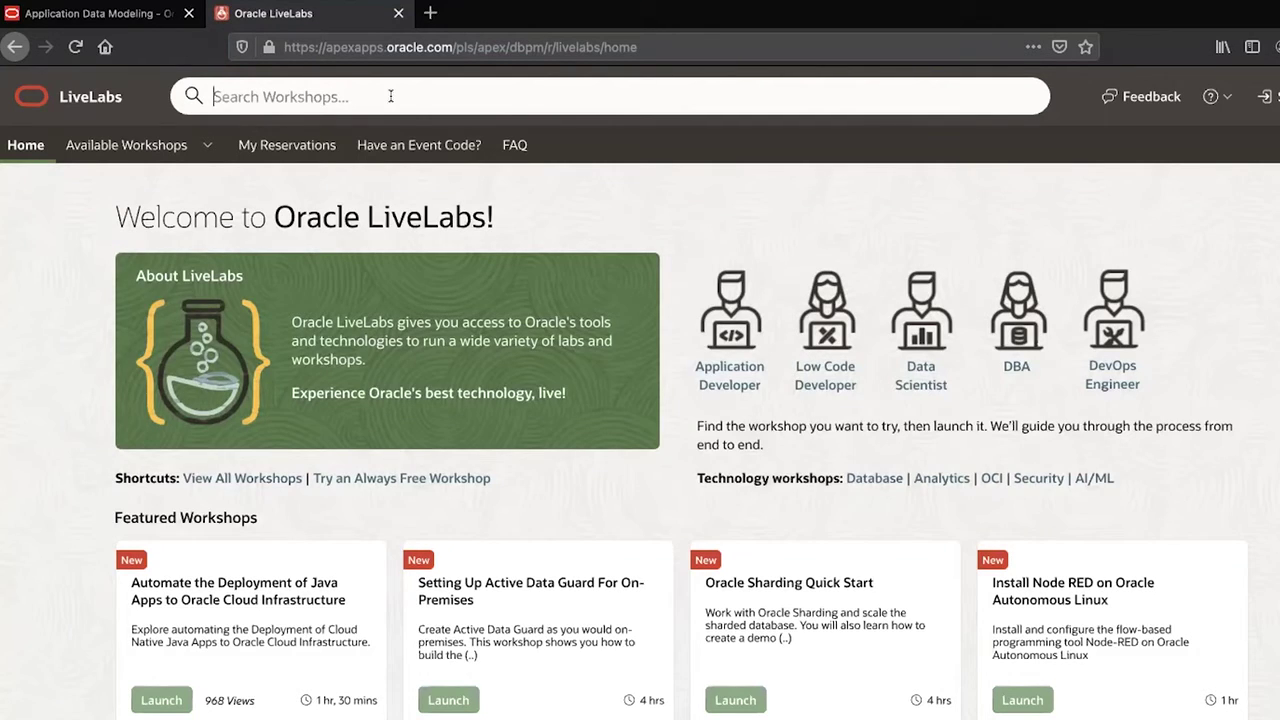
{"action": "type", "text": "masking"}
{"action": "key", "text": "Return"}
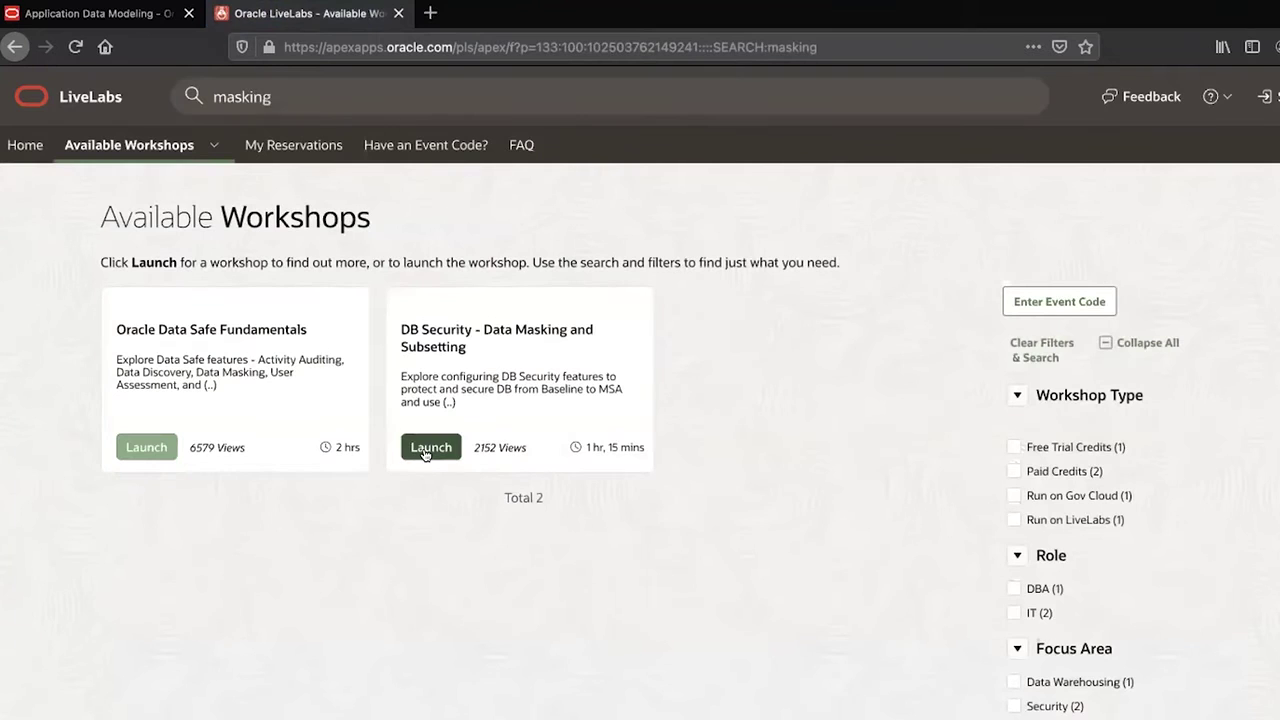
{"action": "left_click", "coordinate": [430, 448]}
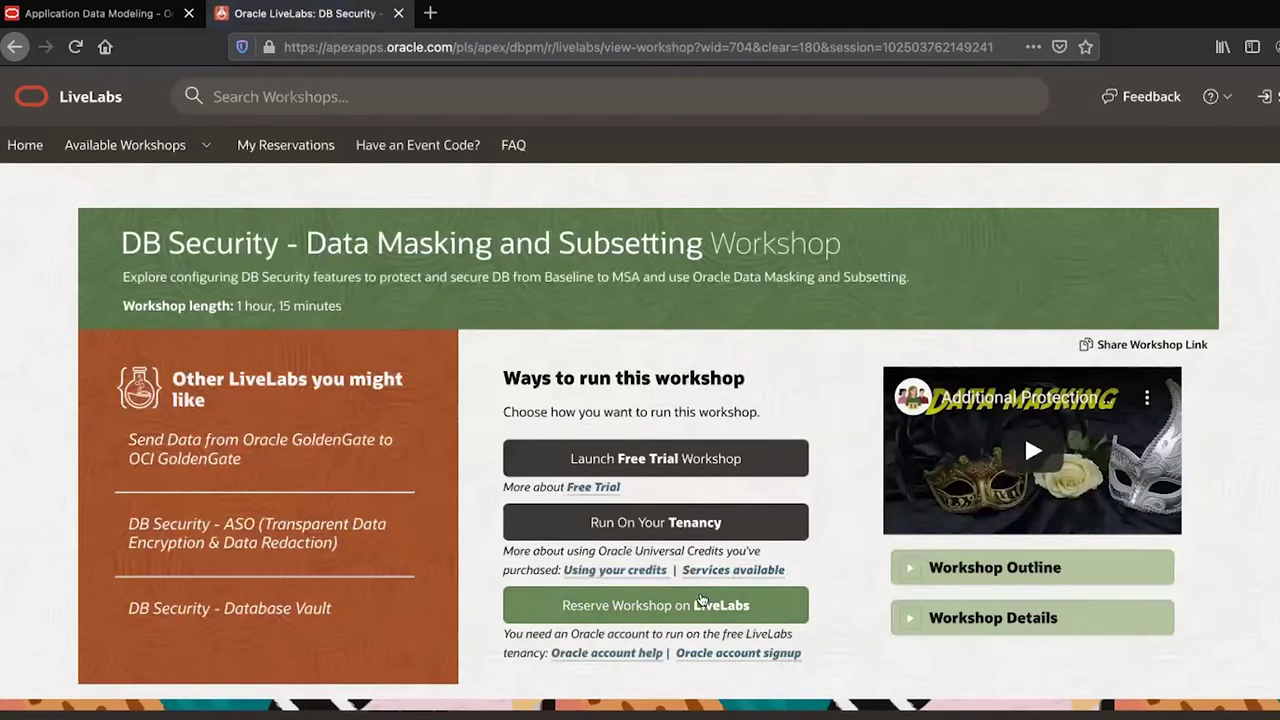
- Open the workshop's instructions for running on your own tenancy and review the data masking lab's objectives and task list
{"action": "left_click", "coordinate": [657, 522]}
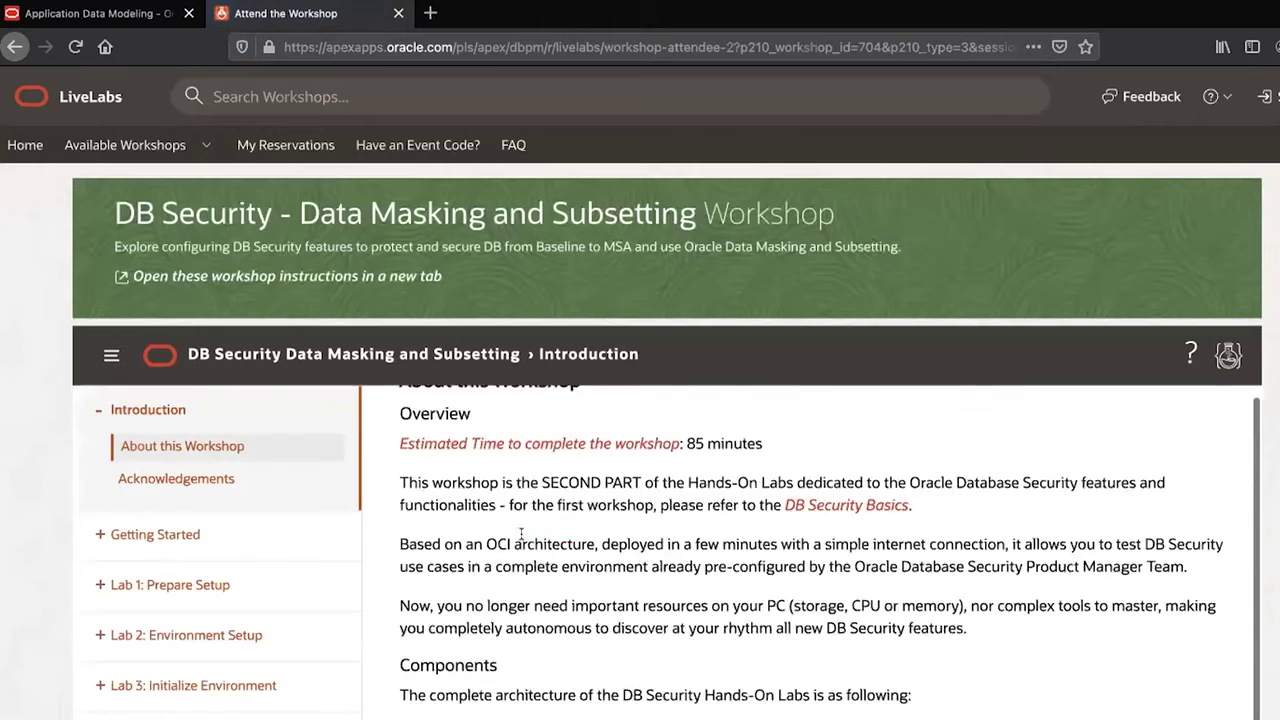
{"action": "scroll", "coordinate": [521, 535], "scroll_direction": "down", "scroll_amount": 5}
{"action": "left_click", "coordinate": [205, 420]}
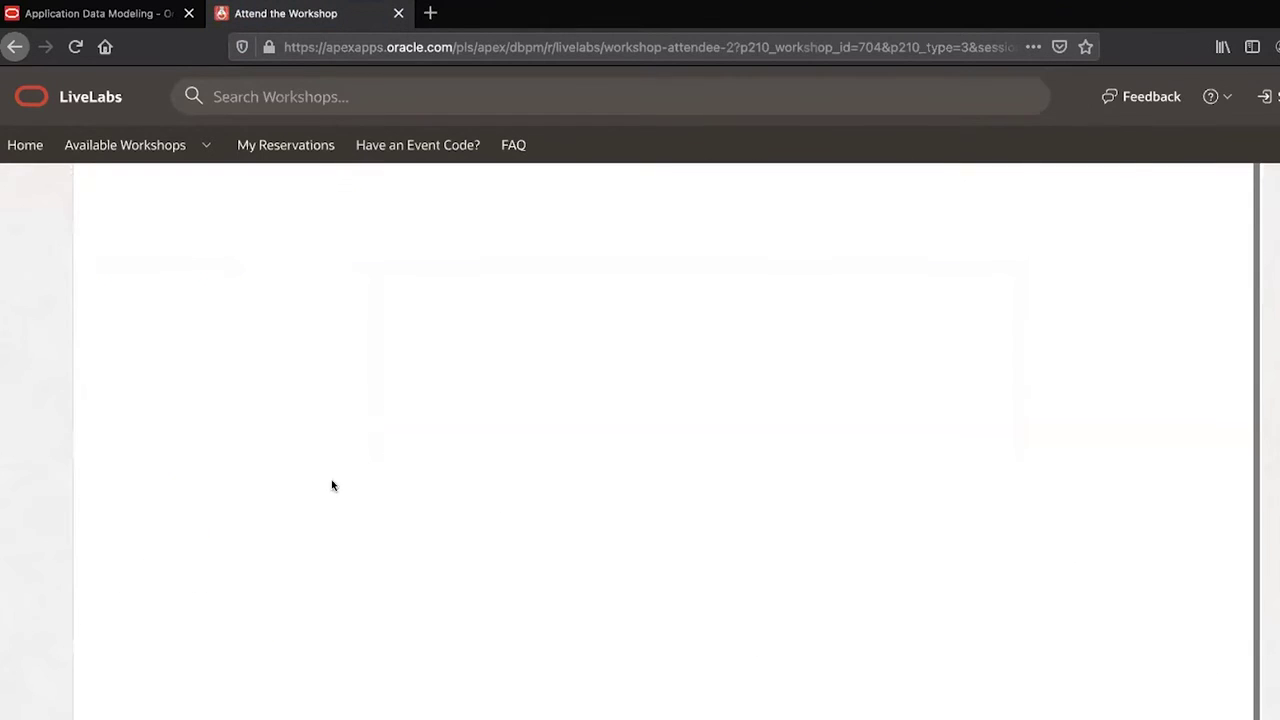
{"action": "scroll", "coordinate": [770, 535], "scroll_direction": "down", "scroll_amount": 2}
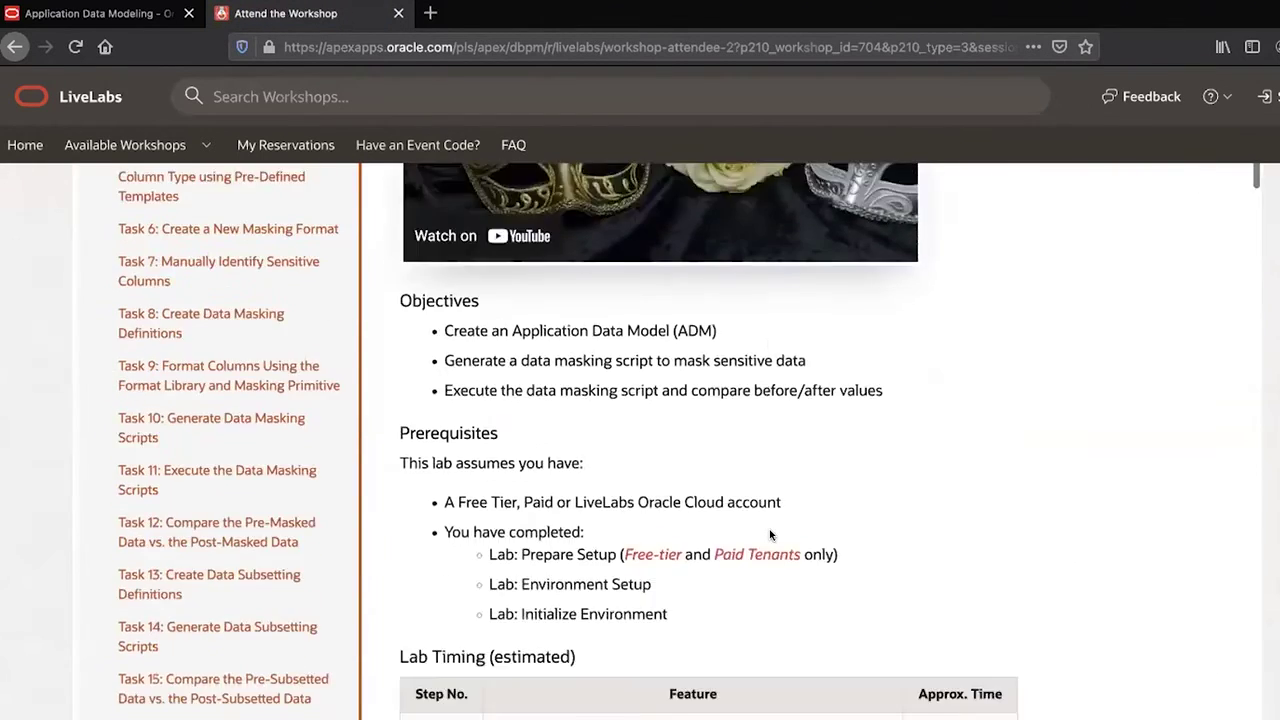
{"action": "scroll", "coordinate": [770, 535], "scroll_direction": "down", "scroll_amount": 13}
{"action": "scroll", "coordinate": [770, 536], "scroll_direction": "down", "scroll_amount": 7}
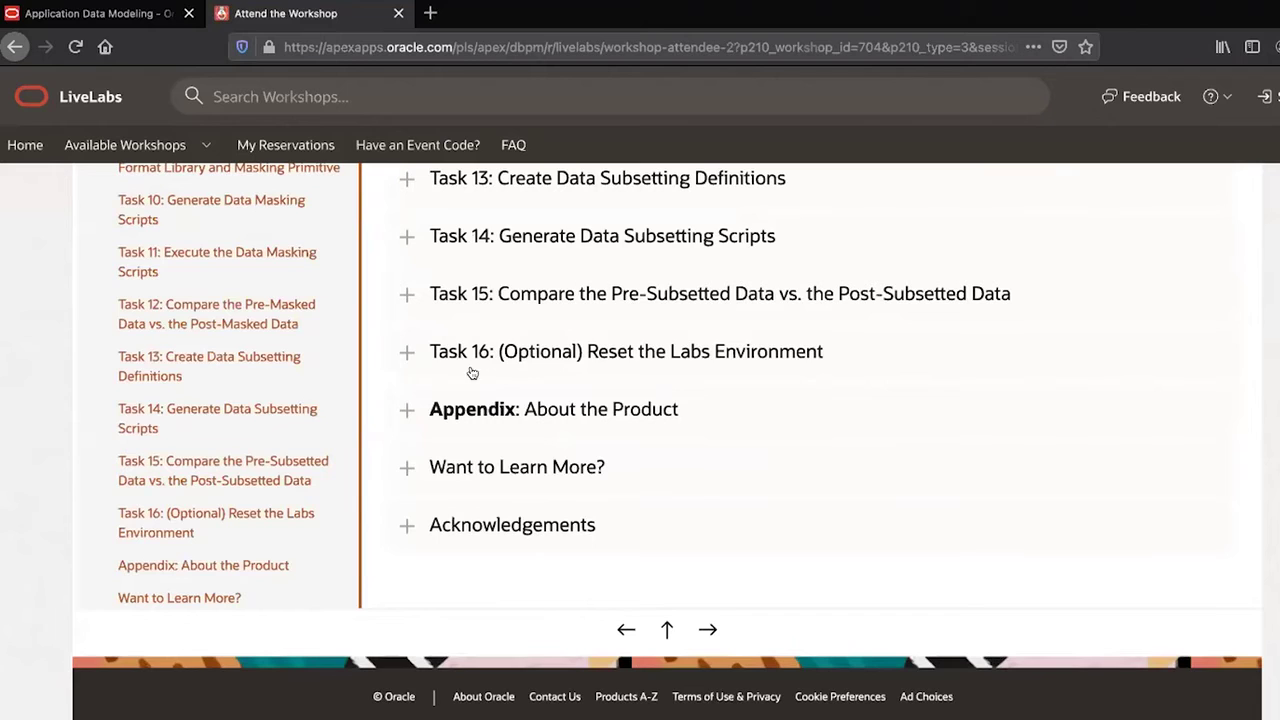
- Return to Application Data Modeling in Enterprise Manager and view the features offered under Quality Management
{"action": "left_click", "coordinate": [66, 15]}
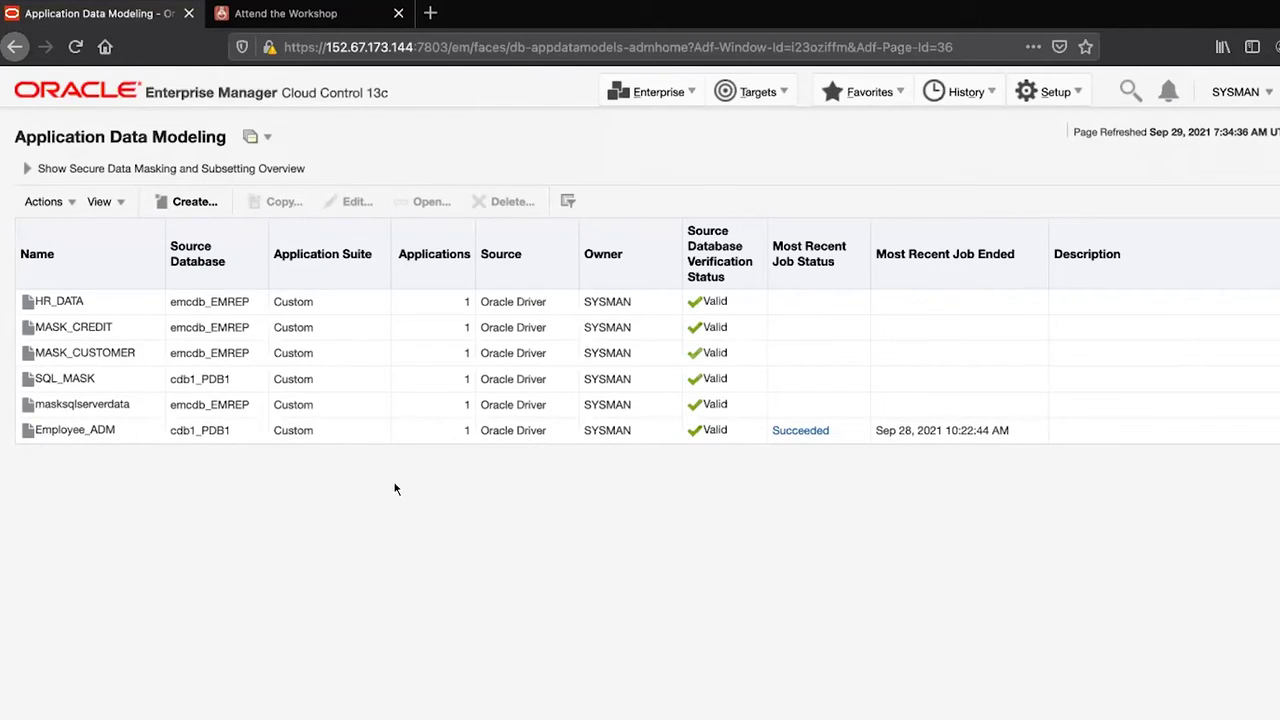
{"action": "left_click", "coordinate": [188, 201]}
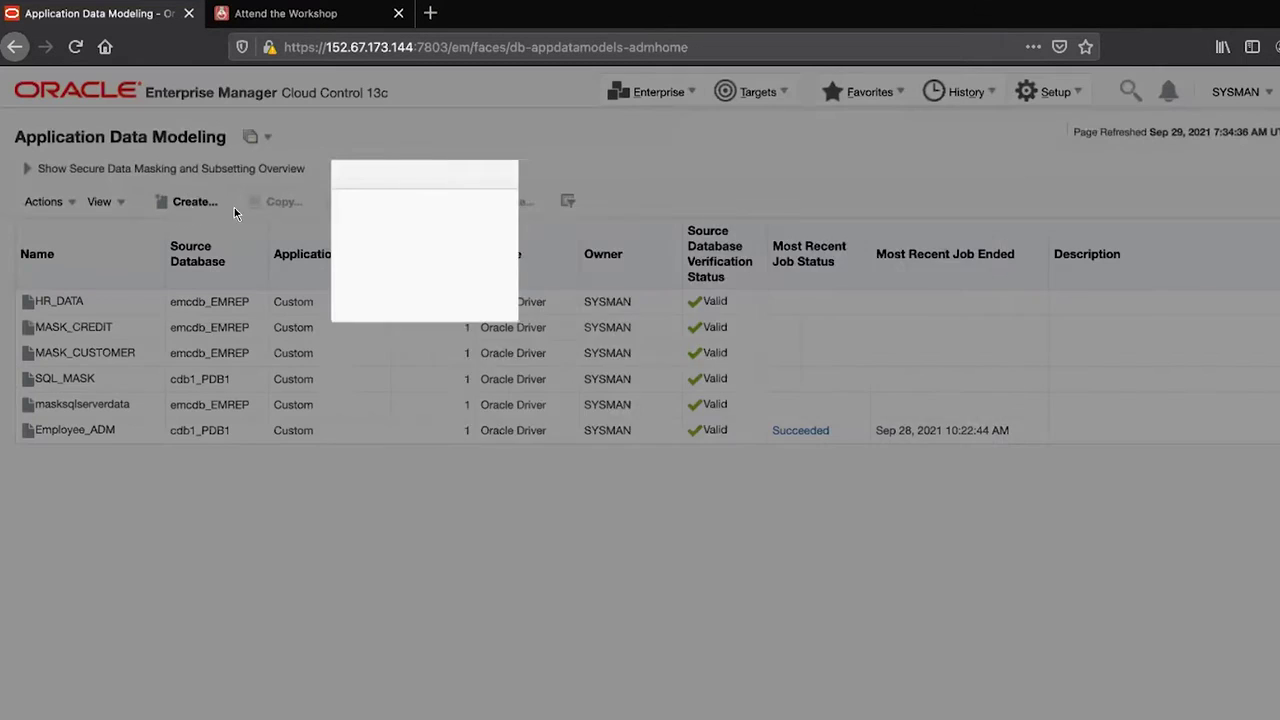
{"action": "left_click", "coordinate": [990, 173]}
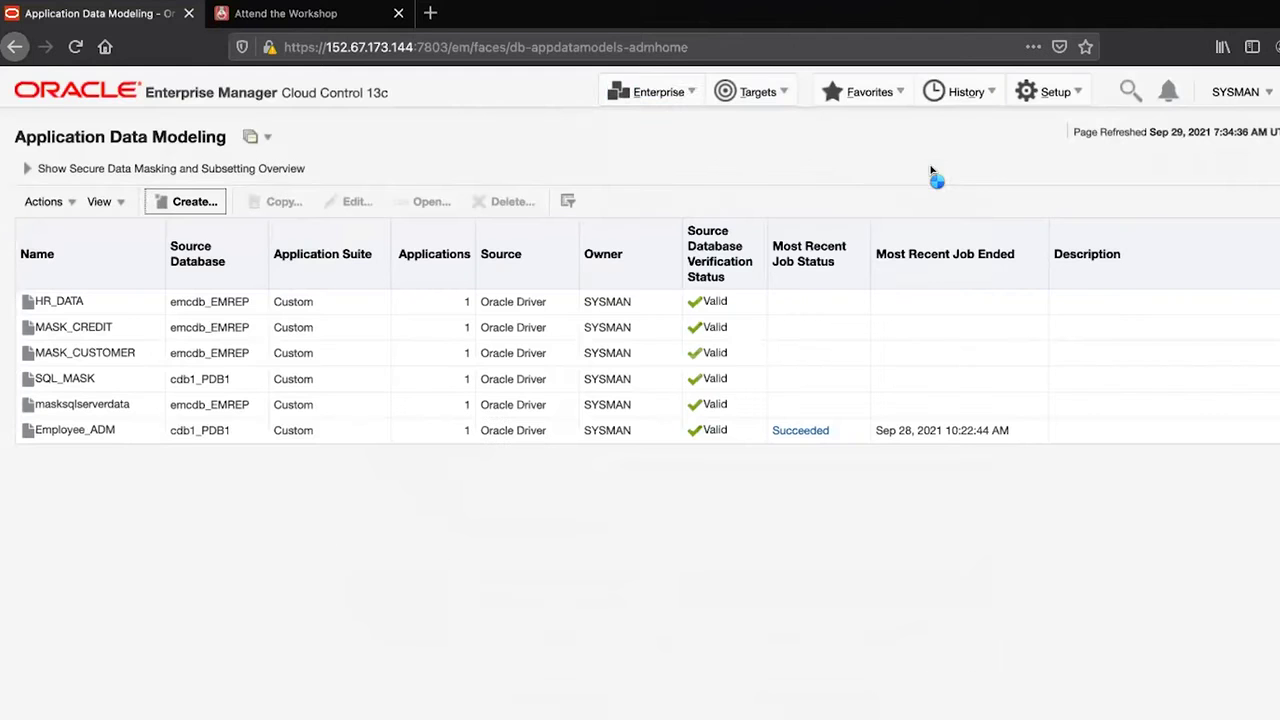
{"action": "left_click", "coordinate": [672, 91]}
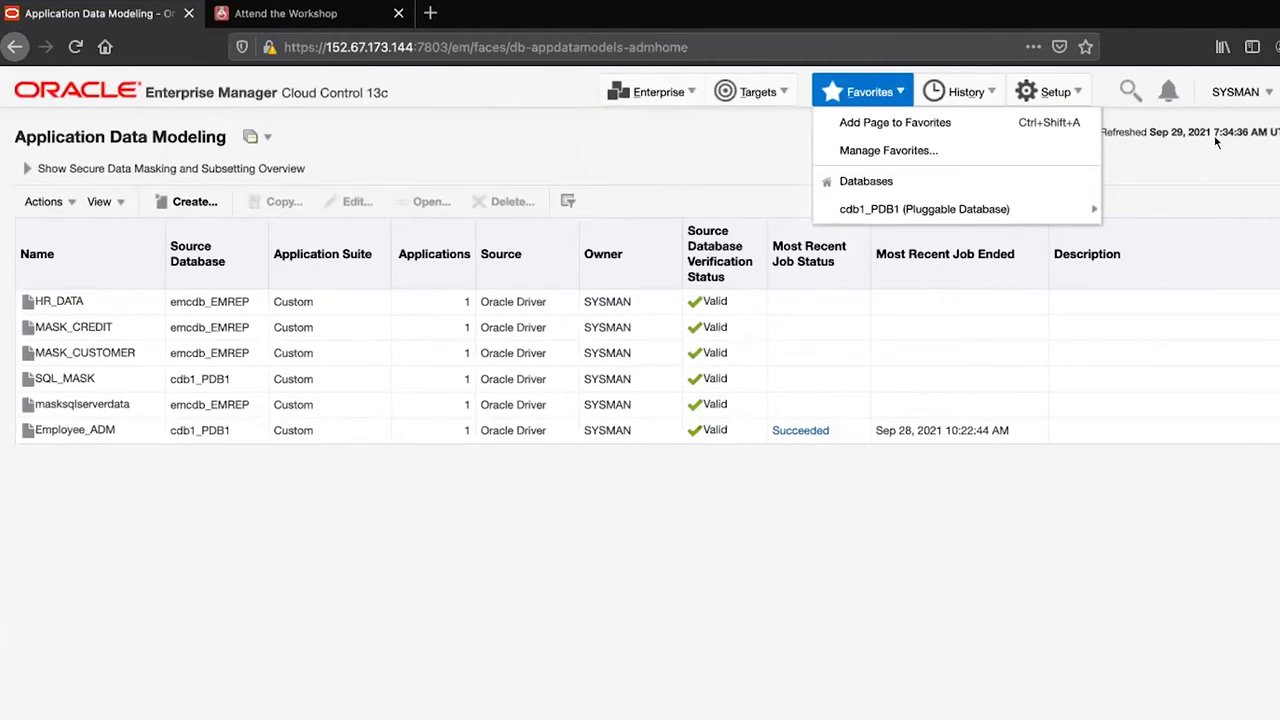
{"action": "left_click", "coordinate": [1228, 92]}
{"action": "left_click", "coordinate": [650, 92]}
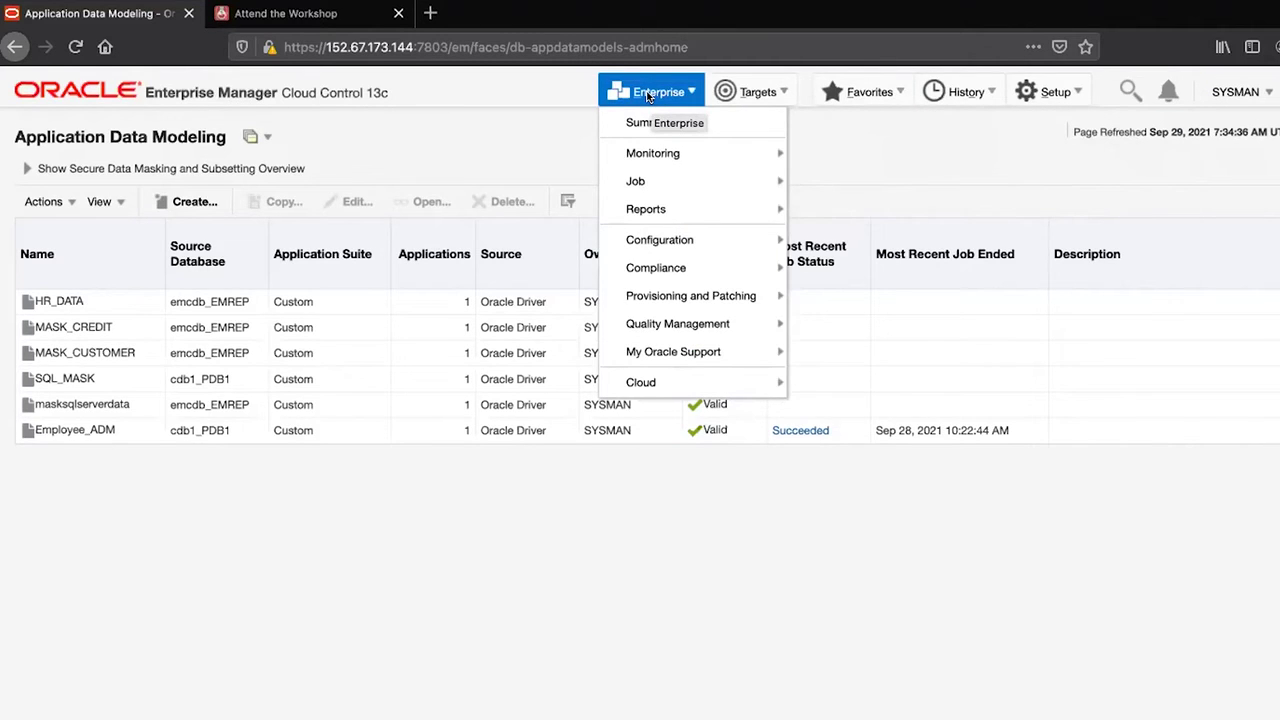
{"action": "mouse_move", "coordinate": [686, 324]}
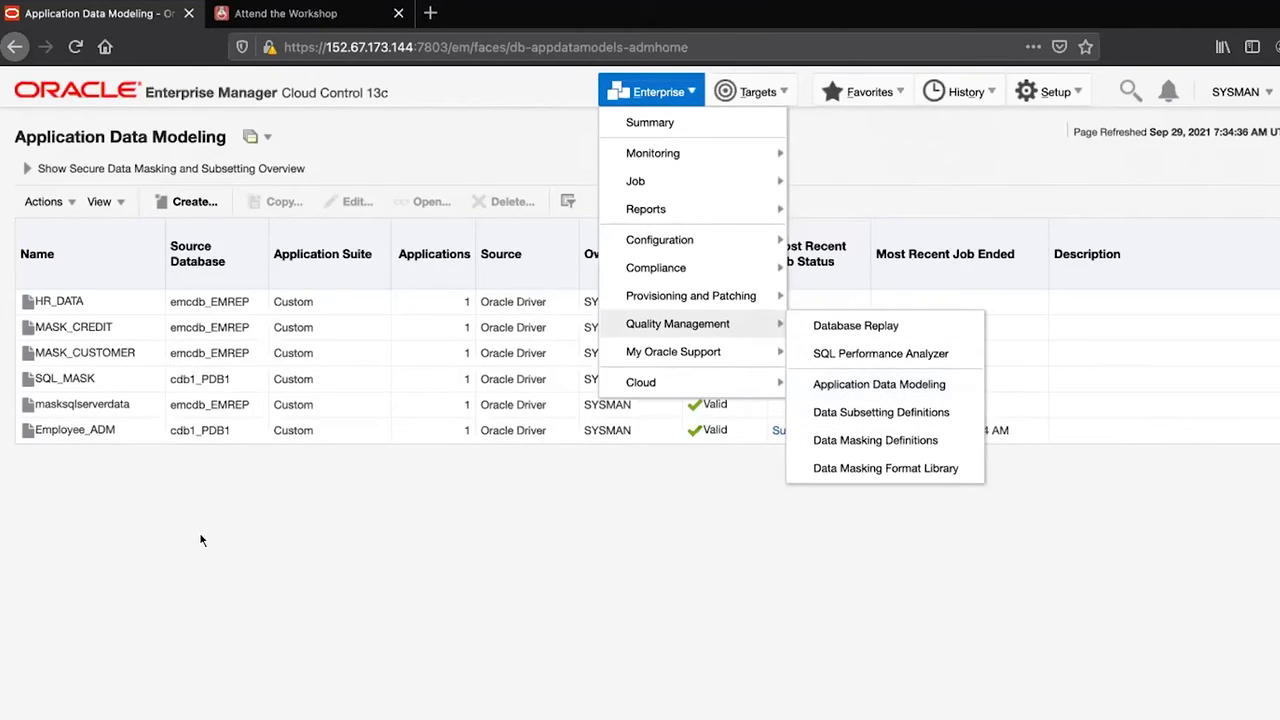
- Start creating an application data model named test with emcdb_EMREP as source database and the default Custom Application Suite settings
{"action": "left_click", "coordinate": [188, 203]}
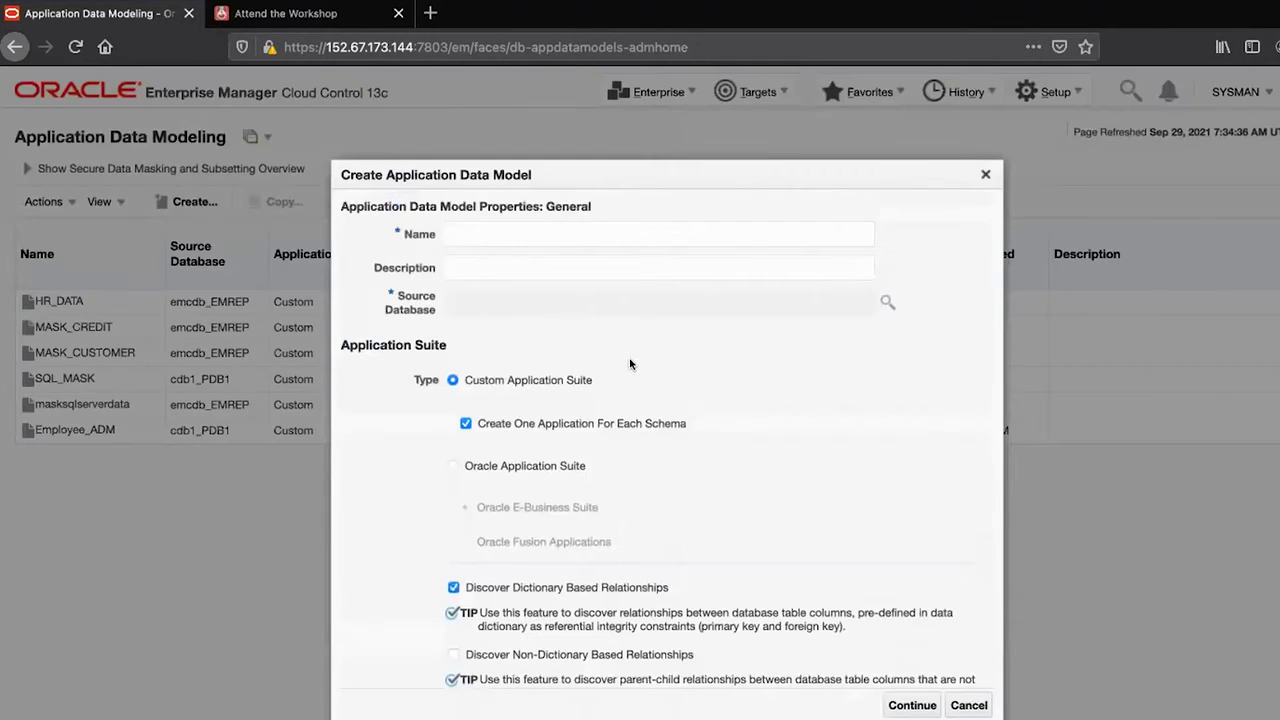
{"action": "left_click", "coordinate": [485, 228]}
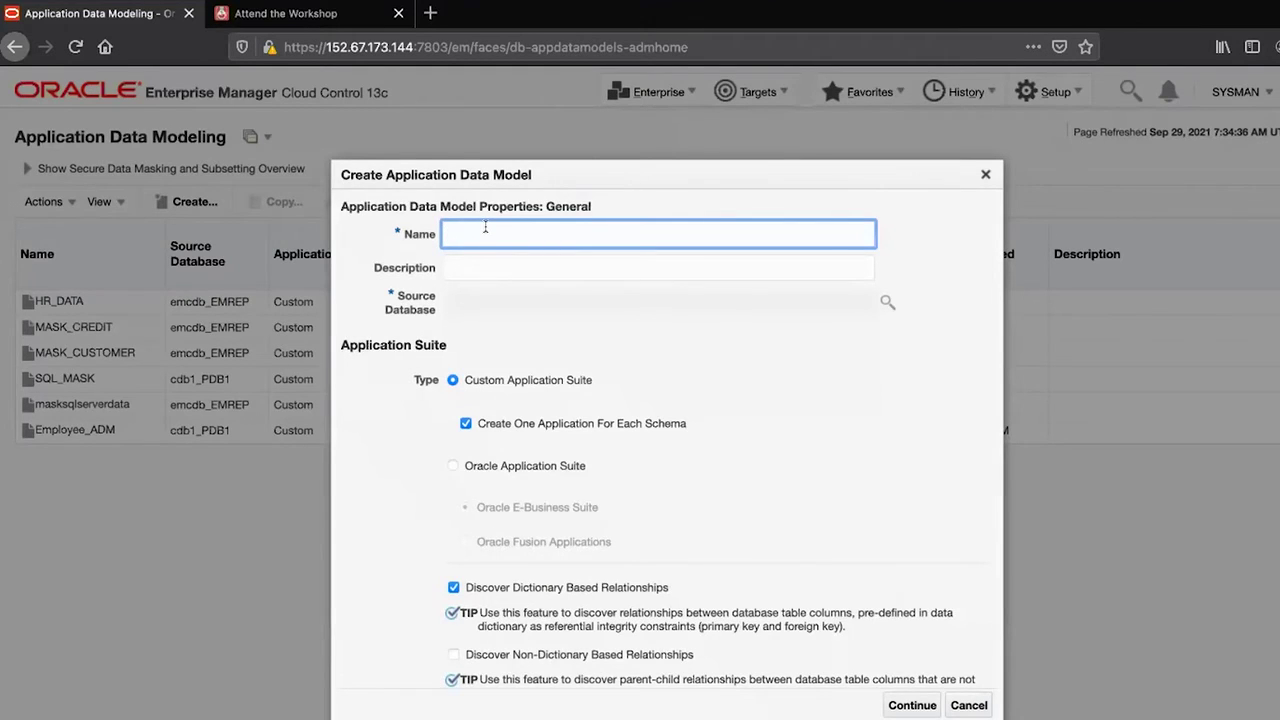
{"action": "type", "text": "test"}
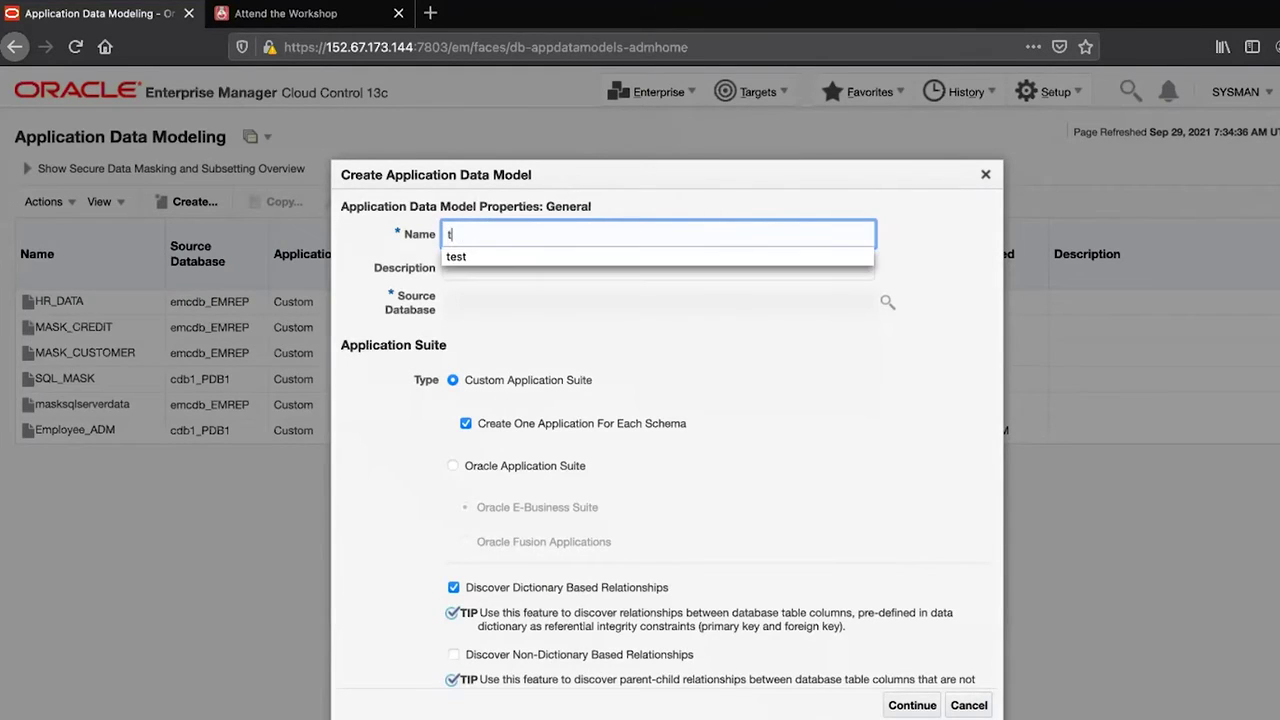
{"action": "left_click", "coordinate": [517, 260]}
{"action": "left_click", "coordinate": [885, 304]}
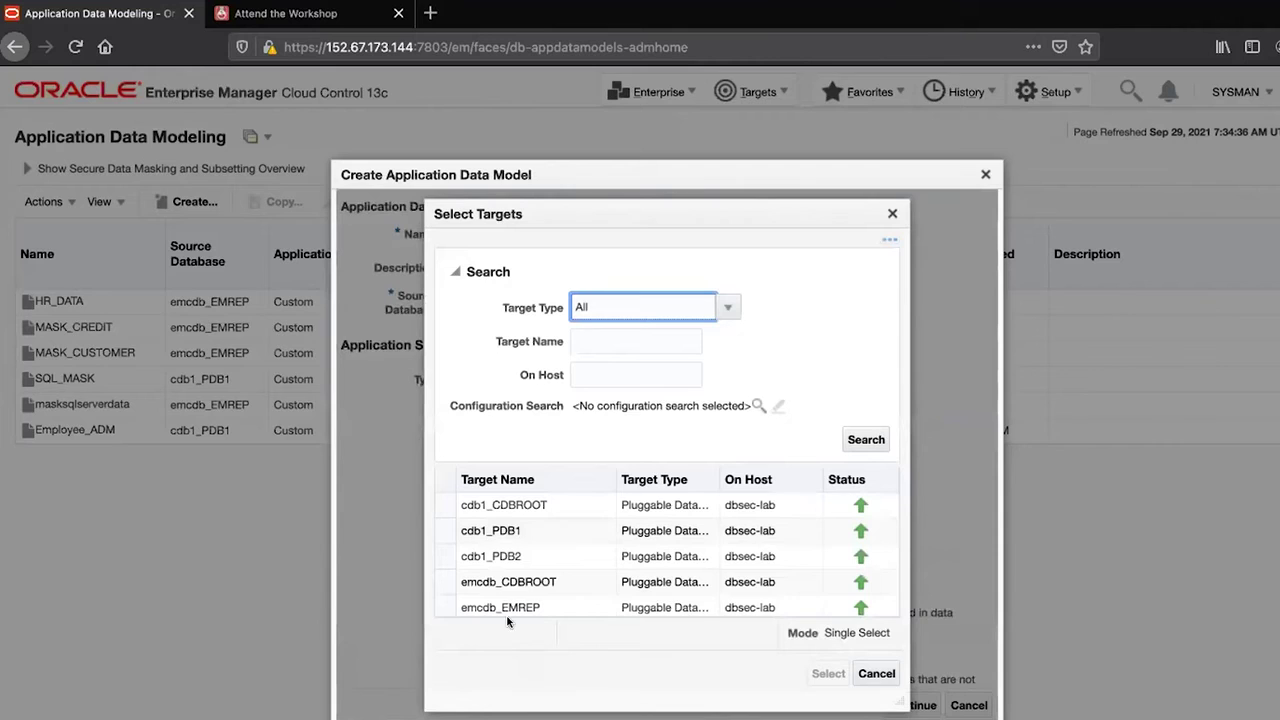
{"action": "left_click", "coordinate": [508, 604]}
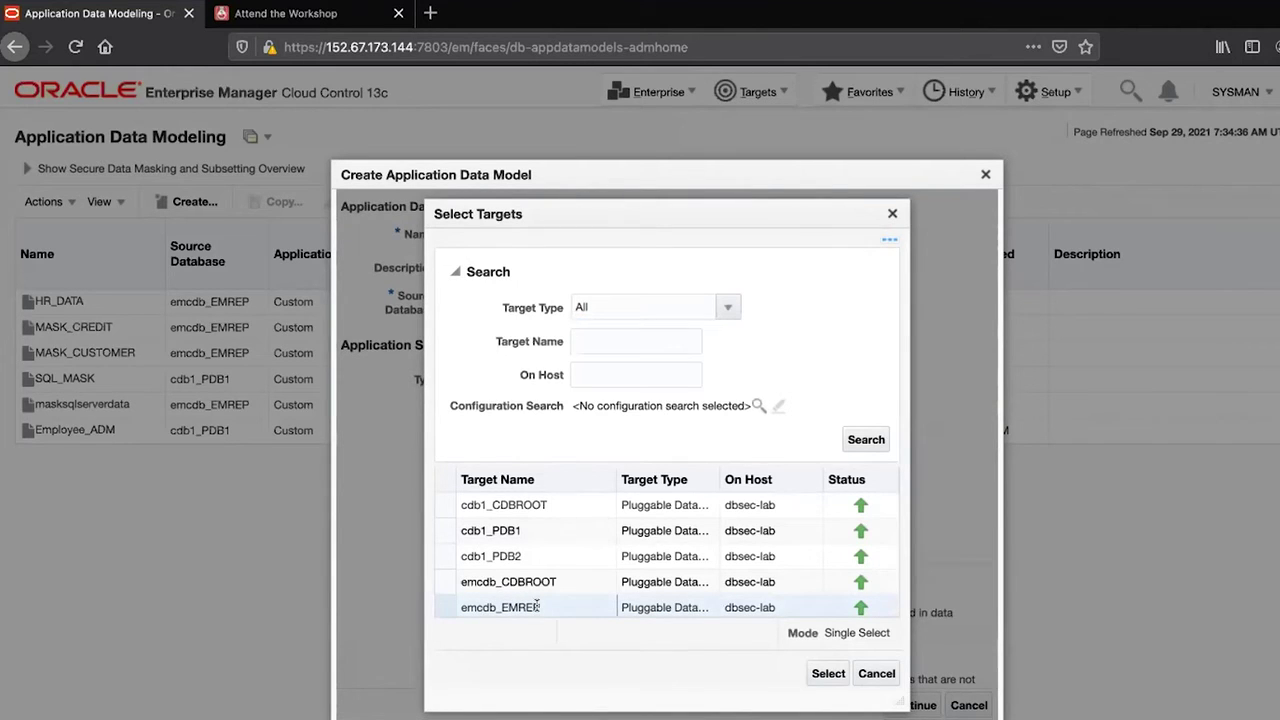
{"action": "left_click", "coordinate": [828, 673]}
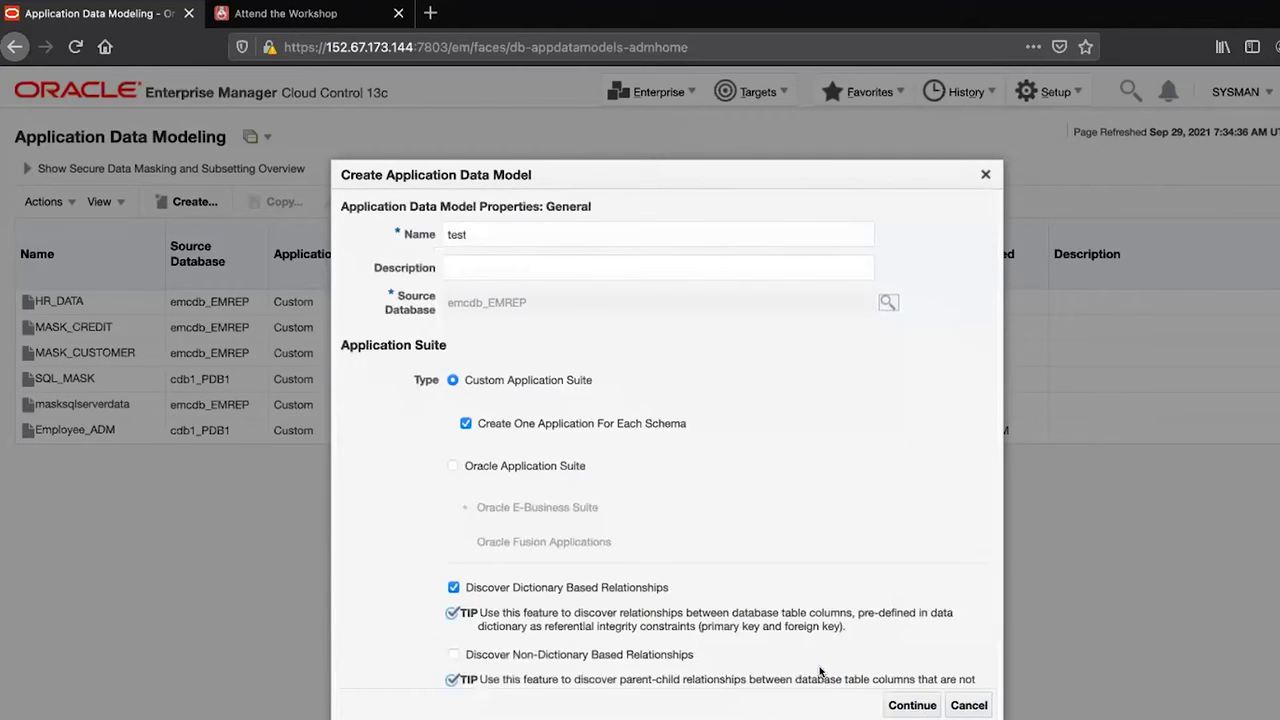
{"action": "left_click", "coordinate": [899, 707]}
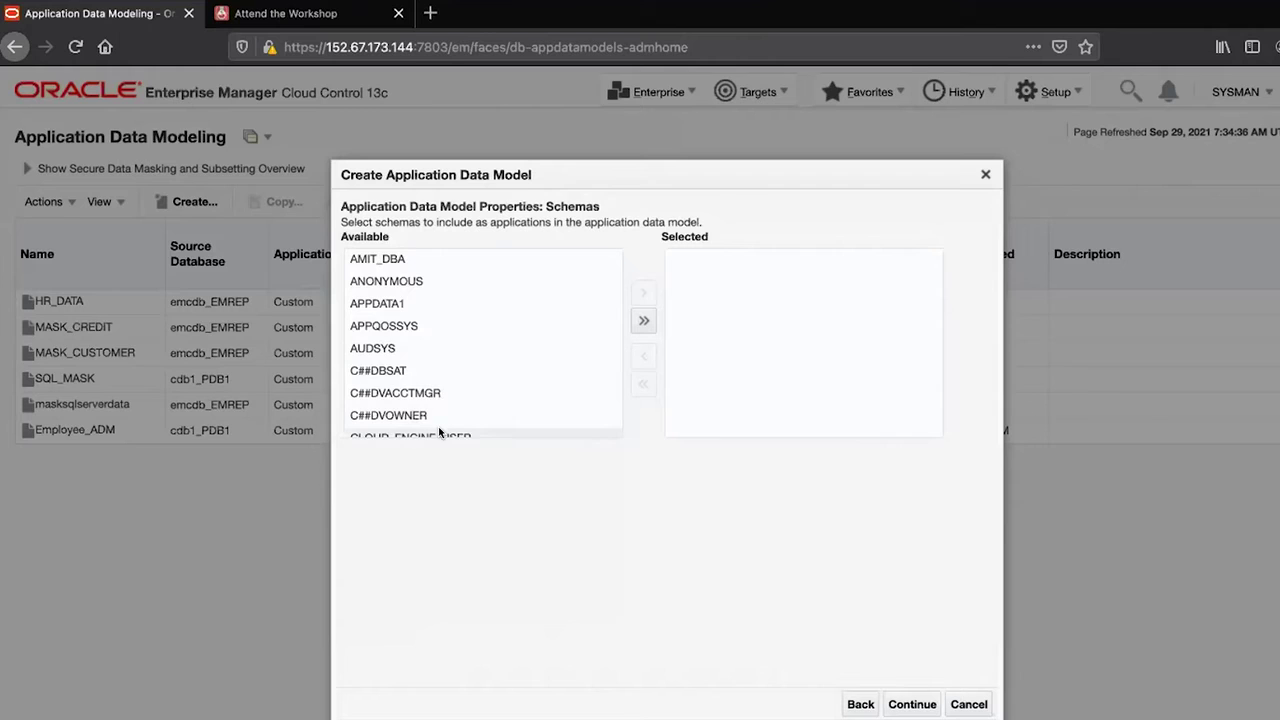
- Include the HR schema in the new data model, and cancel its creation at the job scheduling stage
{"action": "scroll", "coordinate": [443, 366], "scroll_direction": "down", "scroll_amount": 5}
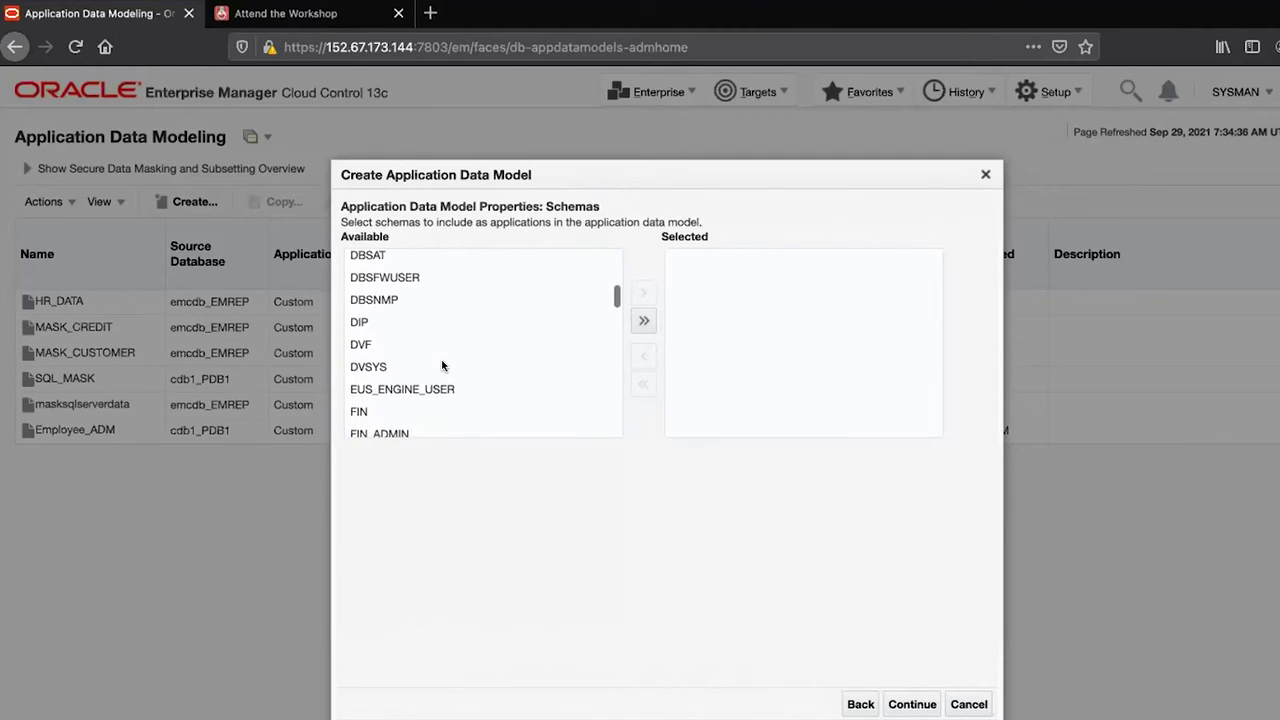
{"action": "scroll", "coordinate": [443, 366], "scroll_direction": "down", "scroll_amount": 3}
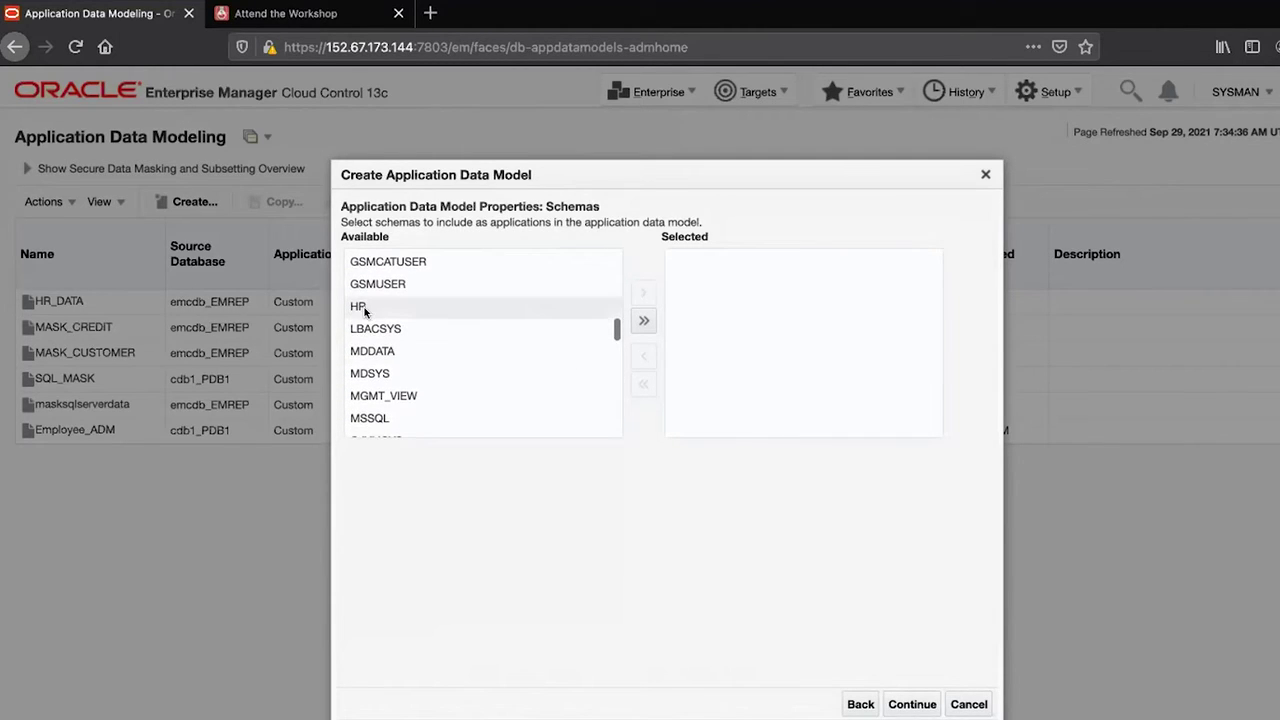
{"action": "left_click", "coordinate": [365, 311]}
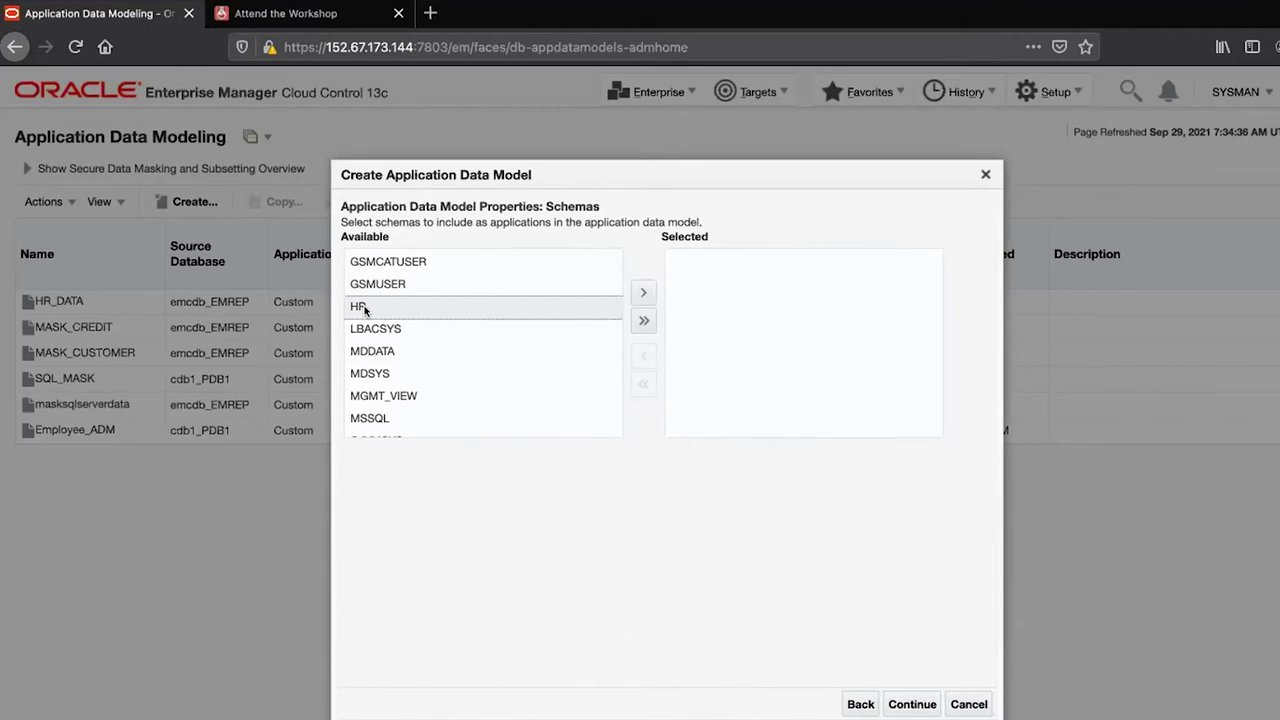
{"action": "left_click", "coordinate": [644, 293]}
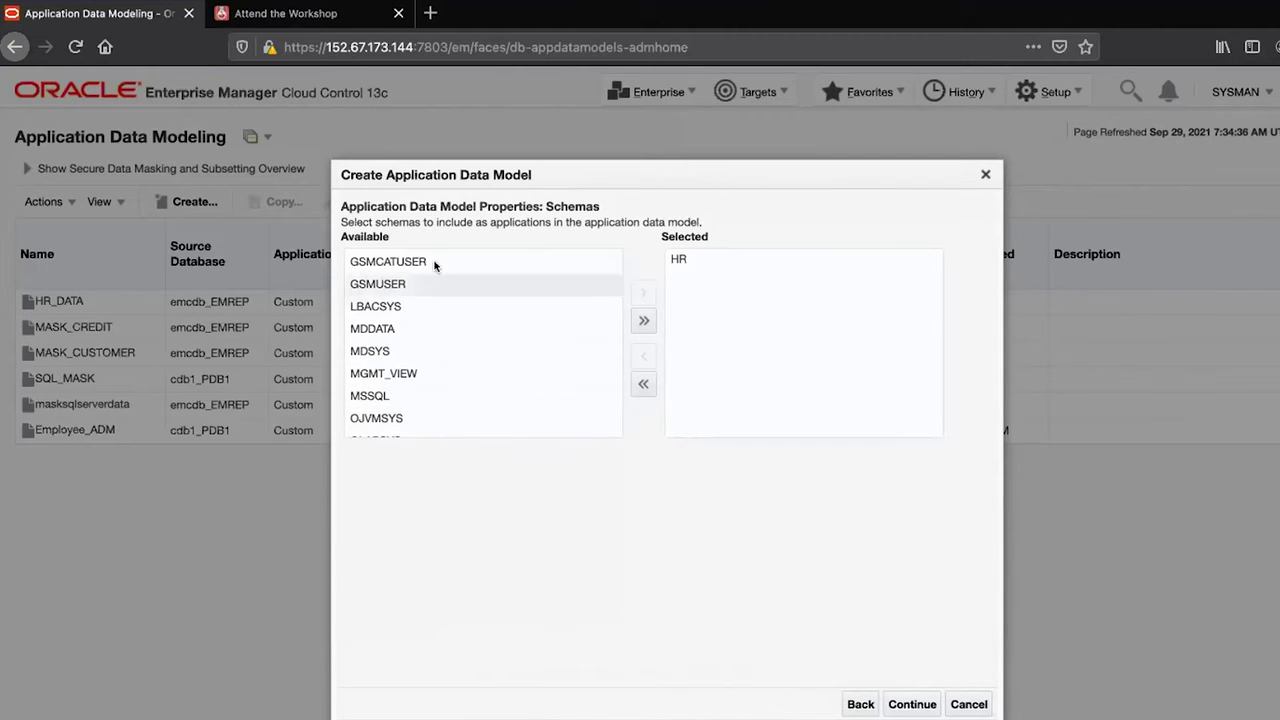
{"action": "left_click", "coordinate": [914, 704]}
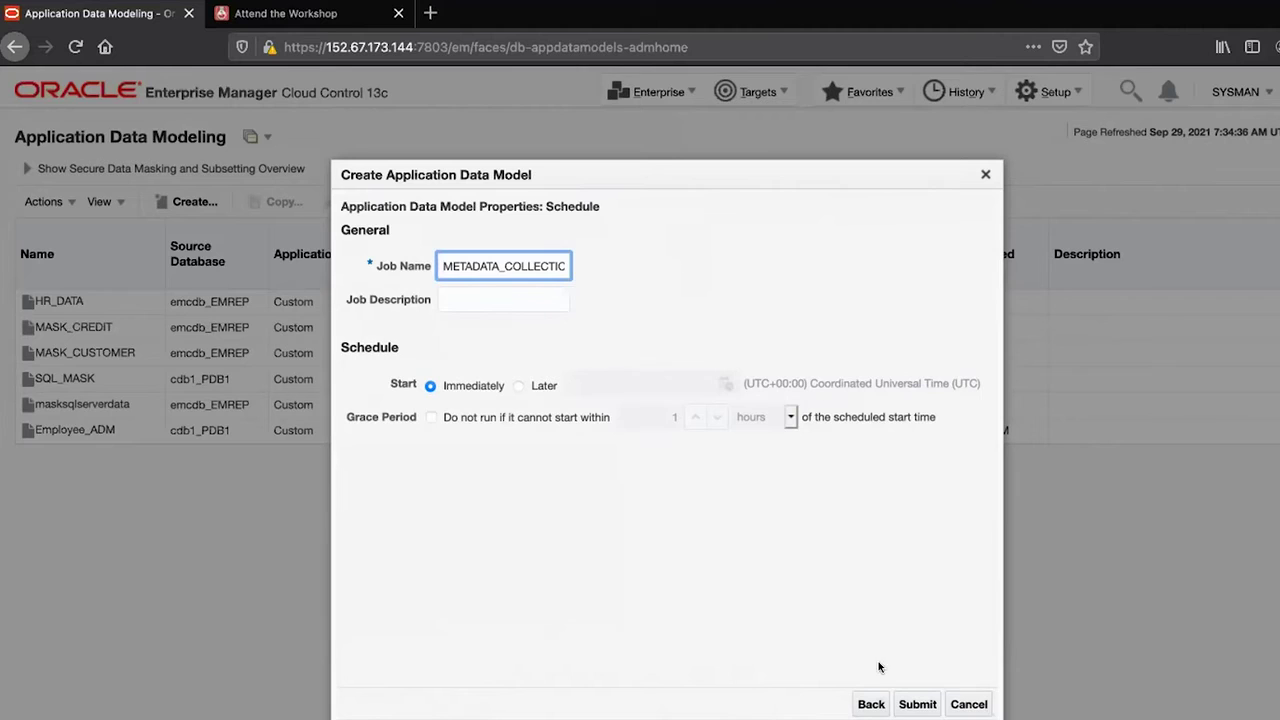
{"action": "left_click", "coordinate": [966, 705]}
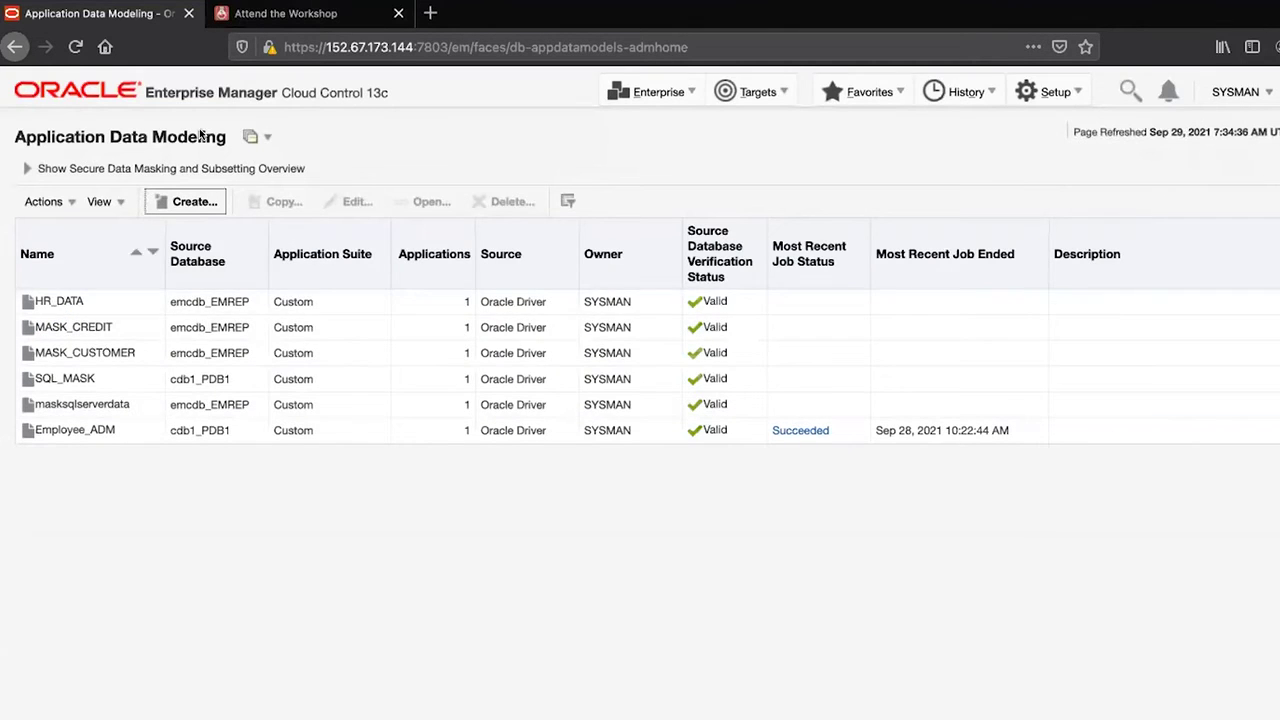
- Open the MASK_CREDIT application data model for editing
{"action": "left_click", "coordinate": [118, 336]}
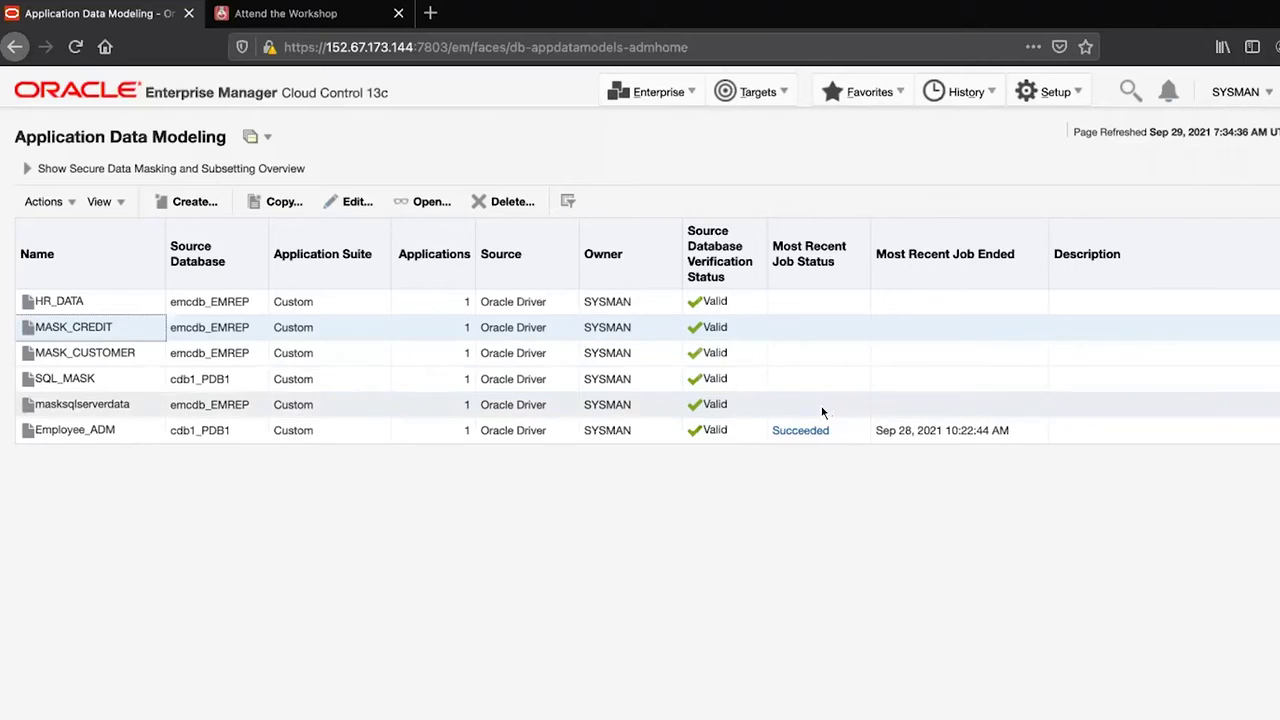
{"action": "left_click", "coordinate": [806, 332]}
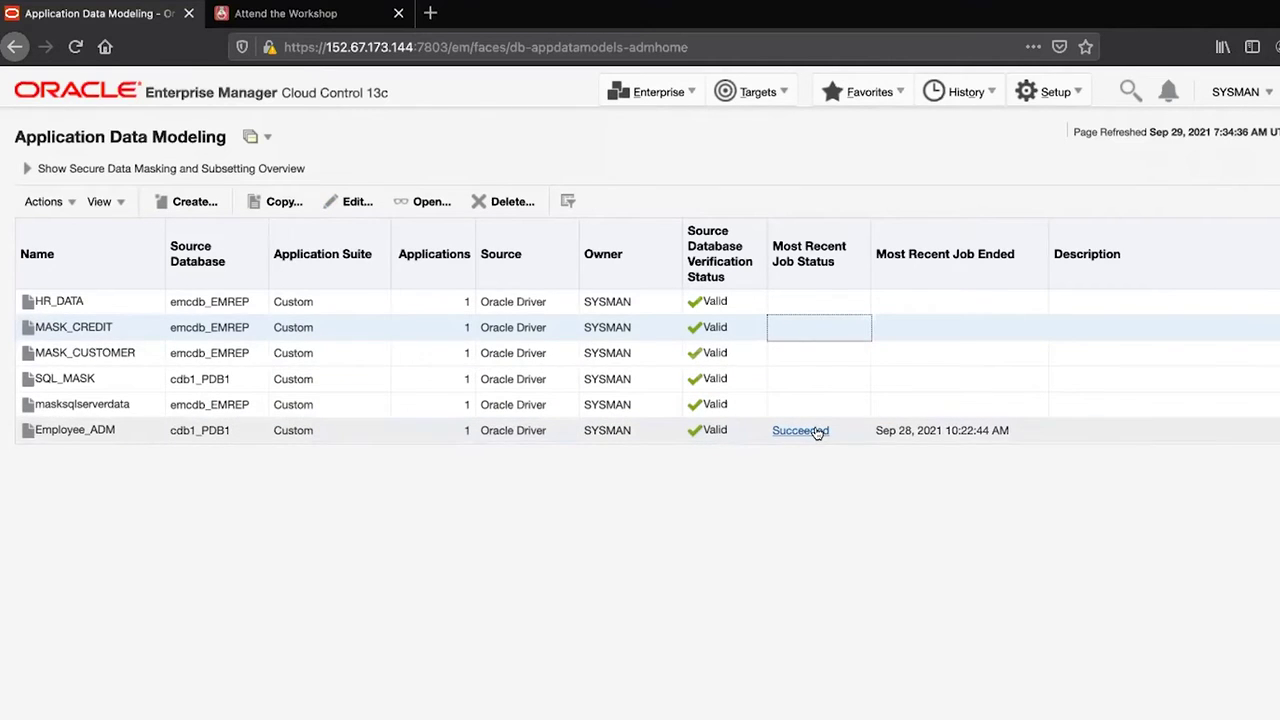
{"action": "left_click", "coordinate": [127, 333]}
{"action": "left_click", "coordinate": [341, 201]}
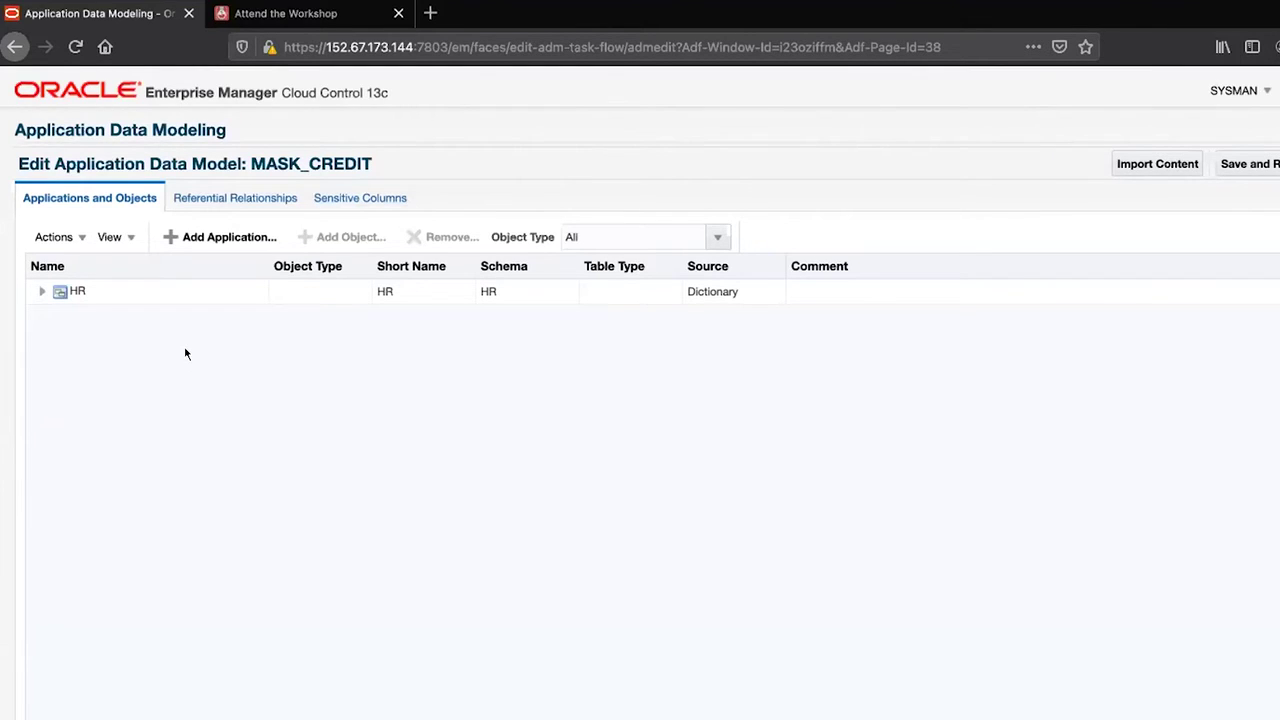
- Examine the HR application's tables and the parent-dependent relationships of COUNTRIES, DEPARTMENTS and EMPLOYEES in the MASK_CREDIT model
{"action": "left_click", "coordinate": [41, 292]}
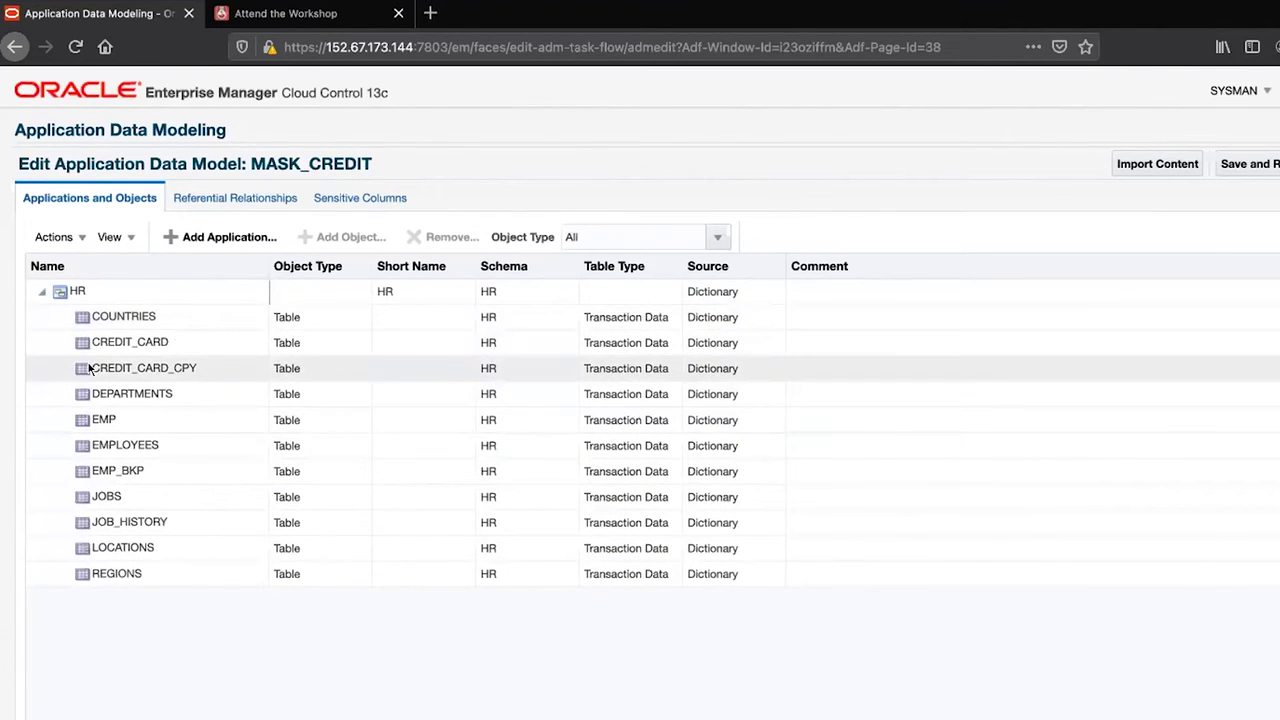
{"action": "left_click", "coordinate": [185, 199]}
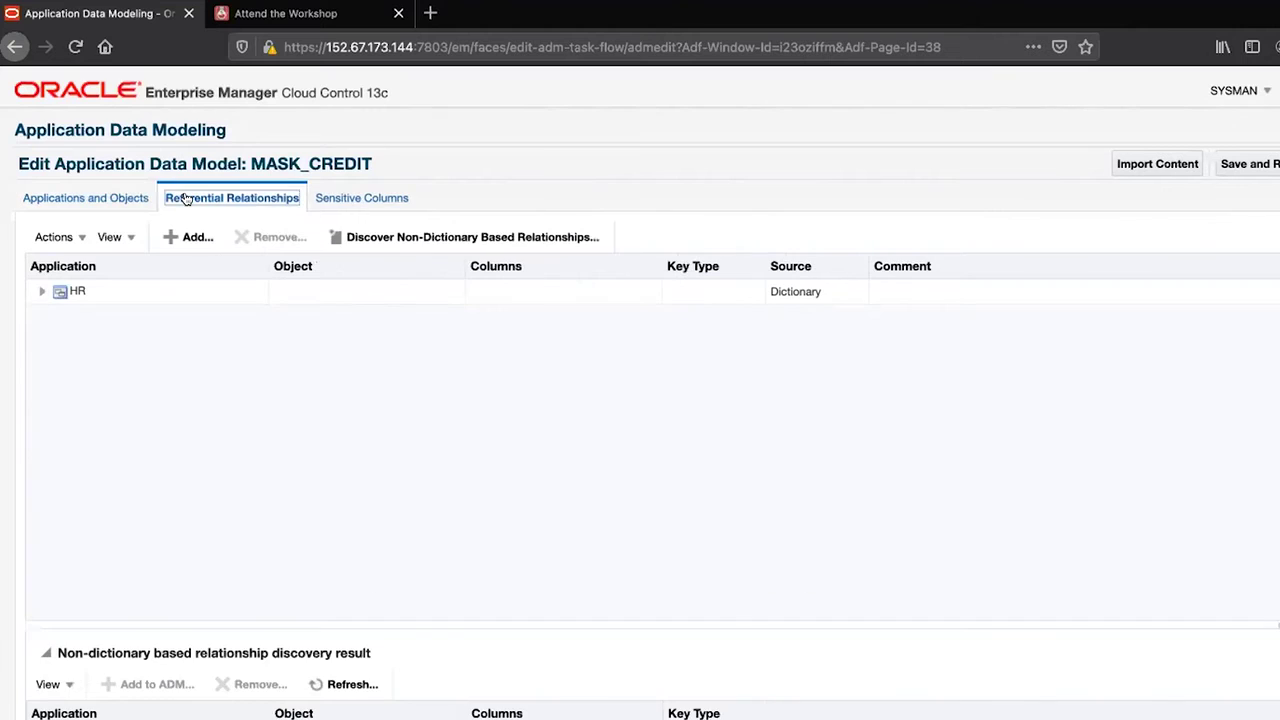
{"action": "left_click", "coordinate": [41, 293]}
{"action": "left_click", "coordinate": [64, 317]}
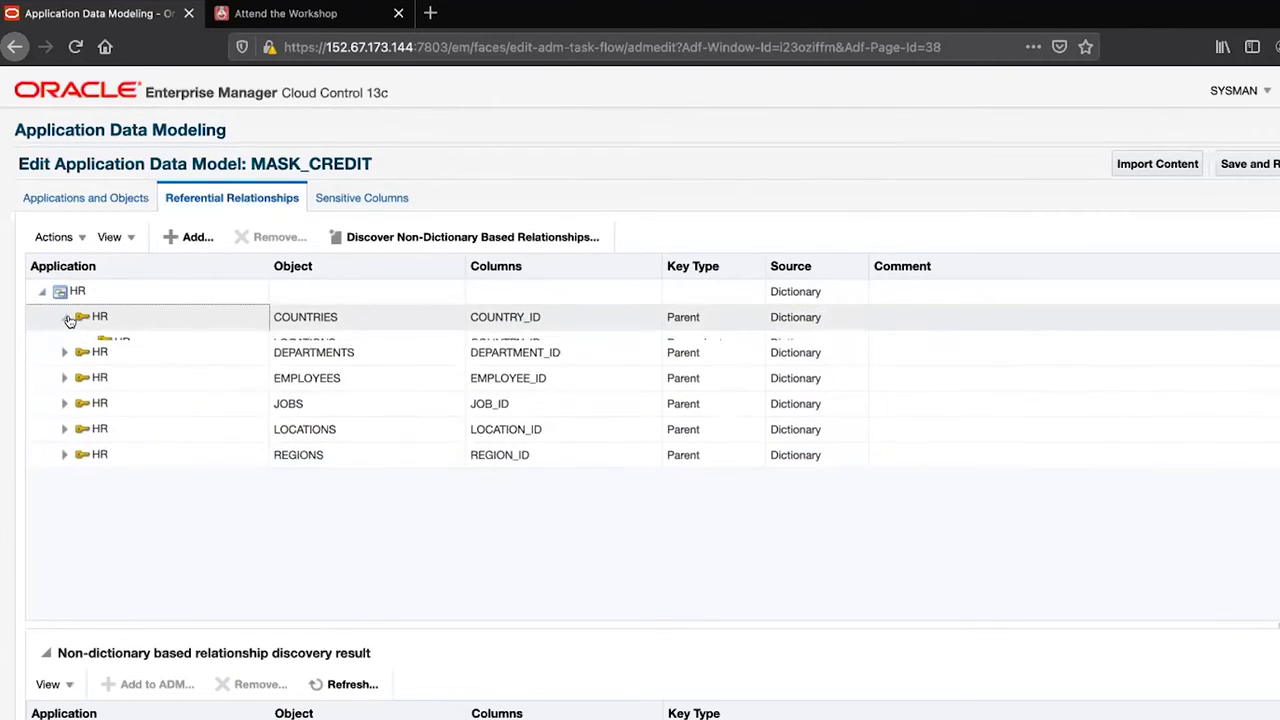
{"action": "left_click", "coordinate": [64, 368]}
{"action": "left_click", "coordinate": [63, 445]}
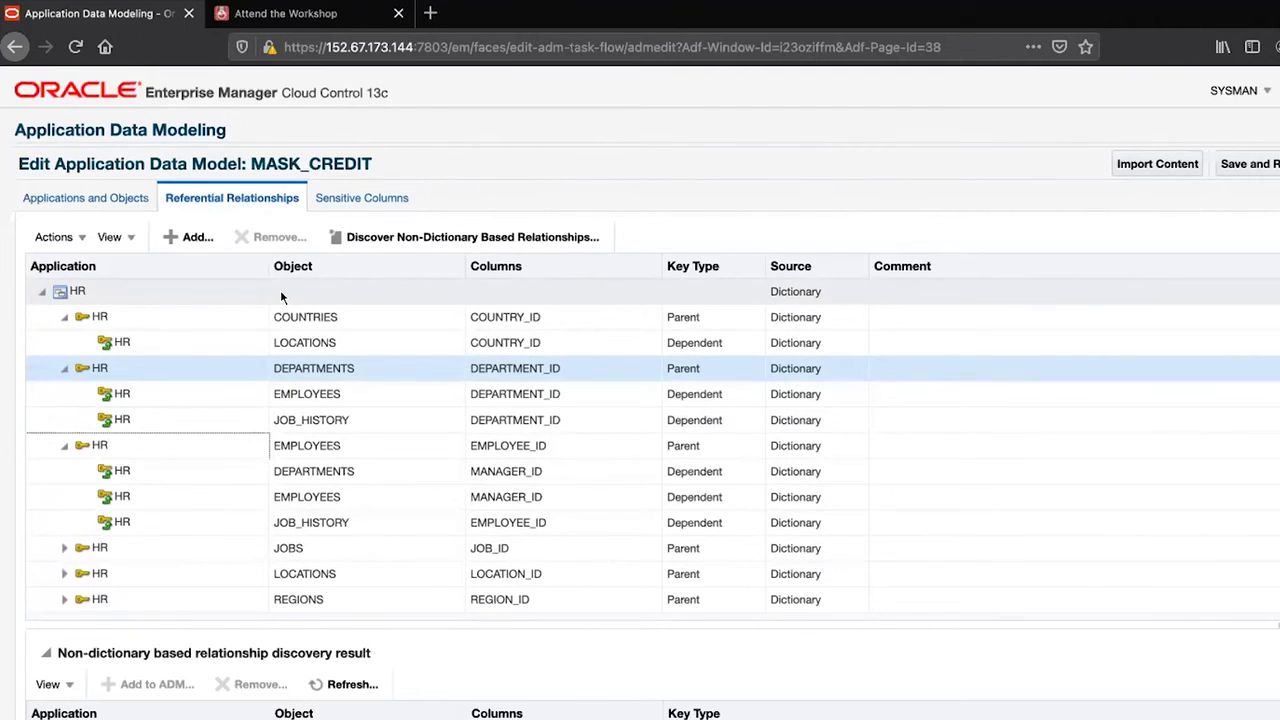
- Set up a non-dictionary based relationship discovery for the HR application's CREDIT_CARD object, and cancel it without submitting
{"action": "left_click", "coordinate": [379, 238]}
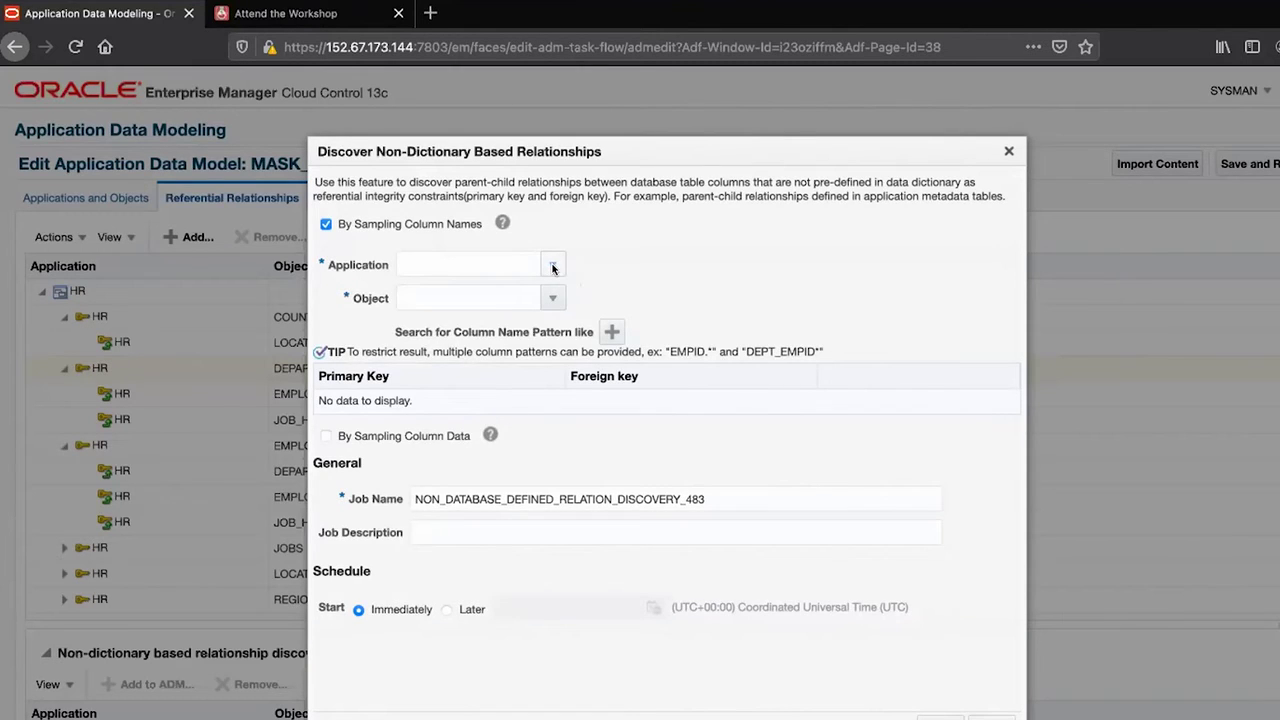
{"action": "left_click", "coordinate": [553, 266]}
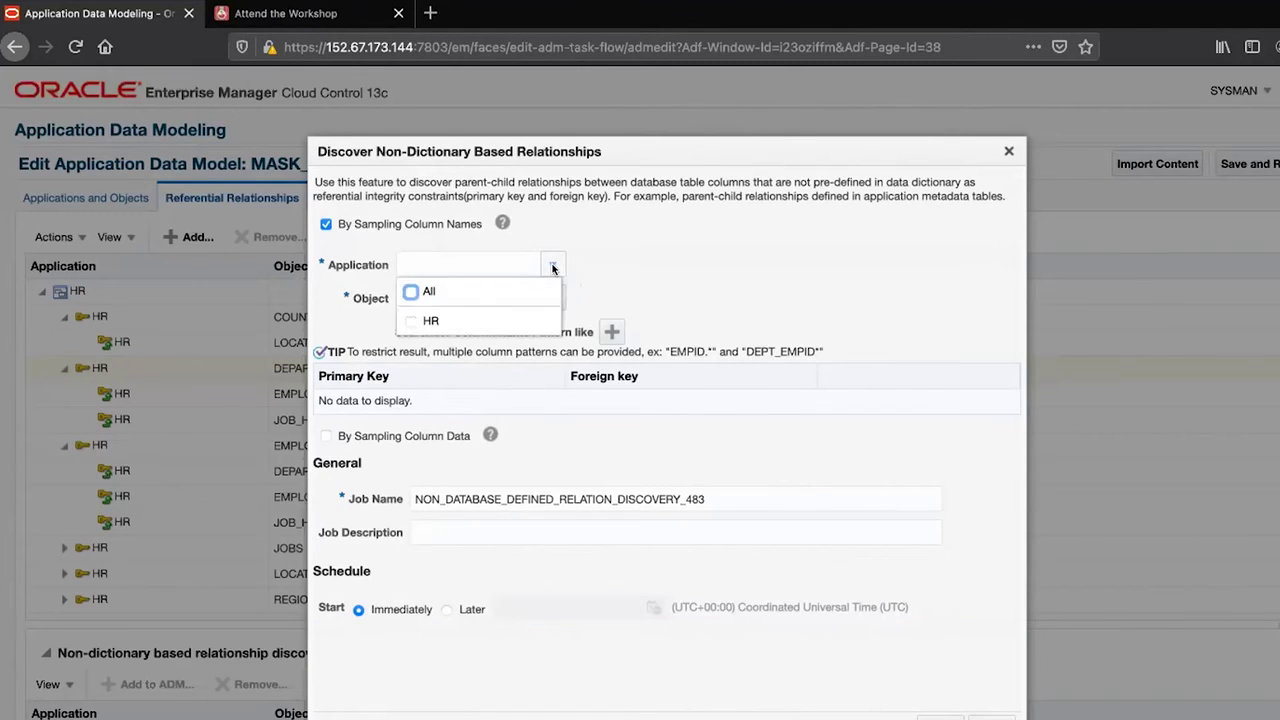
{"action": "left_click", "coordinate": [428, 321]}
{"action": "left_click", "coordinate": [590, 309]}
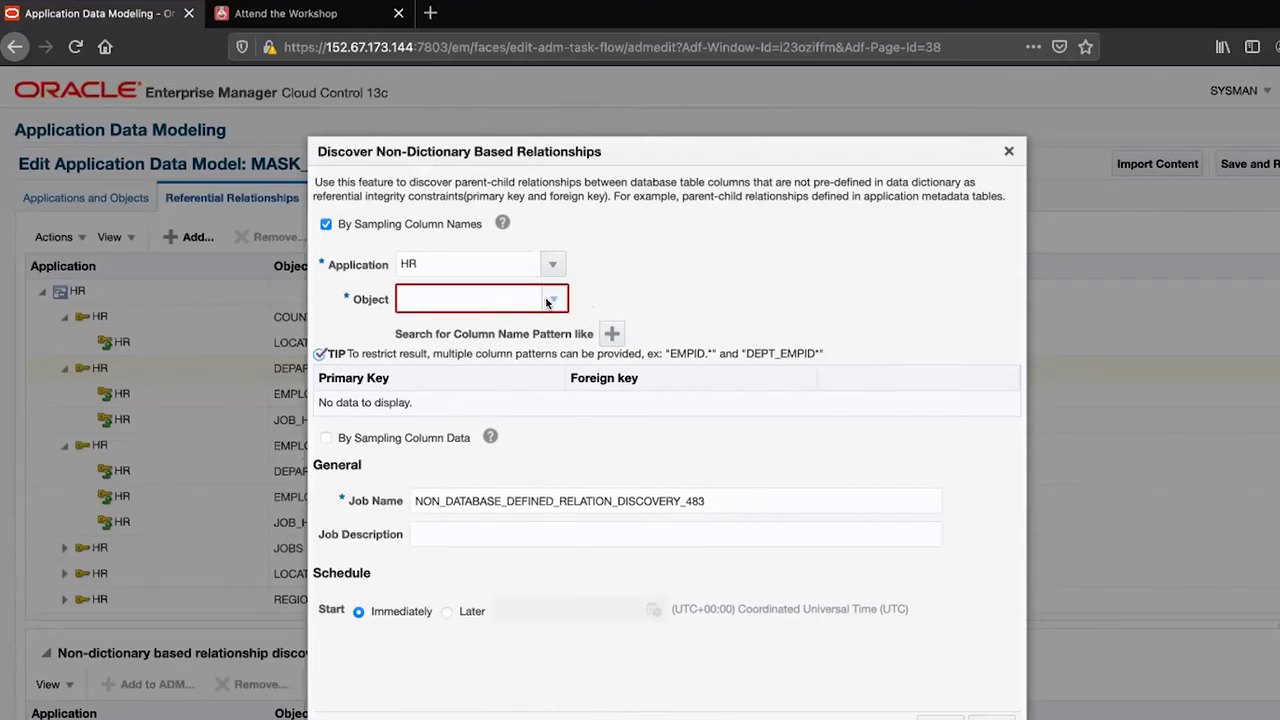
{"action": "left_click", "coordinate": [540, 303]}
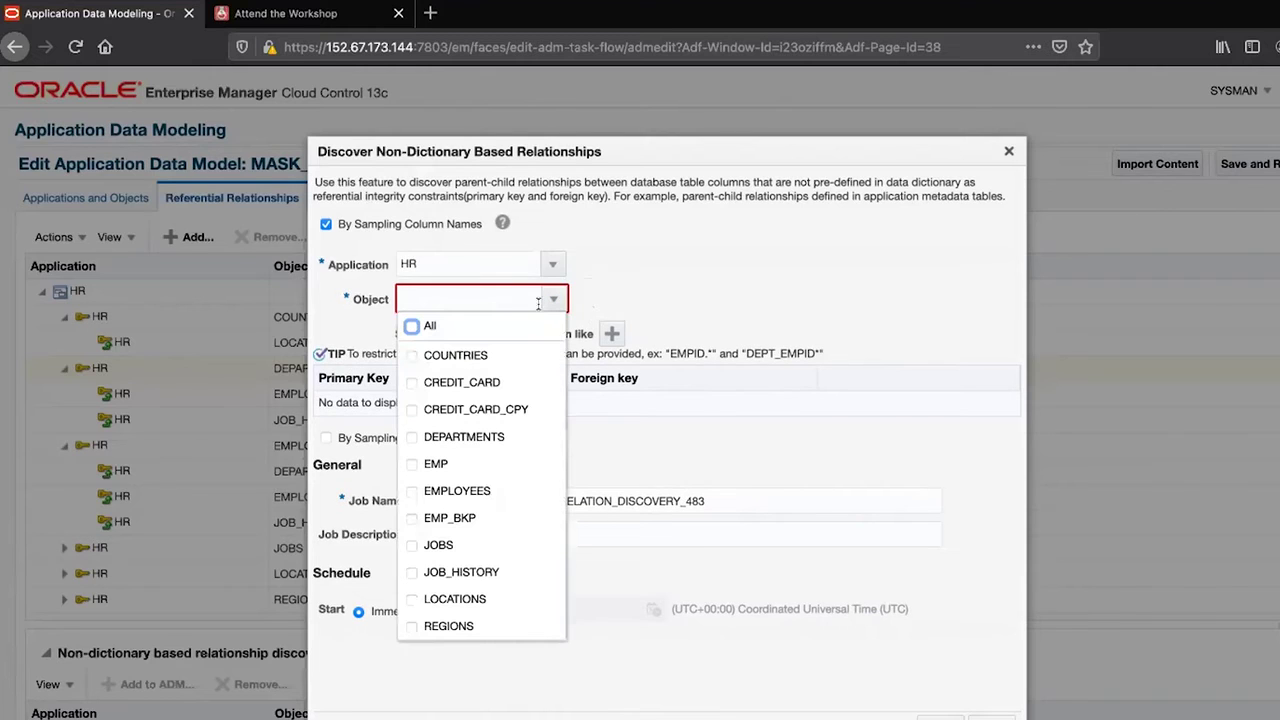
{"action": "left_click", "coordinate": [411, 382]}
{"action": "left_click", "coordinate": [690, 313]}
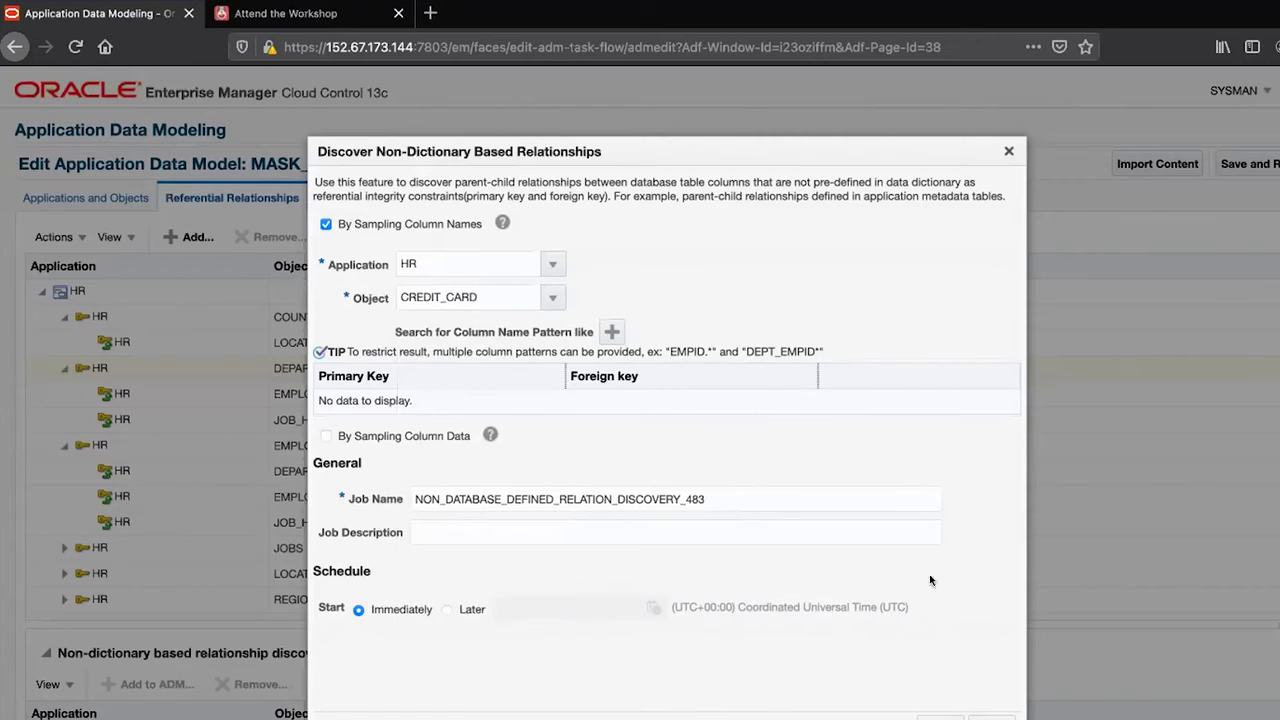
{"action": "left_click", "coordinate": [990, 716]}
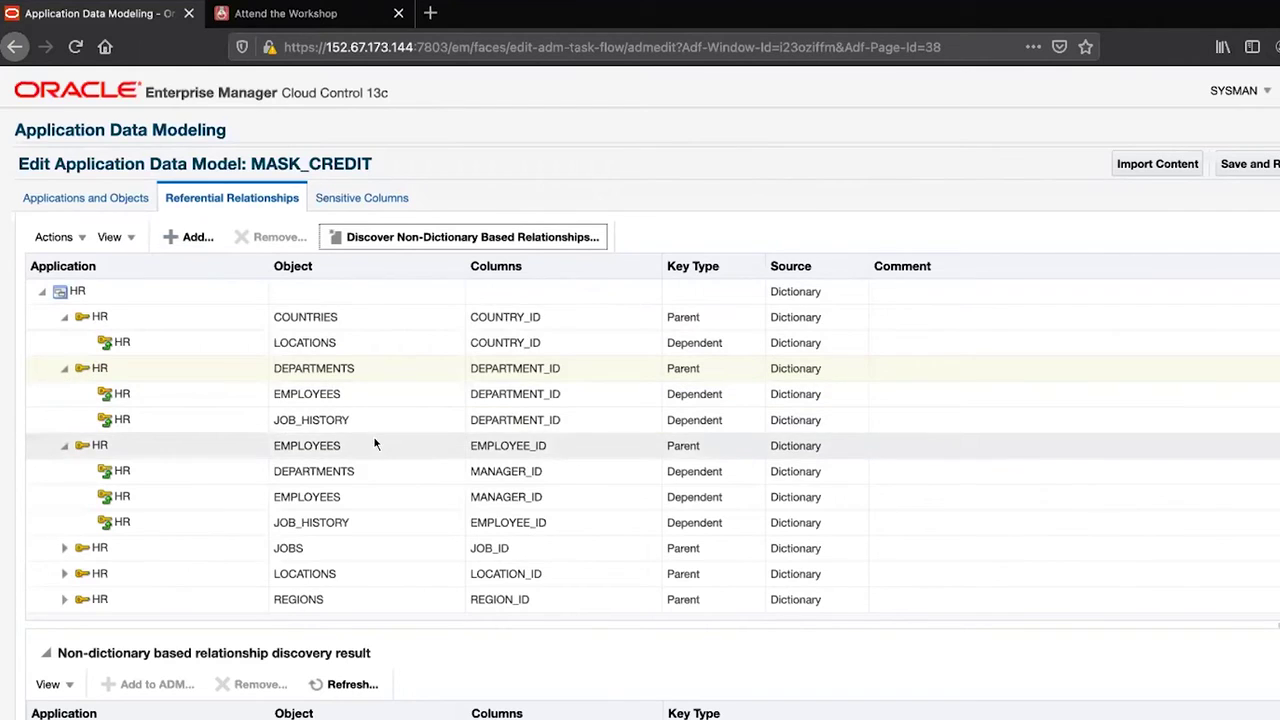
- Set up a sensitive column discovery job on HR for CREDIT_CARD_NUMBER, EMAIL_ID and Qatar_ID, and cancel it without submitting
{"action": "left_click", "coordinate": [352, 202]}
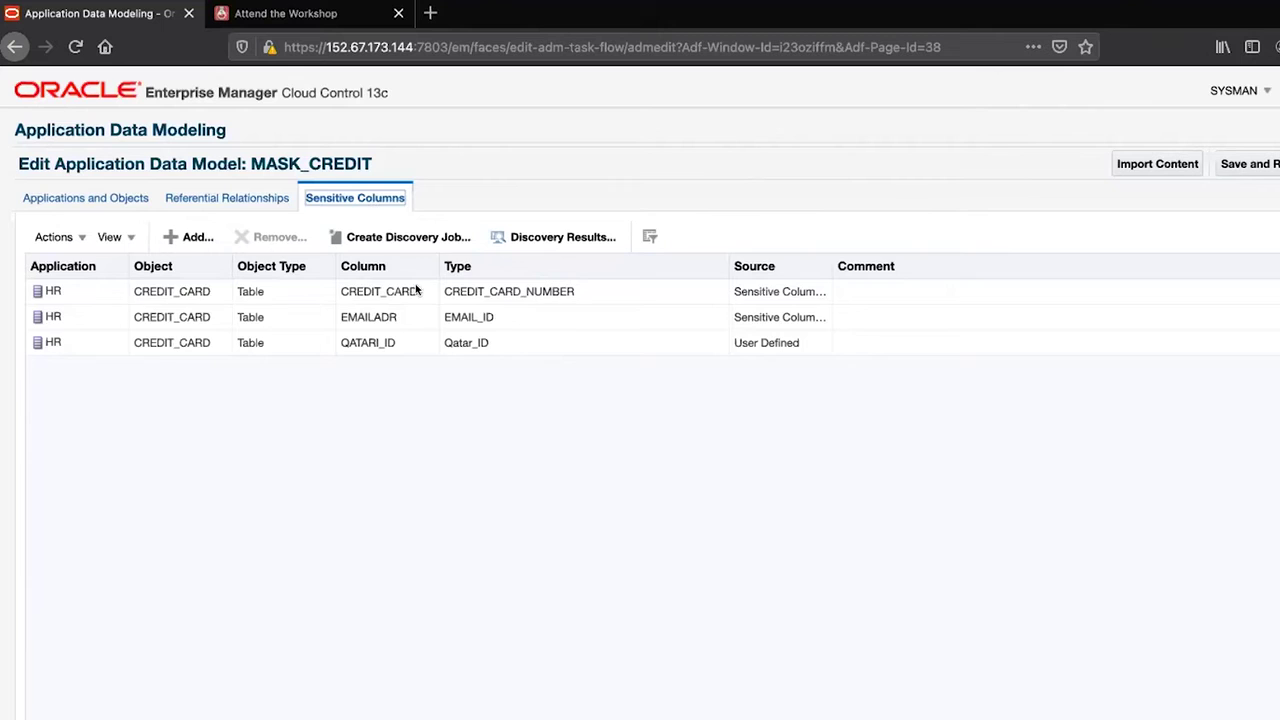
{"action": "left_click", "coordinate": [378, 237]}
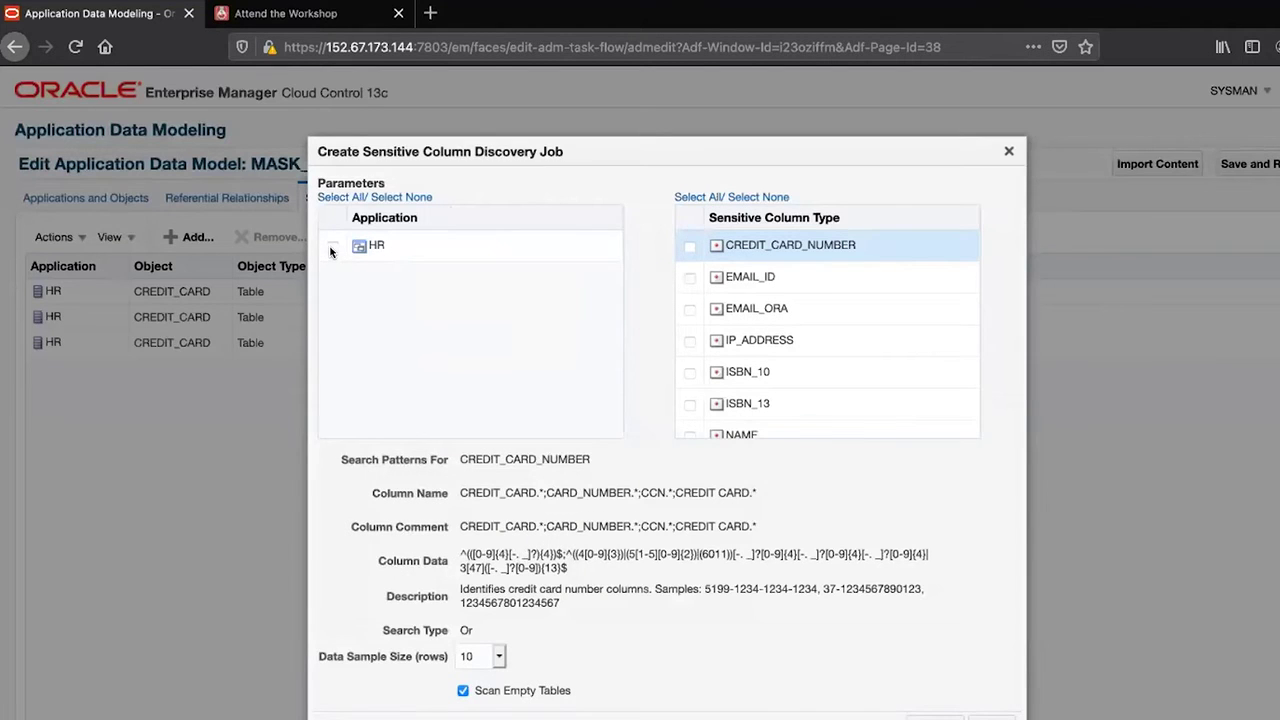
{"action": "left_click", "coordinate": [333, 247]}
{"action": "left_click", "coordinate": [687, 247]}
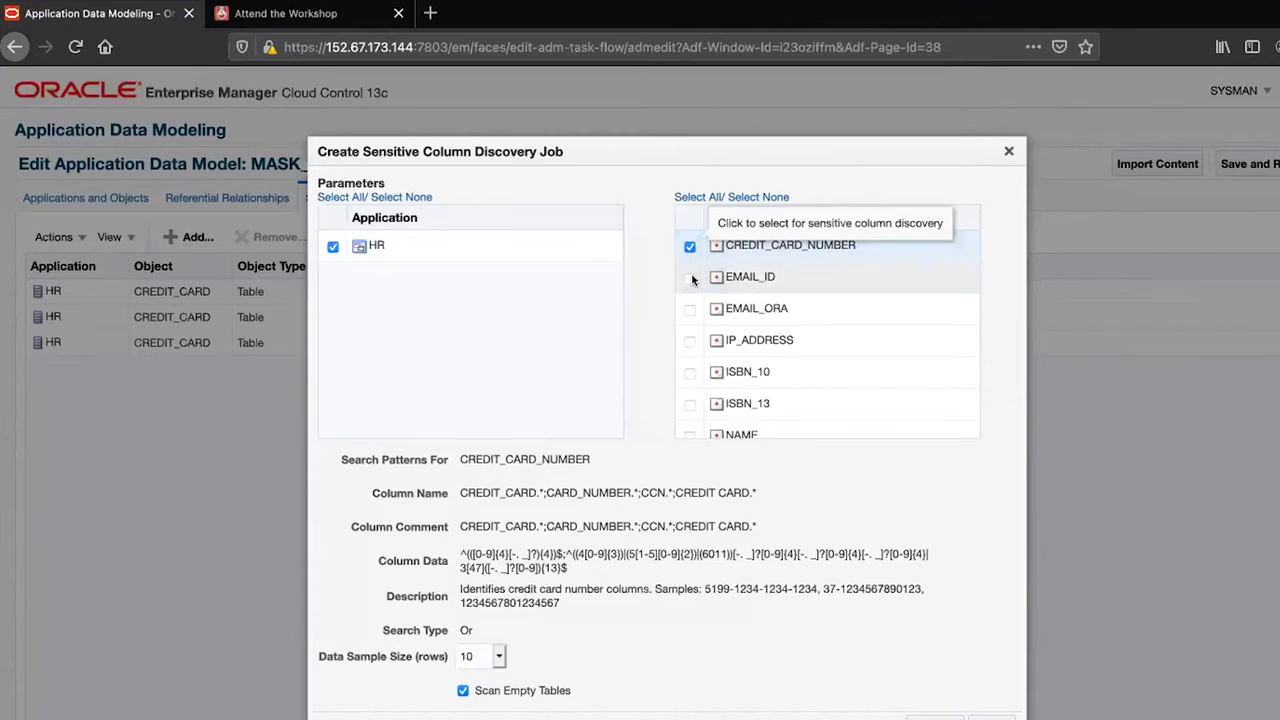
{"action": "left_click", "coordinate": [690, 278]}
{"action": "scroll", "coordinate": [750, 340], "scroll_direction": "down", "scroll_amount": 4}
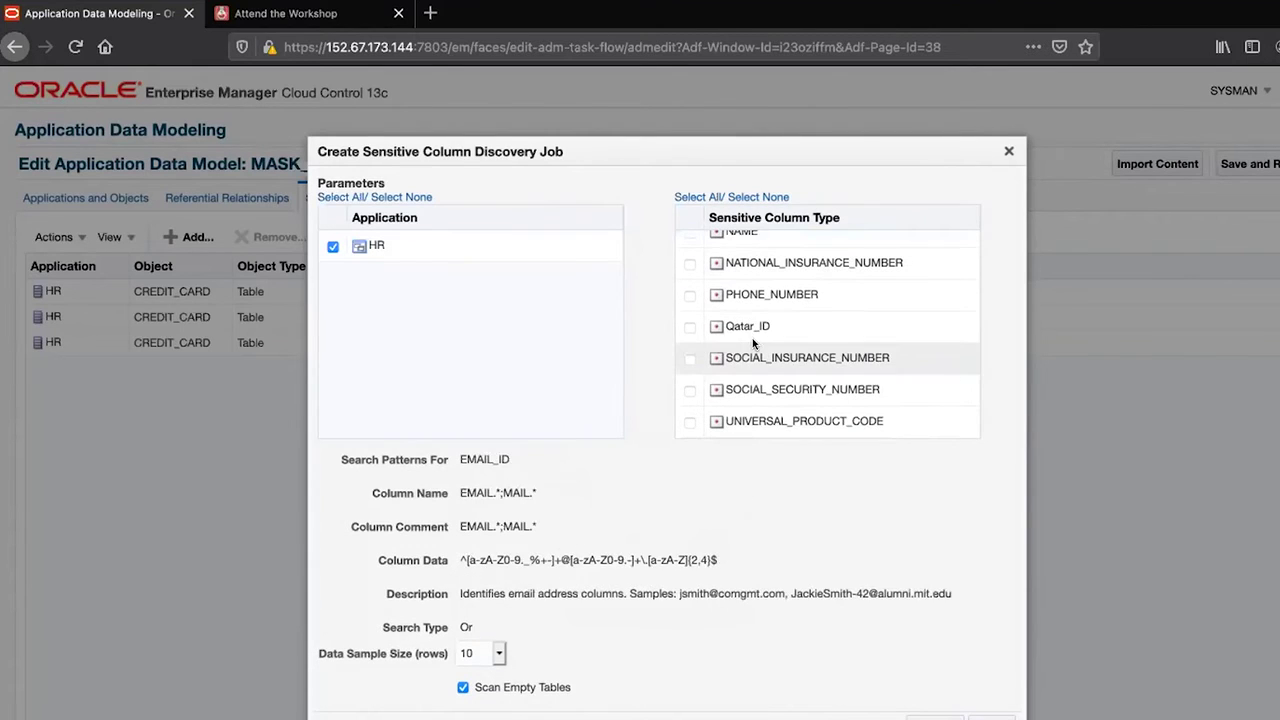
{"action": "left_click", "coordinate": [689, 327]}
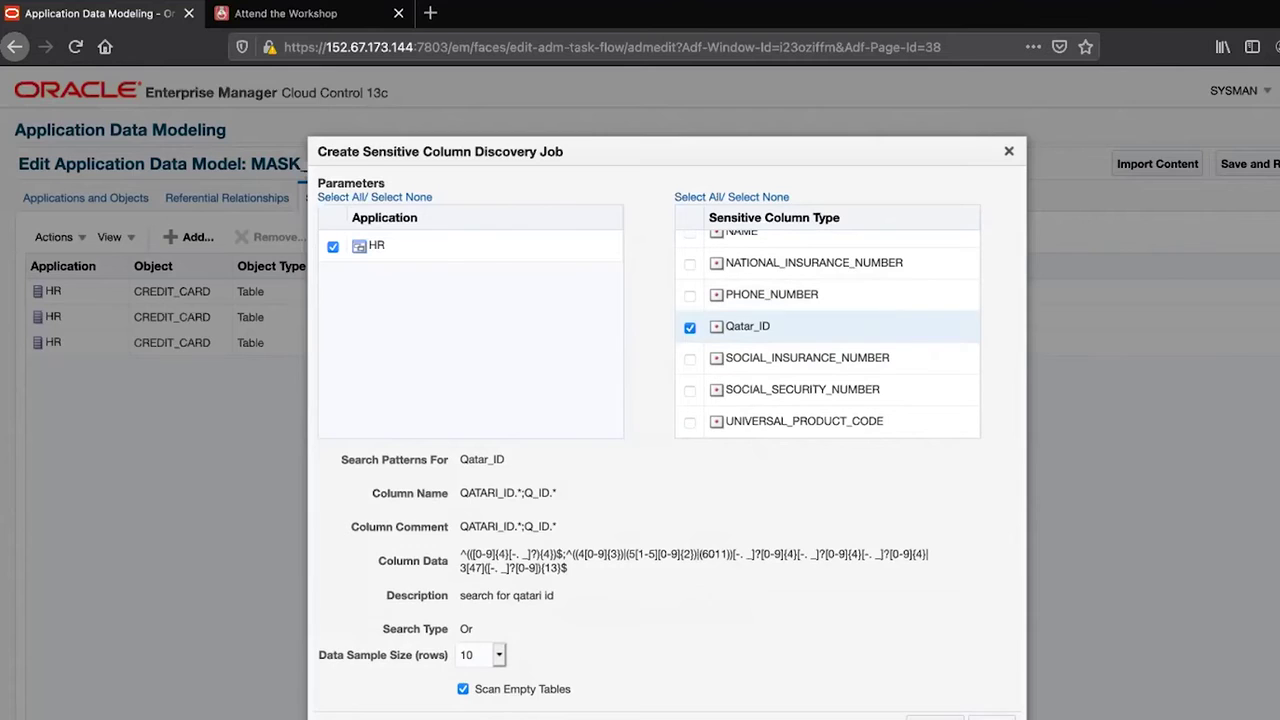
{"action": "left_click", "coordinate": [992, 714]}
- Save and leave the MASK_CREDIT model, and review the sensitive column types, including a create-like template of Qatar_ID that is cancelled
{"action": "left_click", "coordinate": [1248, 165]}
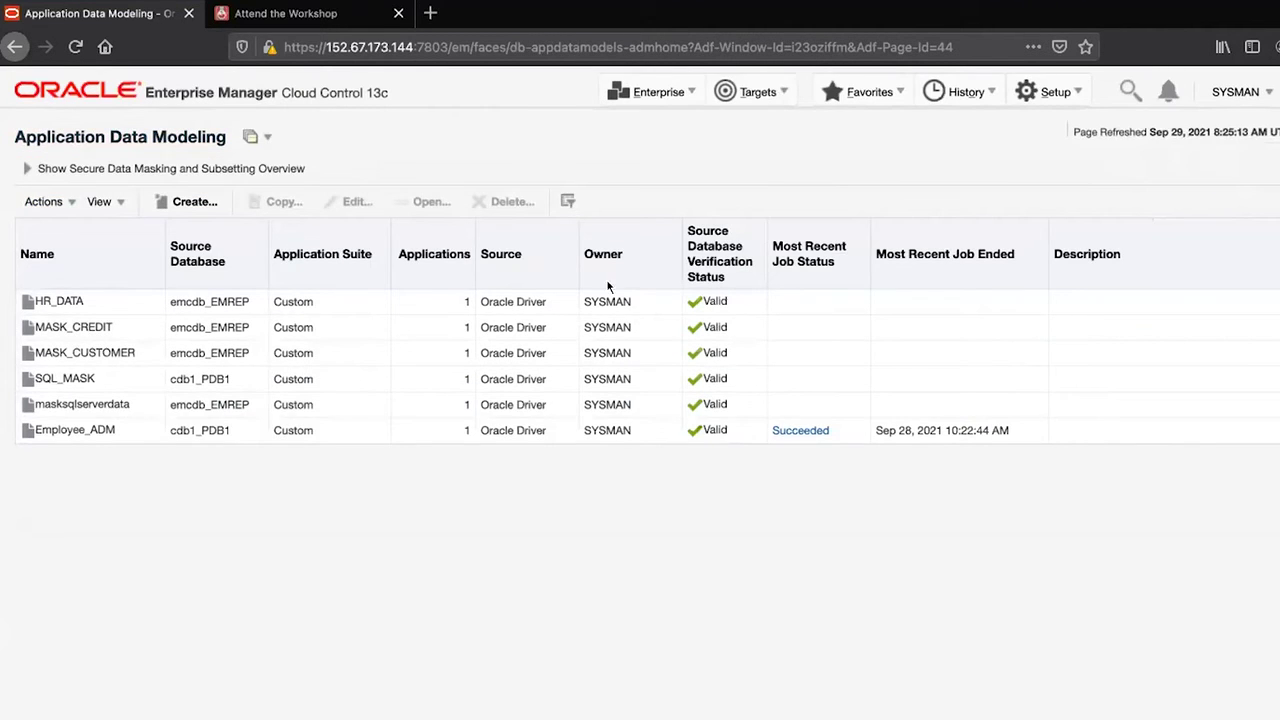
{"action": "left_click", "coordinate": [45, 203]}
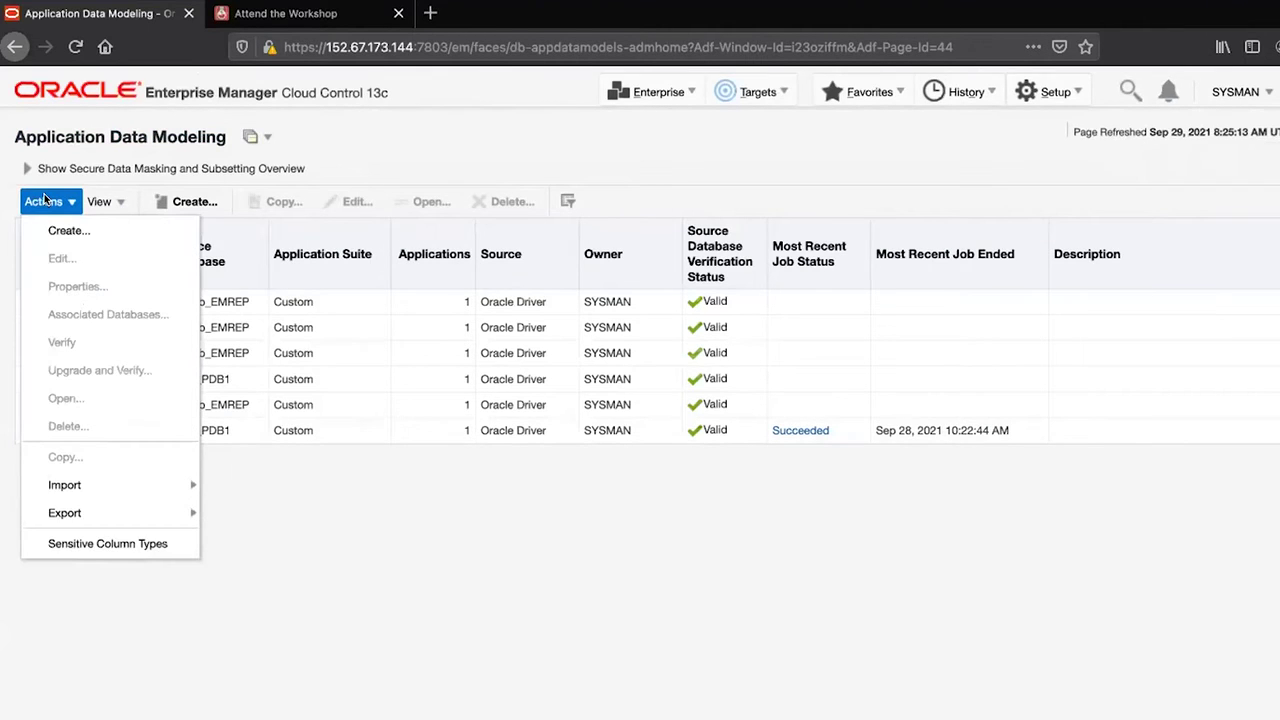
{"action": "left_click", "coordinate": [100, 545]}
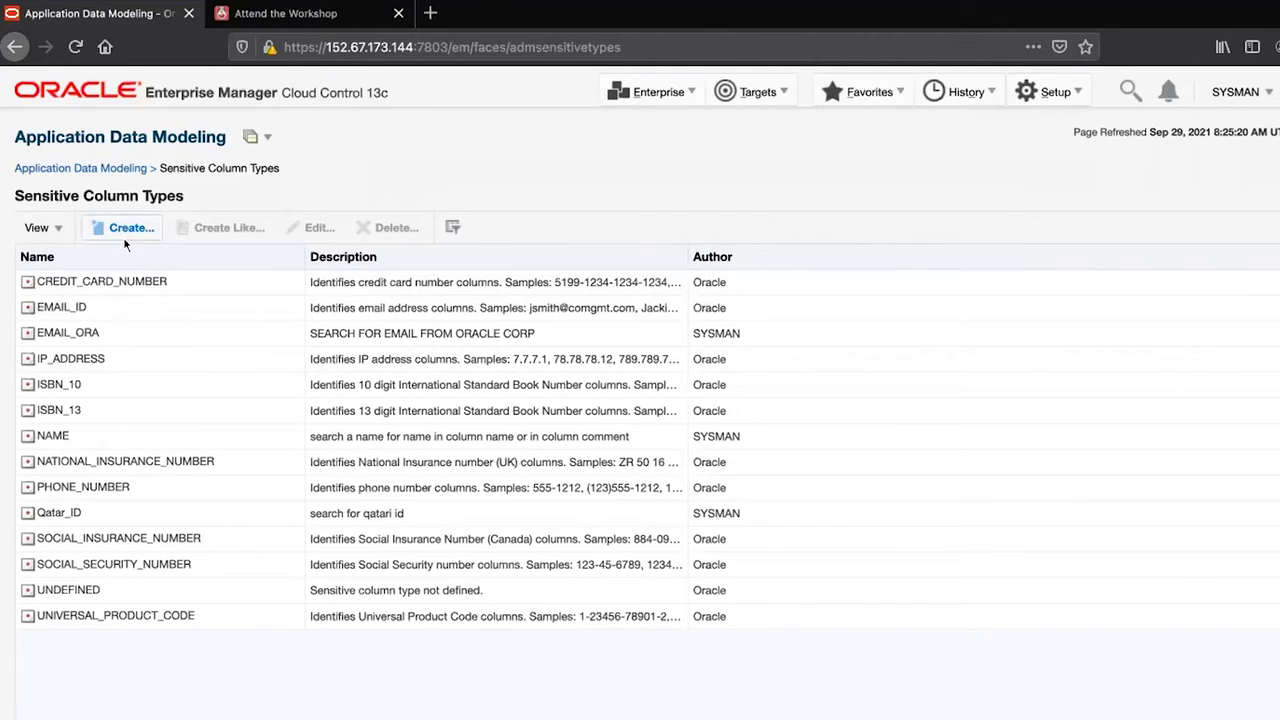
{"action": "left_click", "coordinate": [60, 512]}
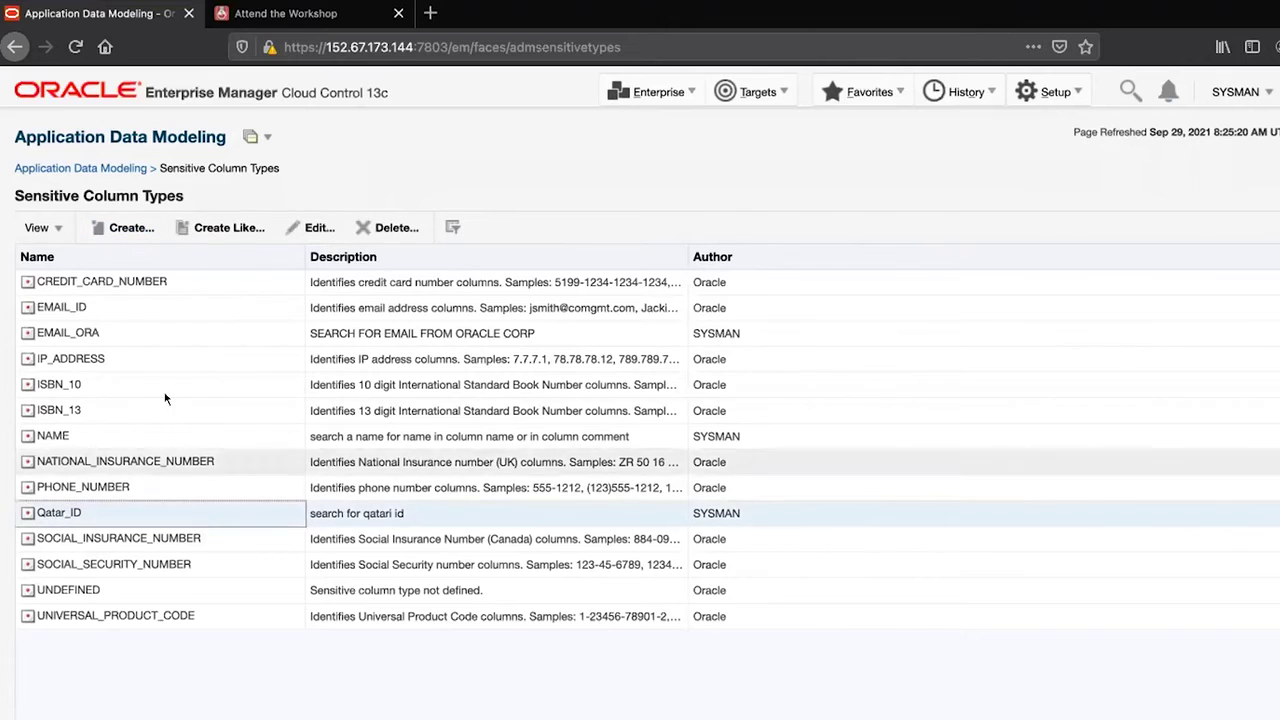
{"action": "left_click", "coordinate": [238, 229]}
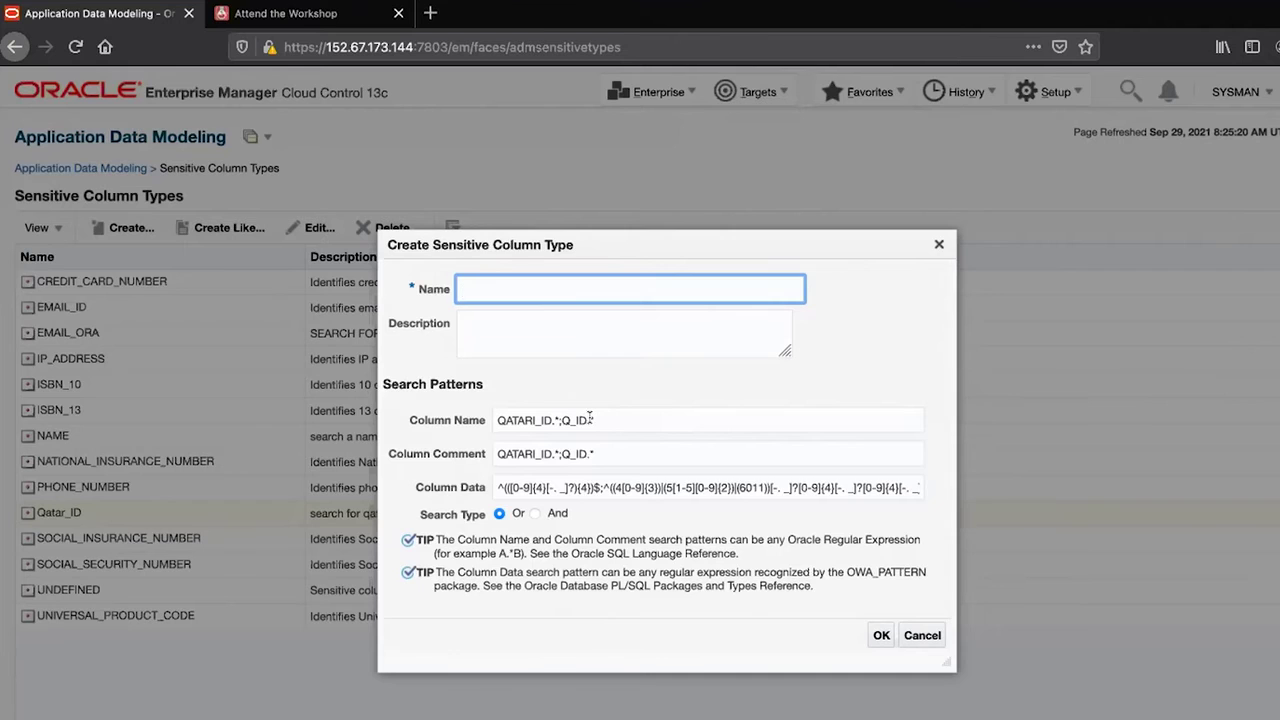
{"action": "left_click", "coordinate": [920, 635]}
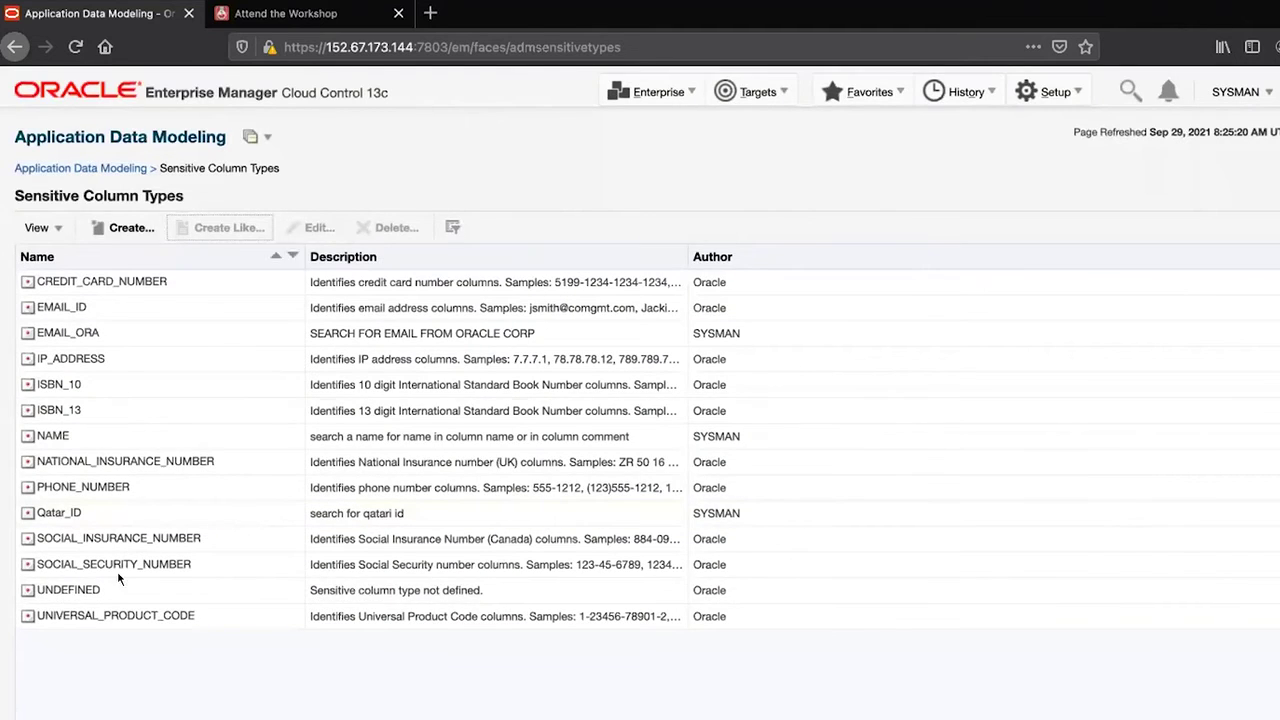
- Reopen the MASK_CREDIT data model for editing at its sensitive columns, and view the discovery job options without creating a job
{"action": "left_click", "coordinate": [109, 169]}
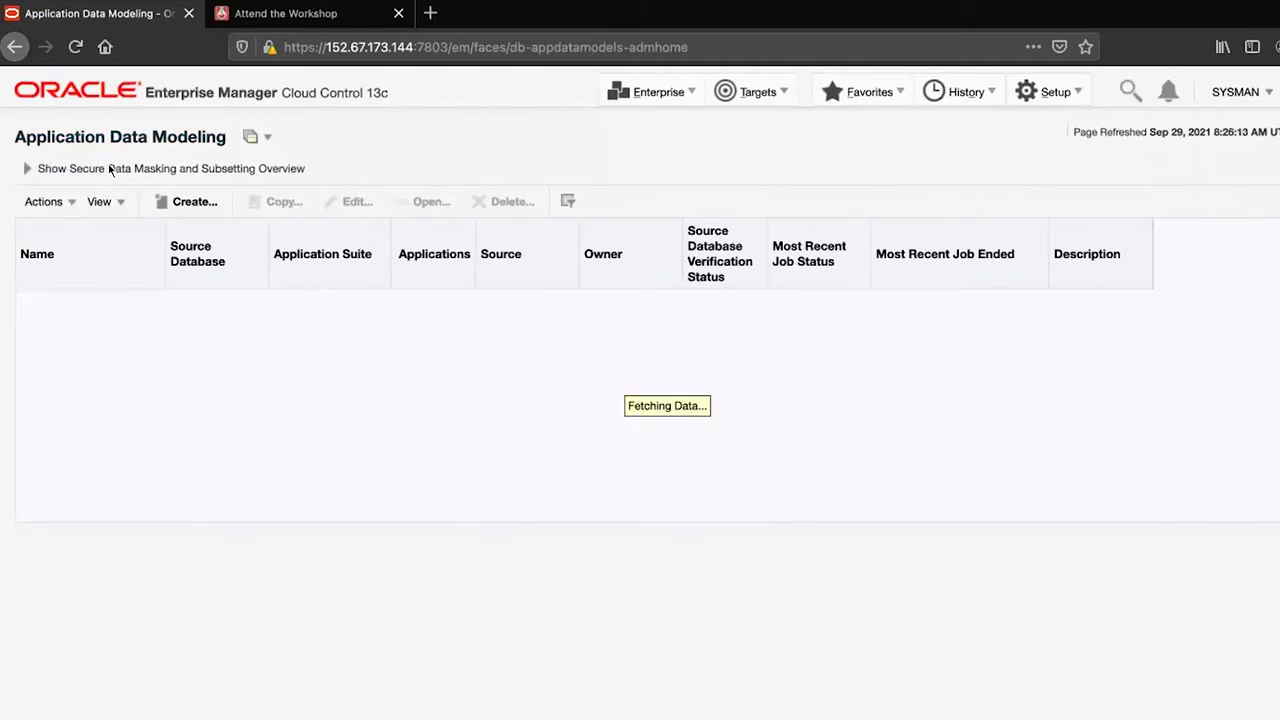
{"action": "left_click", "coordinate": [104, 322]}
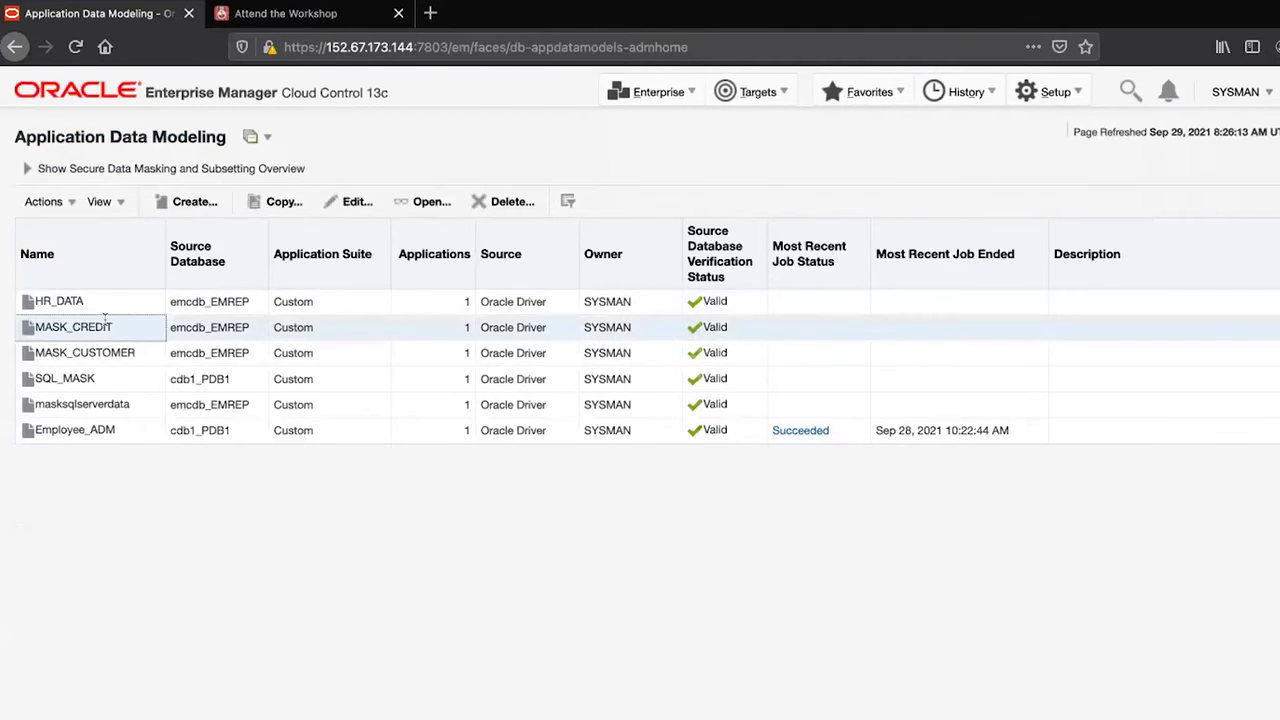
{"action": "left_click", "coordinate": [349, 203]}
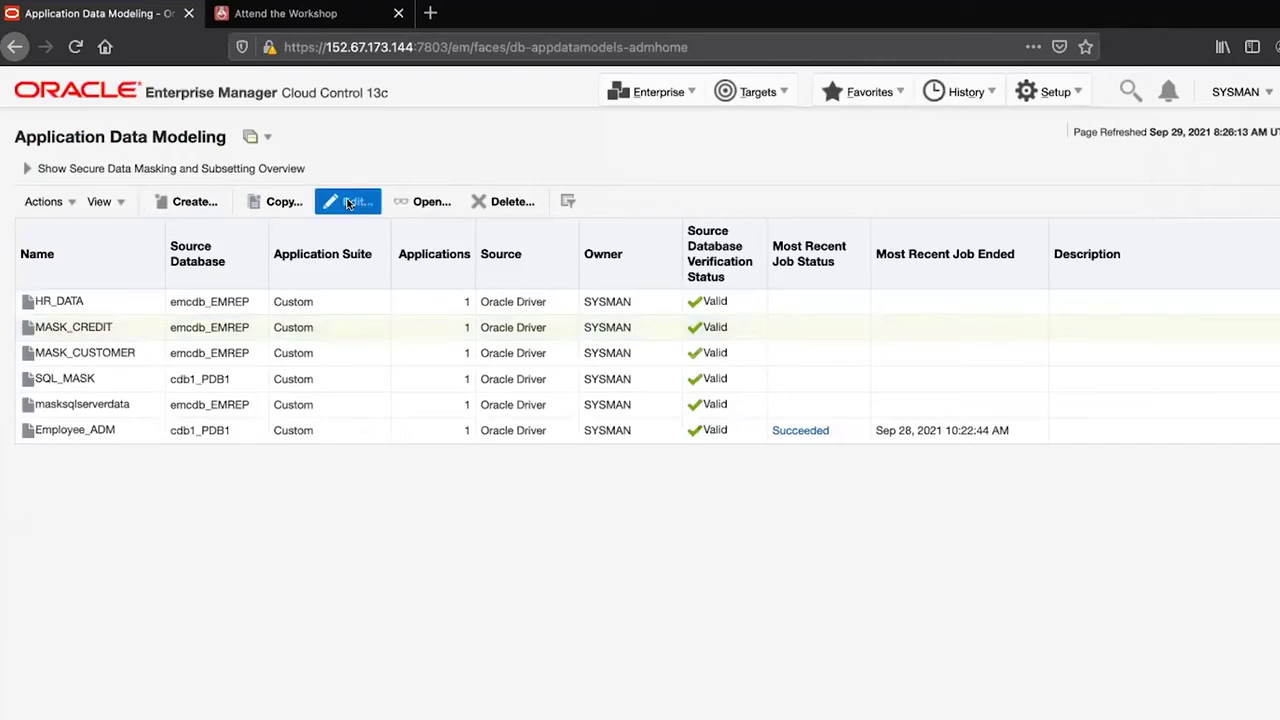
{"action": "left_click", "coordinate": [374, 199]}
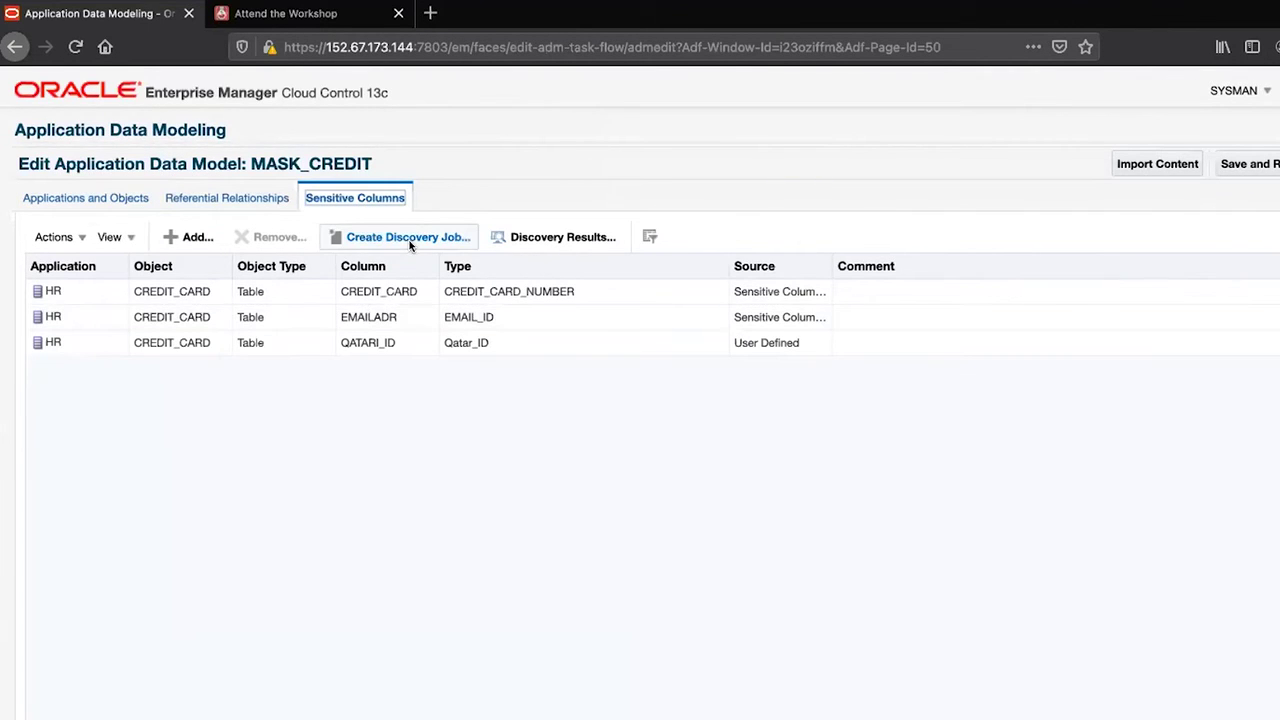
{"action": "left_click", "coordinate": [407, 236]}
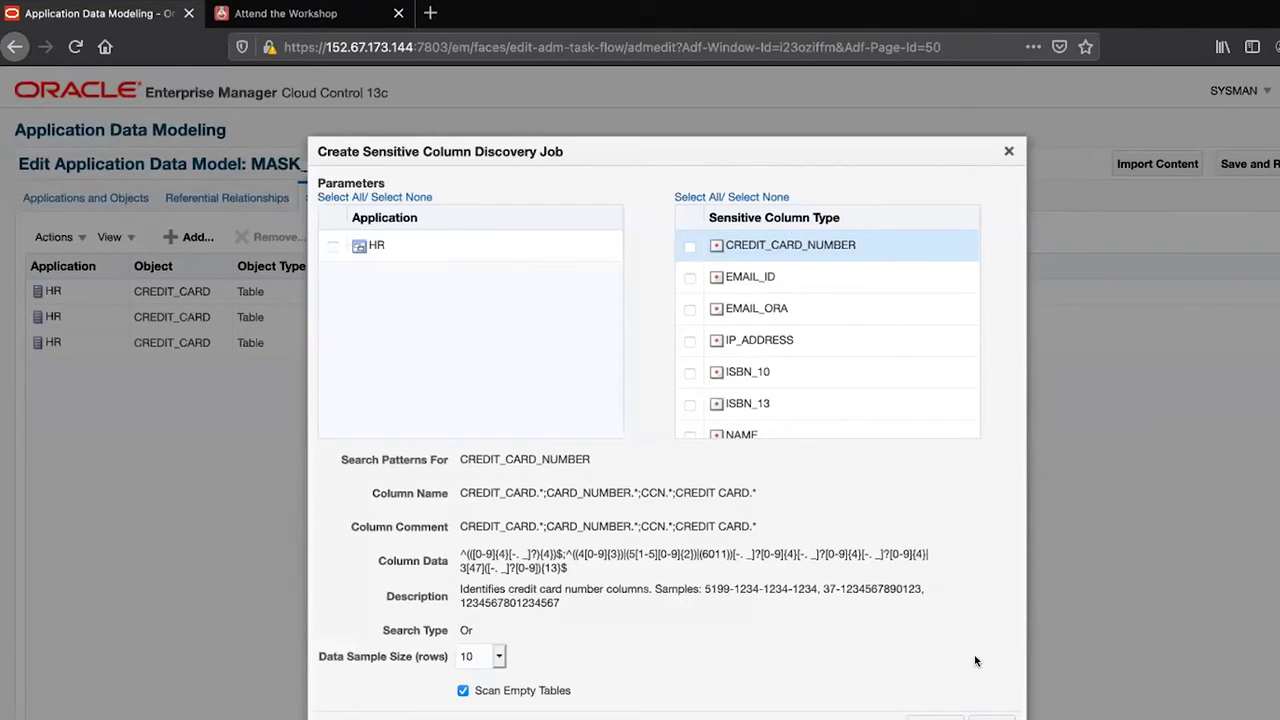
{"action": "left_click", "coordinate": [992, 716]}
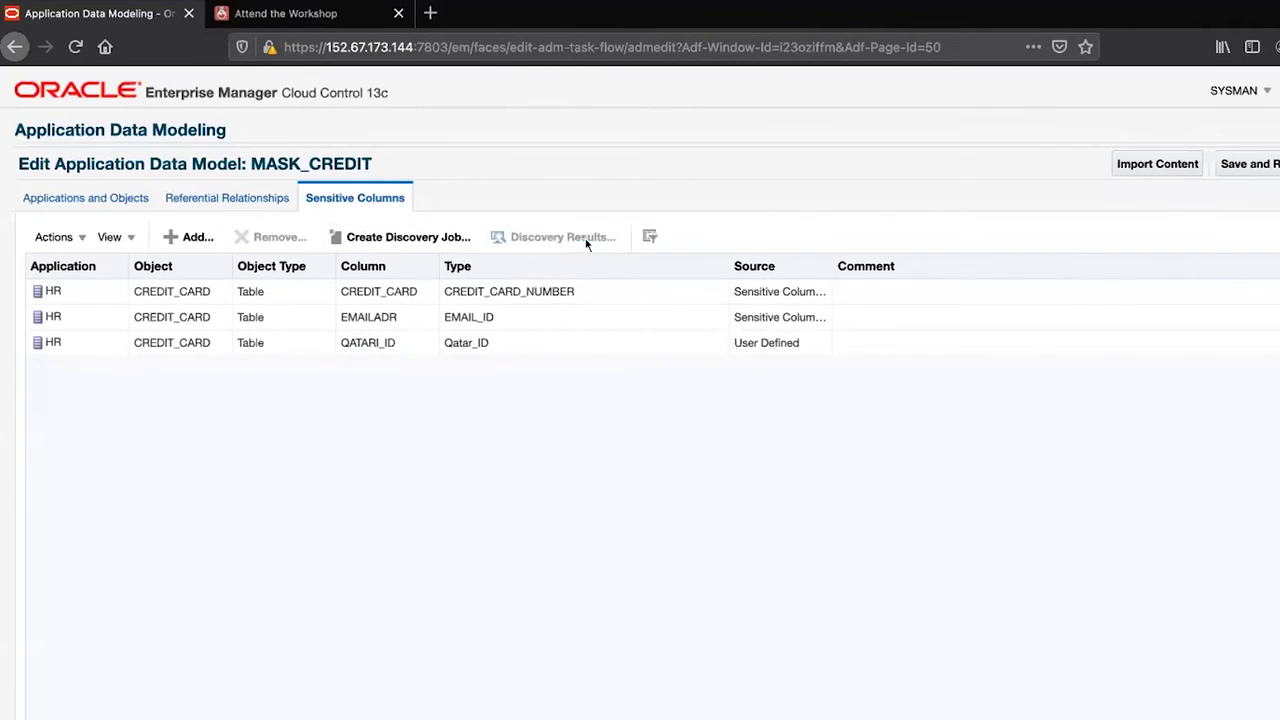
- Examine the sensitive column discovery results for CREDIT_CARD_NUMBER and EMAIL_ID, comparing the sensitive status, object and column of each match
{"action": "left_click", "coordinate": [587, 244]}
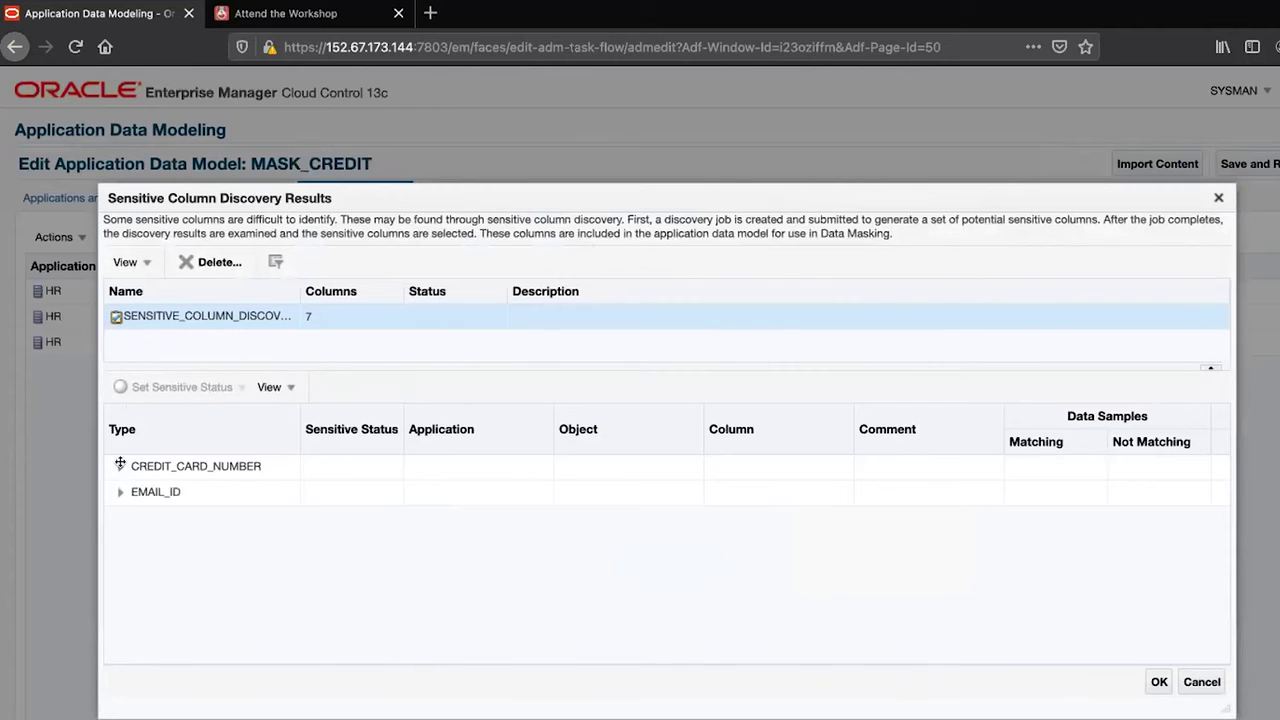
{"action": "left_click", "coordinate": [120, 464]}
{"action": "left_click", "coordinate": [120, 543]}
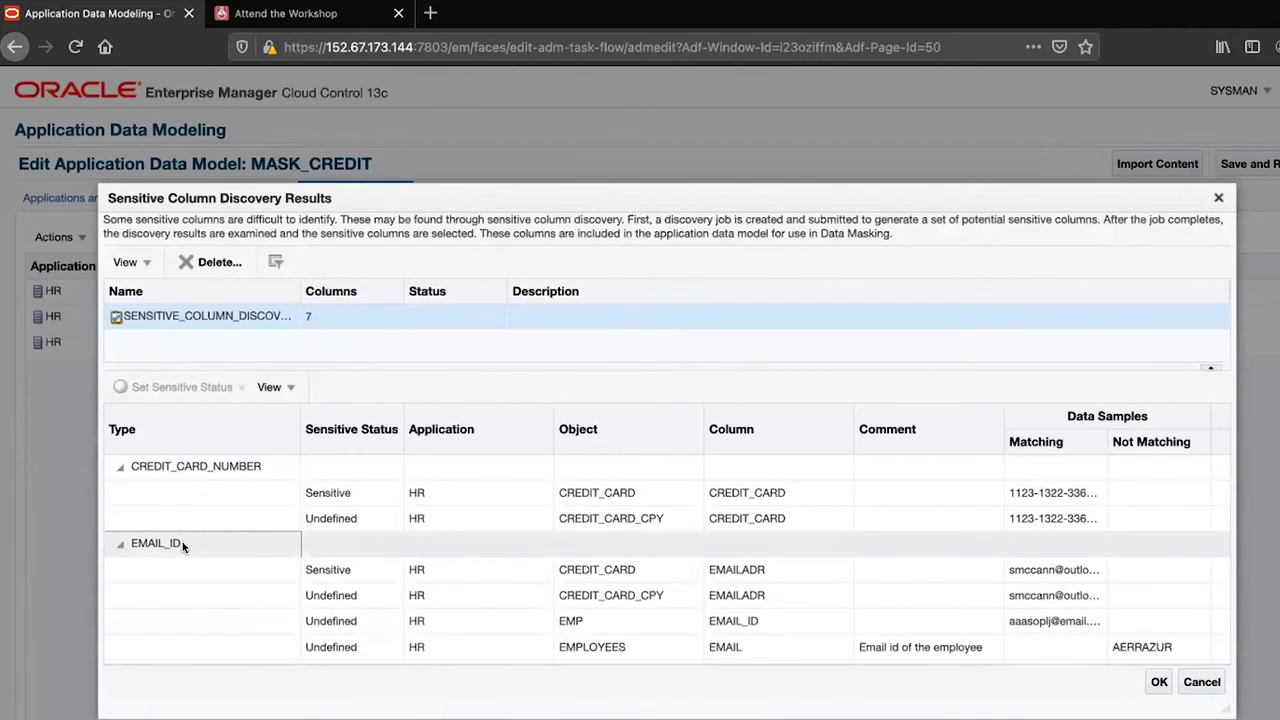
{"action": "left_click", "coordinate": [580, 624]}
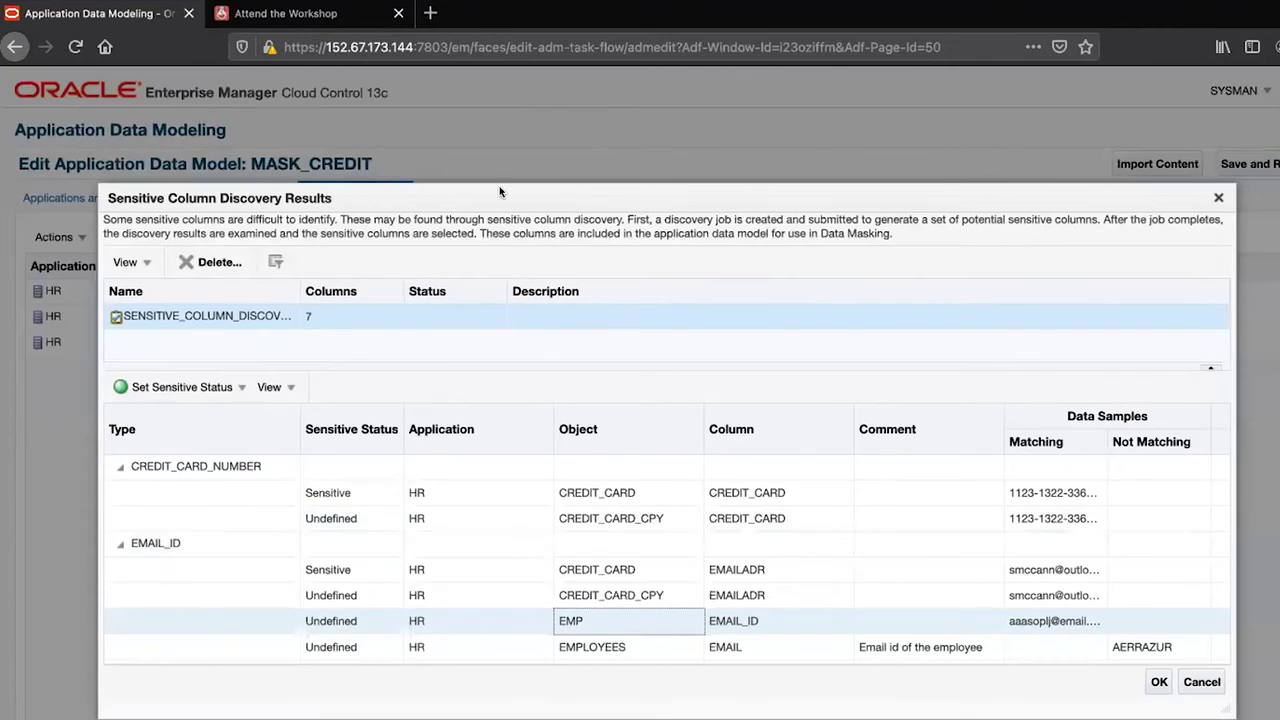
{"action": "left_click", "coordinate": [571, 569]}
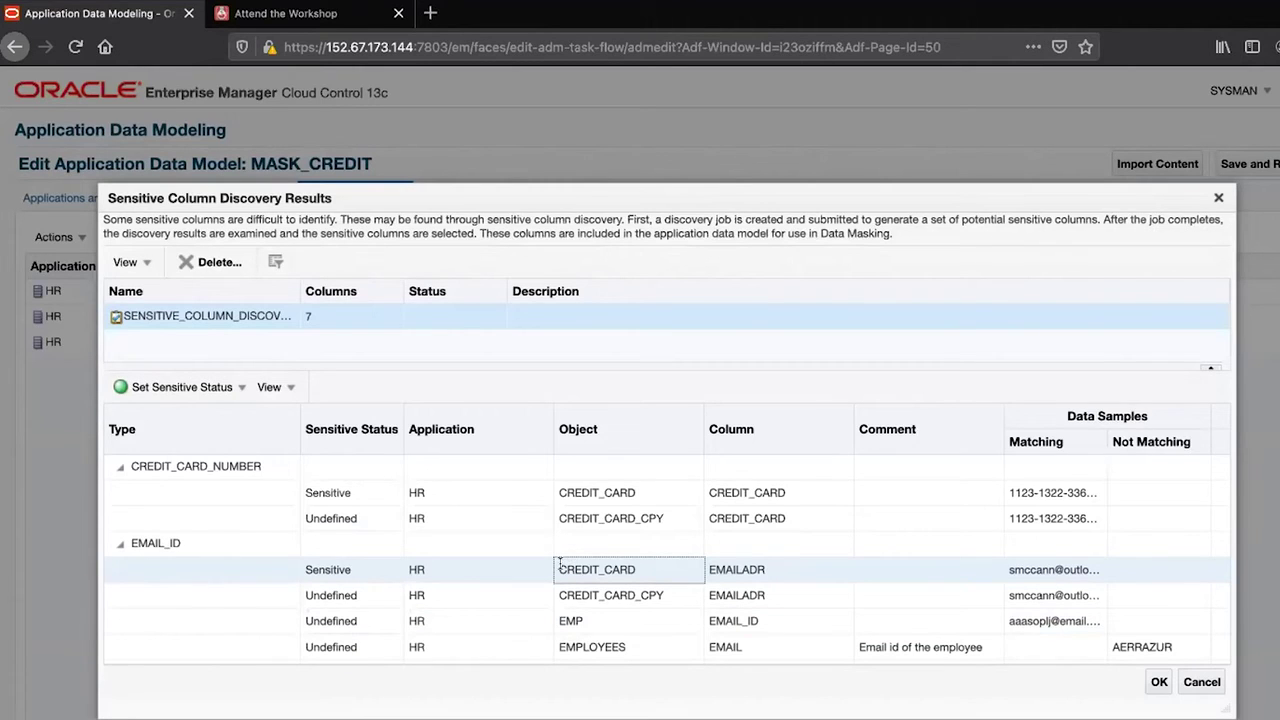
{"action": "left_click_drag", "start_coordinate": [553, 567], "coordinate": [634, 570]}
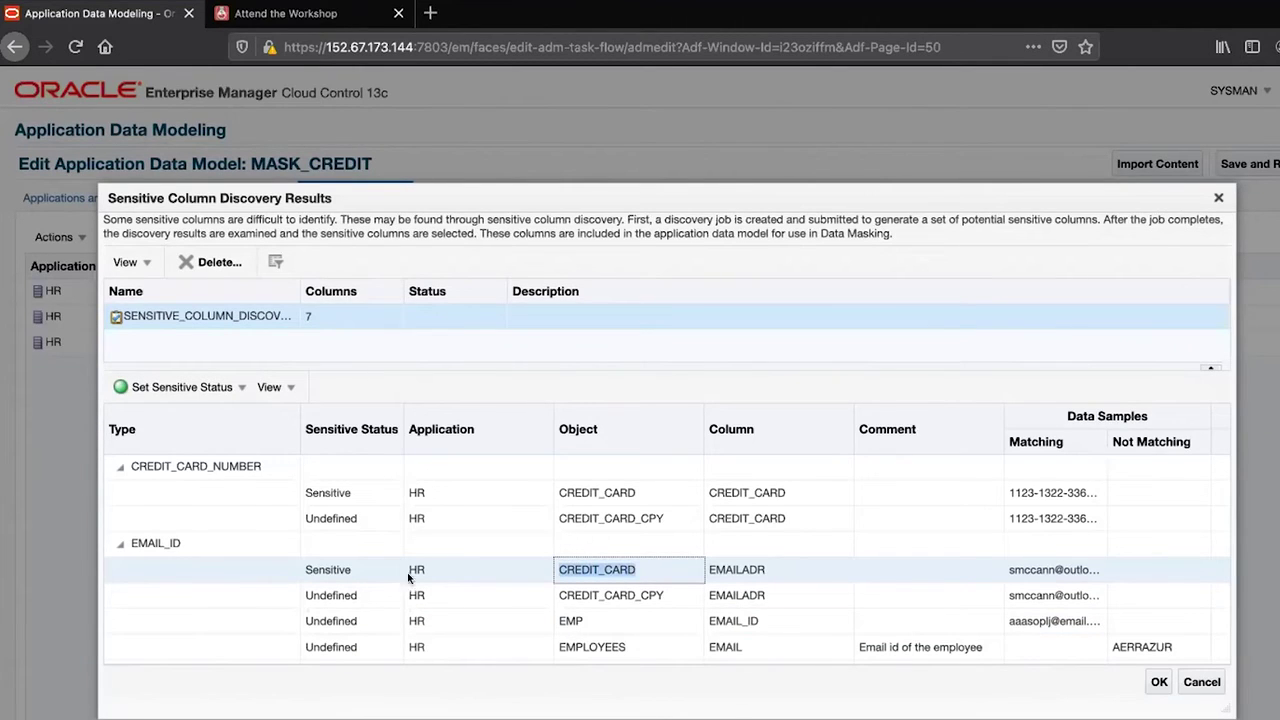
{"action": "left_click", "coordinate": [710, 568]}
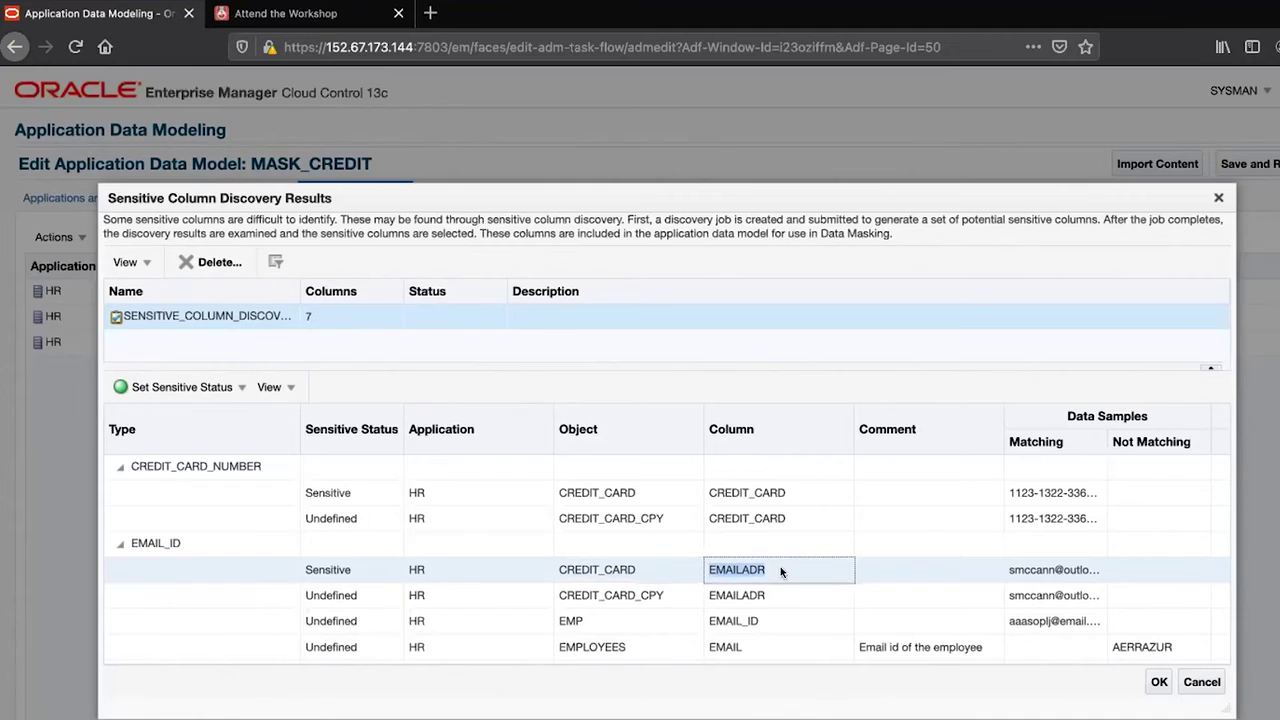
{"action": "left_click", "coordinate": [585, 490]}
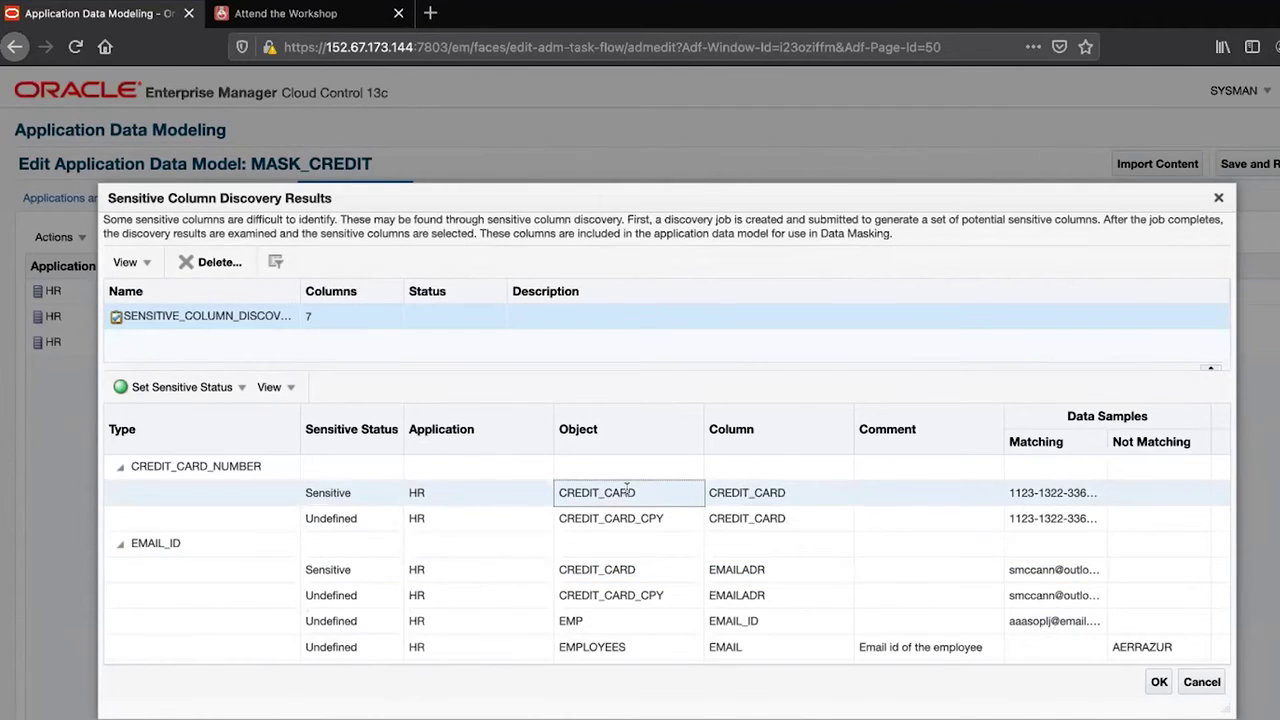
{"action": "left_click", "coordinate": [336, 490]}
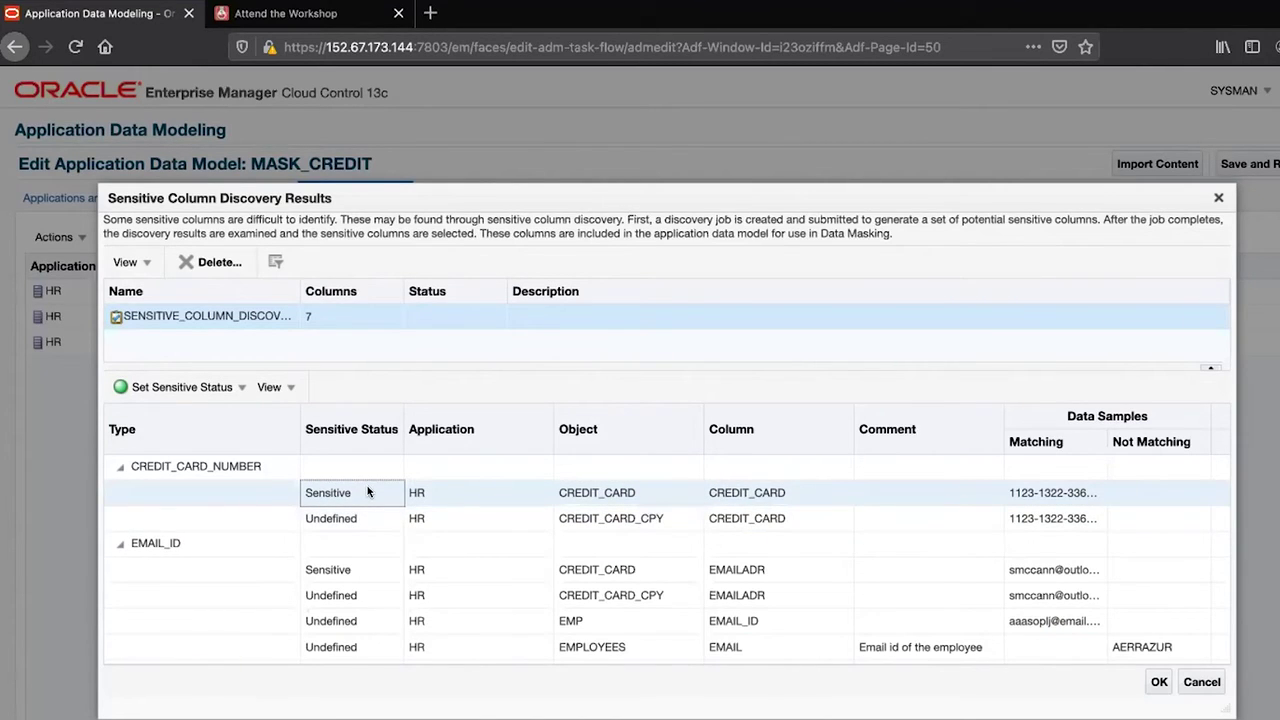
- Review the sensitive status choices for the CREDIT_CARD column of the CREDIT_CARD table and close the discovery results
{"action": "left_click", "coordinate": [184, 390]}
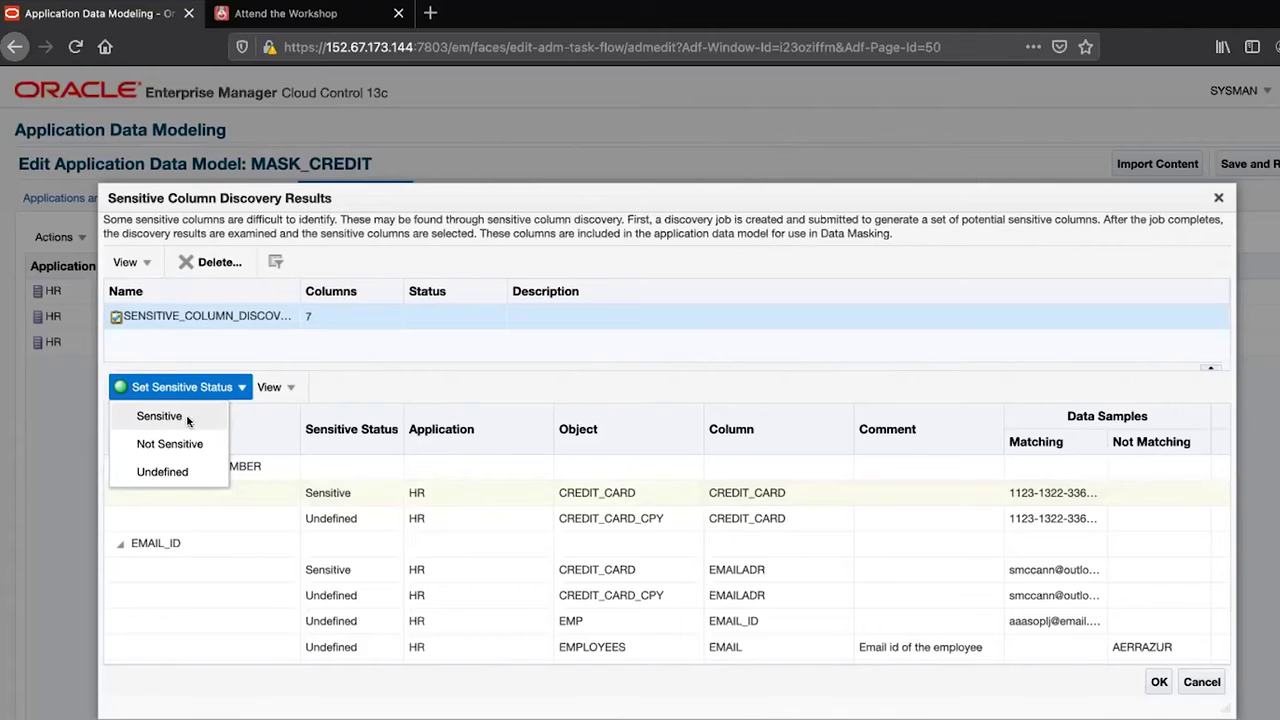
{"action": "left_click", "coordinate": [200, 421]}
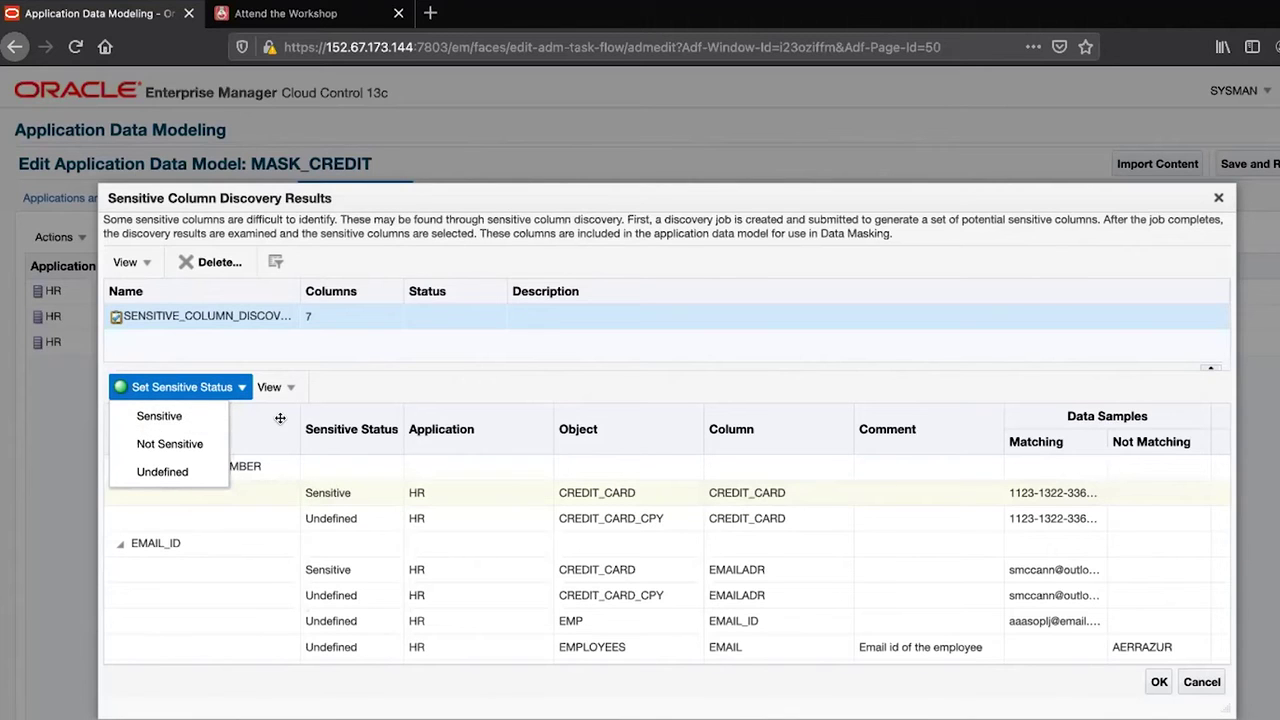
{"action": "left_click", "coordinate": [1158, 682]}
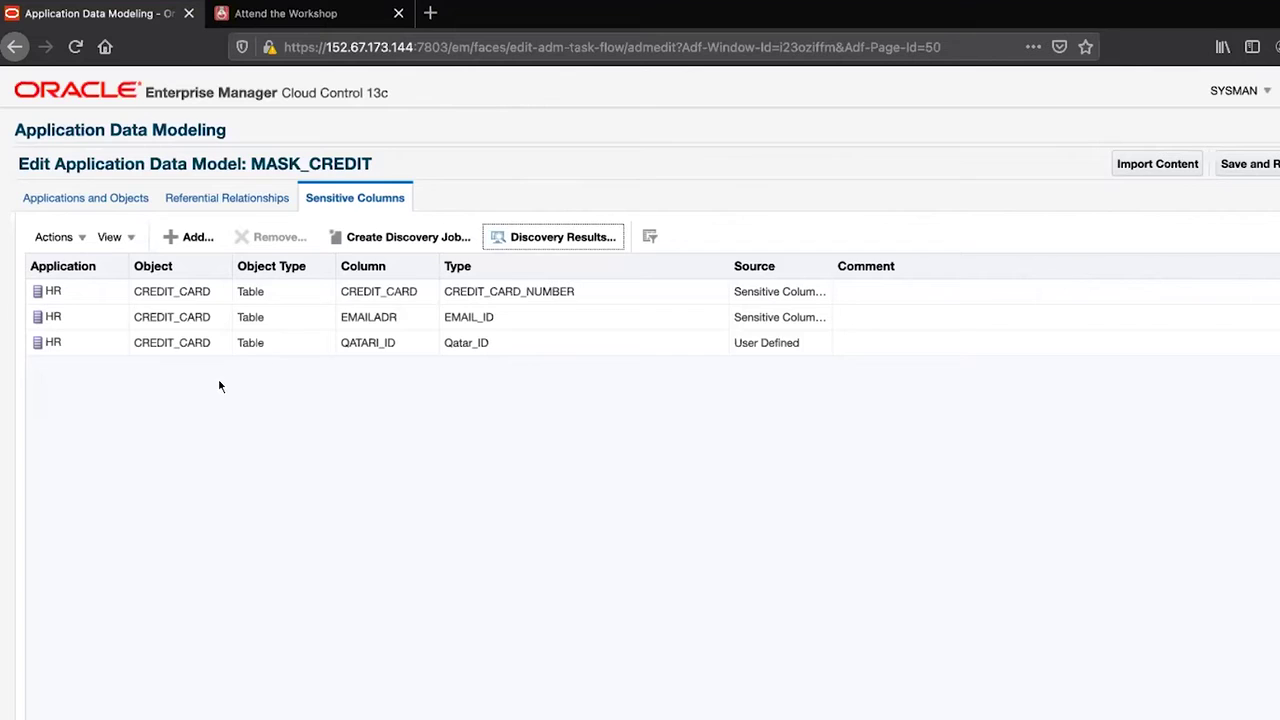
- View the form for adding sensitive columns without adding any, and save and leave the MASK_CREDIT model
{"action": "left_click", "coordinate": [185, 238]}
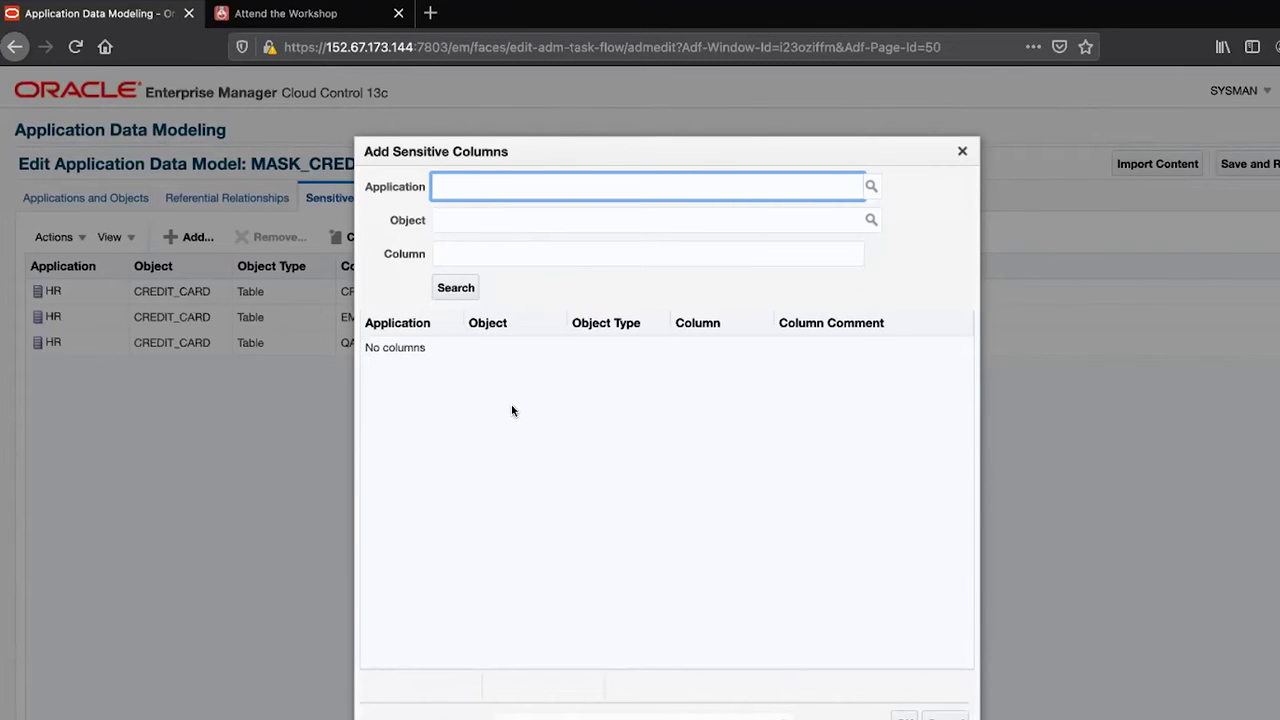
{"action": "left_click", "coordinate": [153, 384]}
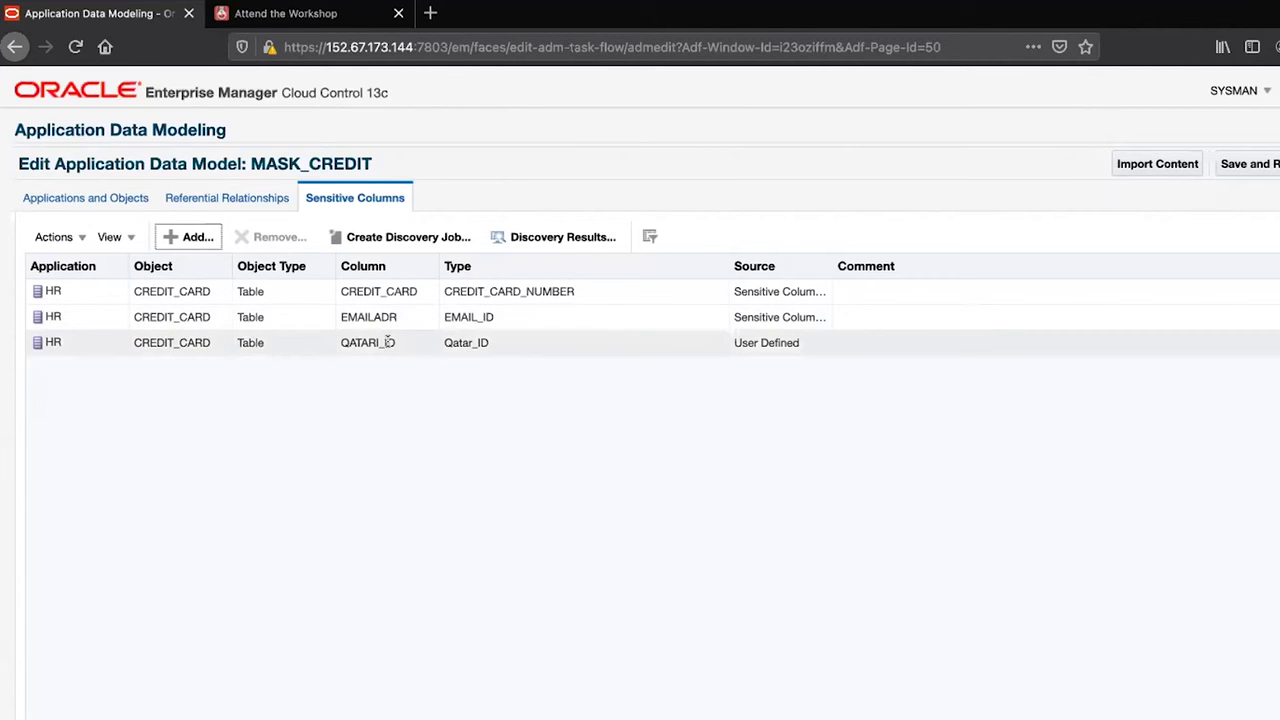
{"action": "left_click", "coordinate": [1262, 164]}
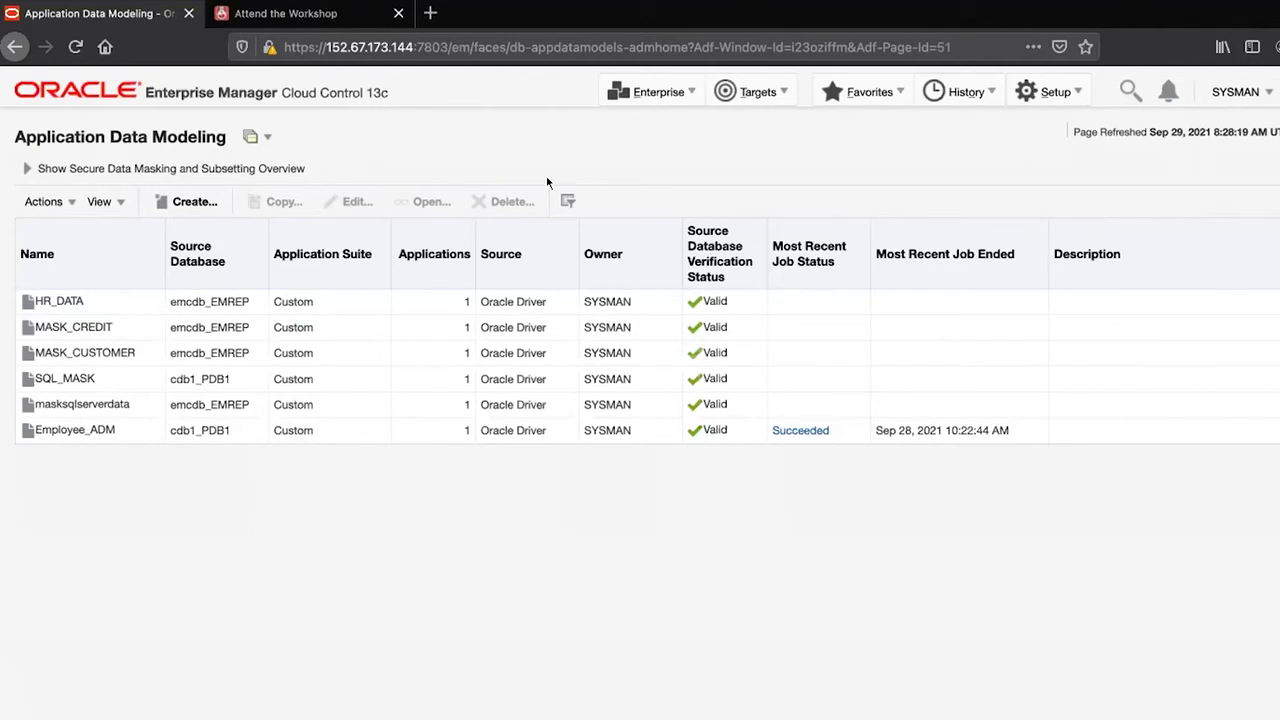
- Go to the data masking definitions and open MASKING_DEF_82, based on MASK_CREDIT, for editing
{"action": "left_click", "coordinate": [645, 92]}
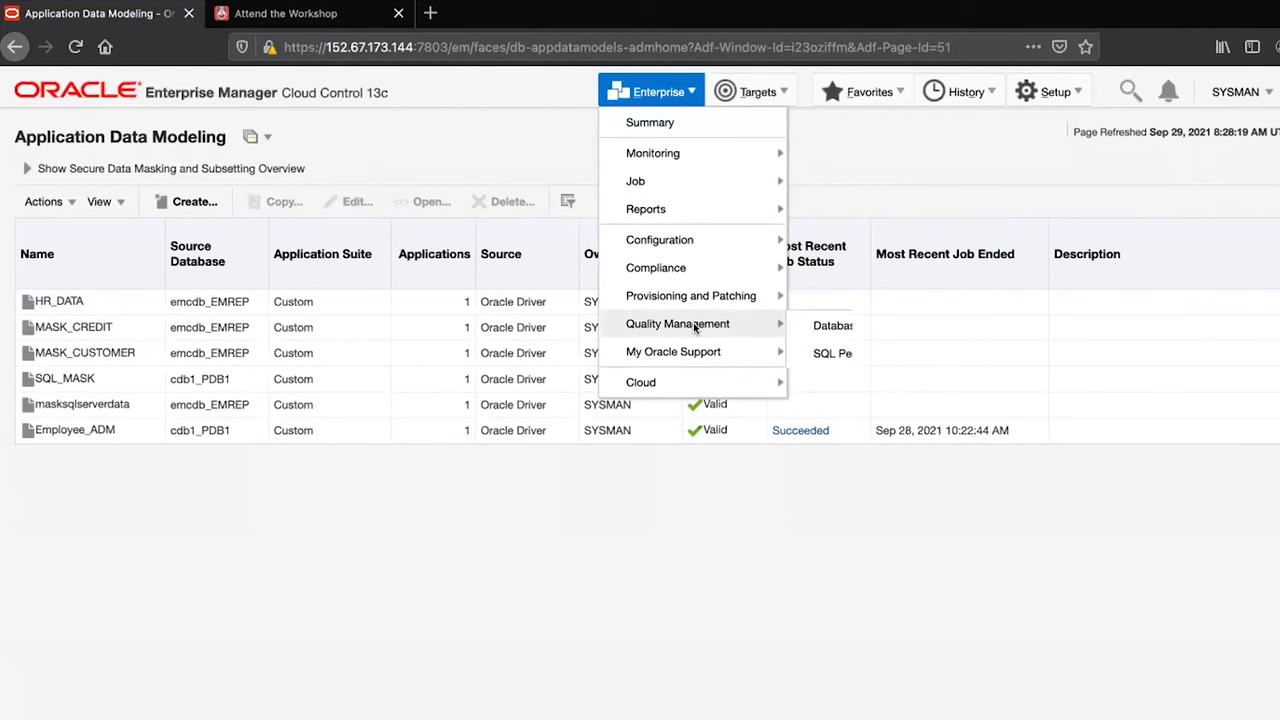
{"action": "mouse_move", "coordinate": [695, 327]}
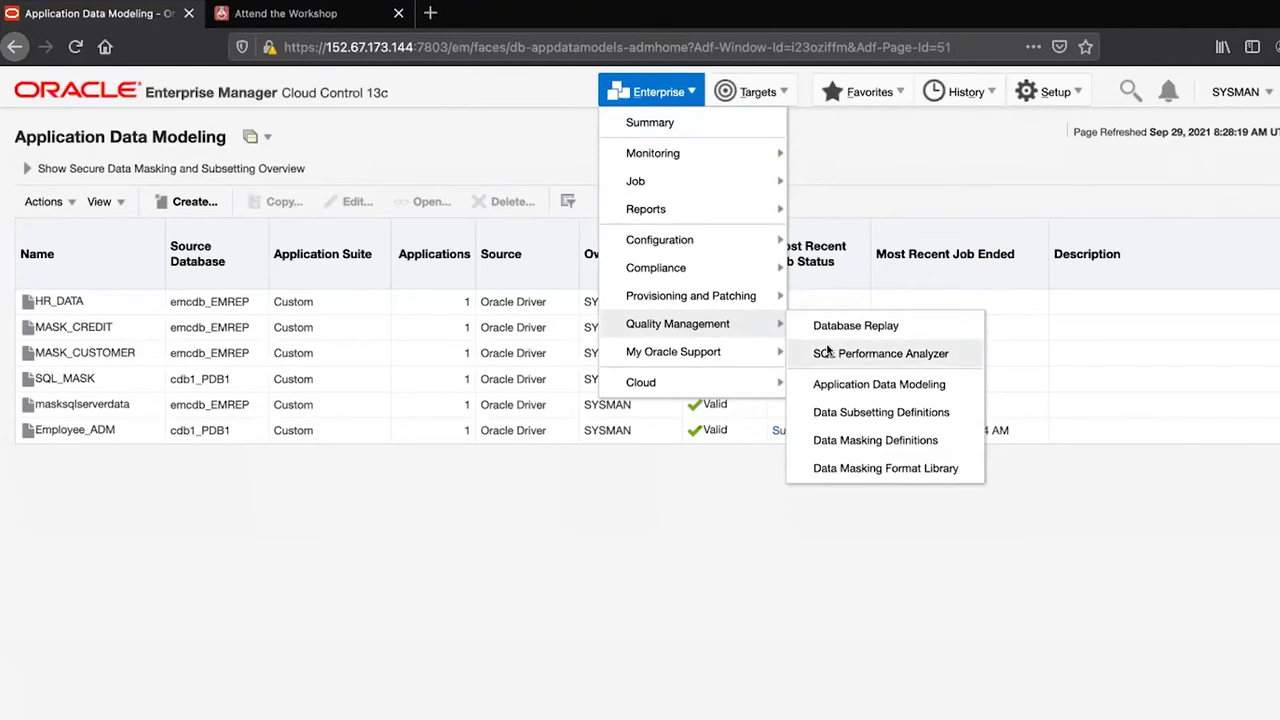
{"action": "left_click", "coordinate": [845, 445]}
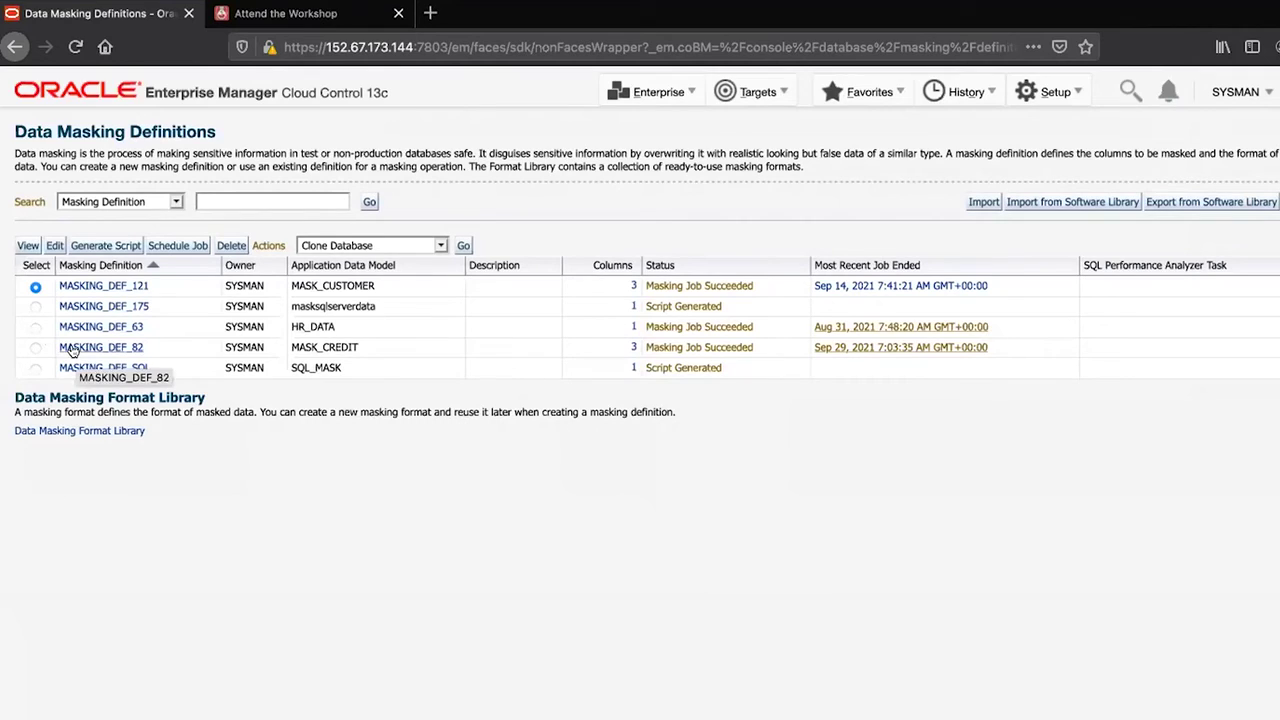
{"action": "left_click", "coordinate": [35, 347]}
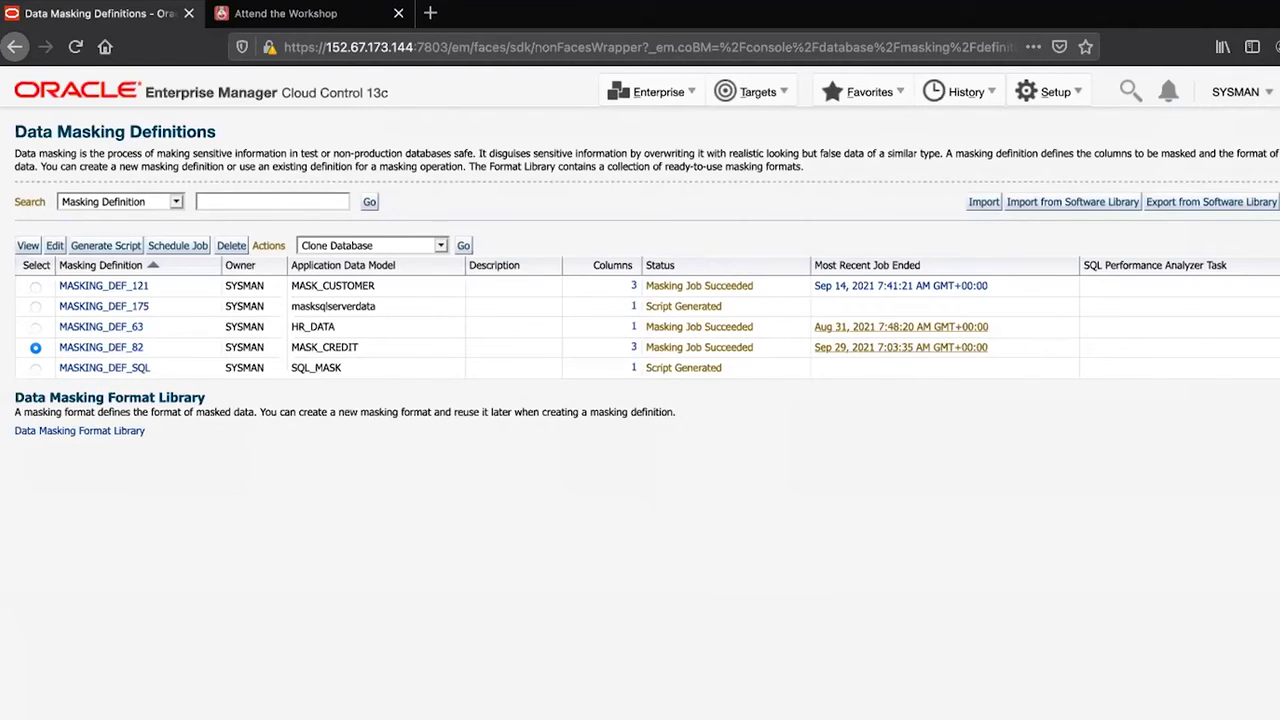
{"action": "left_click", "coordinate": [52, 245]}
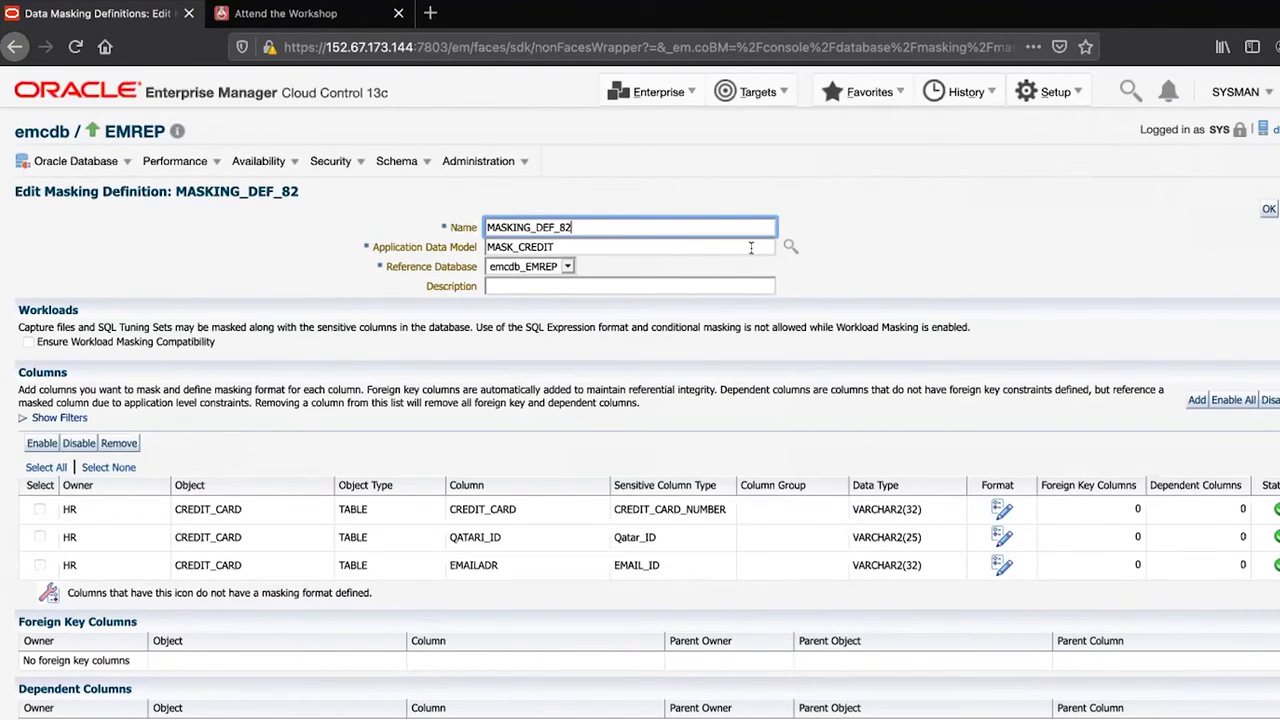
- View the selectable application data models and search the HR schema for columns to mask, leaving both without changing the definition
{"action": "left_click", "coordinate": [786, 247]}
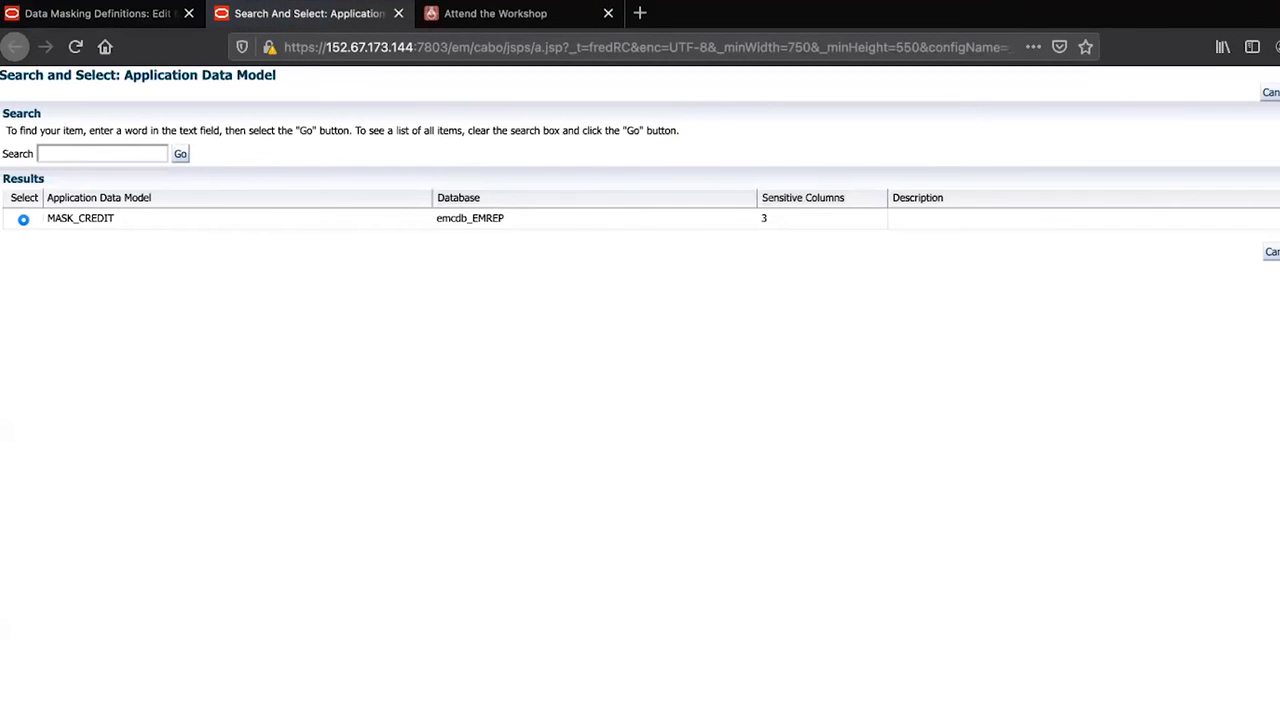
{"action": "left_click", "coordinate": [1278, 252]}
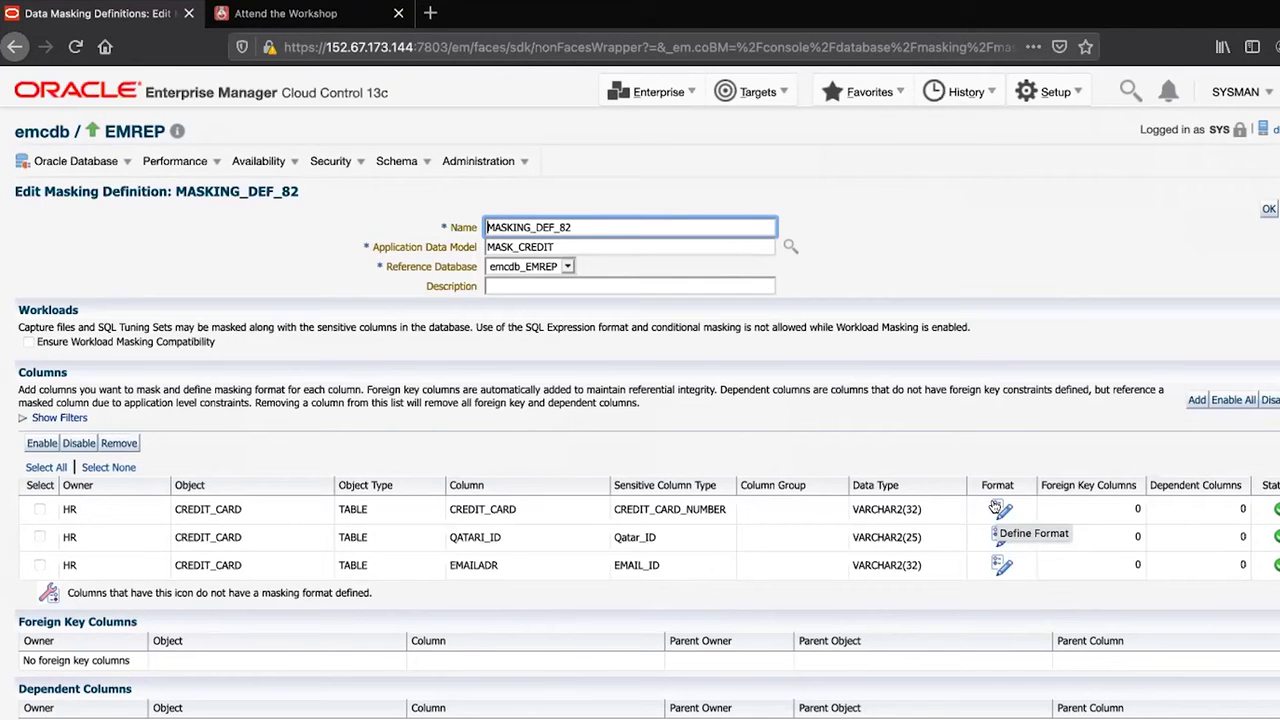
{"action": "left_click", "coordinate": [1197, 400]}
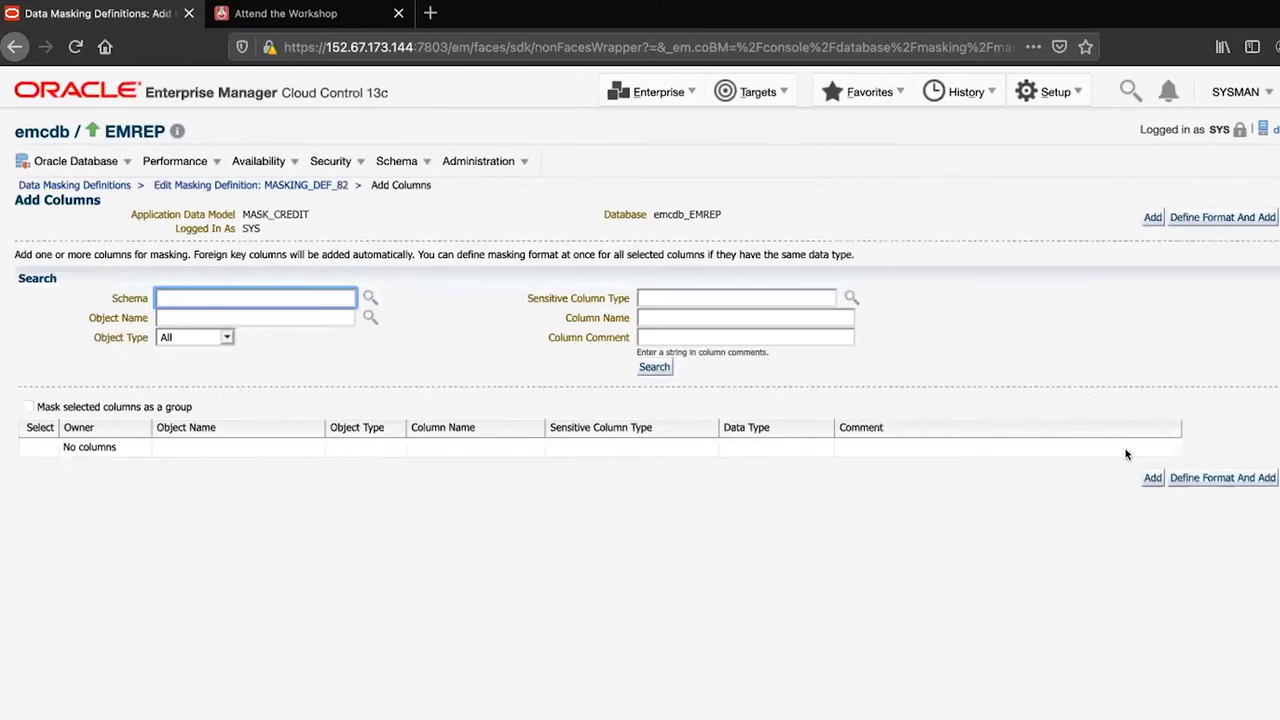
{"action": "left_click", "coordinate": [370, 297]}
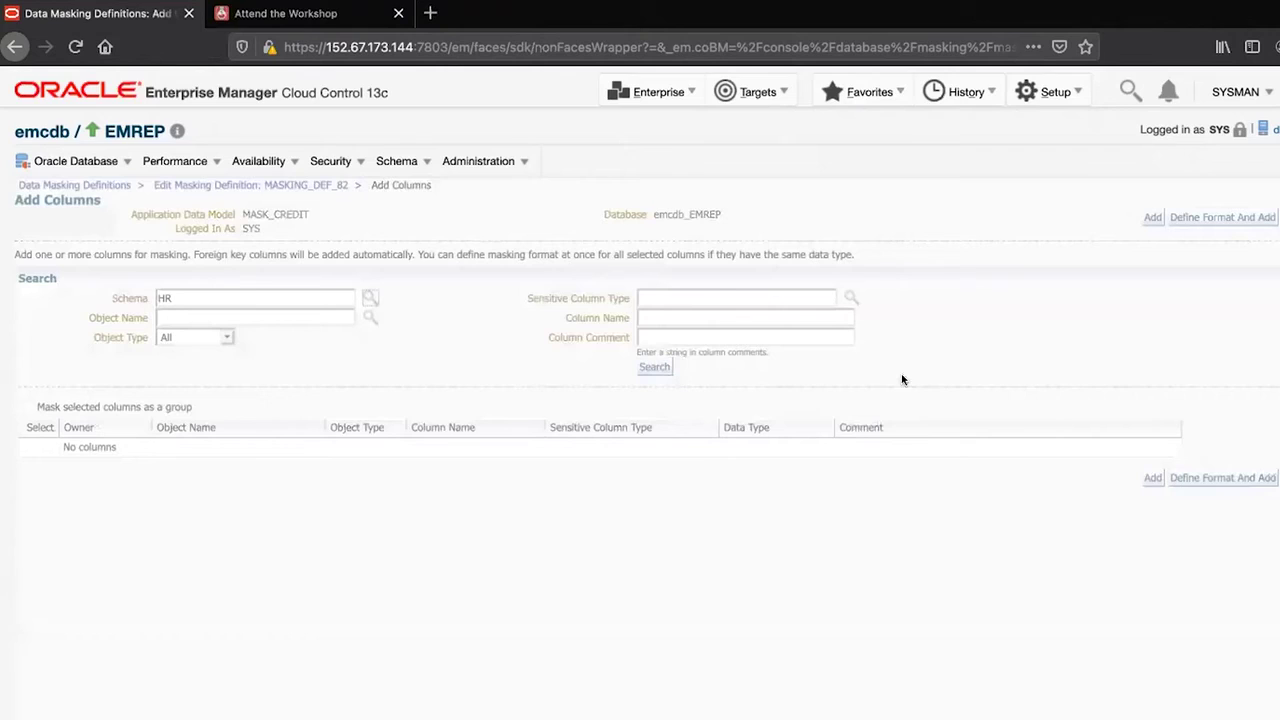
{"action": "left_click", "coordinate": [660, 368]}
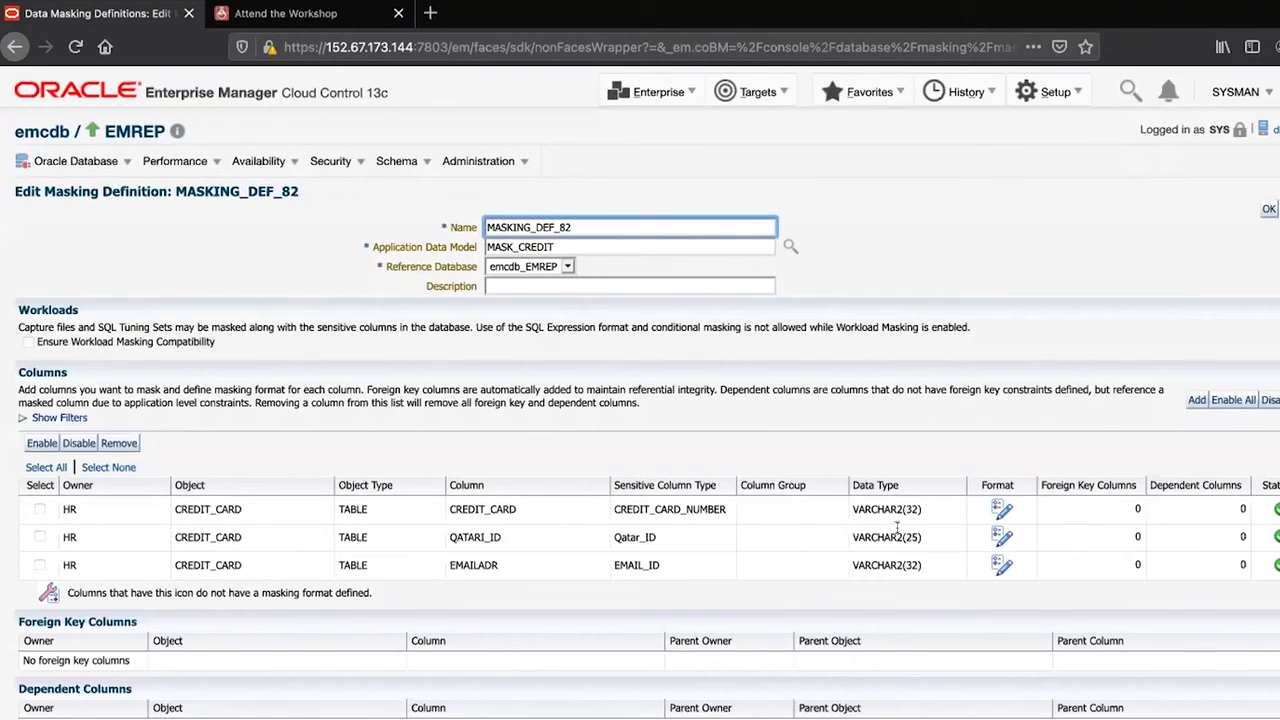
- Open the mask of the CREDIT_CARD column and review the importable CREDIT_CARD_NUMBER formats without importing one
{"action": "left_click", "coordinate": [998, 509]}
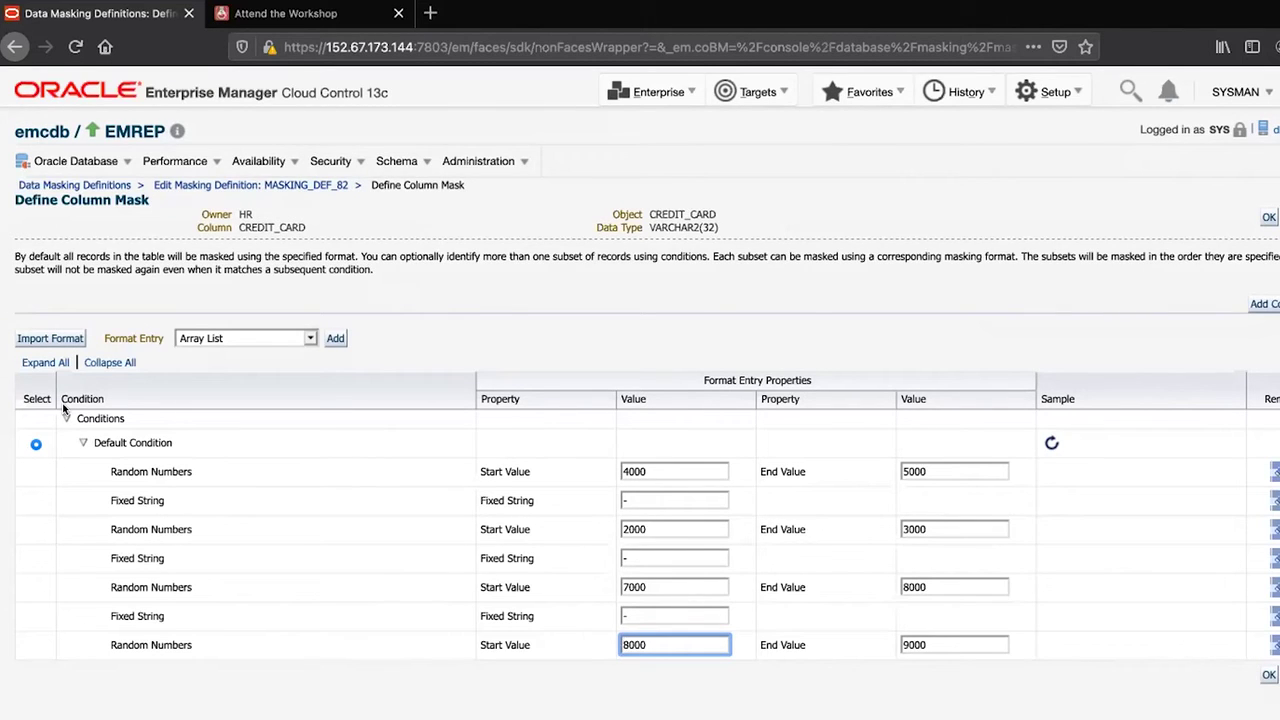
{"action": "left_click", "coordinate": [62, 338]}
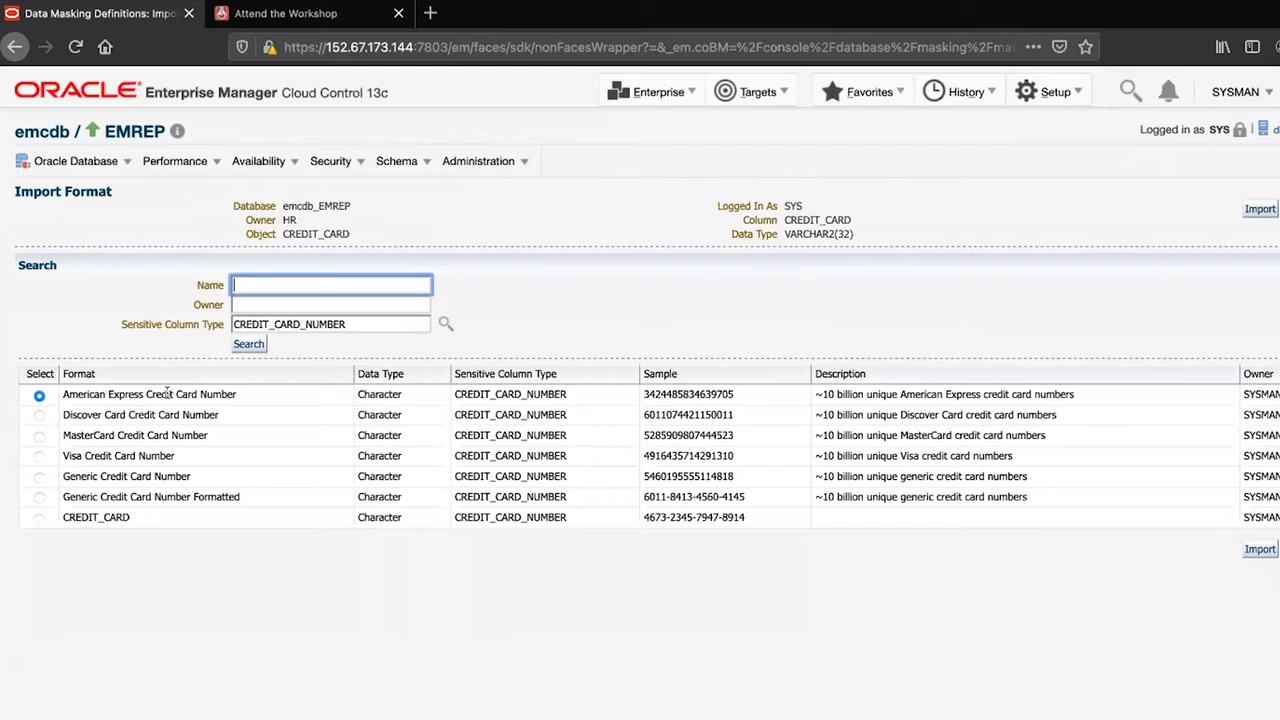
{"action": "left_click_drag", "start_coordinate": [146, 394], "coordinate": [232, 490]}
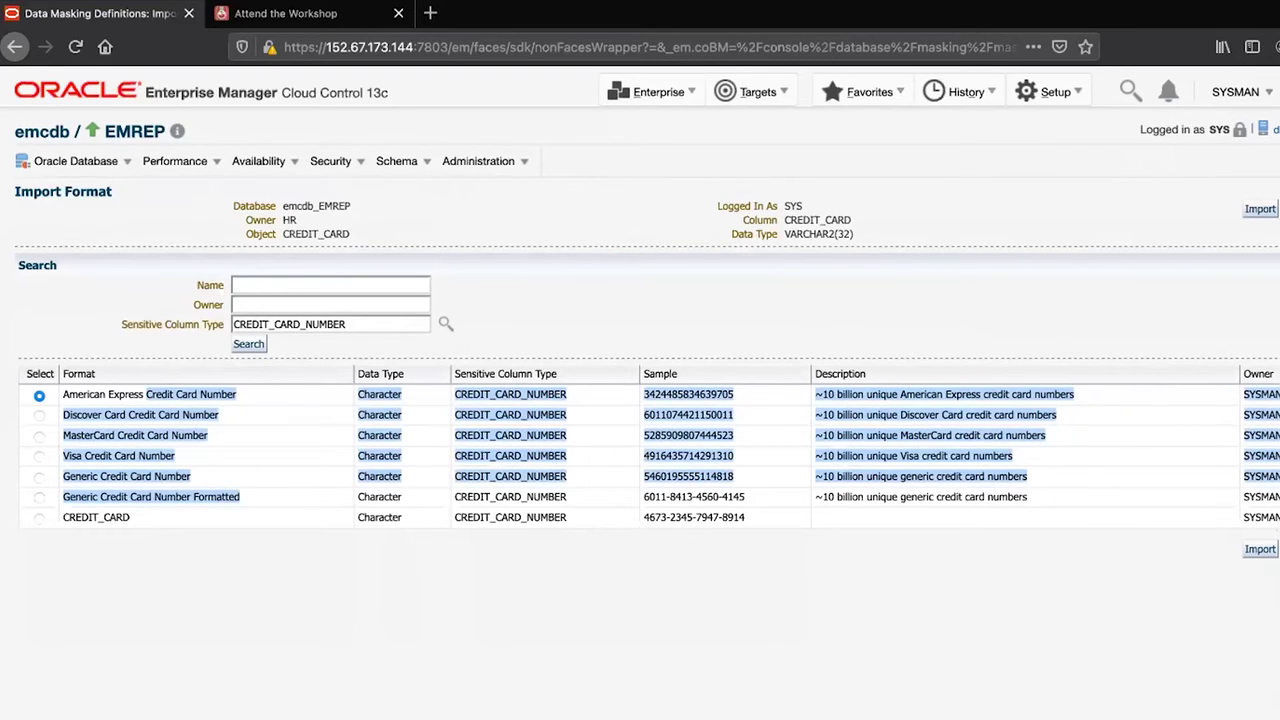
{"action": "left_click", "coordinate": [1259, 549]}
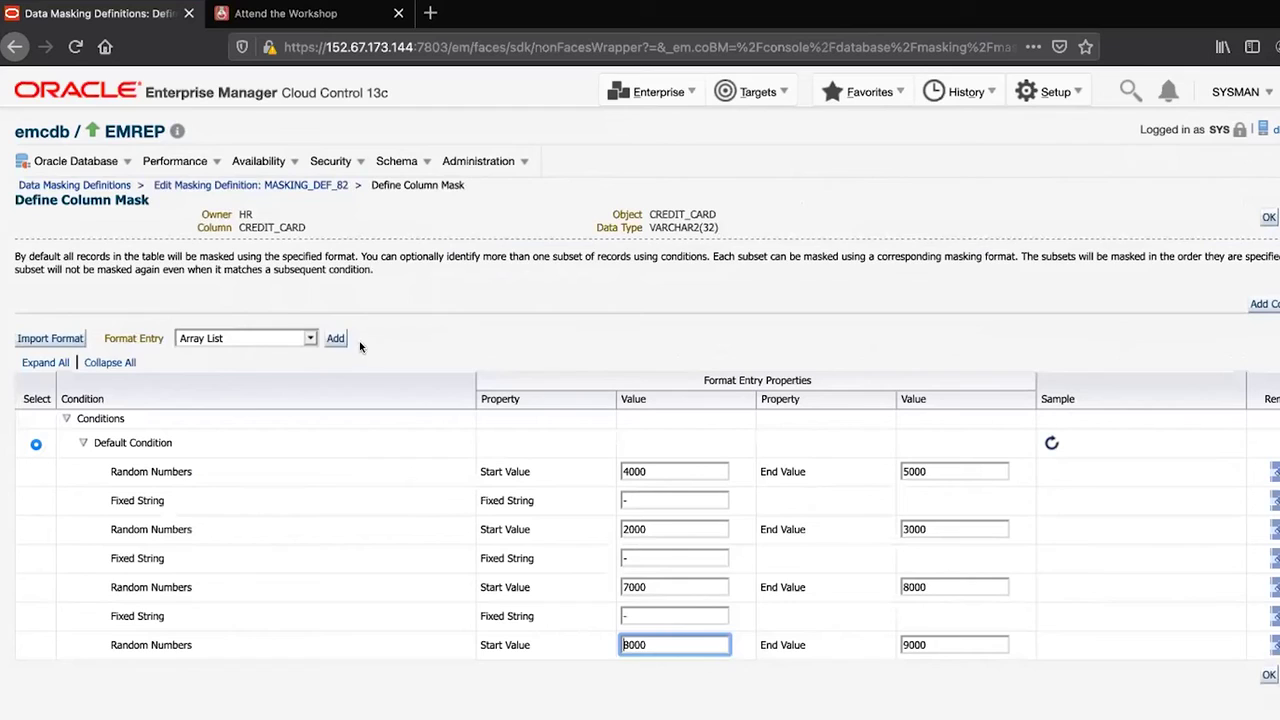
- Review the available format entry types, generate a sample of the CREDIT_CARD column's mask and return to the masking definition
{"action": "left_click", "coordinate": [307, 338]}
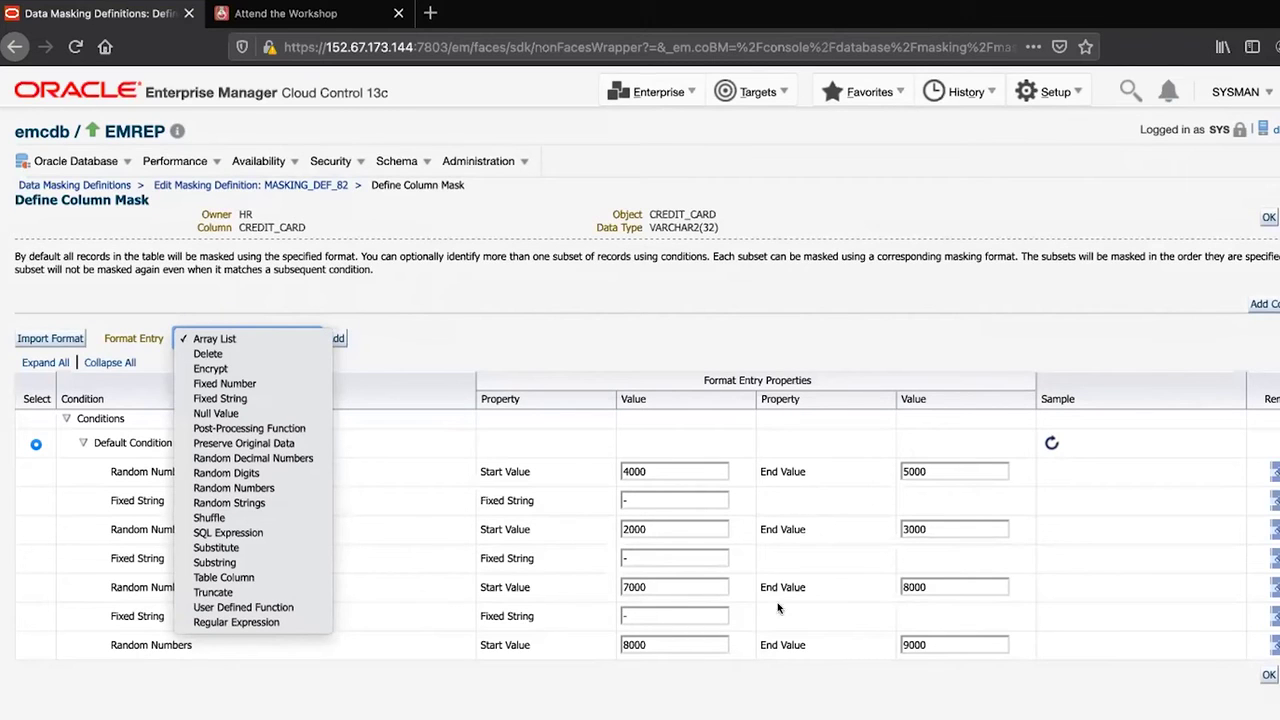
{"action": "left_click", "coordinate": [648, 587]}
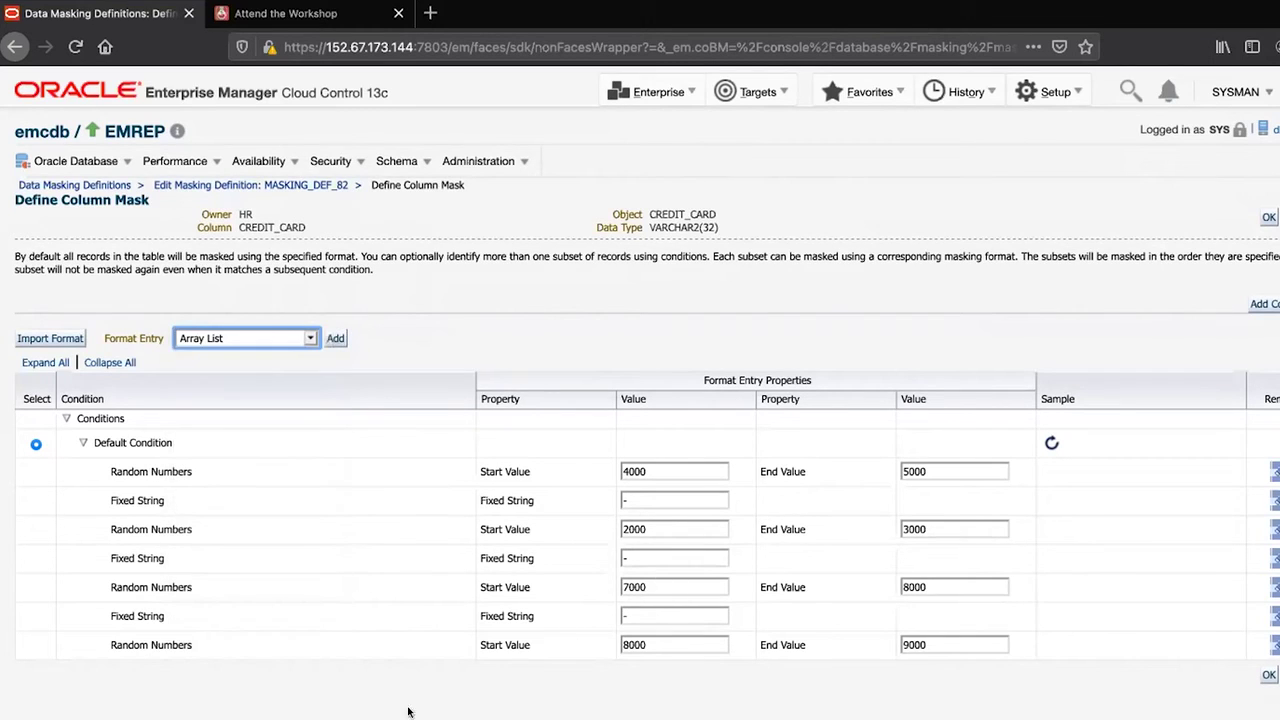
{"action": "left_click", "coordinate": [1047, 445]}
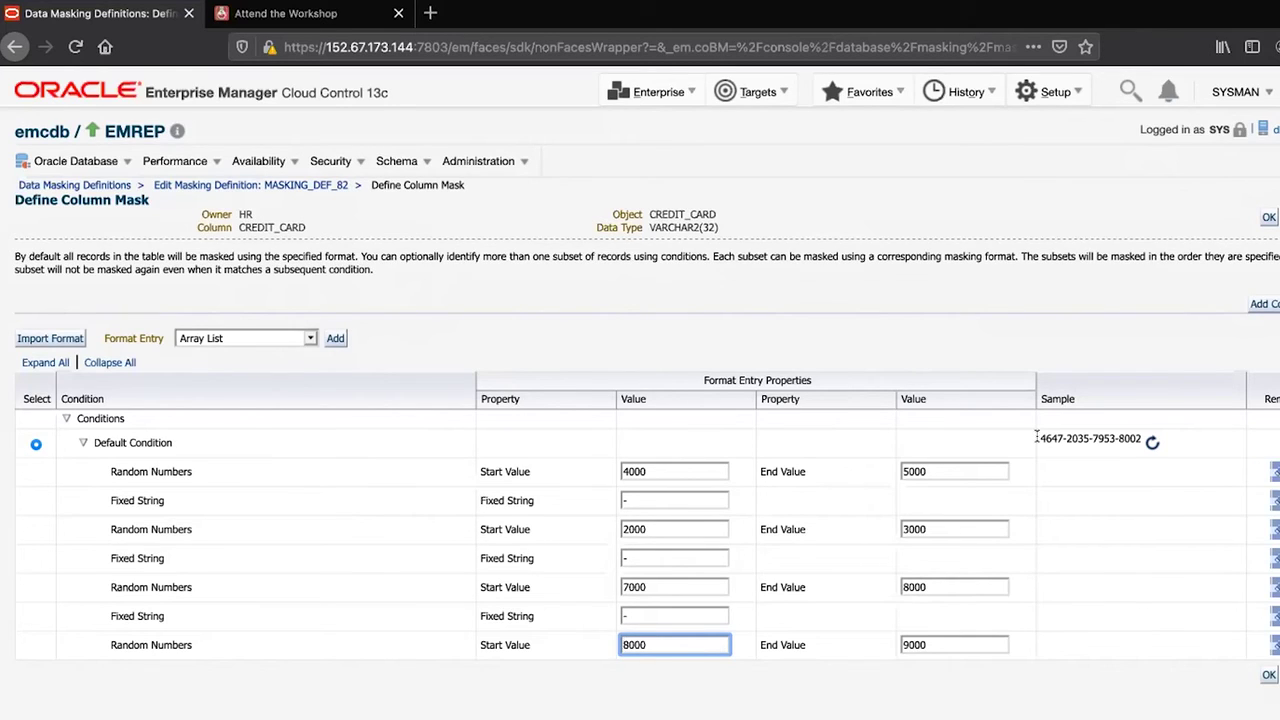
{"action": "left_click_drag", "start_coordinate": [1036, 437], "coordinate": [1143, 441]}
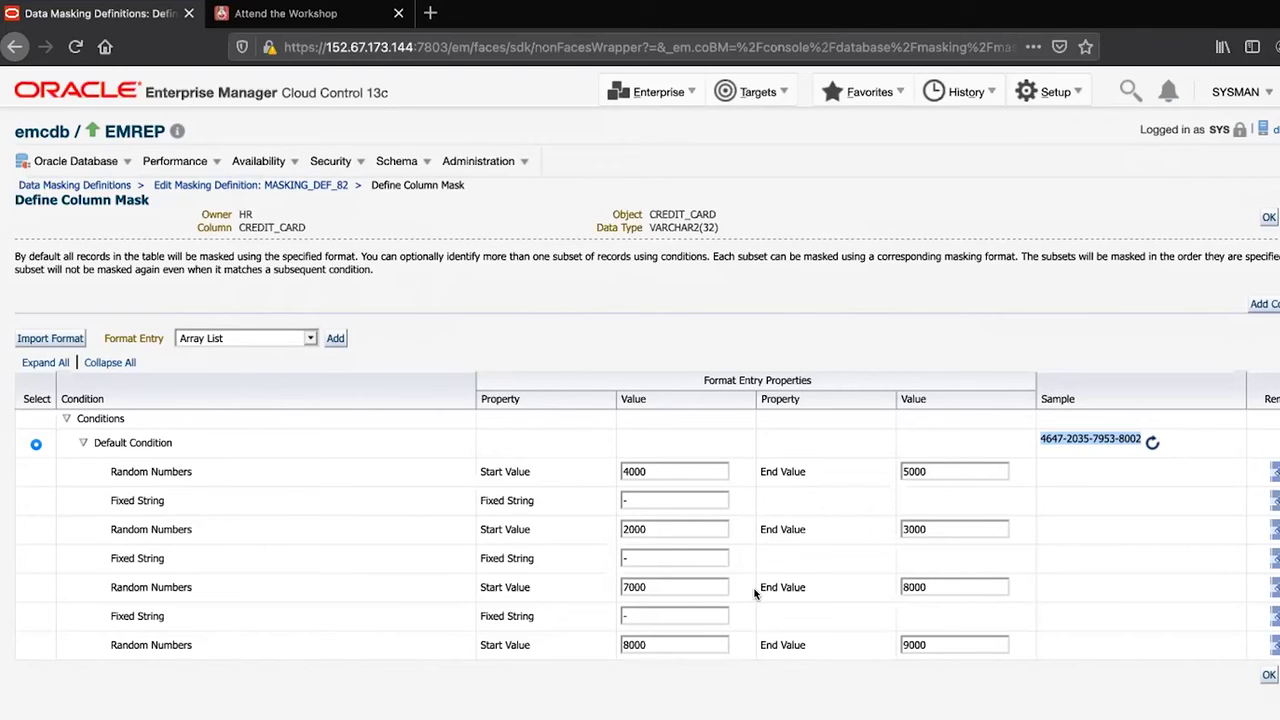
{"action": "left_click", "coordinate": [1268, 675]}
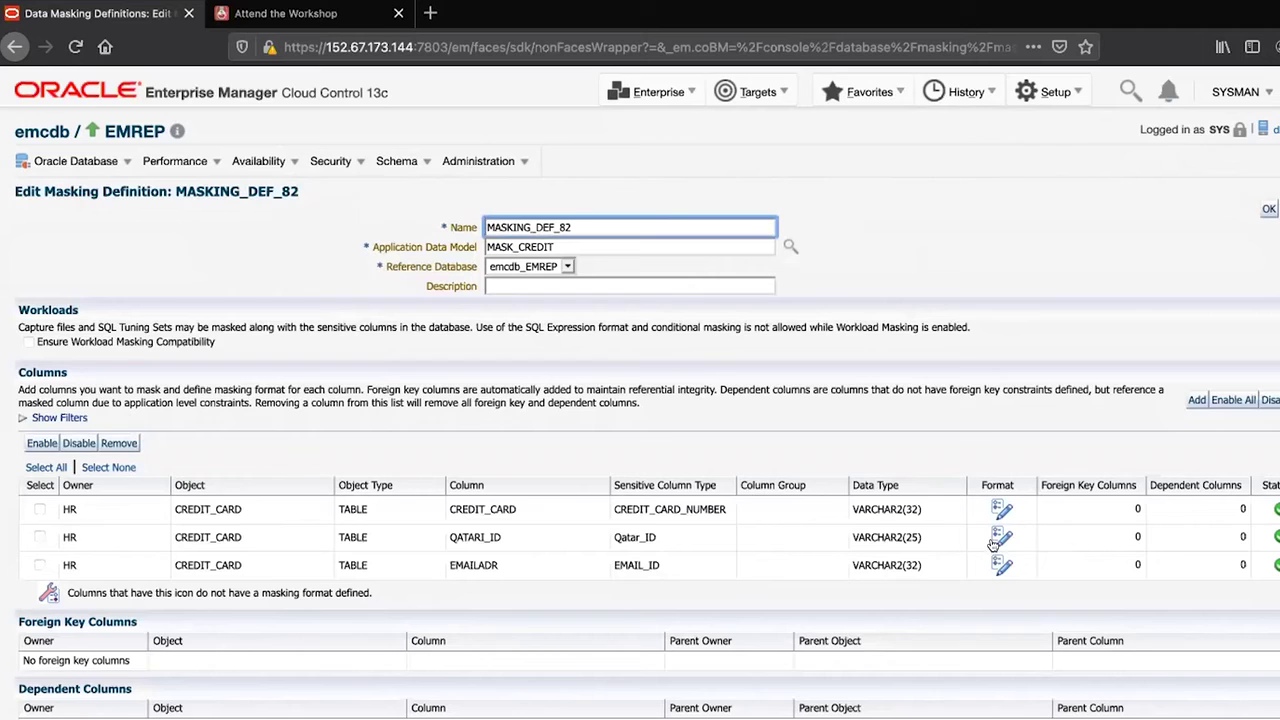
- Examine the EMAILADR column's random string and fixed string mask, generate a sample e-mail and return to the masking definition
{"action": "left_click", "coordinate": [1000, 565]}
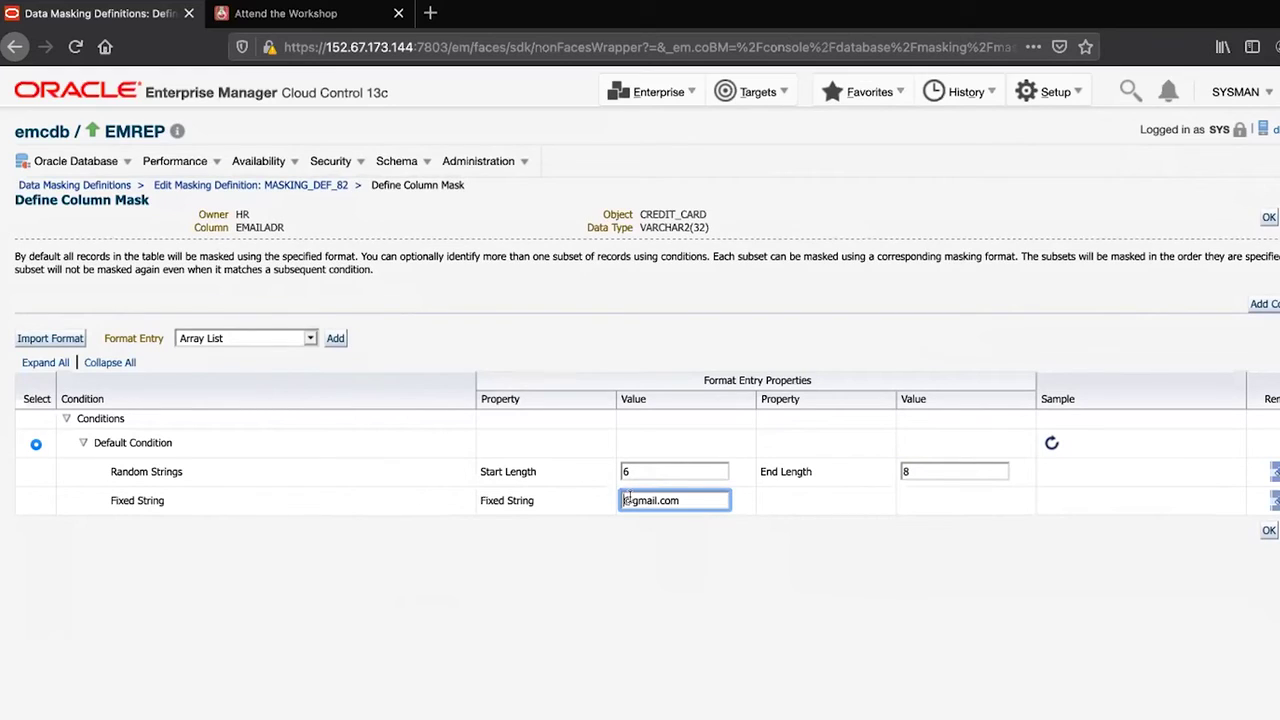
{"action": "left_click_drag", "start_coordinate": [625, 500], "coordinate": [704, 500]}
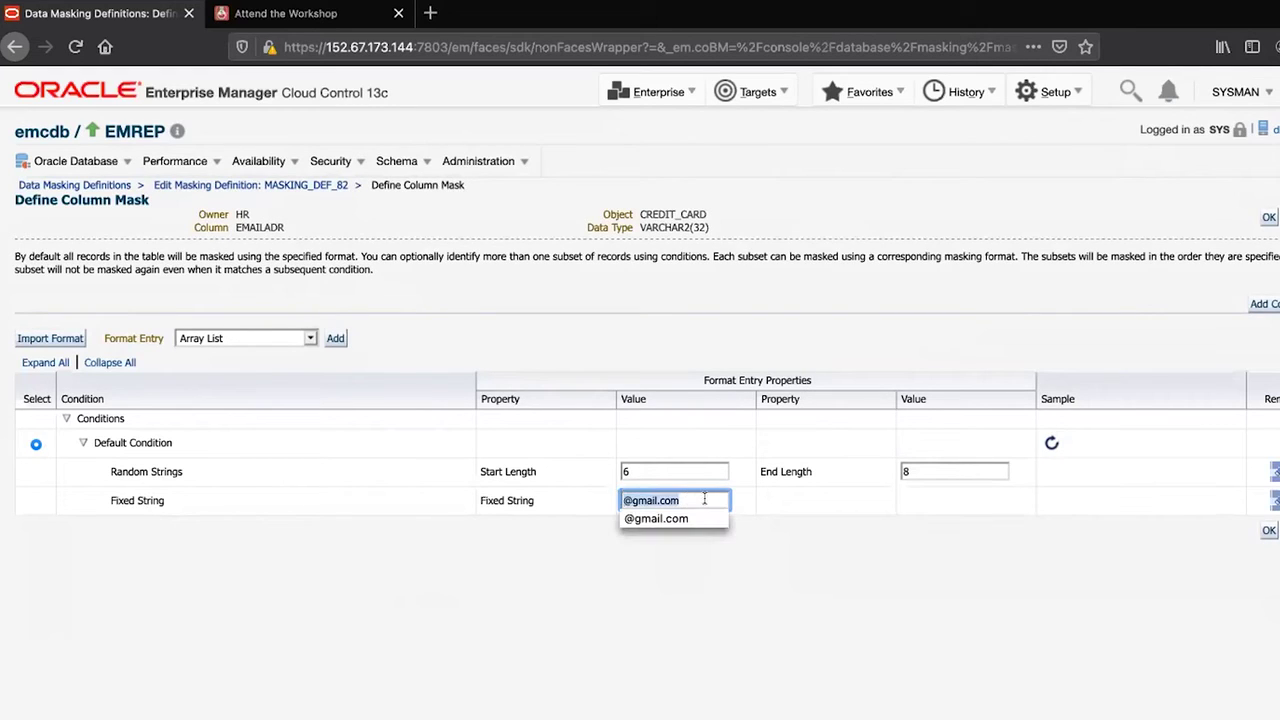
{"action": "key", "text": "Escape"}
{"action": "left_click", "coordinate": [639, 470]}
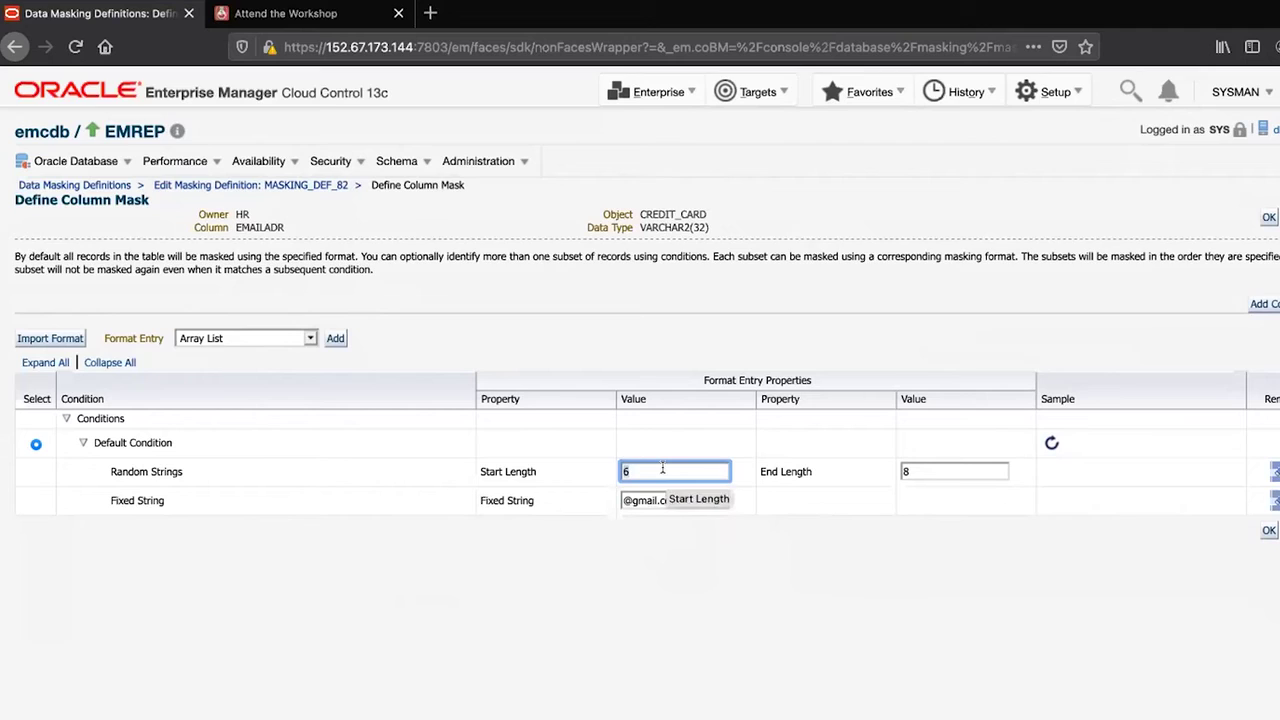
{"action": "left_click", "coordinate": [1051, 444]}
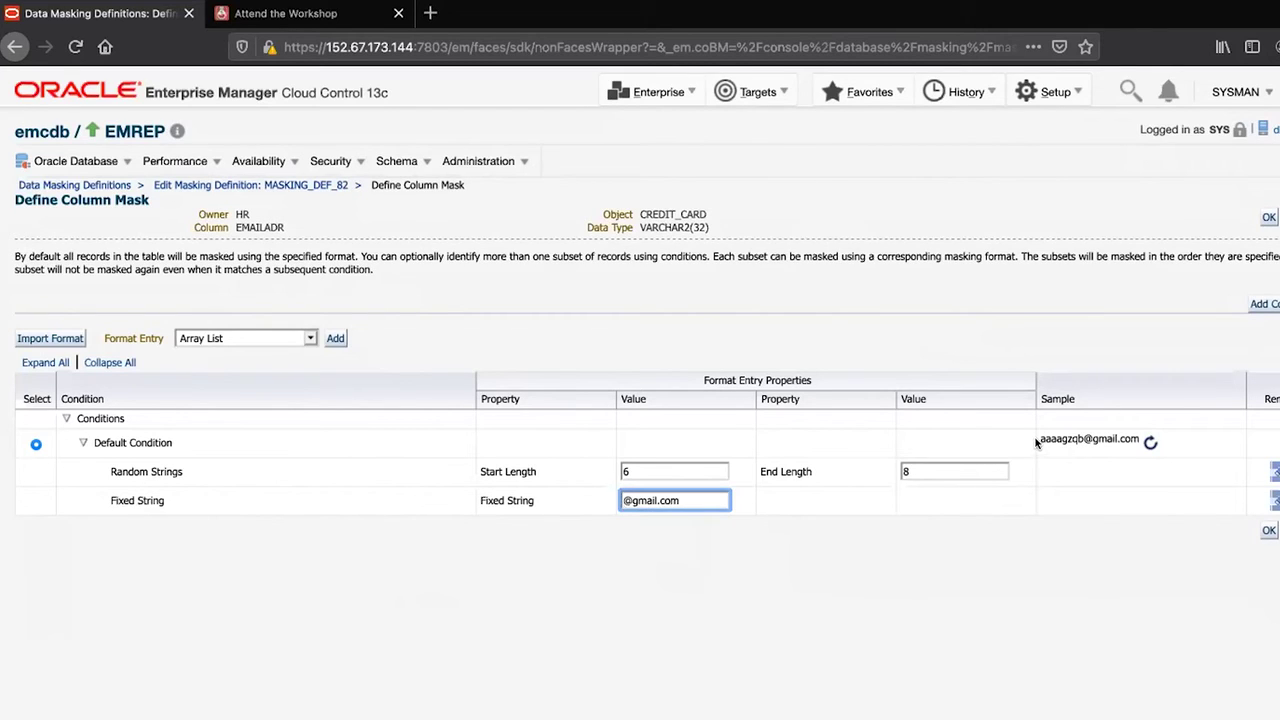
{"action": "left_click_drag", "start_coordinate": [1040, 440], "coordinate": [1088, 438]}
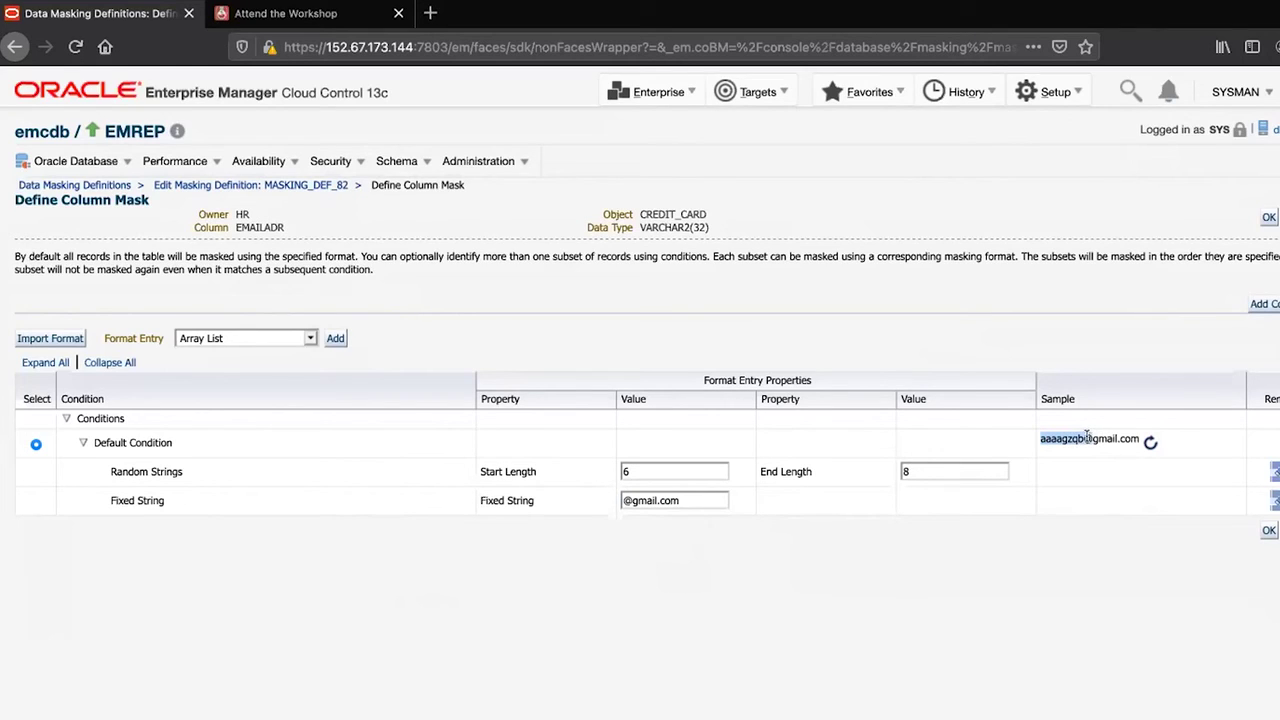
{"action": "left_click", "coordinate": [1088, 438]}
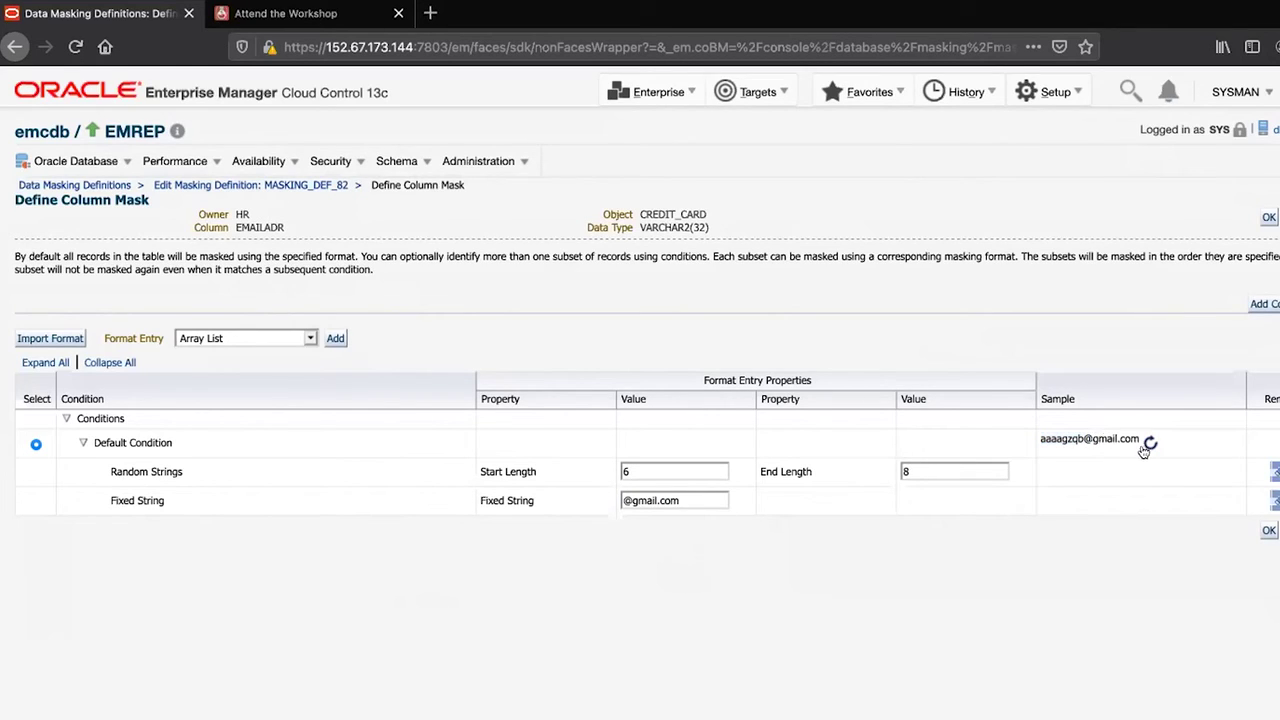
{"action": "left_click", "coordinate": [1268, 530]}
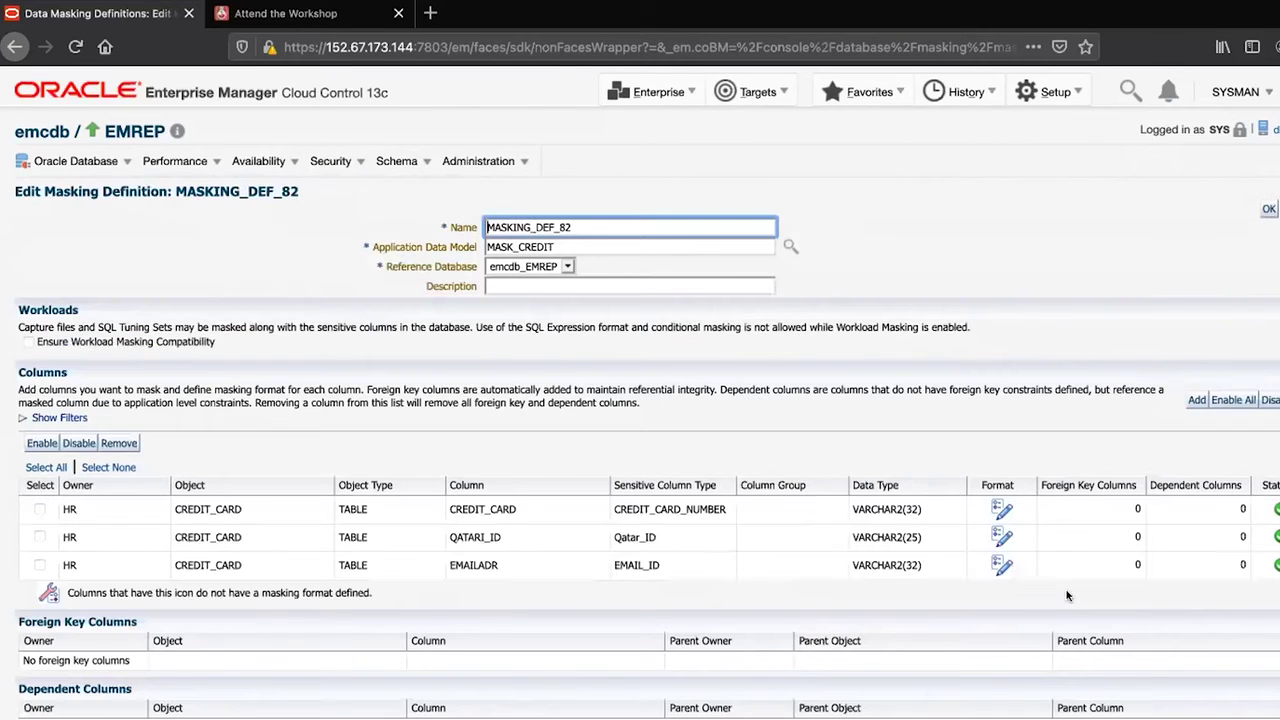
- Open the mask of the QATARI_ID column, generate a sample and inspect the array list's values
{"action": "left_click", "coordinate": [991, 538]}
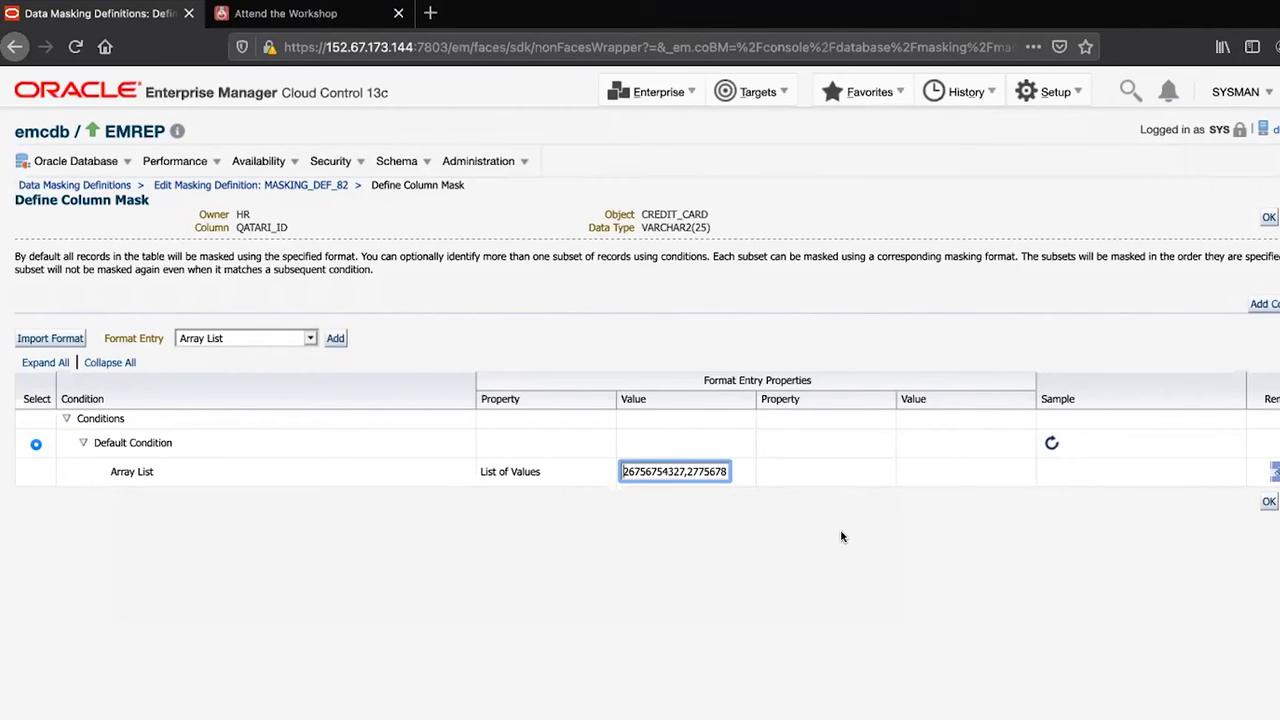
{"action": "left_click", "coordinate": [1050, 444]}
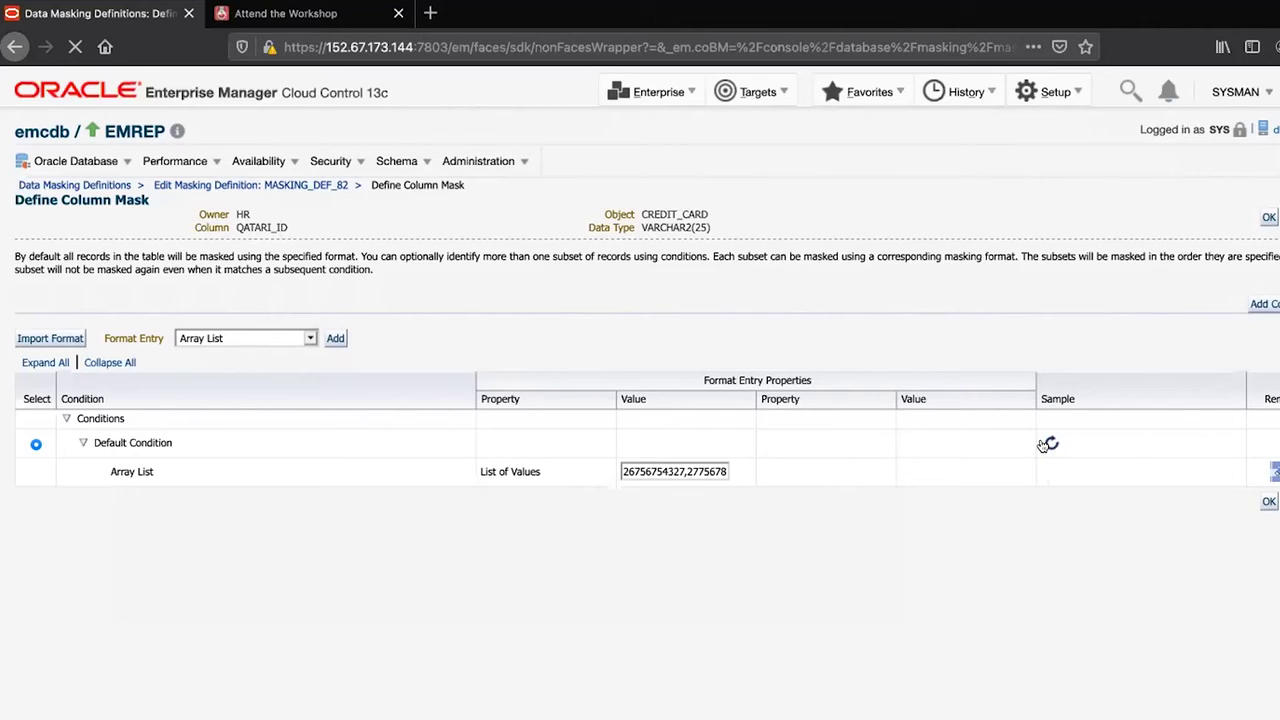
{"action": "left_click", "coordinate": [630, 470]}
{"action": "left_click_drag", "start_coordinate": [655, 470], "coordinate": [740, 469]}
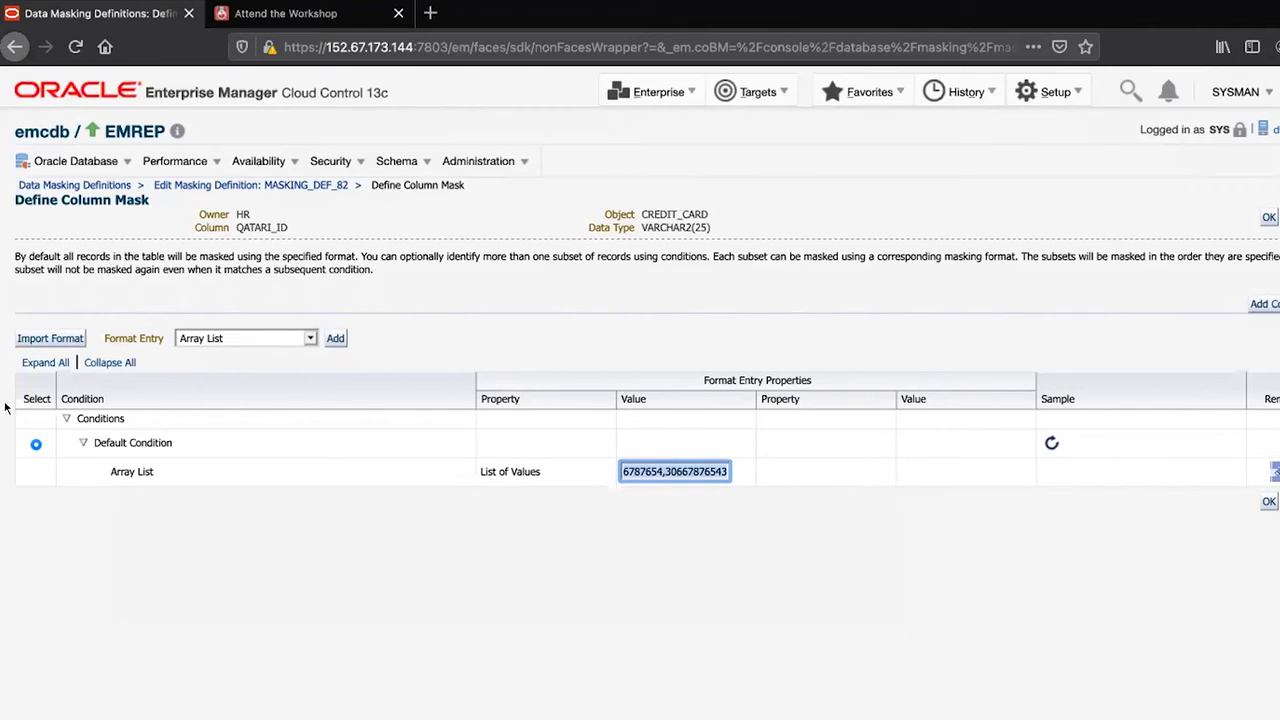
- Close the QATARI_ID mask and the masking definition, and open script generation job scheduling for MASKING_DEF_82
{"action": "left_click", "coordinate": [1268, 501]}
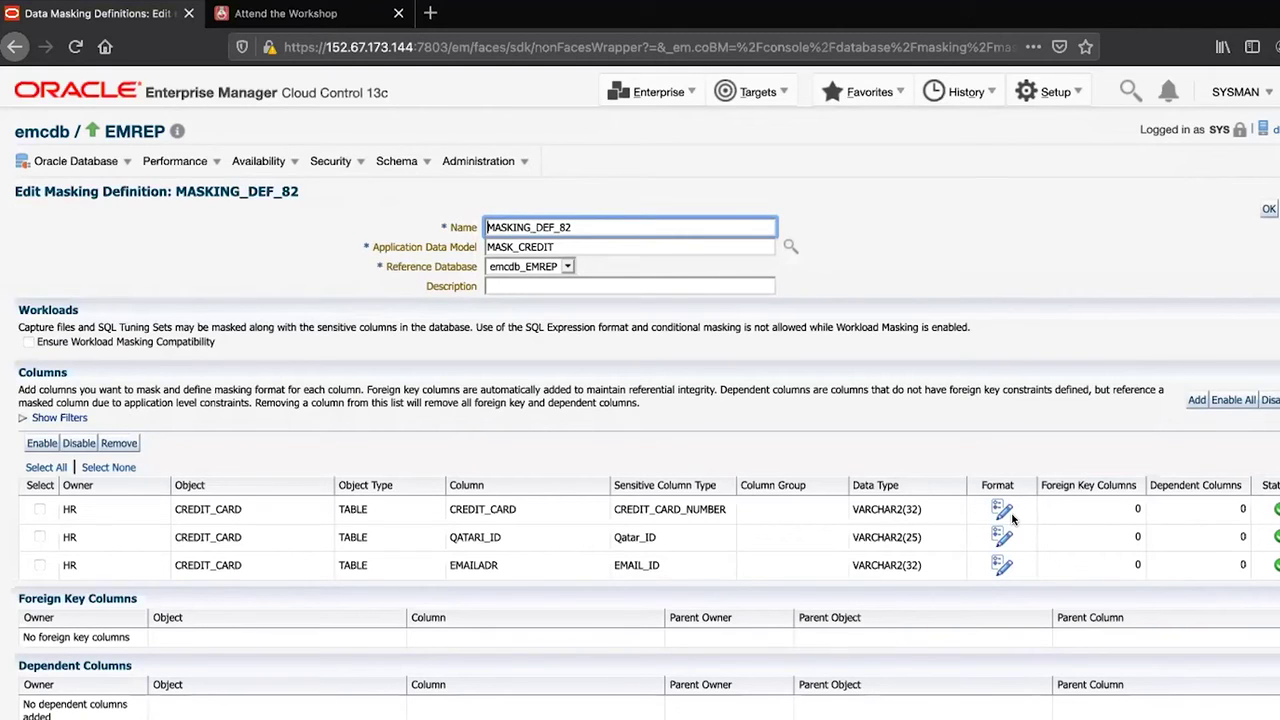
{"action": "left_click", "coordinate": [1266, 211]}
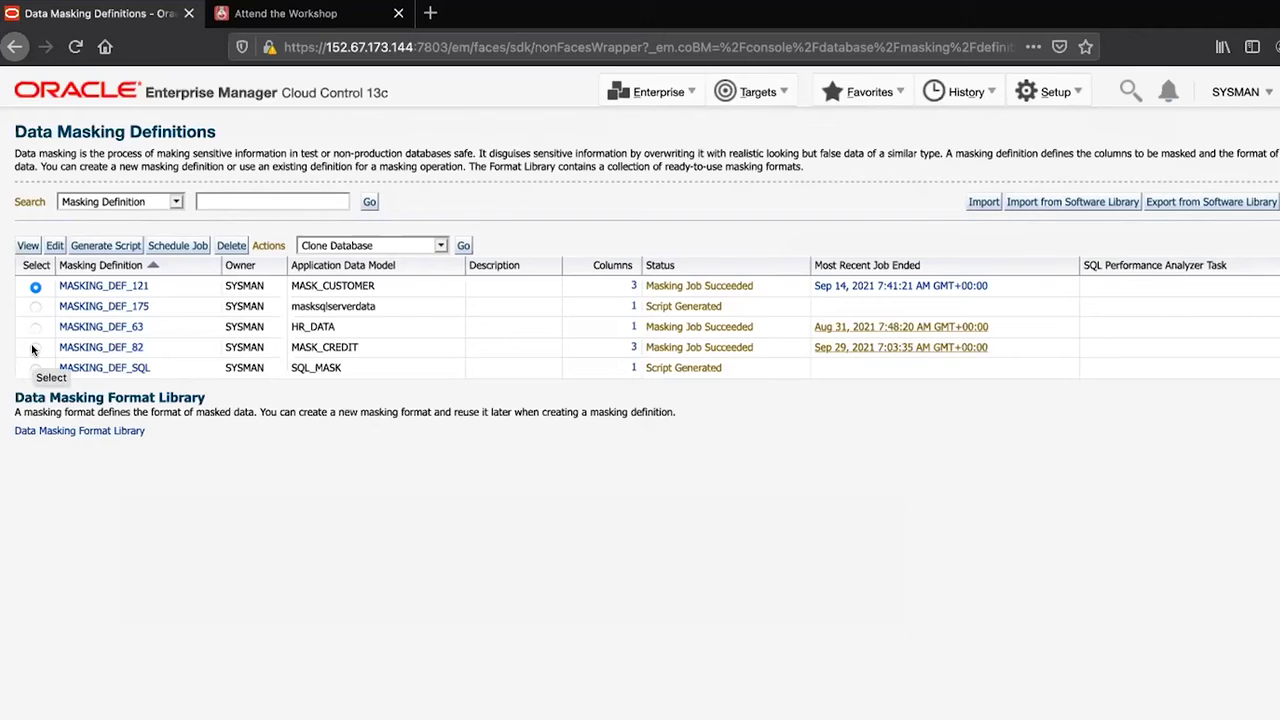
{"action": "left_click", "coordinate": [34, 347]}
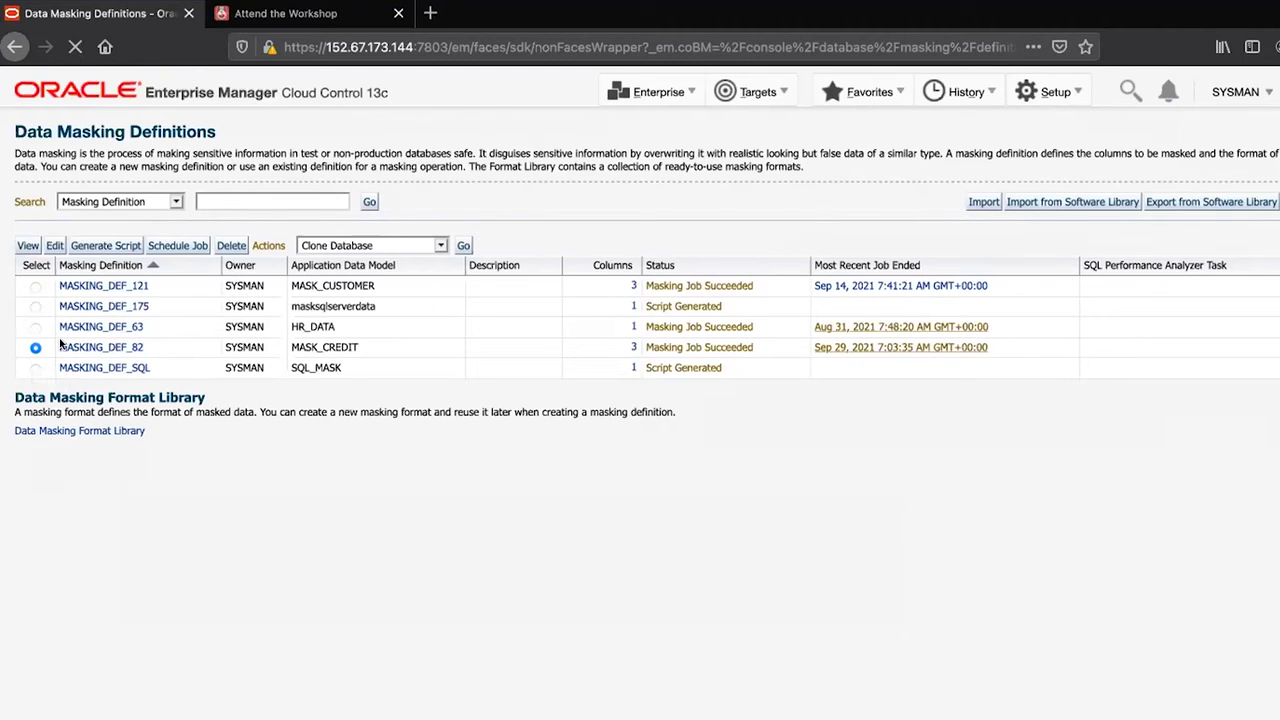
{"action": "left_click", "coordinate": [115, 246]}
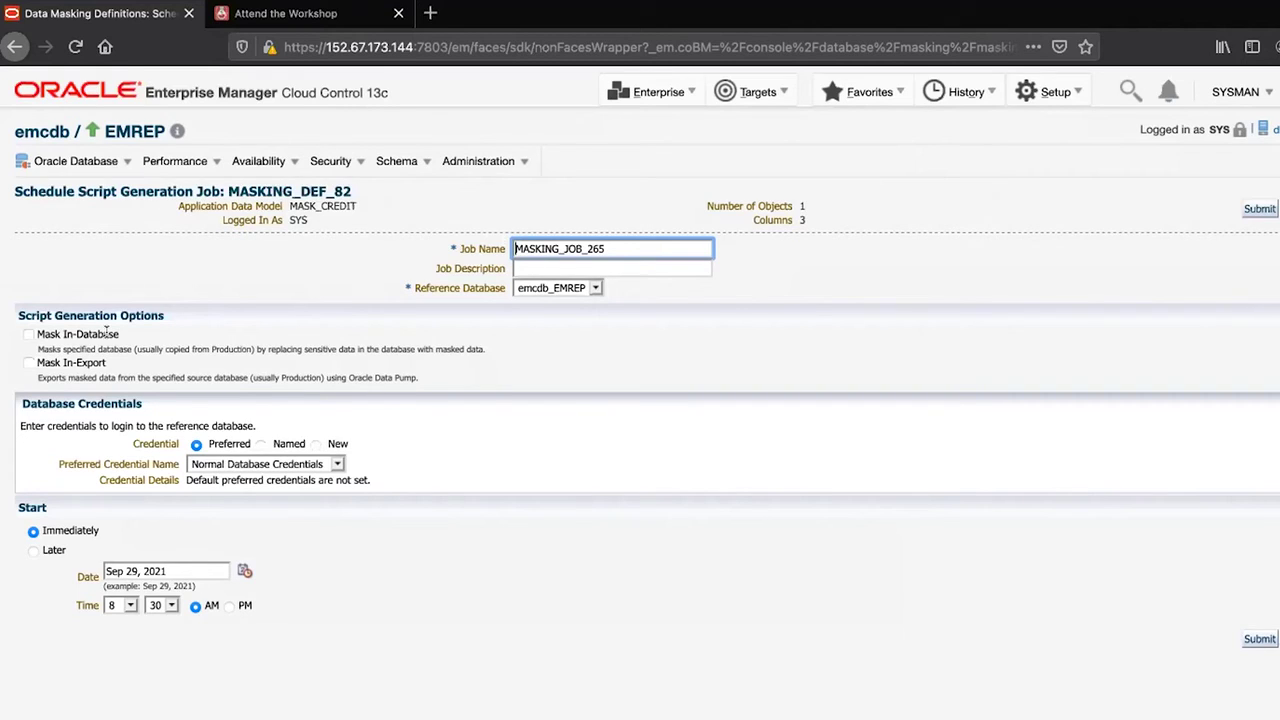
- Enable Mask In-Database, use the named SYS database credential and submit the script generation job to start immediately
{"action": "left_click", "coordinate": [29, 335]}
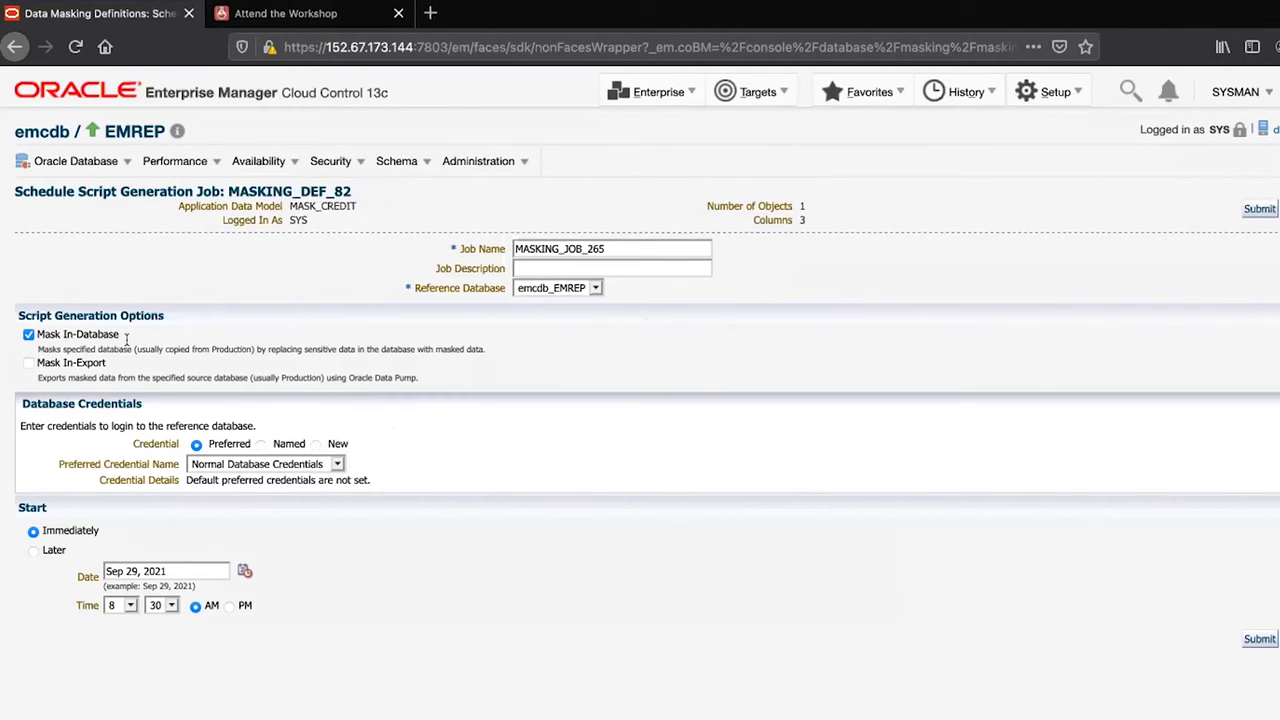
{"action": "left_click", "coordinate": [261, 444]}
{"action": "left_click", "coordinate": [281, 464]}
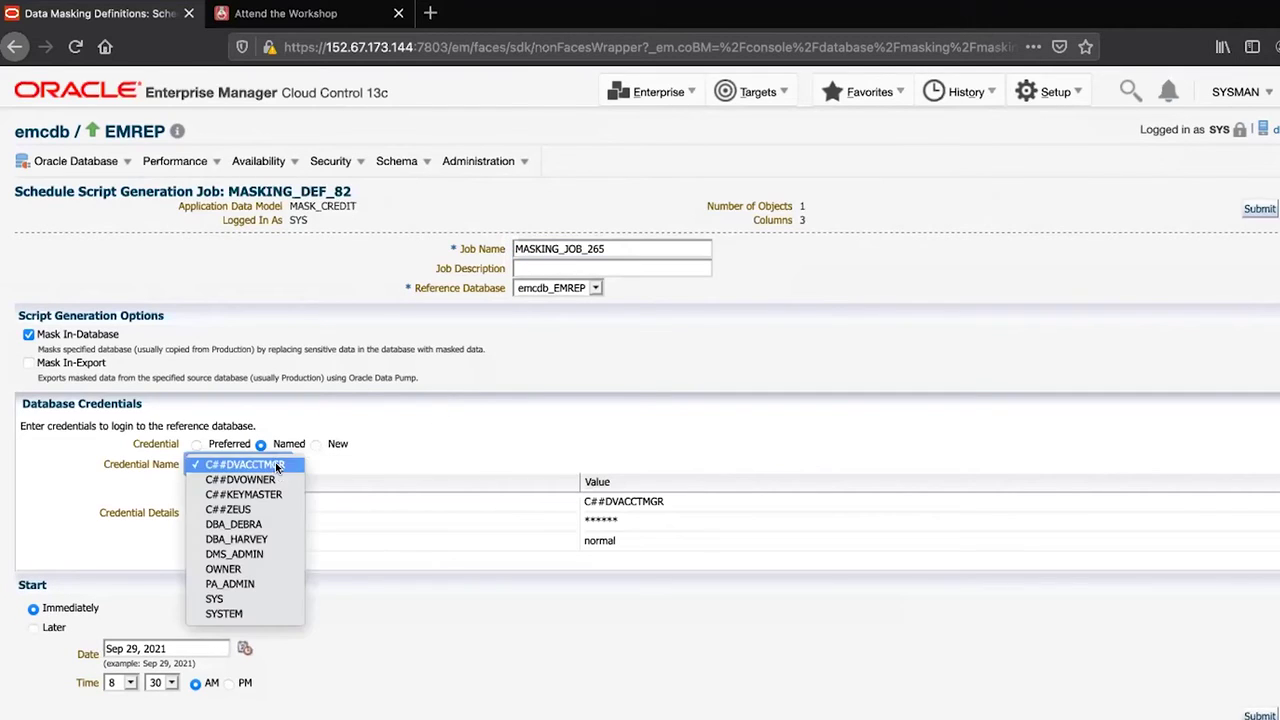
{"action": "left_click", "coordinate": [252, 598]}
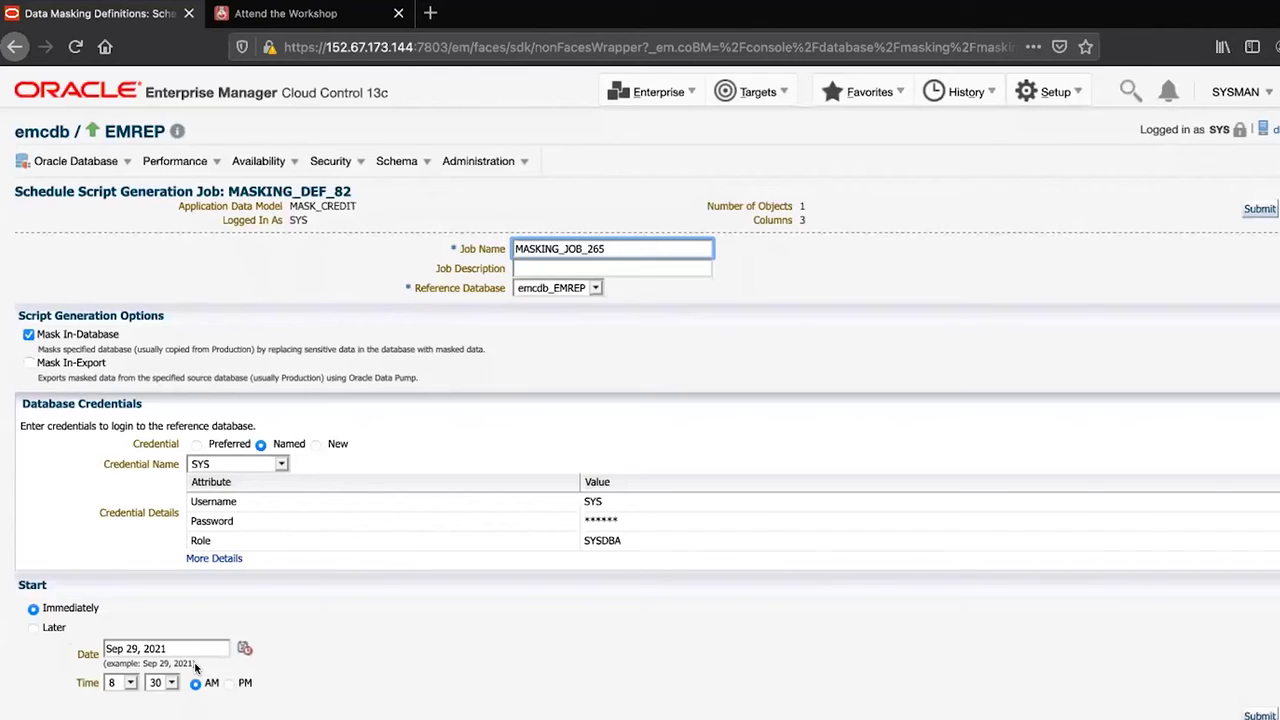
{"action": "left_click", "coordinate": [1260, 716]}
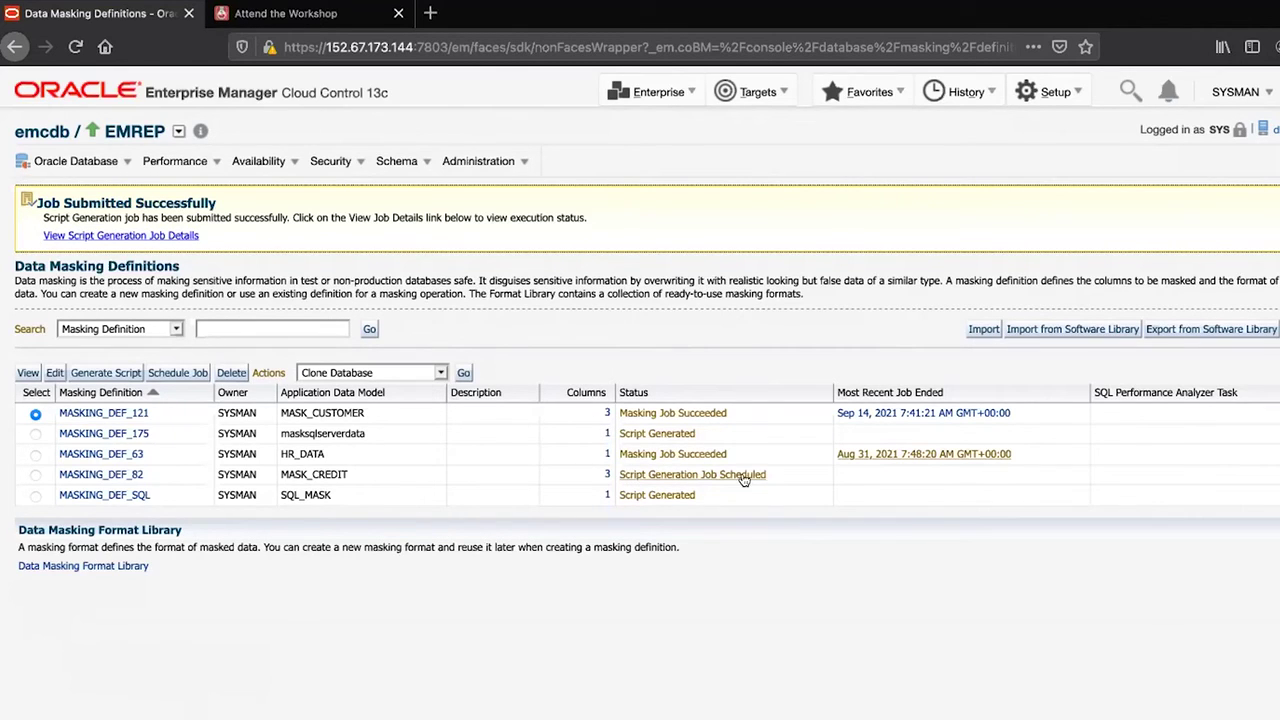
- Refresh the masking definitions list and check the script generation status of MASKING_DEF_82
{"action": "left_click", "coordinate": [370, 328]}
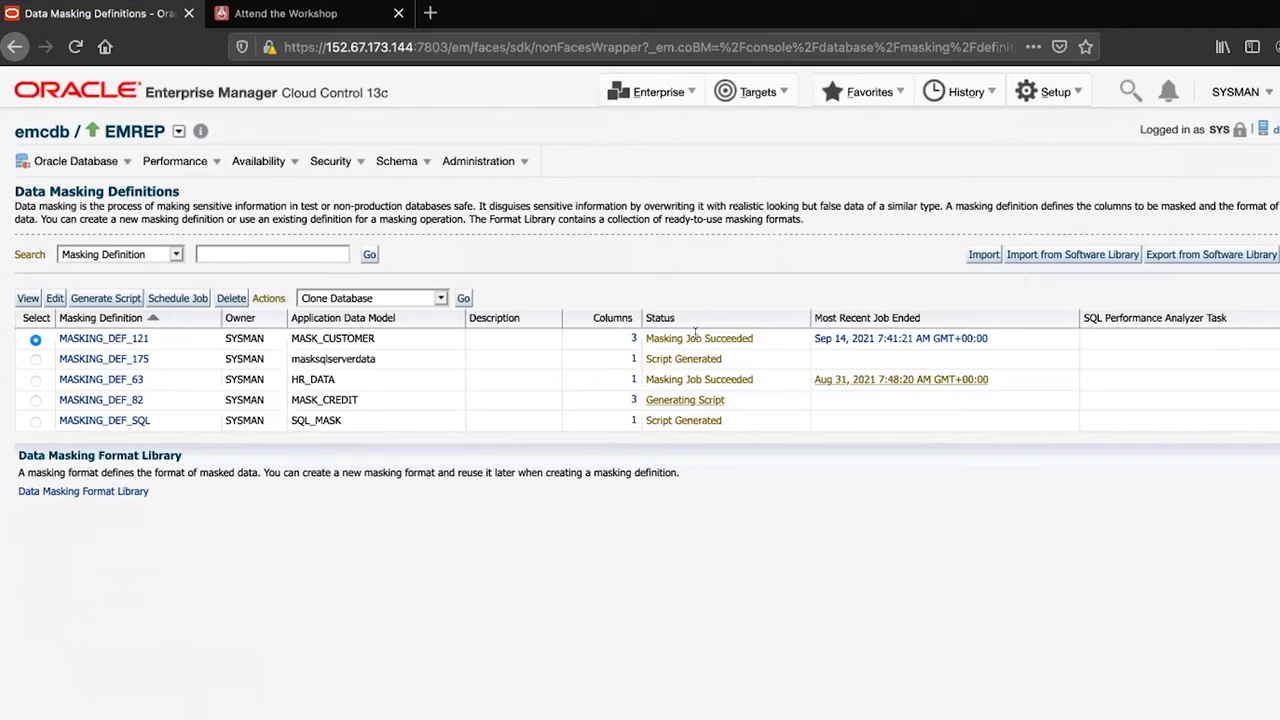
{"action": "left_click", "coordinate": [60, 491]}
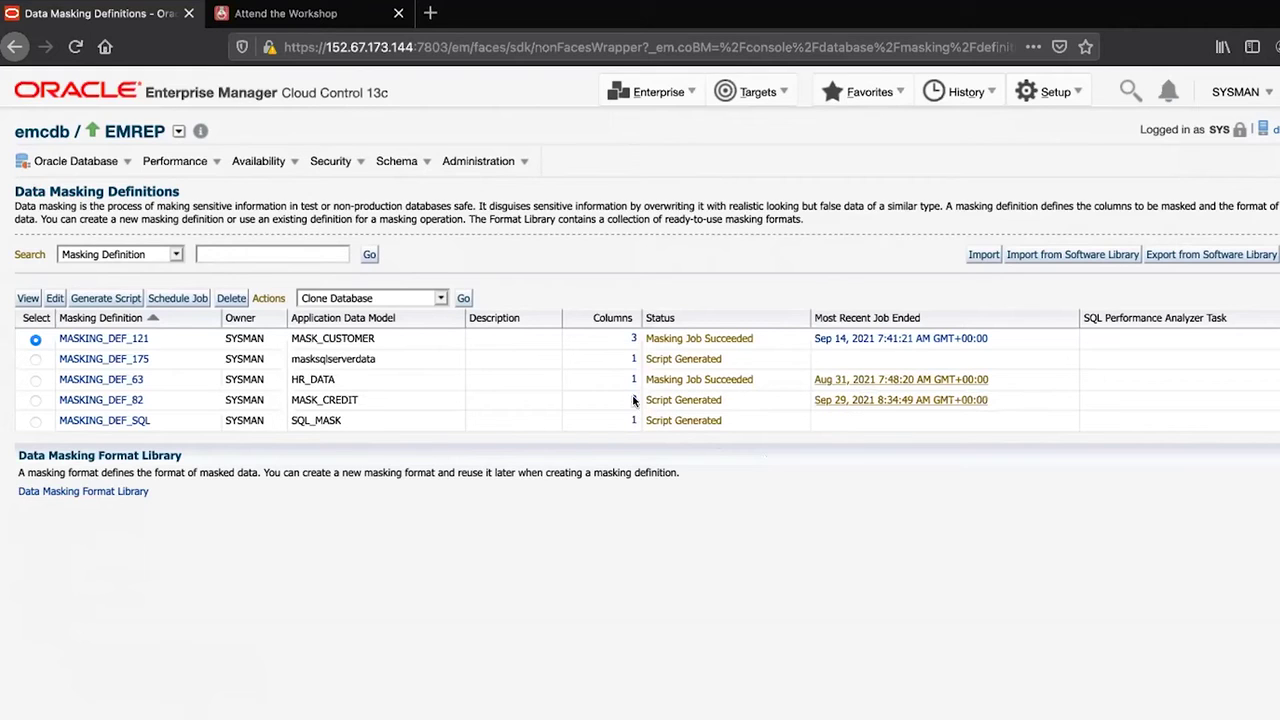
{"action": "left_click_drag", "start_coordinate": [643, 399], "coordinate": [722, 400]}
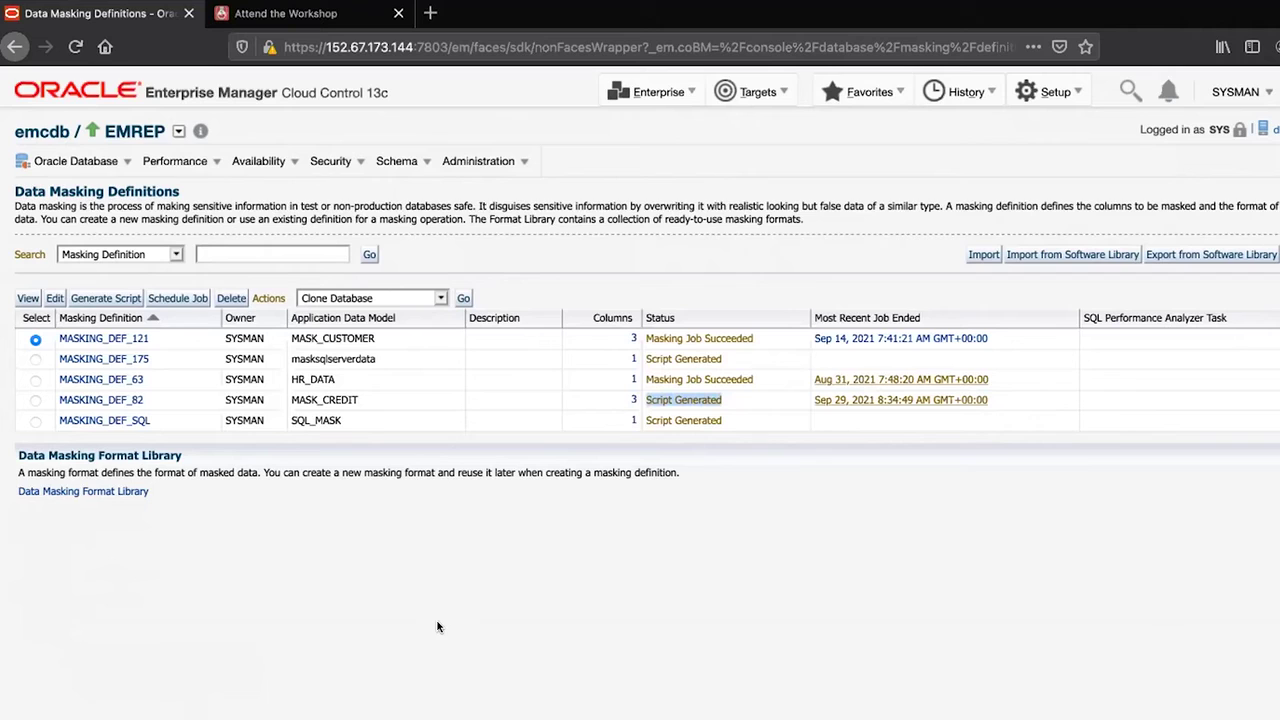
- Open a data masking job for MASKING_DEF_121 and declare that the selected target is not a production database
{"action": "left_click", "coordinate": [180, 298]}
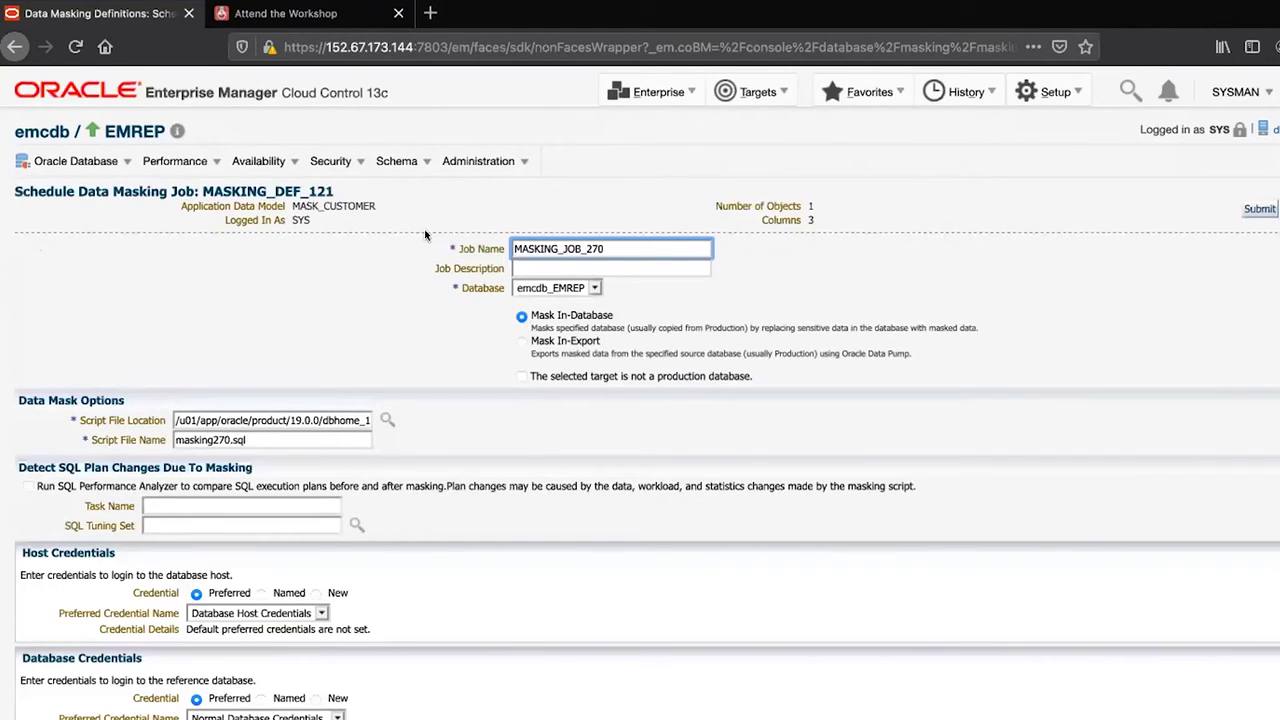
{"action": "left_click_drag", "start_coordinate": [616, 248], "coordinate": [518, 240]}
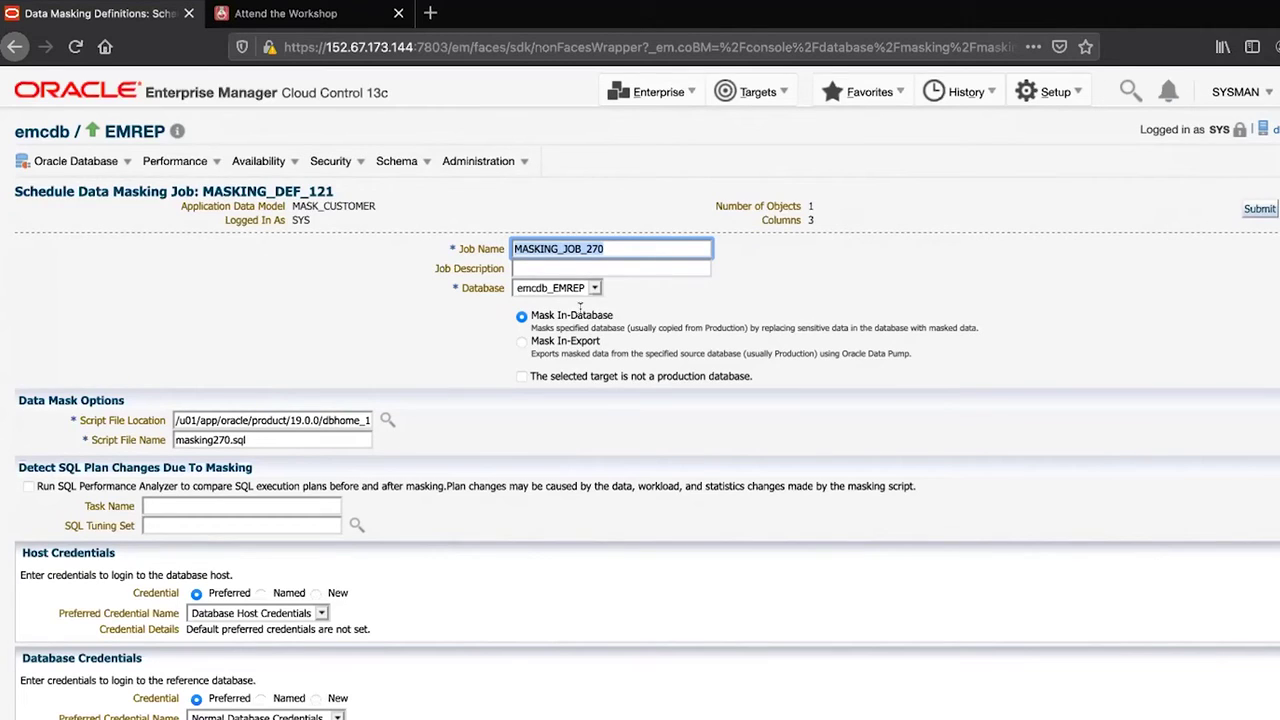
{"action": "left_click", "coordinate": [521, 377]}
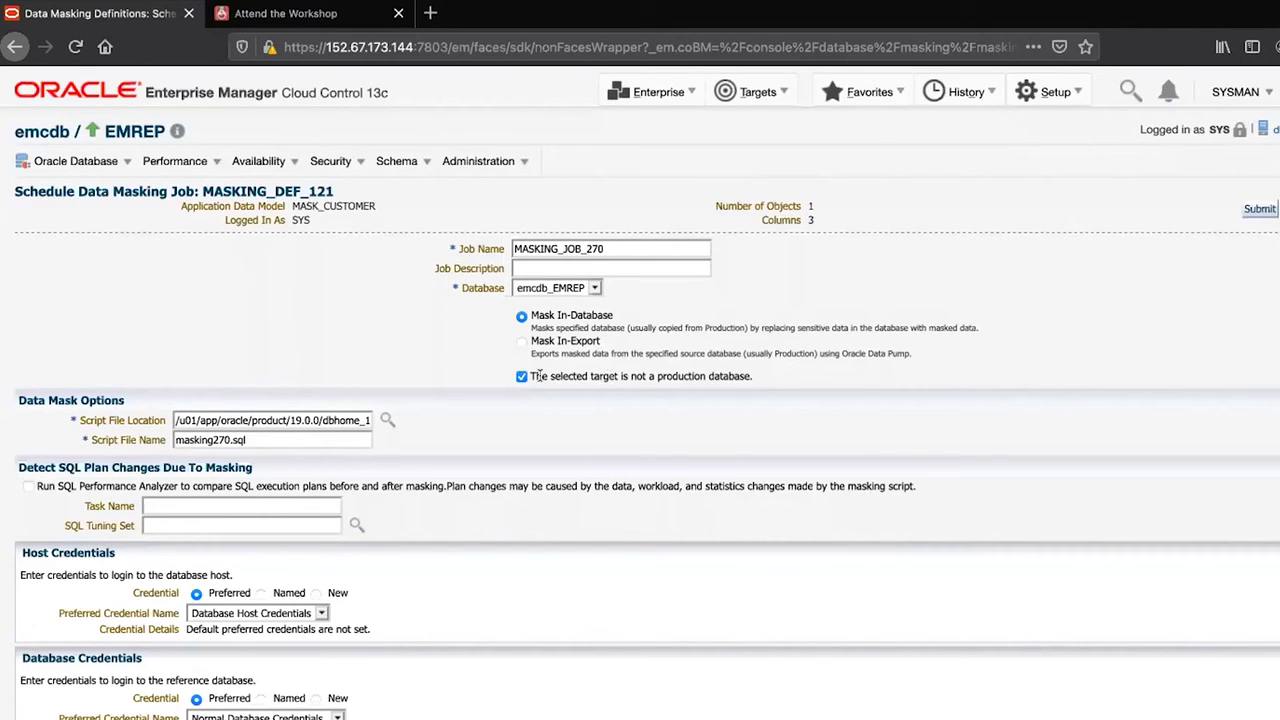
{"action": "left_click_drag", "start_coordinate": [527, 369], "coordinate": [752, 377]}
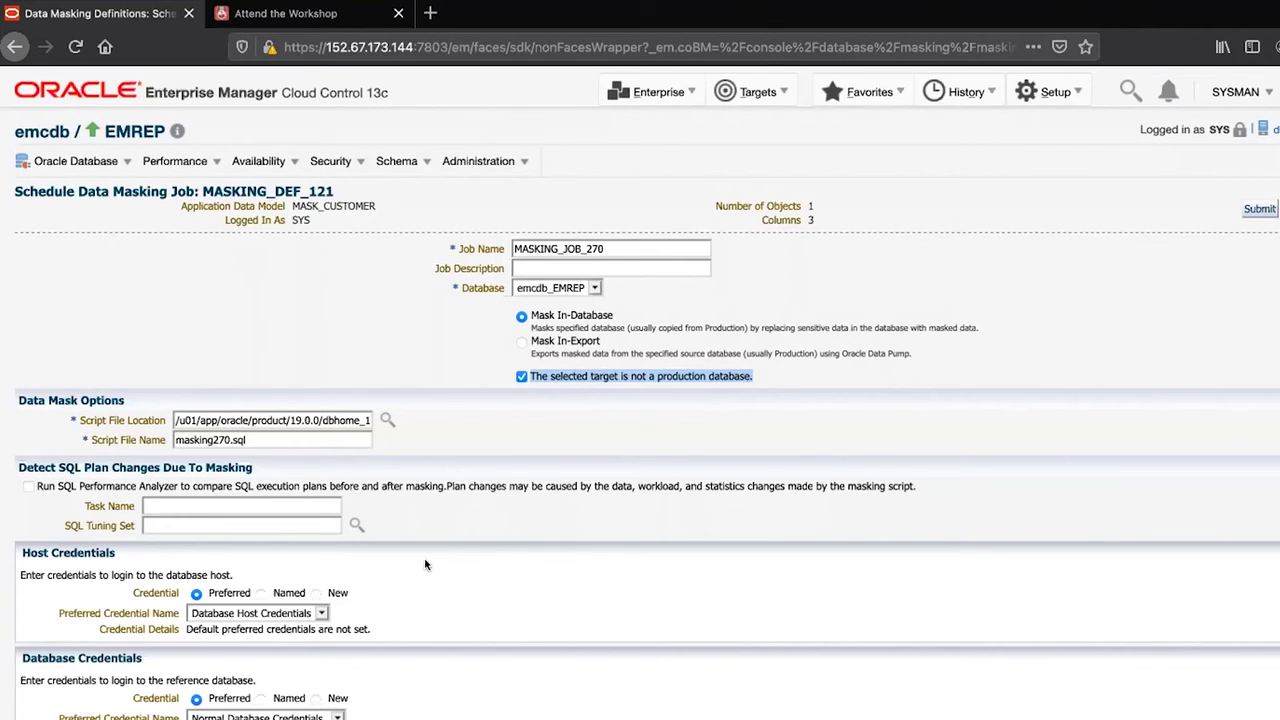
- Use the named OS_ORACLE host credential and named SYS database credential, and submit the MASKING_DEF_121 masking job
{"action": "scroll", "coordinate": [380, 537], "scroll_direction": "down", "scroll_amount": 3}
{"action": "left_click", "coordinate": [258, 438]}
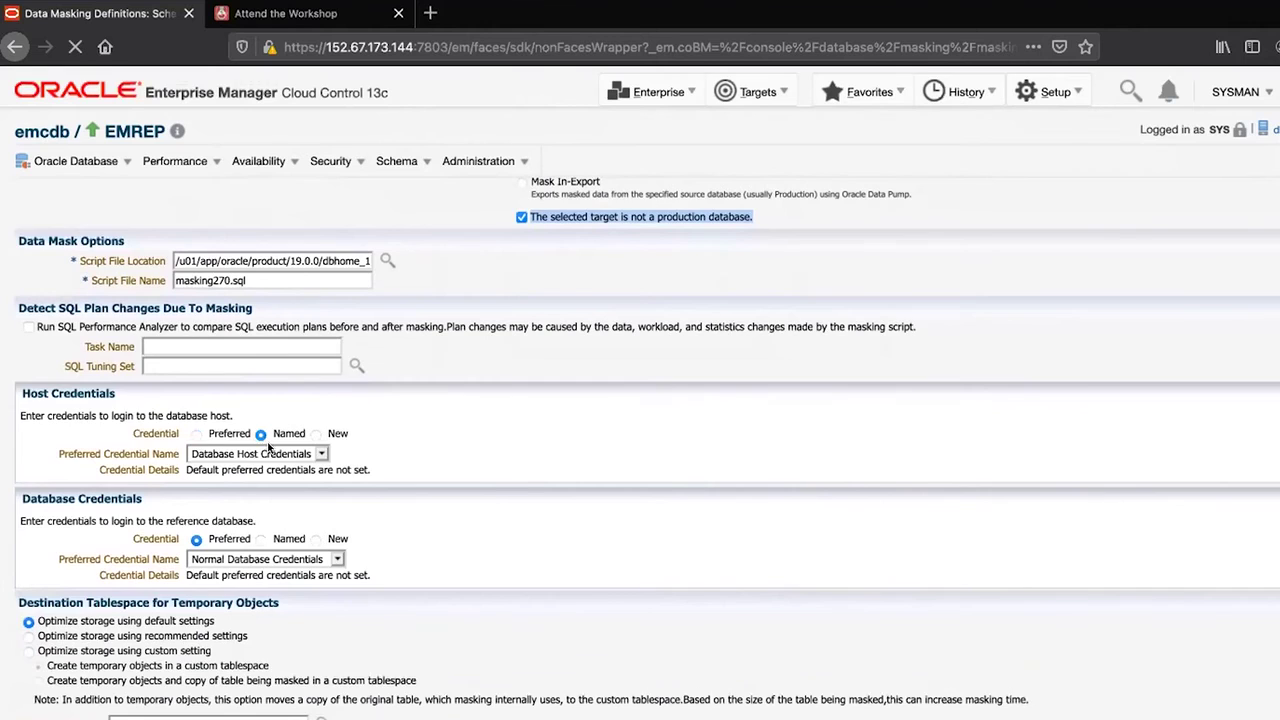
{"action": "scroll", "coordinate": [380, 525], "scroll_direction": "down", "scroll_amount": 8}
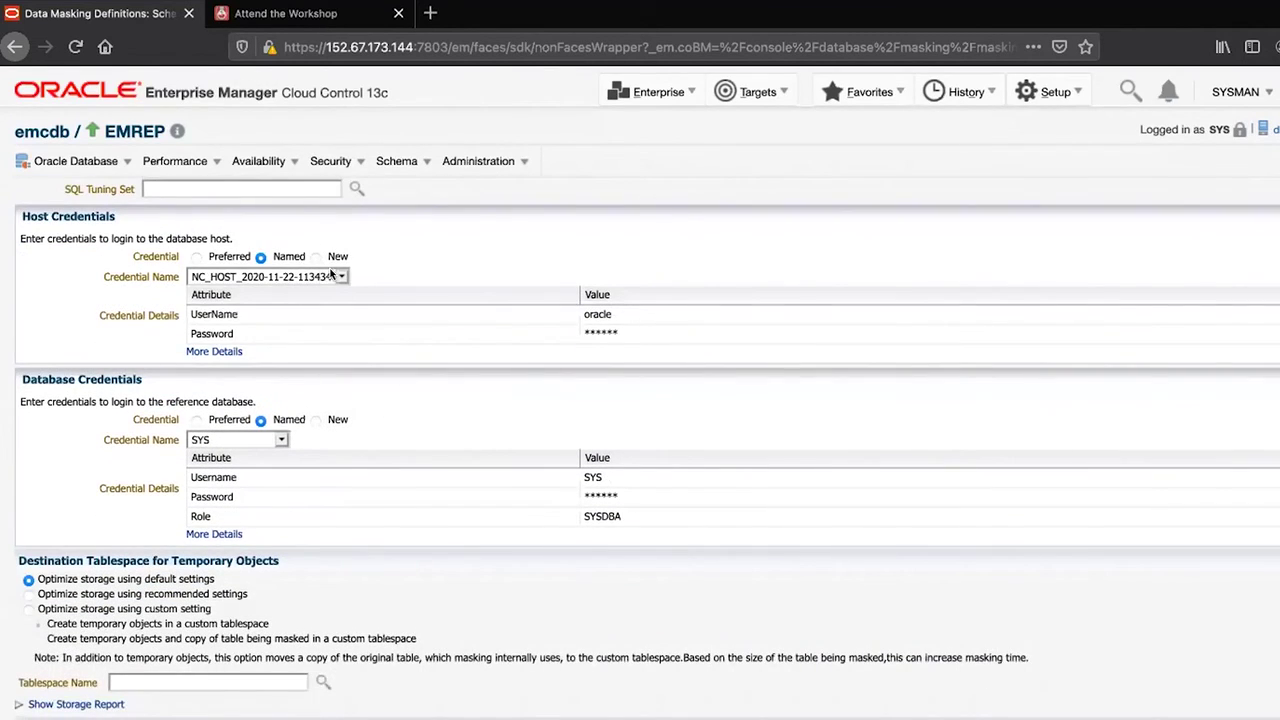
{"action": "left_click", "coordinate": [336, 276]}
{"action": "left_click", "coordinate": [316, 336]}
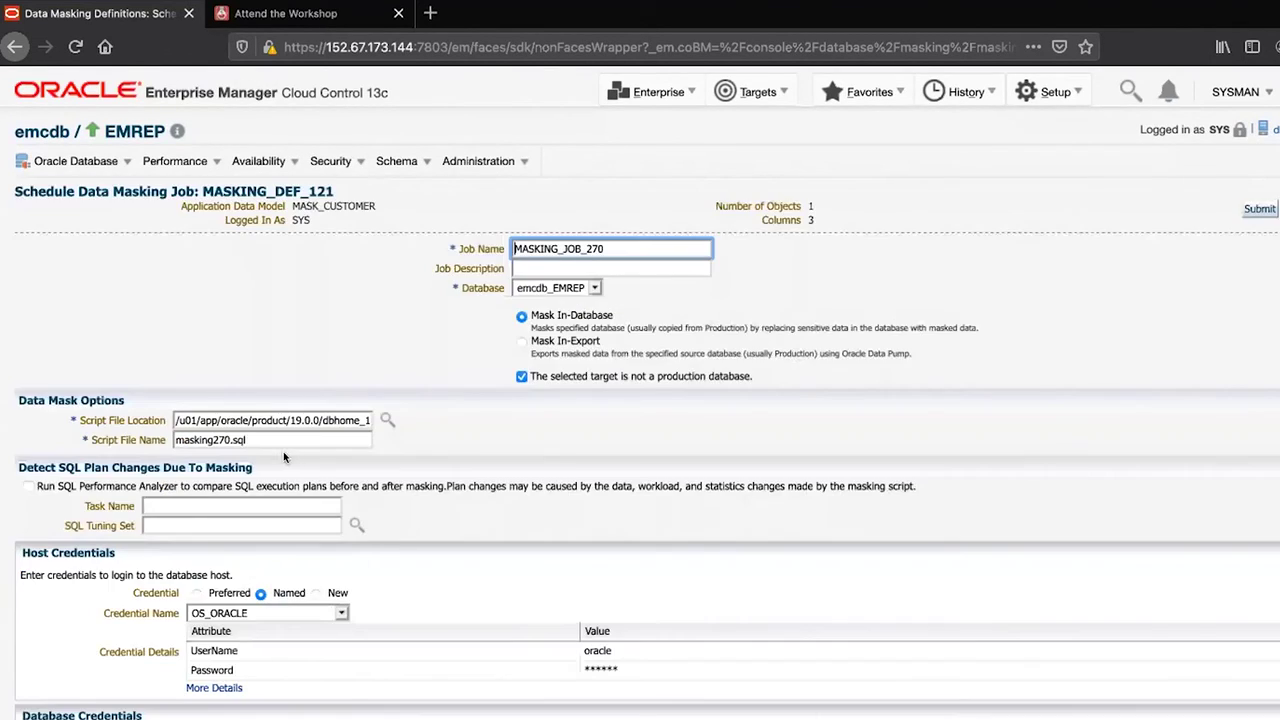
{"action": "scroll", "coordinate": [392, 537], "scroll_direction": "down", "scroll_amount": 10}
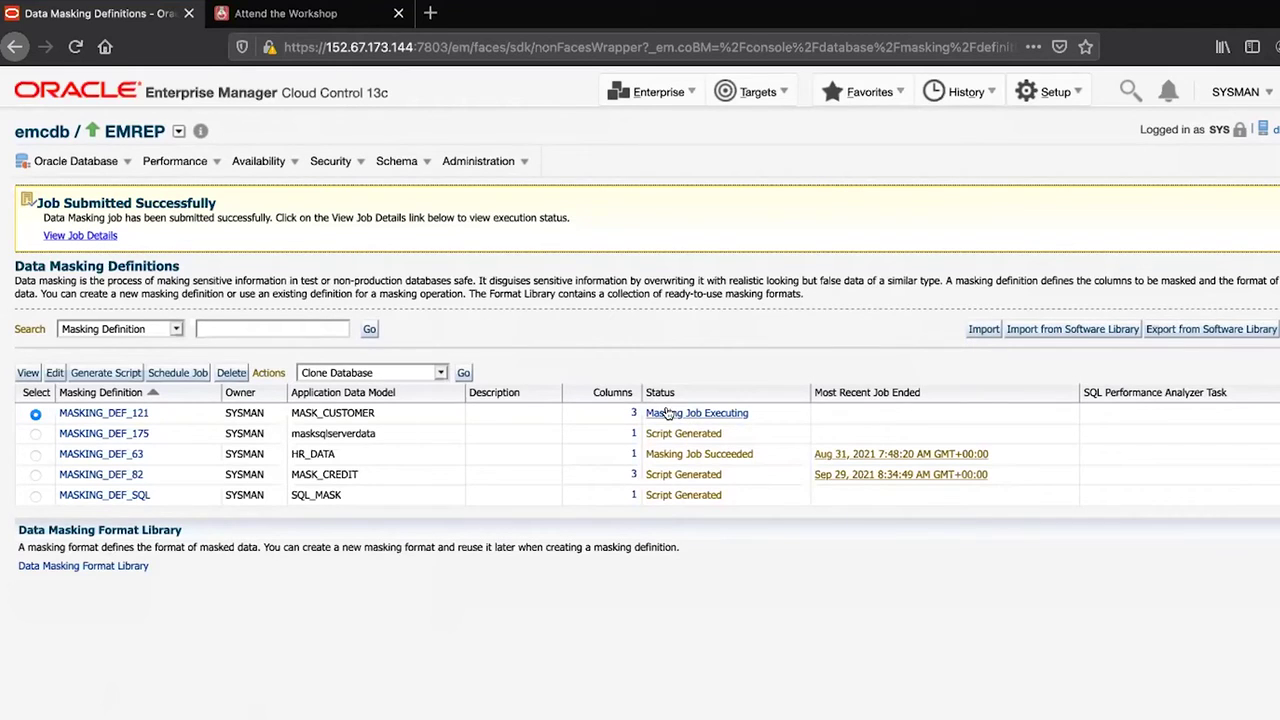
- Submit an in-database masking job for MASKING_DEF_82, declaring a non-production target and using the named OS_ORACLE host and SYS database credentials
{"action": "left_click", "coordinate": [35, 474]}
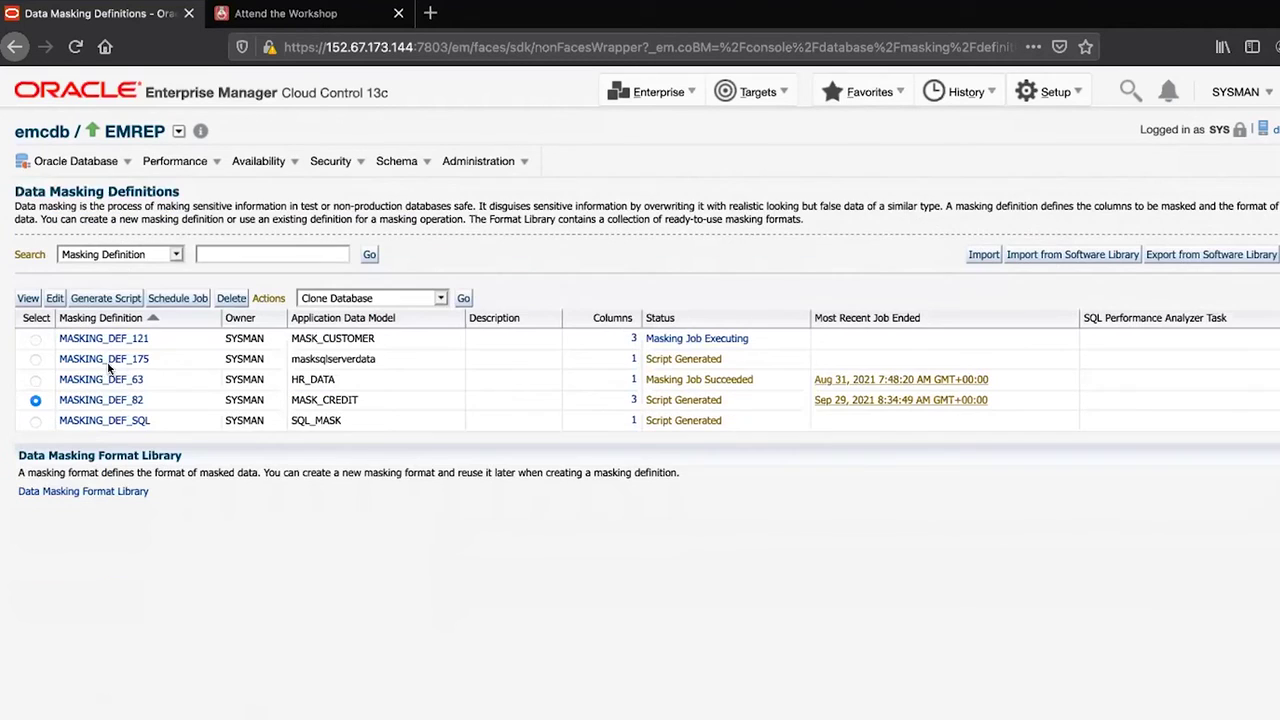
{"action": "left_click", "coordinate": [179, 298]}
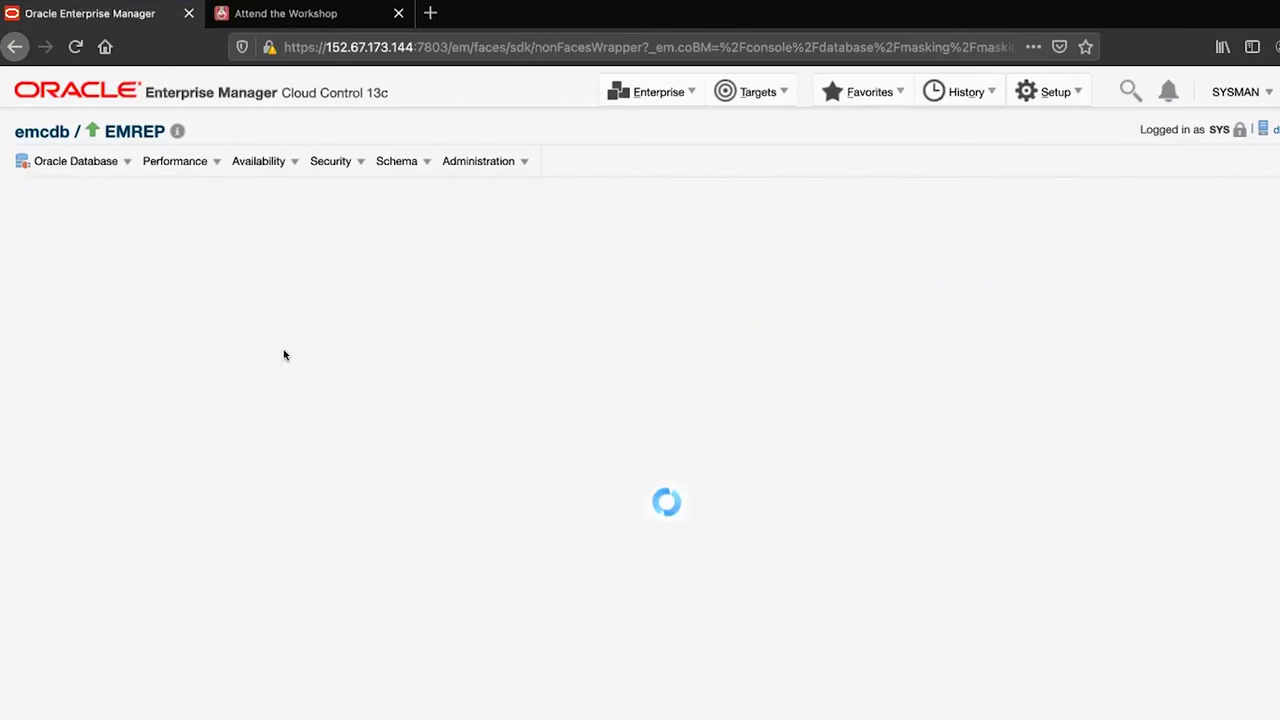
{"action": "left_click", "coordinate": [521, 376]}
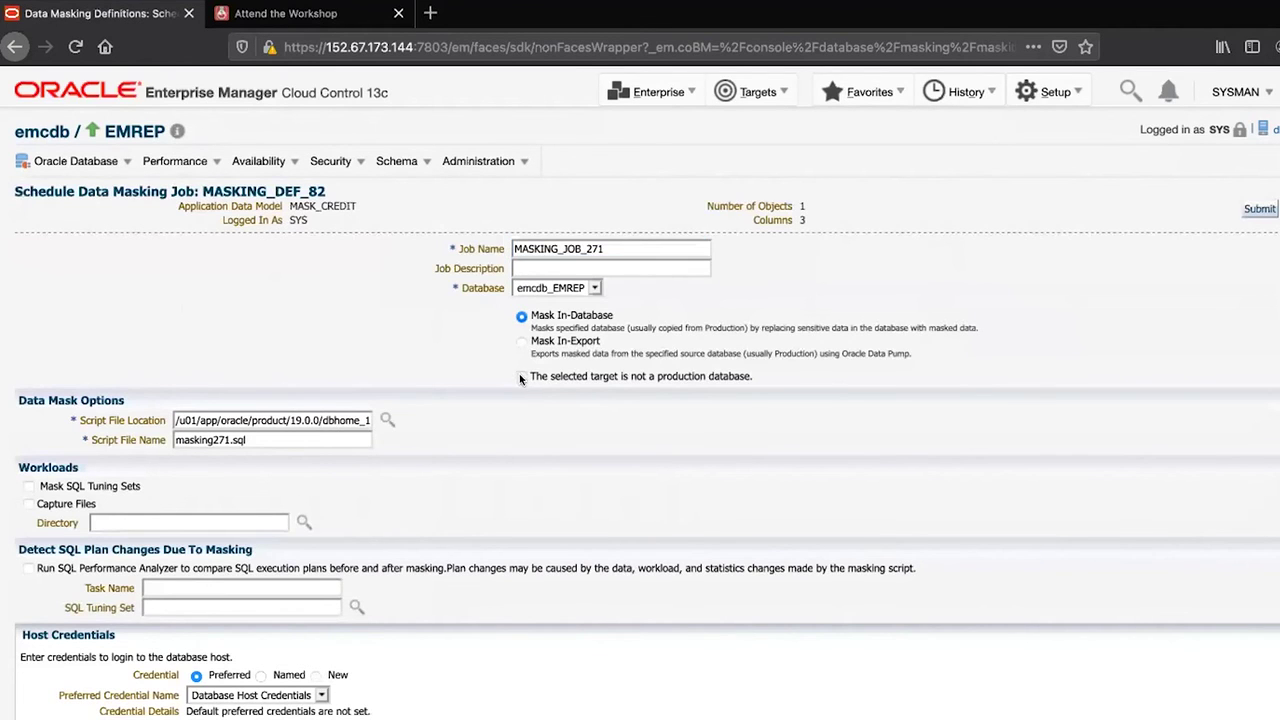
{"action": "scroll", "coordinate": [362, 412], "scroll_direction": "down", "scroll_amount": 4}
{"action": "left_click", "coordinate": [262, 324]}
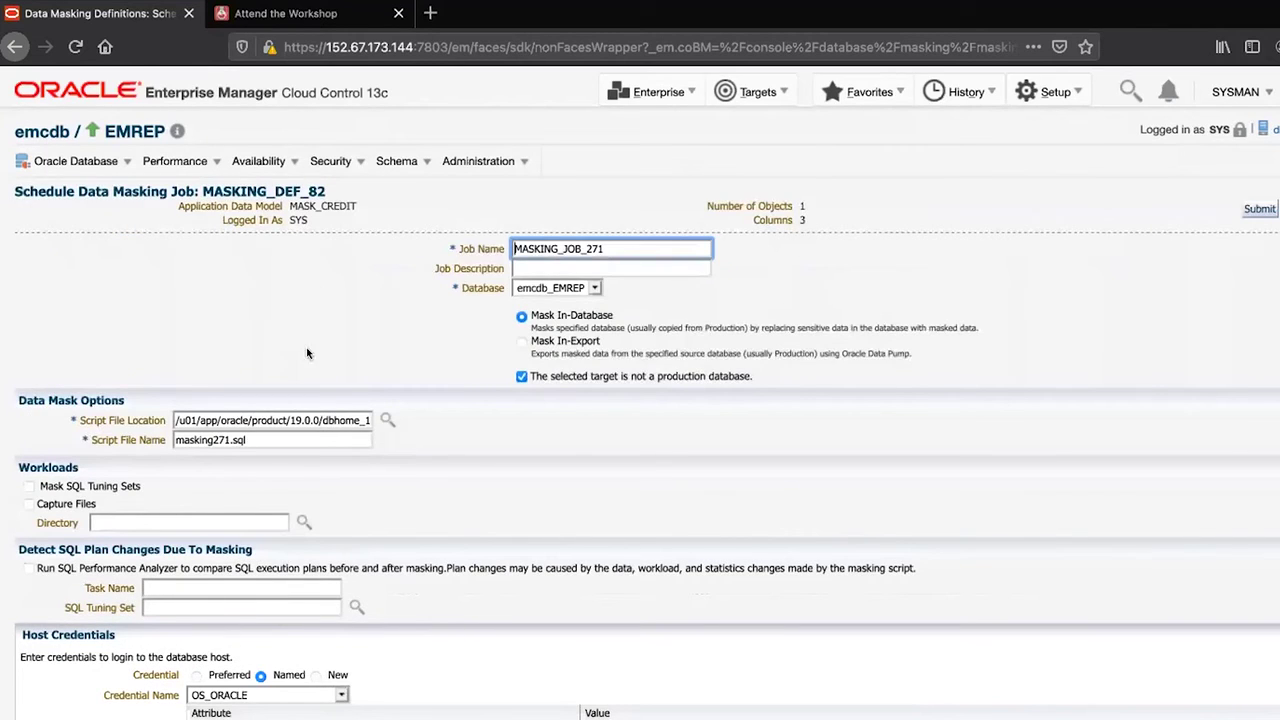
{"action": "scroll", "coordinate": [306, 347], "scroll_direction": "down", "scroll_amount": 5}
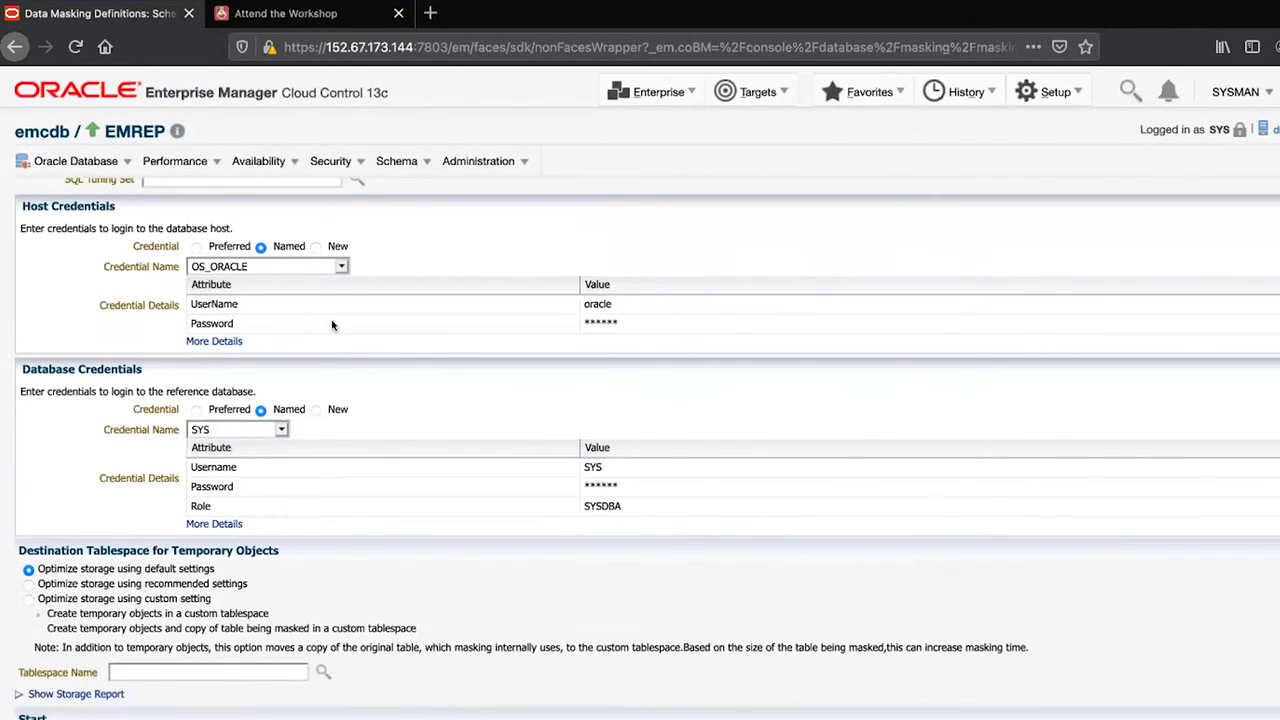
{"action": "scroll", "coordinate": [640, 450], "scroll_direction": "down", "scroll_amount": 1}
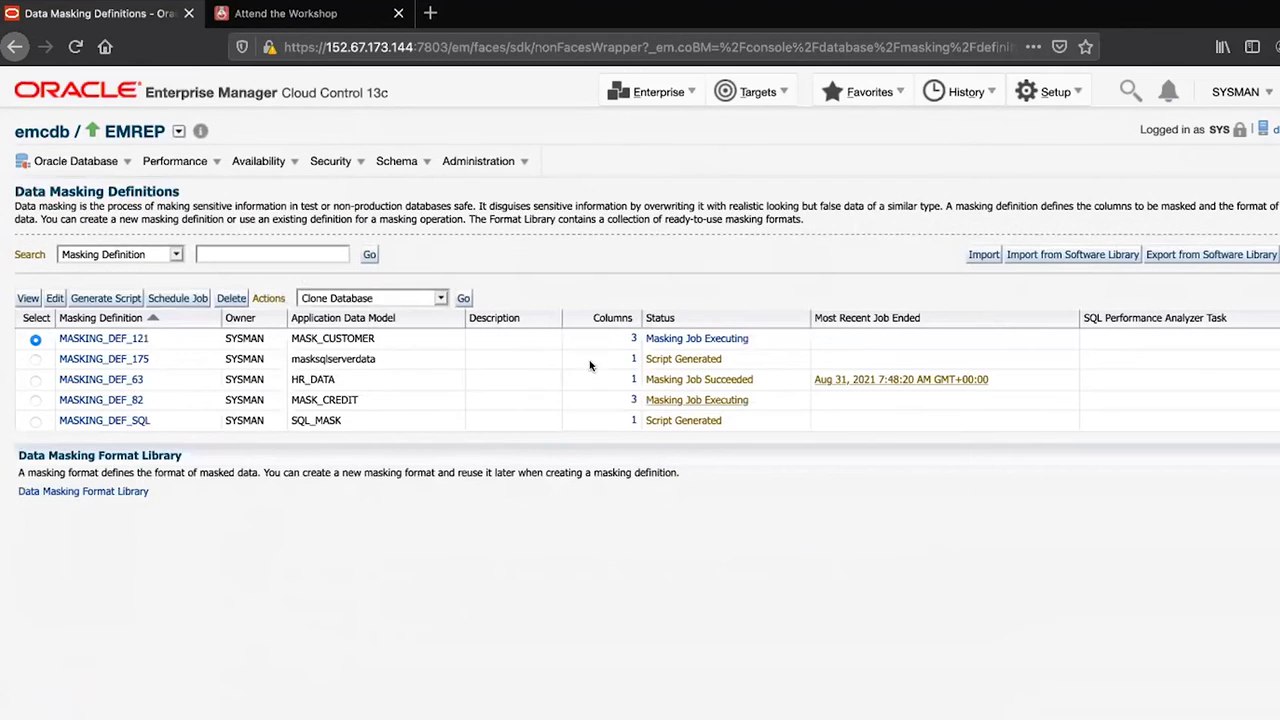
- View the run details of MASKING_DEF_82's masking job in a separate browser tab and return to the masking definitions
{"action": "right_click", "coordinate": [667, 400]}
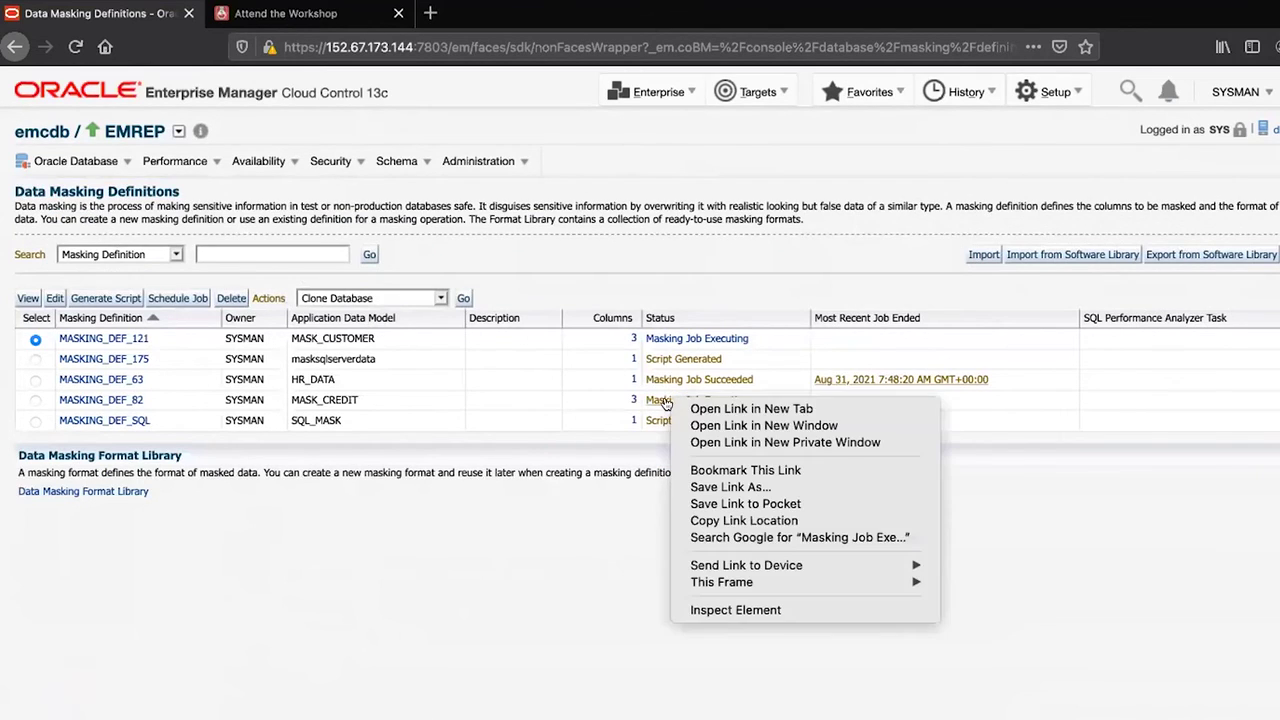
{"action": "left_click", "coordinate": [751, 409]}
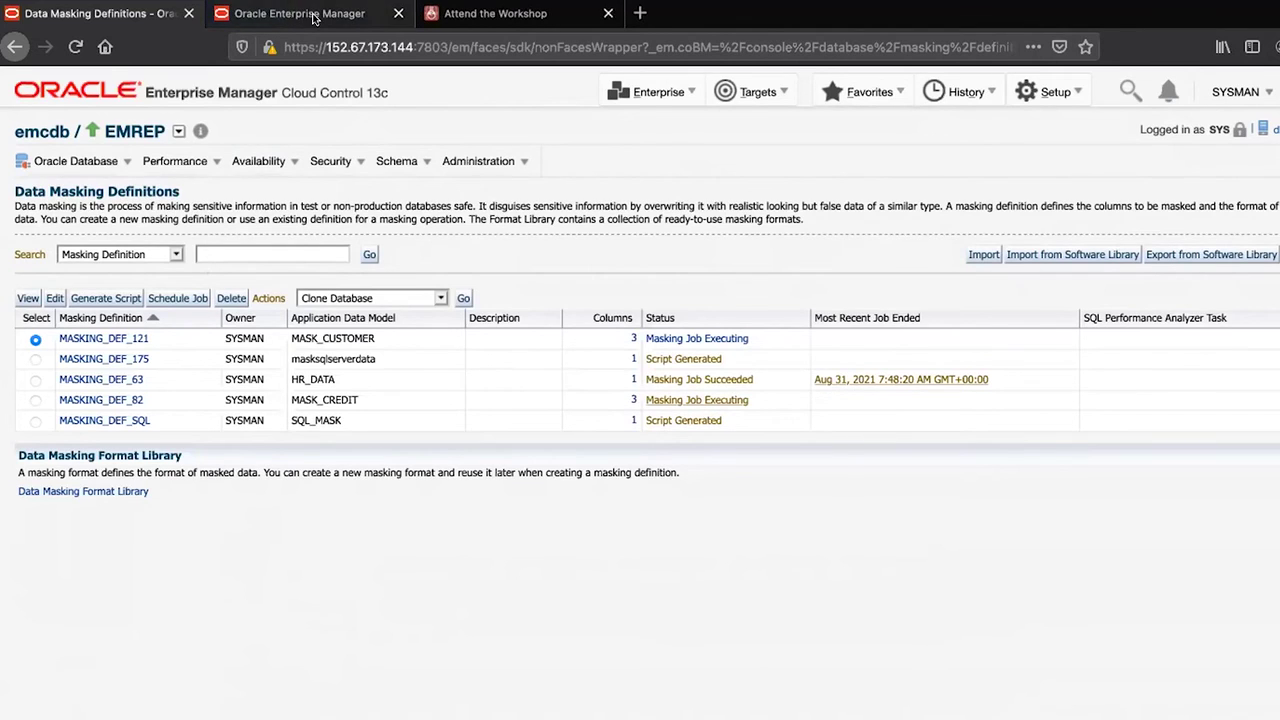
{"action": "left_click", "coordinate": [313, 18]}
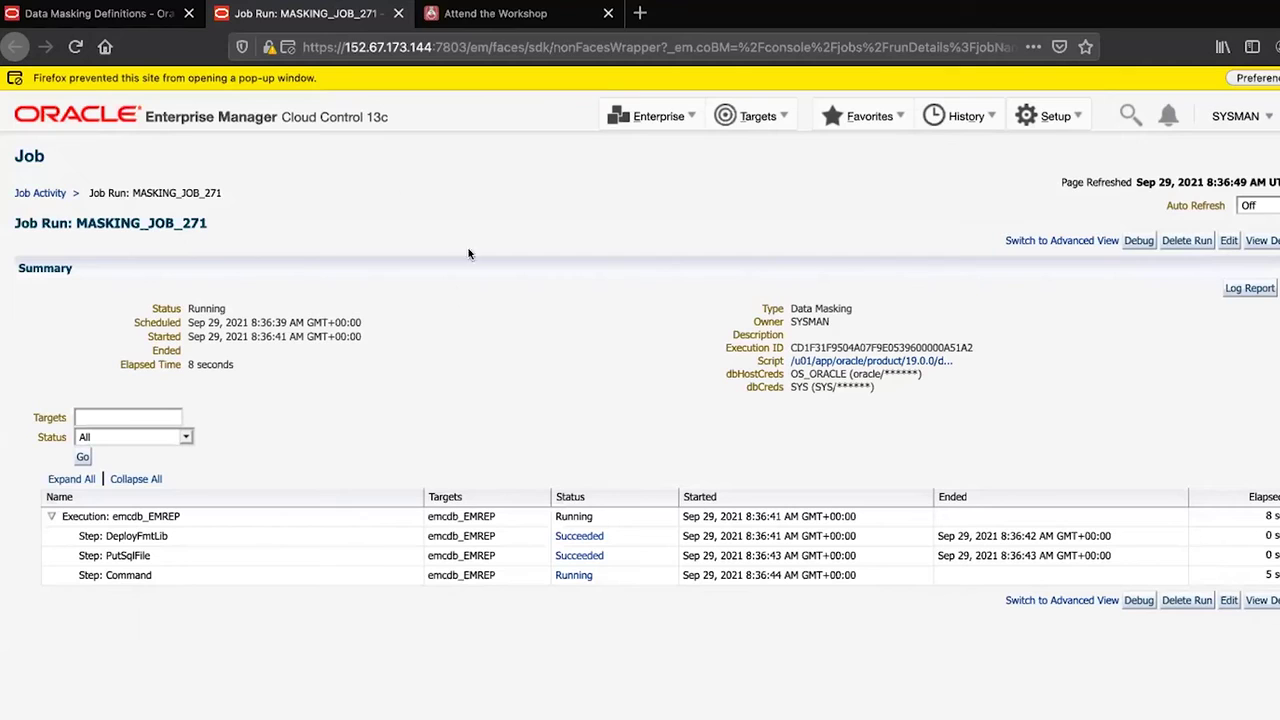
{"action": "mouse_move", "coordinate": [86, 6]}
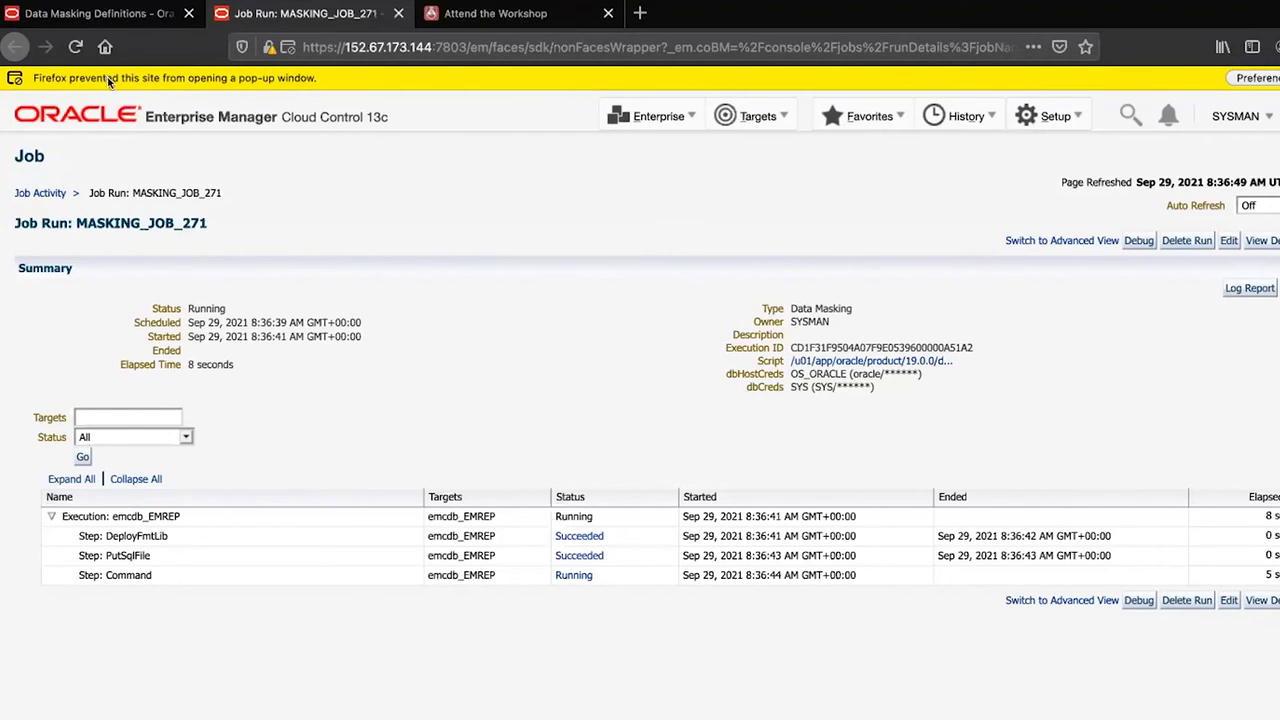
{"action": "left_click", "coordinate": [118, 26]}
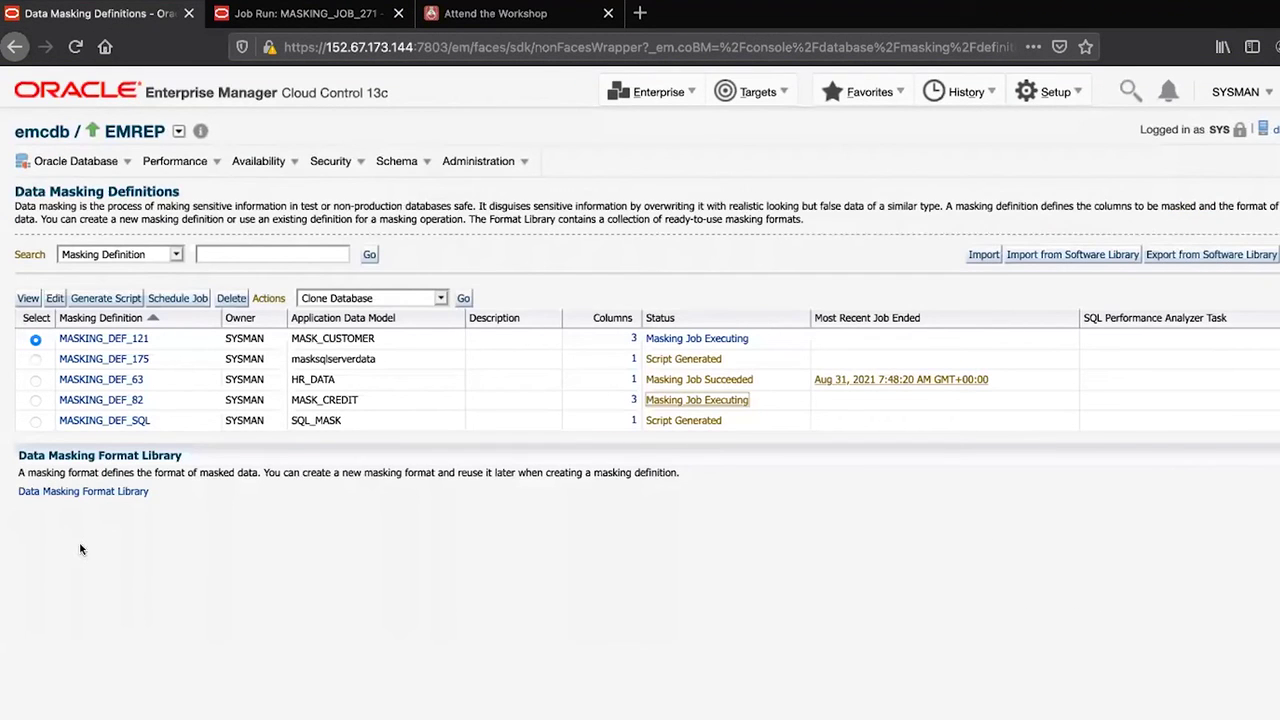
- Open the Data Masking Format Library and start a new format modelled on an existing credit card number format
{"action": "left_click", "coordinate": [46, 491]}
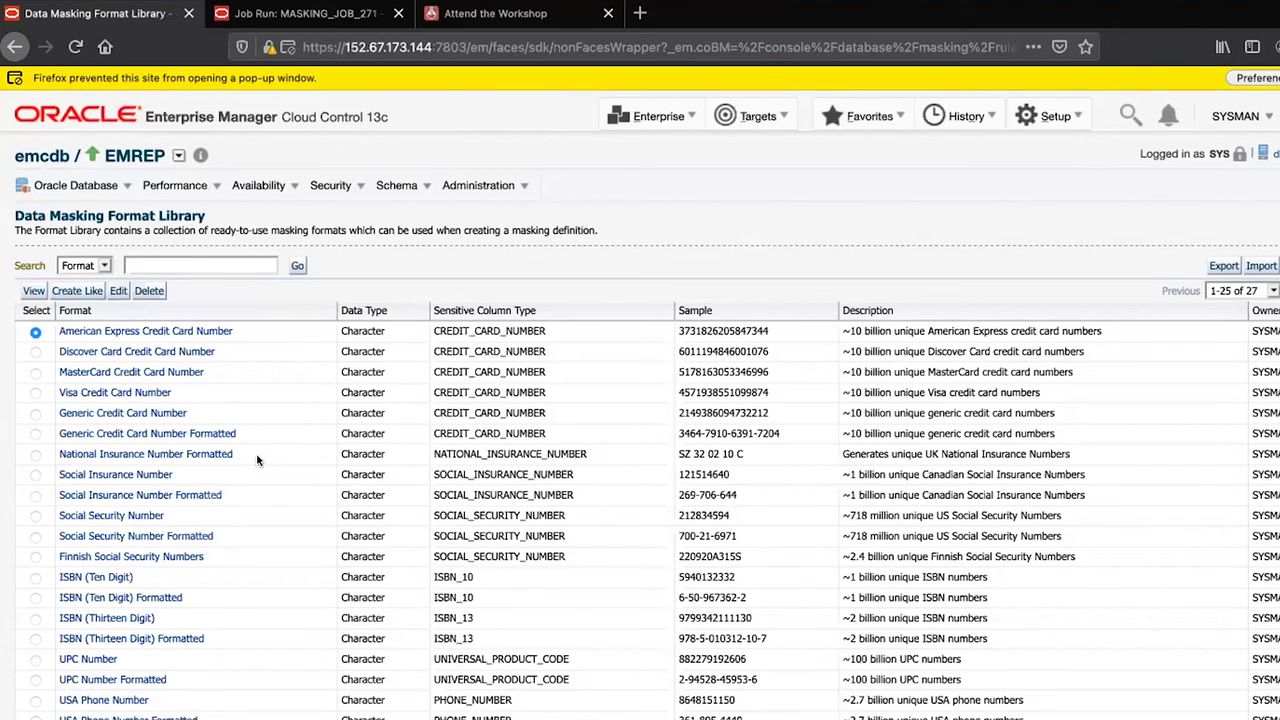
{"action": "scroll", "coordinate": [257, 460], "scroll_direction": "down", "scroll_amount": 1}
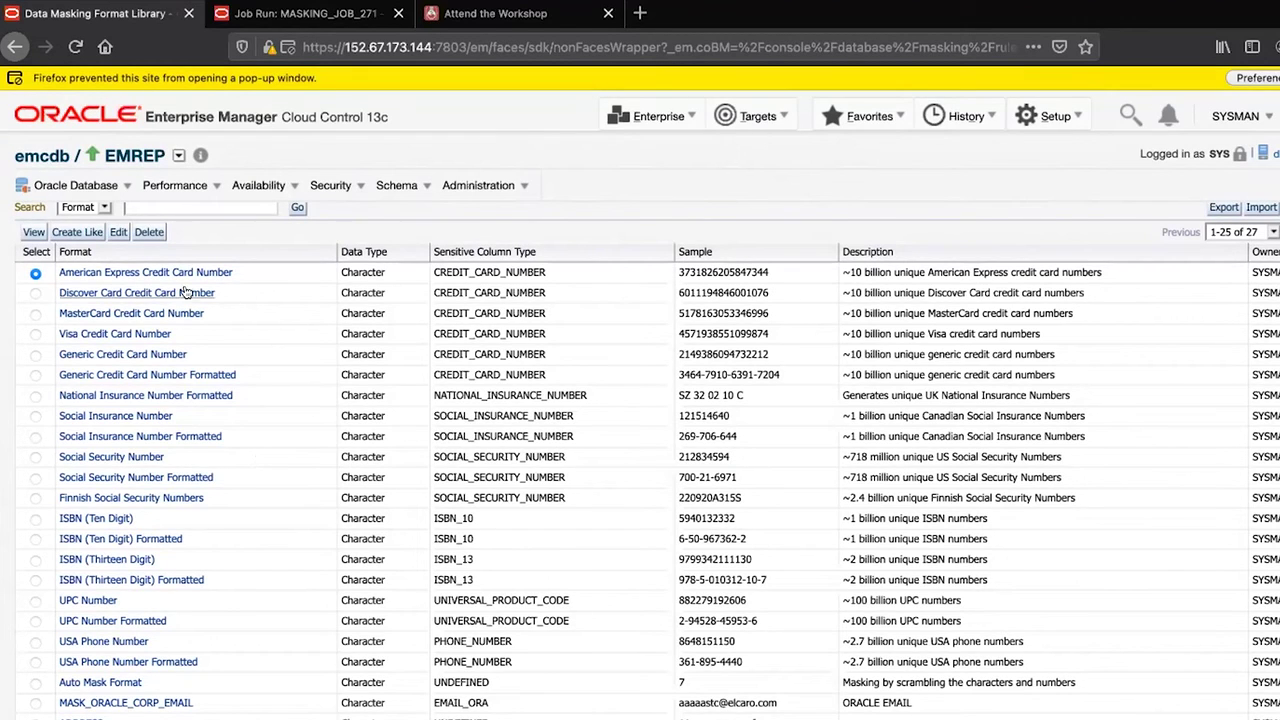
{"action": "left_click", "coordinate": [34, 437]}
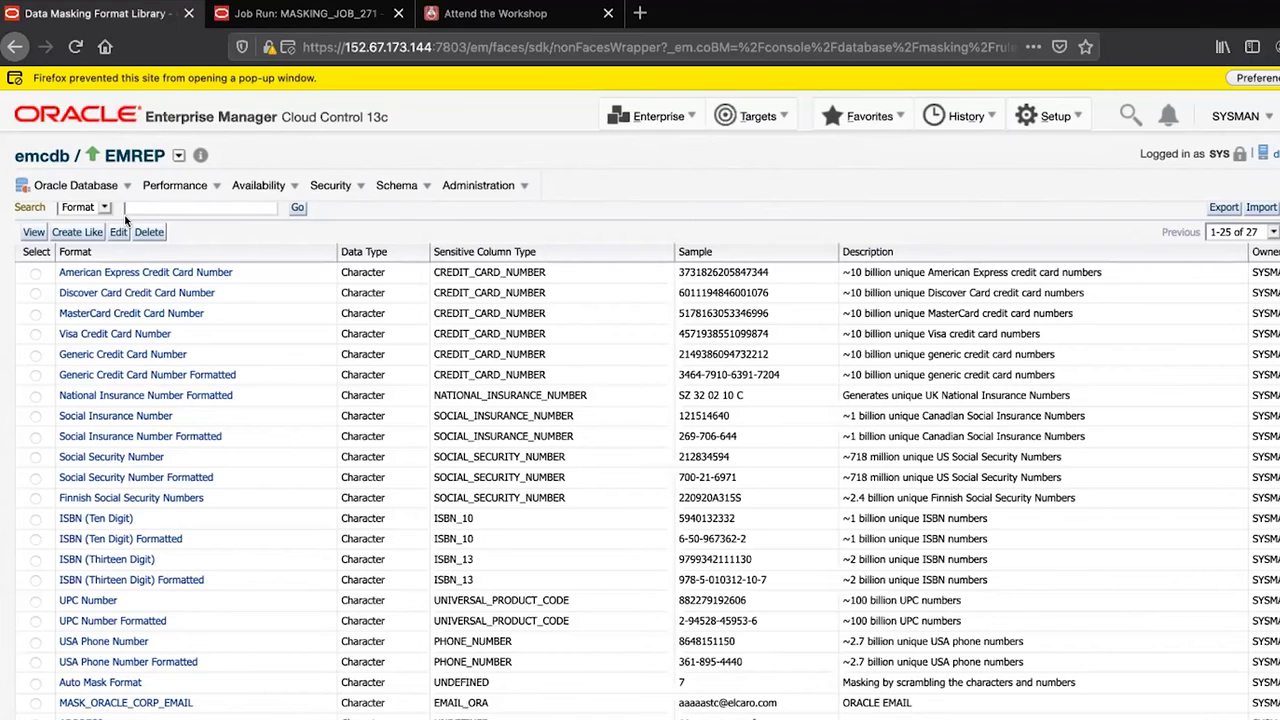
{"action": "left_click", "coordinate": [84, 233]}
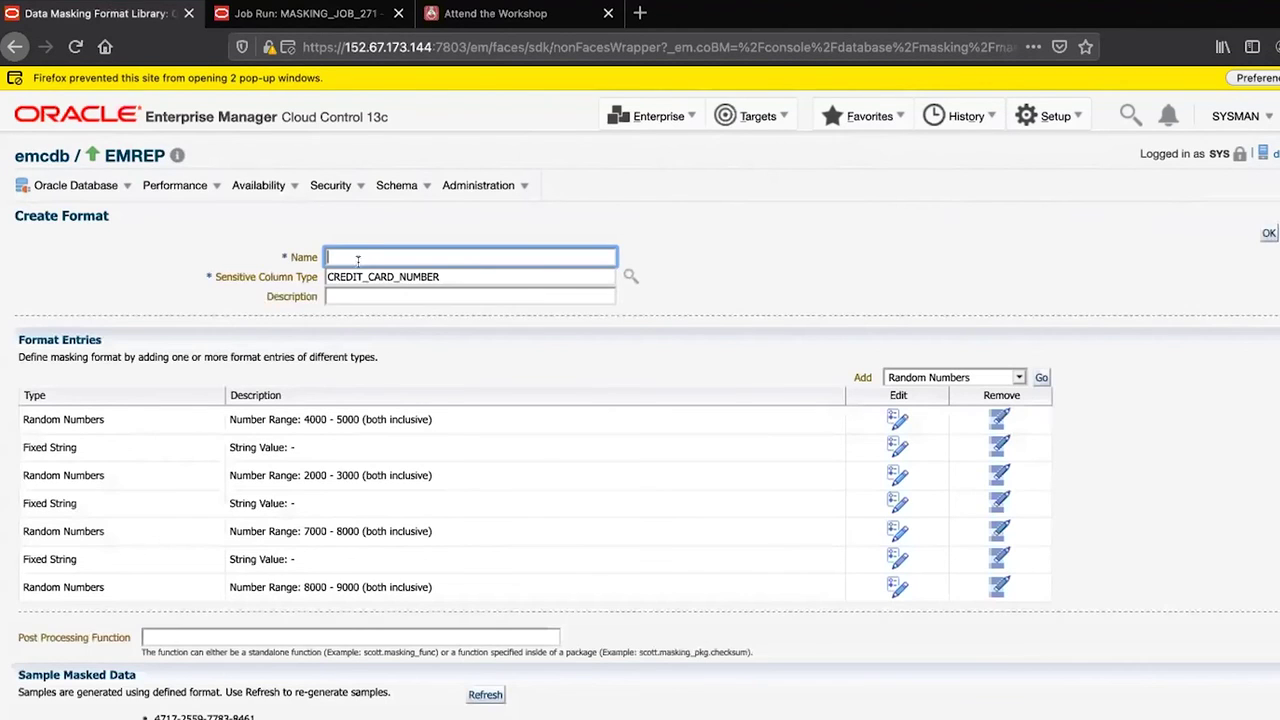
{"action": "left_click", "coordinate": [352, 258]}
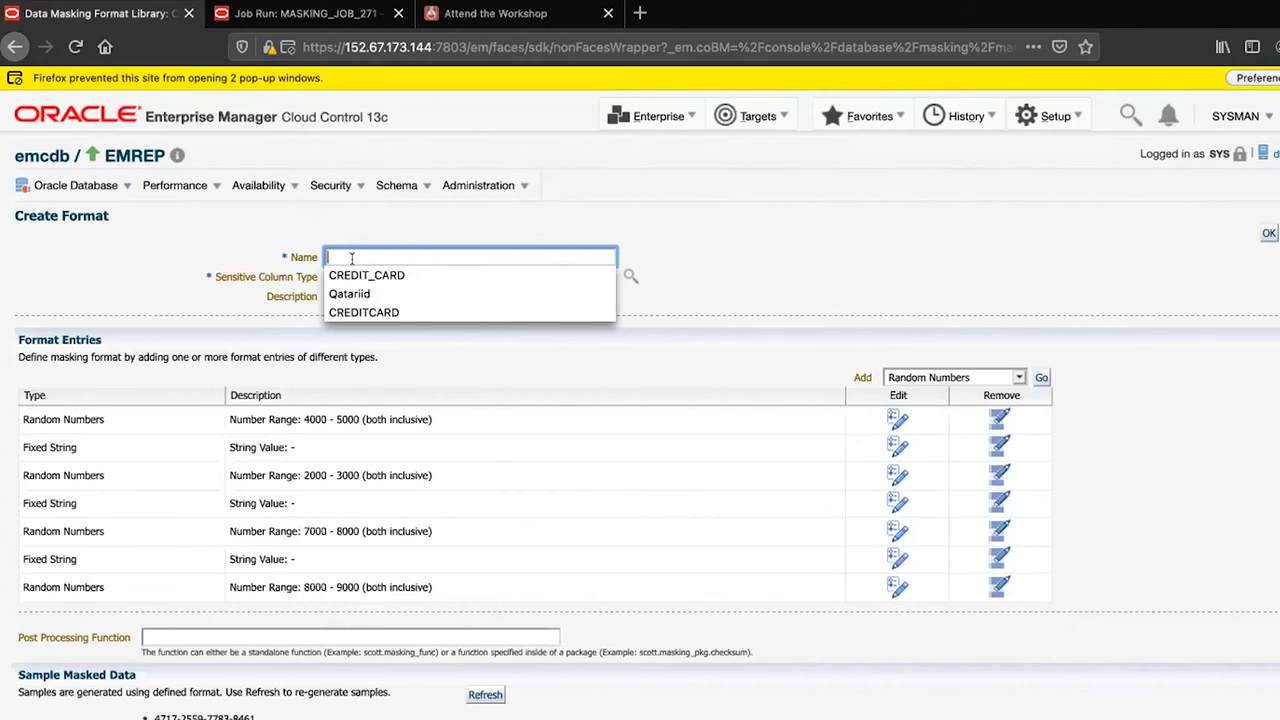
{"action": "left_click", "coordinate": [352, 258]}
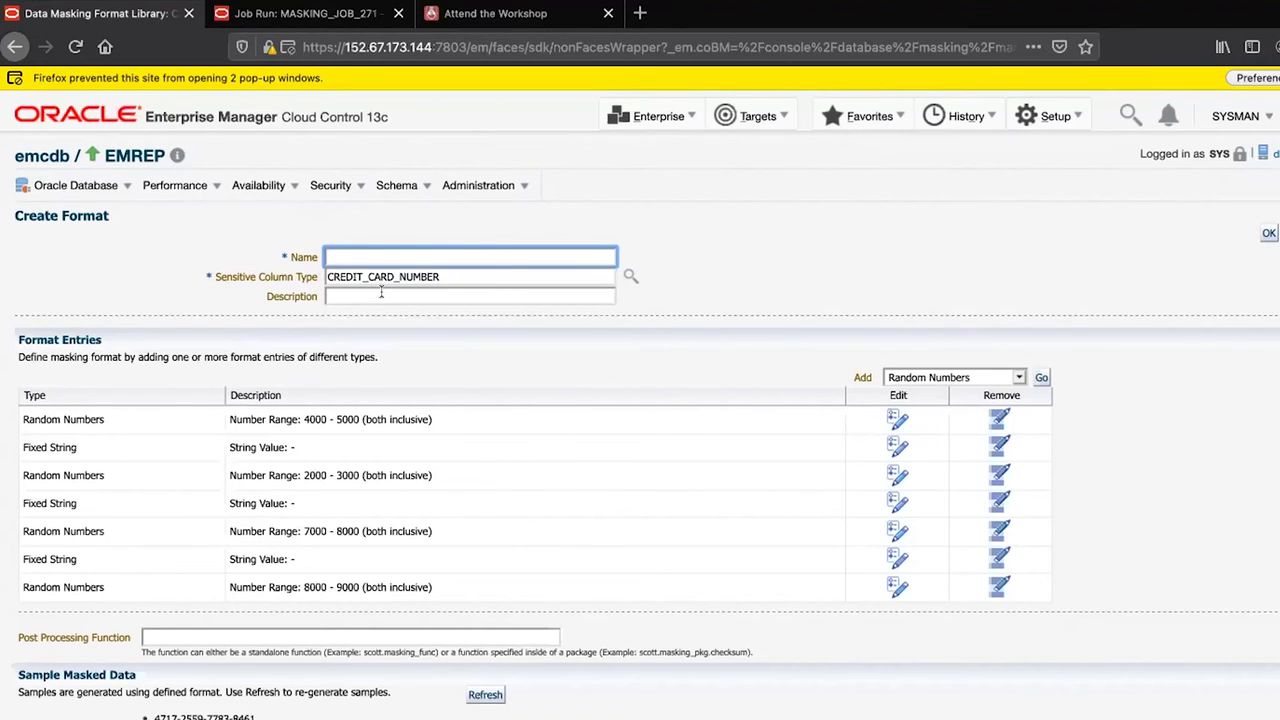
- Review the available sensitive column types and the post-processing function field of the new format, and return to the format library without saving
{"action": "left_click", "coordinate": [624, 275]}
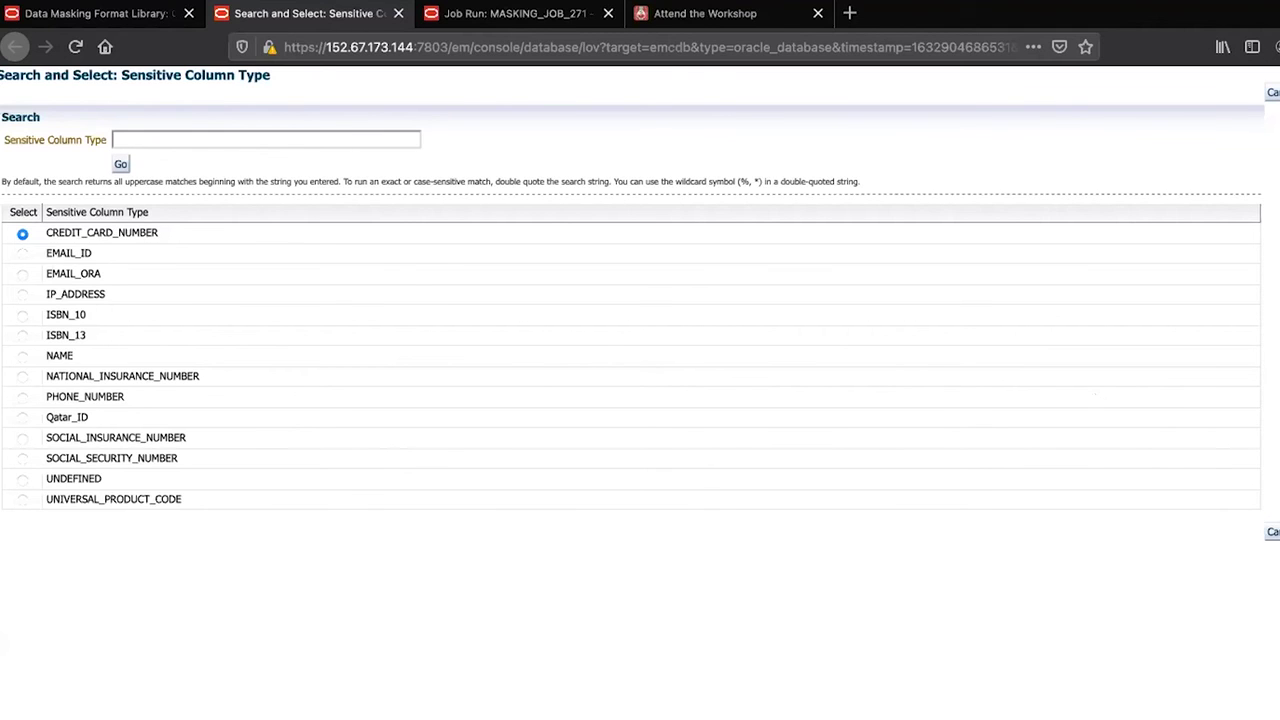
{"action": "left_click", "coordinate": [1276, 92]}
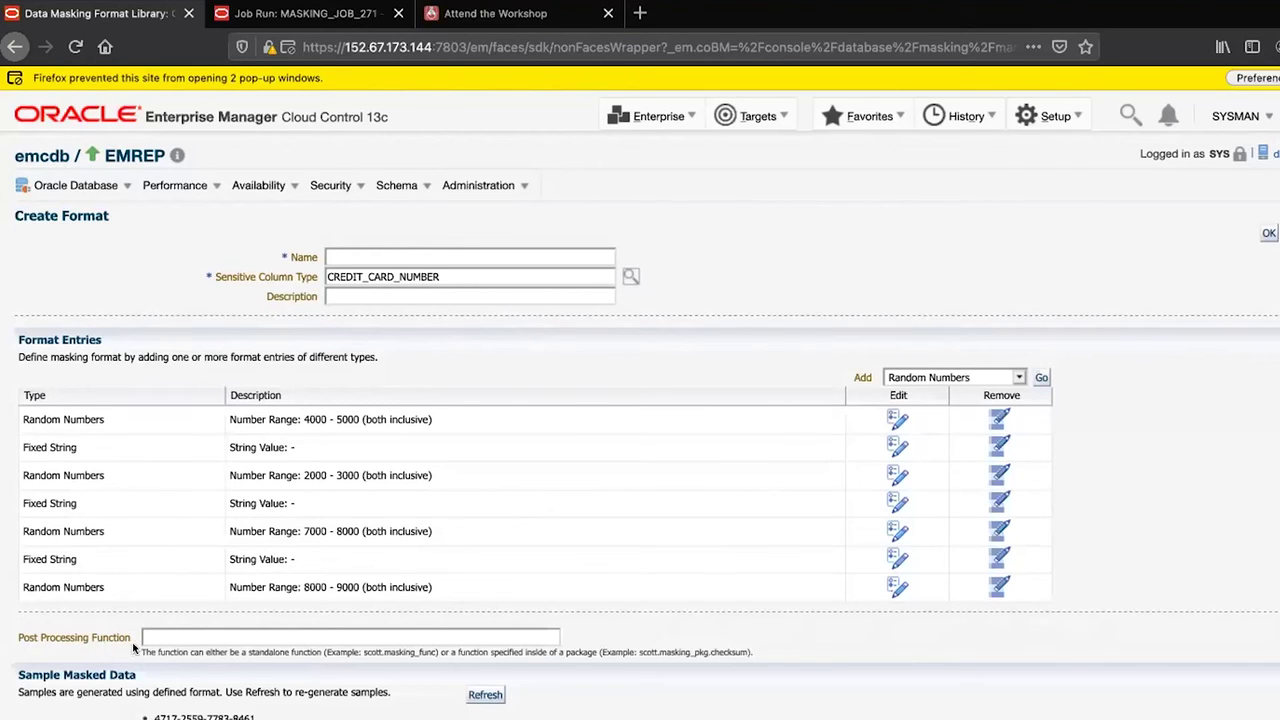
{"action": "left_click", "coordinate": [491, 636]}
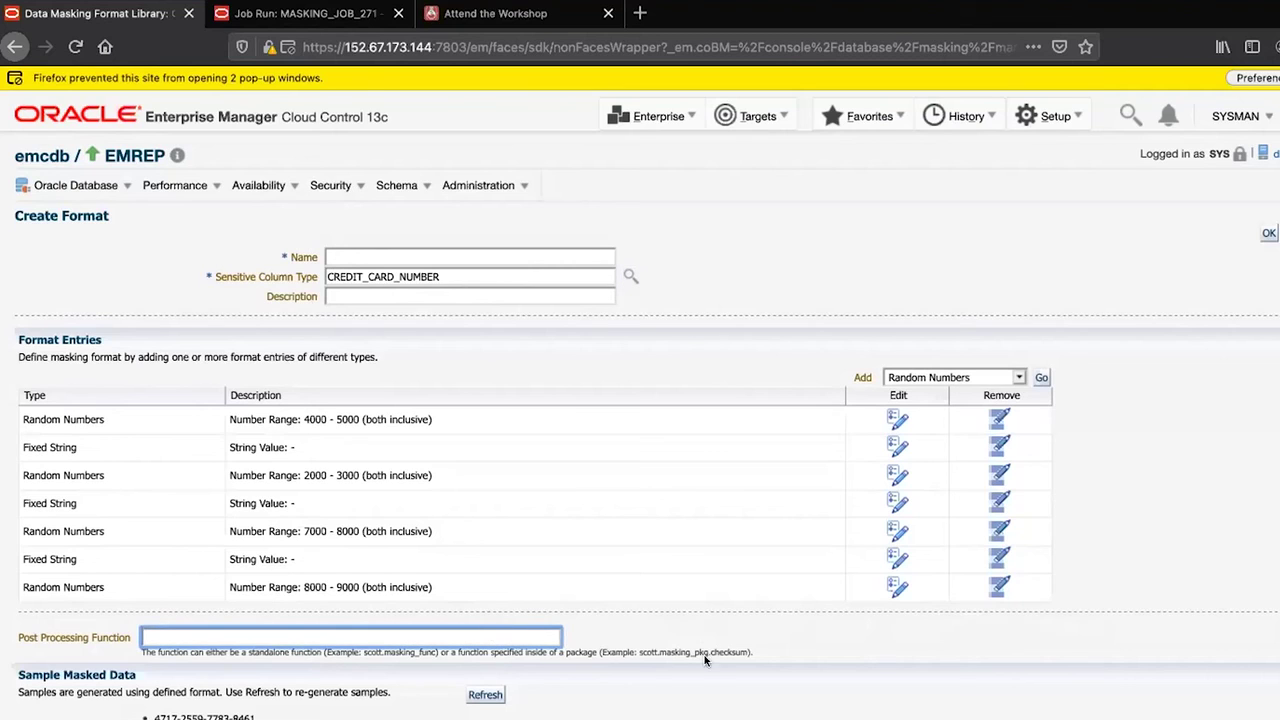
{"action": "left_click", "coordinate": [1268, 233]}
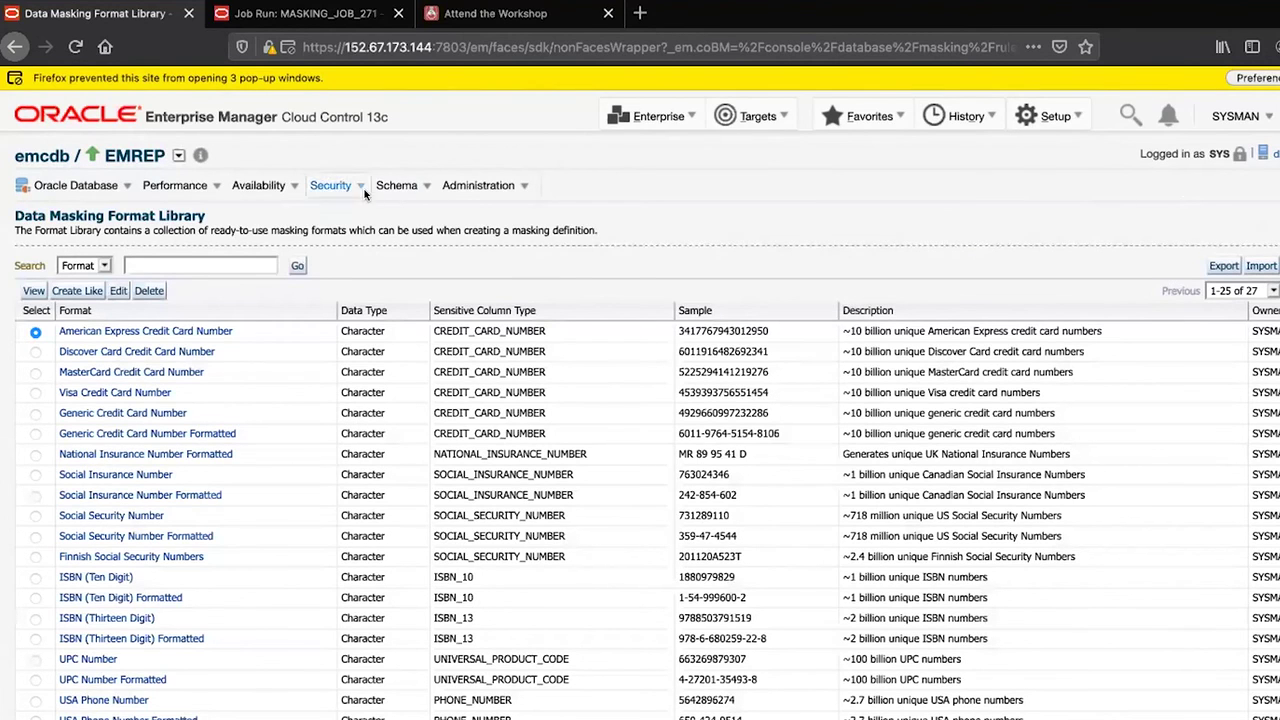
- Return to the Data Masking Definitions, refresh the list and check the job status of MASKING_DEF_82
{"action": "left_click", "coordinate": [676, 113]}
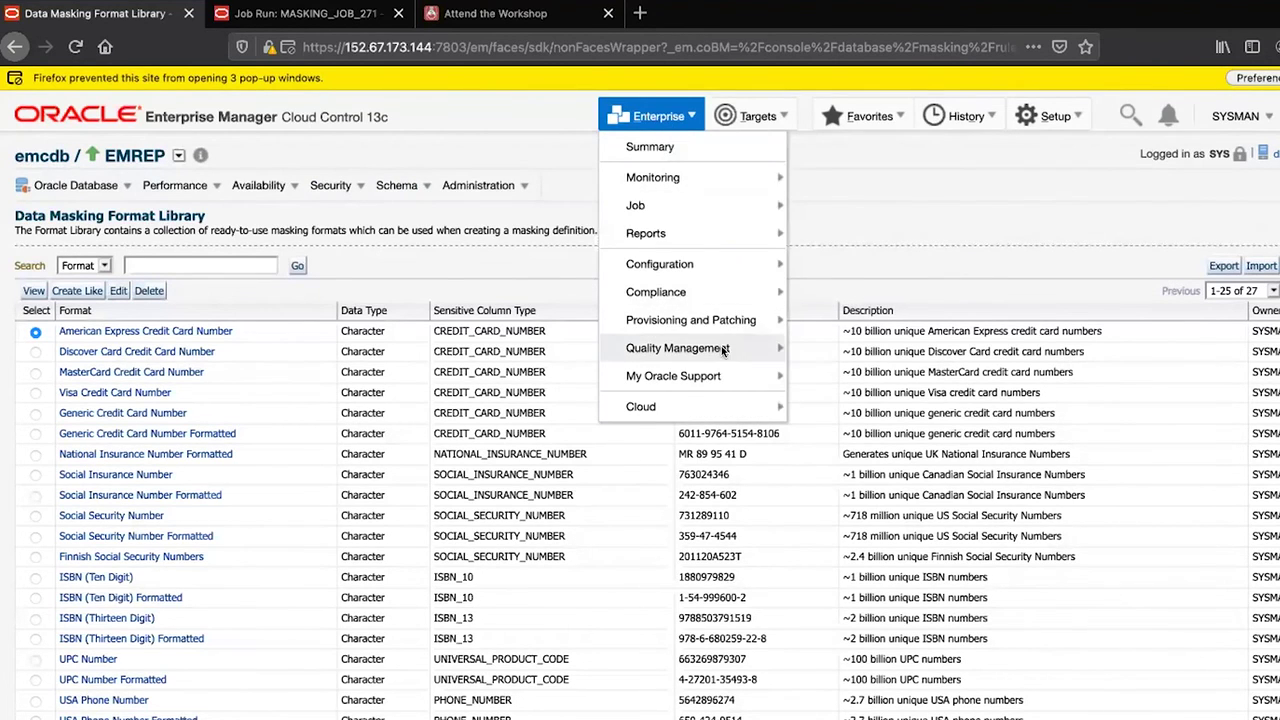
{"action": "mouse_move", "coordinate": [736, 355]}
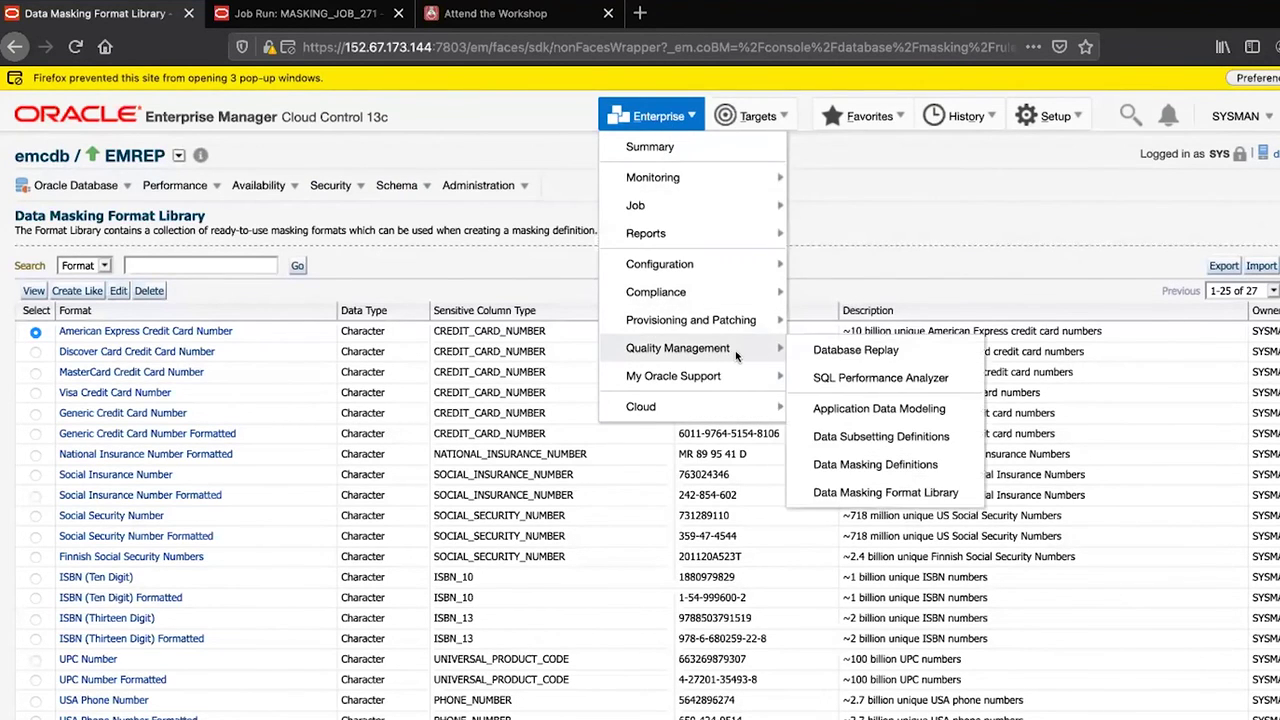
{"action": "left_click", "coordinate": [868, 468]}
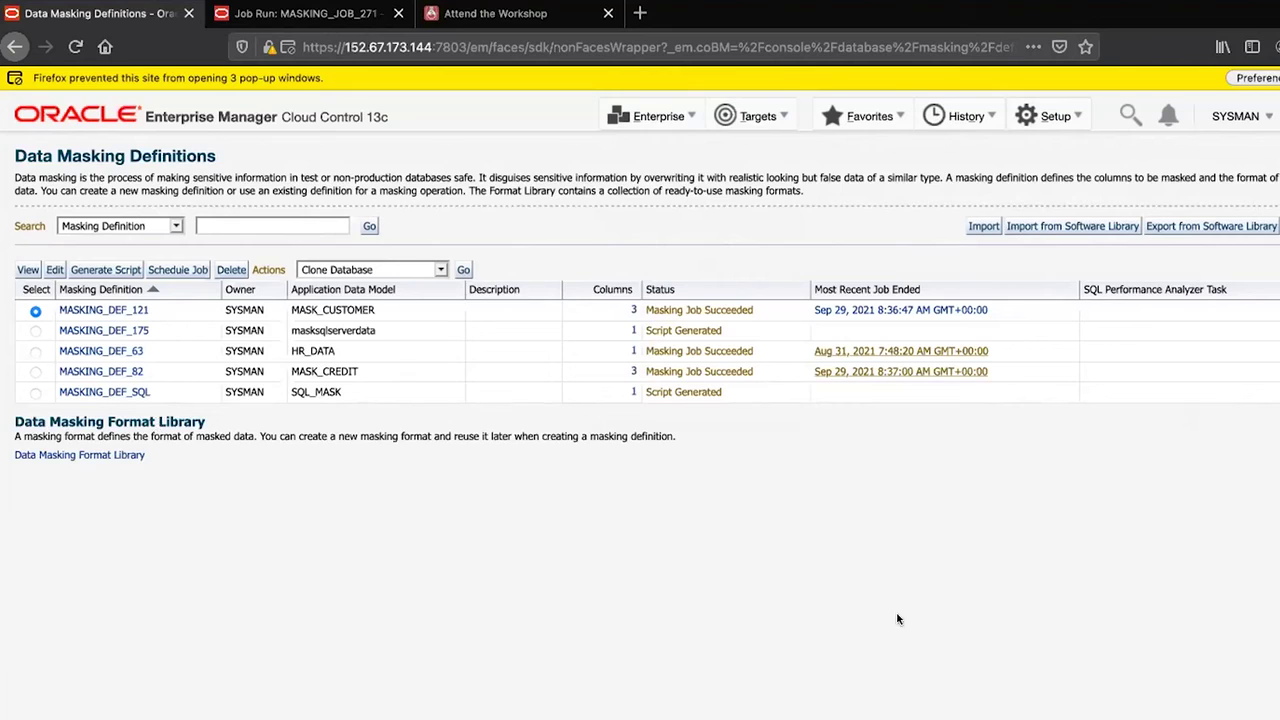
{"action": "left_click", "coordinate": [369, 227]}
{"action": "left_click_drag", "start_coordinate": [644, 369], "coordinate": [752, 370]}
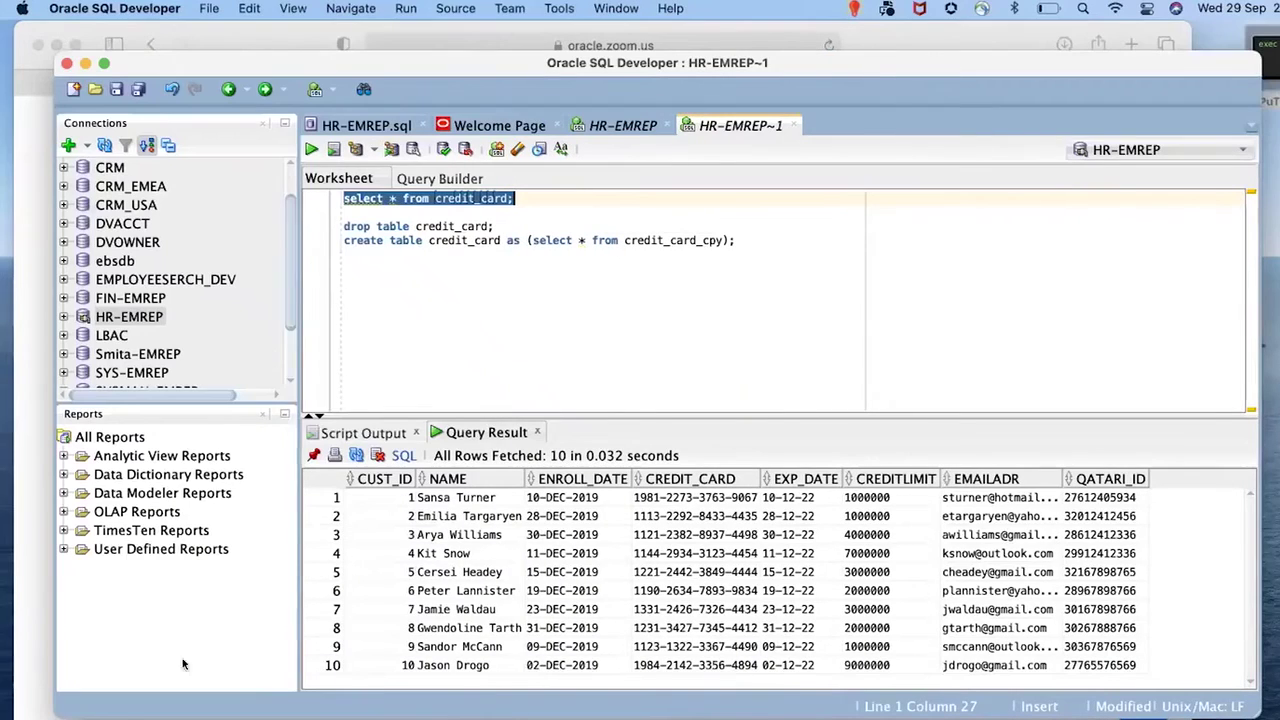
- In SQL Developer, try running the credit_card query in the HR-EMREP worksheet on the HR-EMREP connection, and compare its result with the HR-EMREP~1 worksheet
{"action": "left_click", "coordinate": [622, 125]}
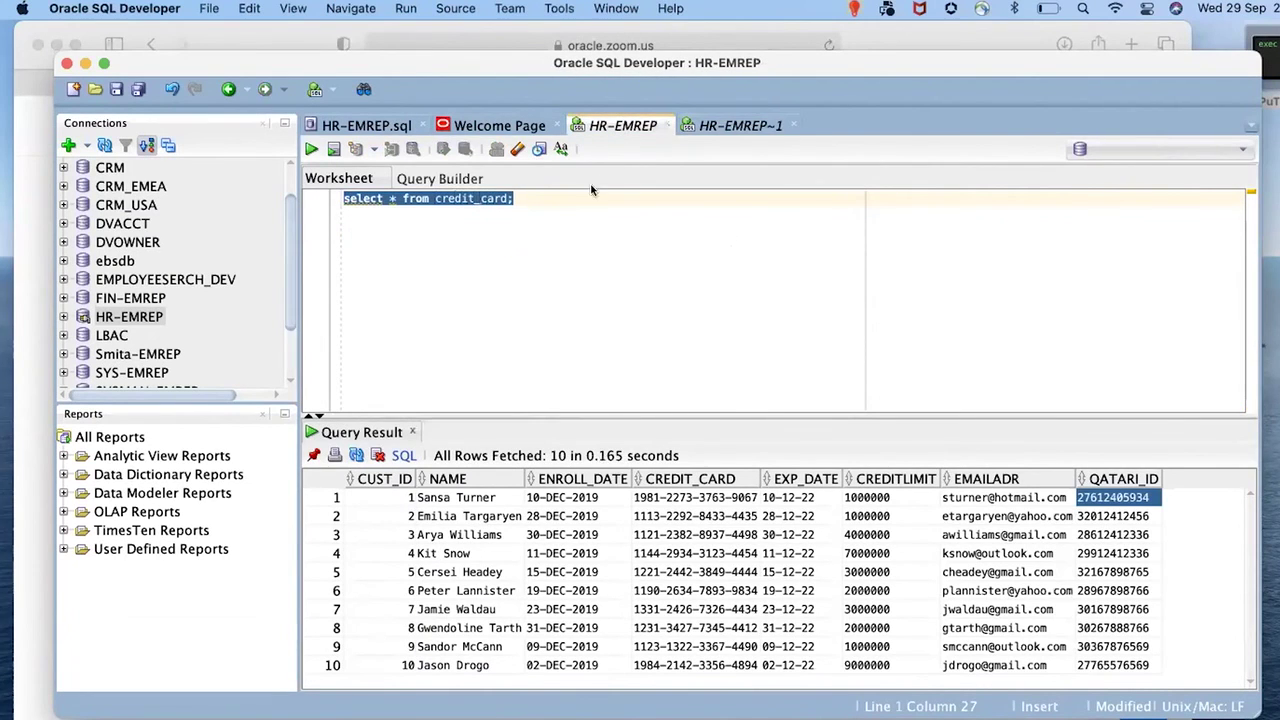
{"action": "left_click", "coordinate": [310, 149]}
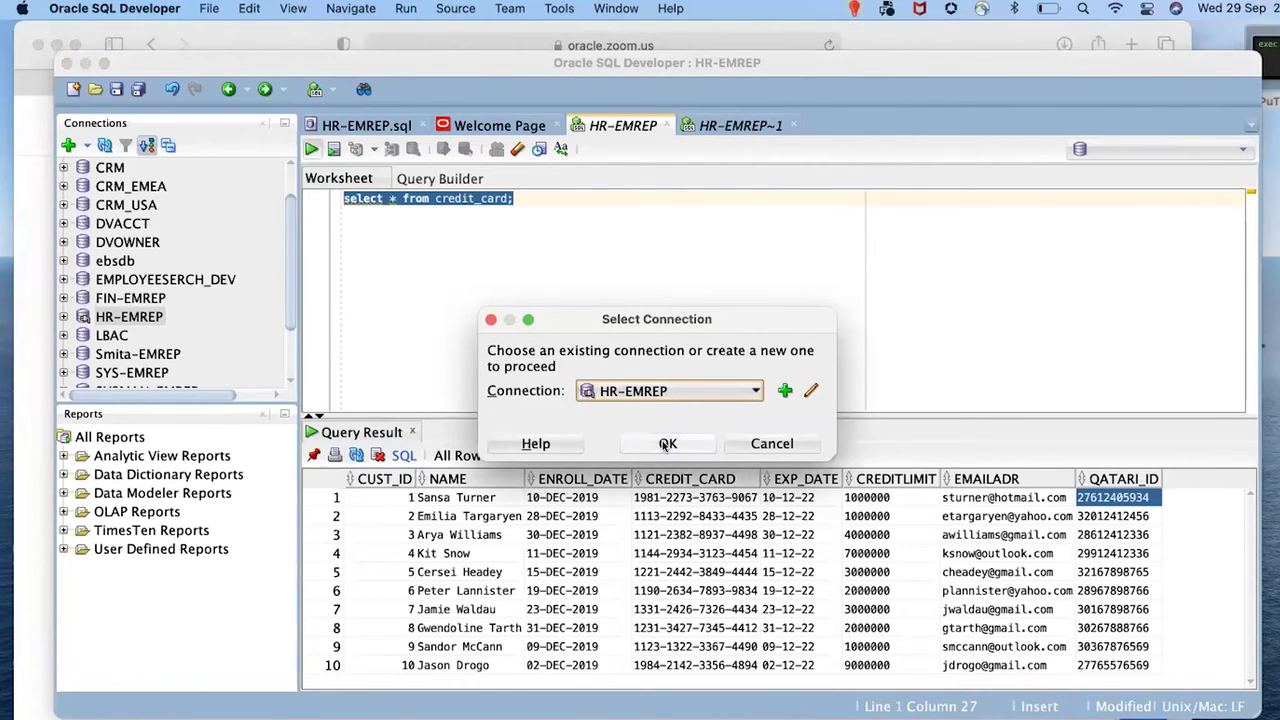
{"action": "left_click", "coordinate": [667, 443]}
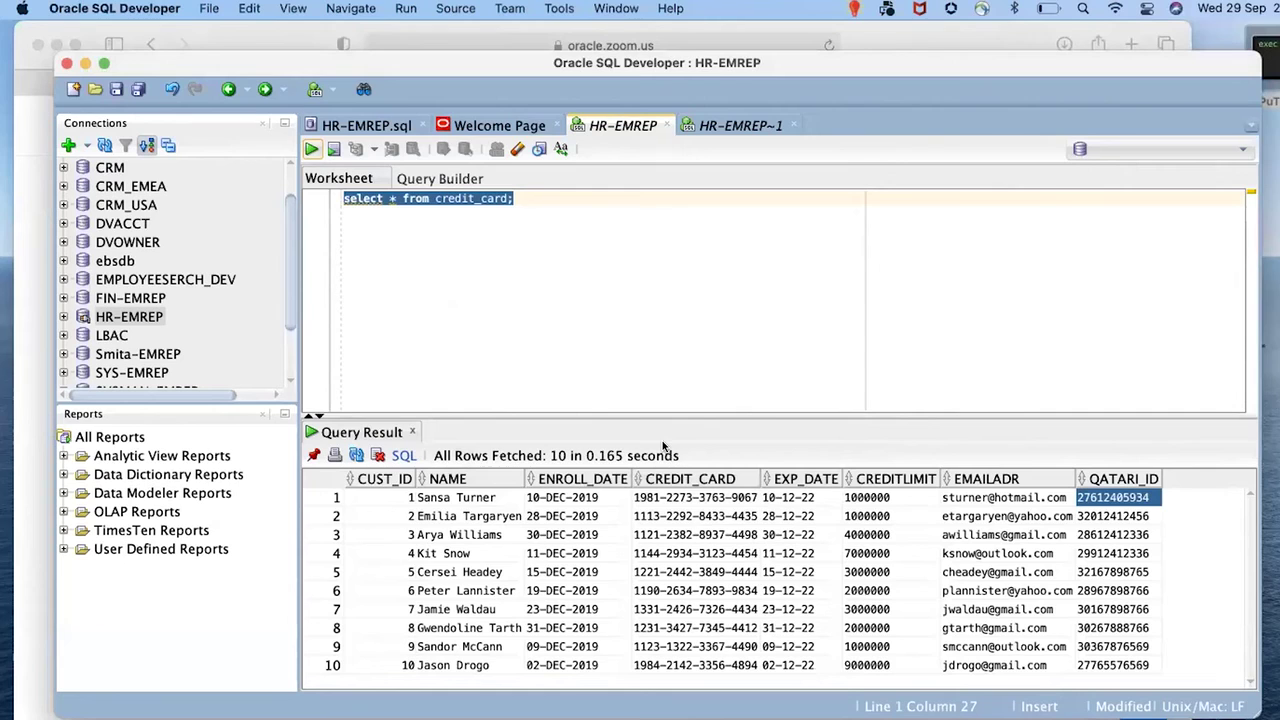
{"action": "left_click", "coordinate": [725, 125]}
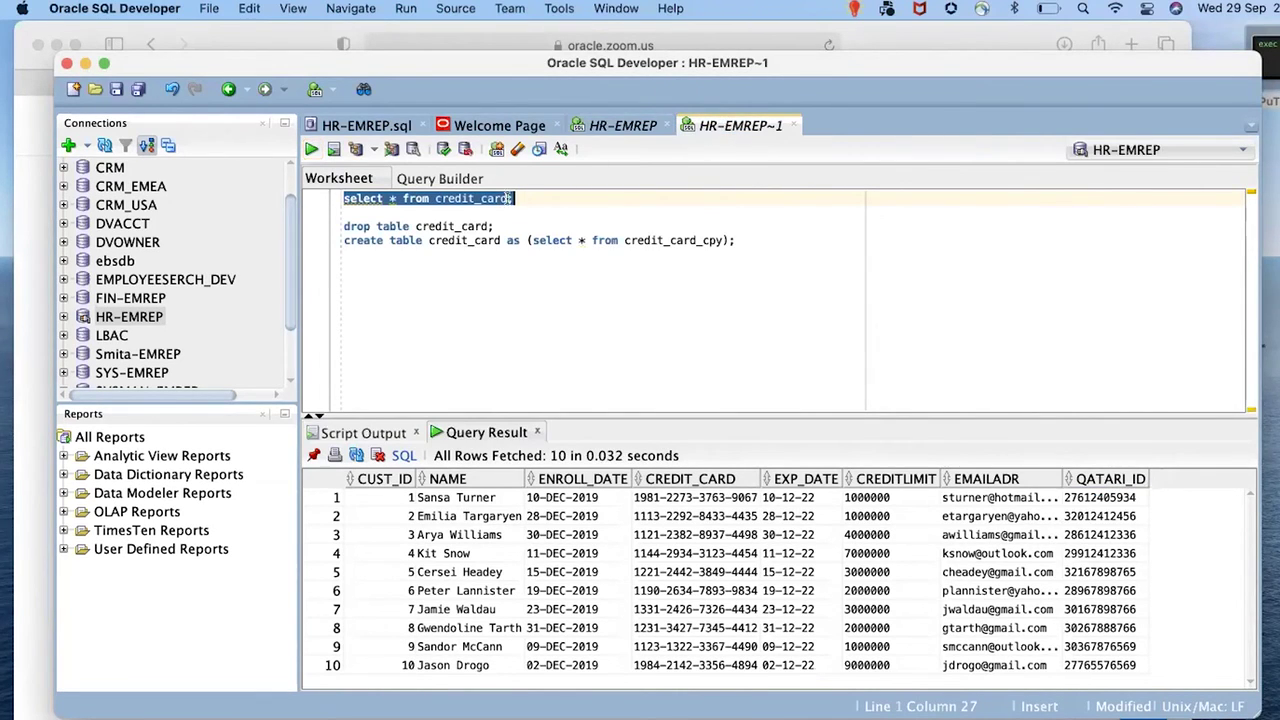
{"action": "left_click", "coordinate": [620, 125]}
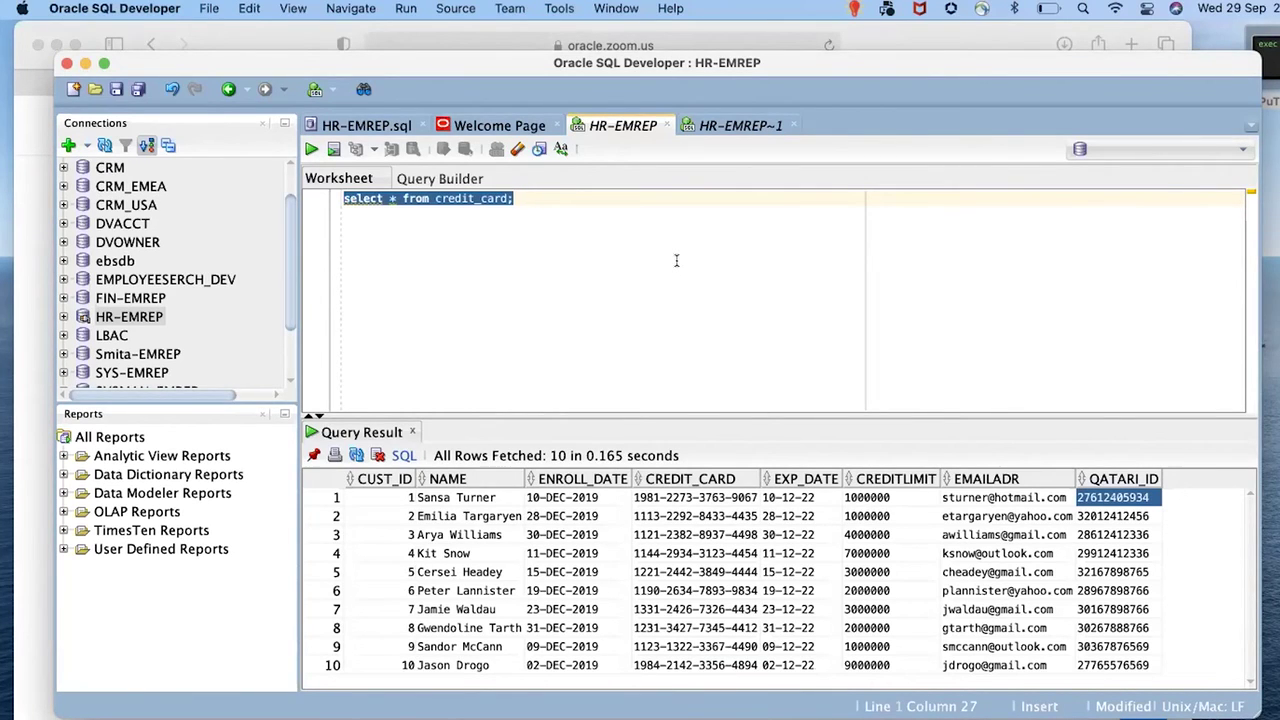
- Rerun "select * from credit_card;" in the HR-EMREP worksheet, acknowledging the reset database connection
{"action": "key", "text": "ctrl+Return"}
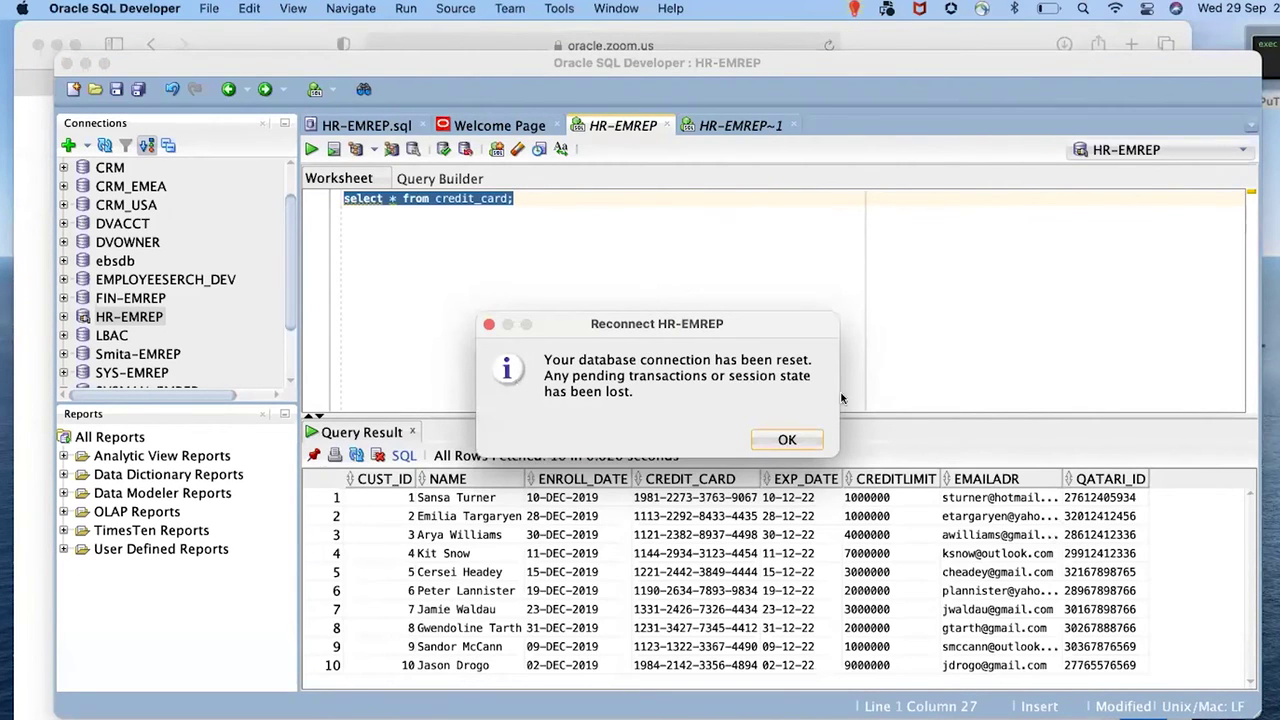
{"action": "left_click", "coordinate": [787, 440]}
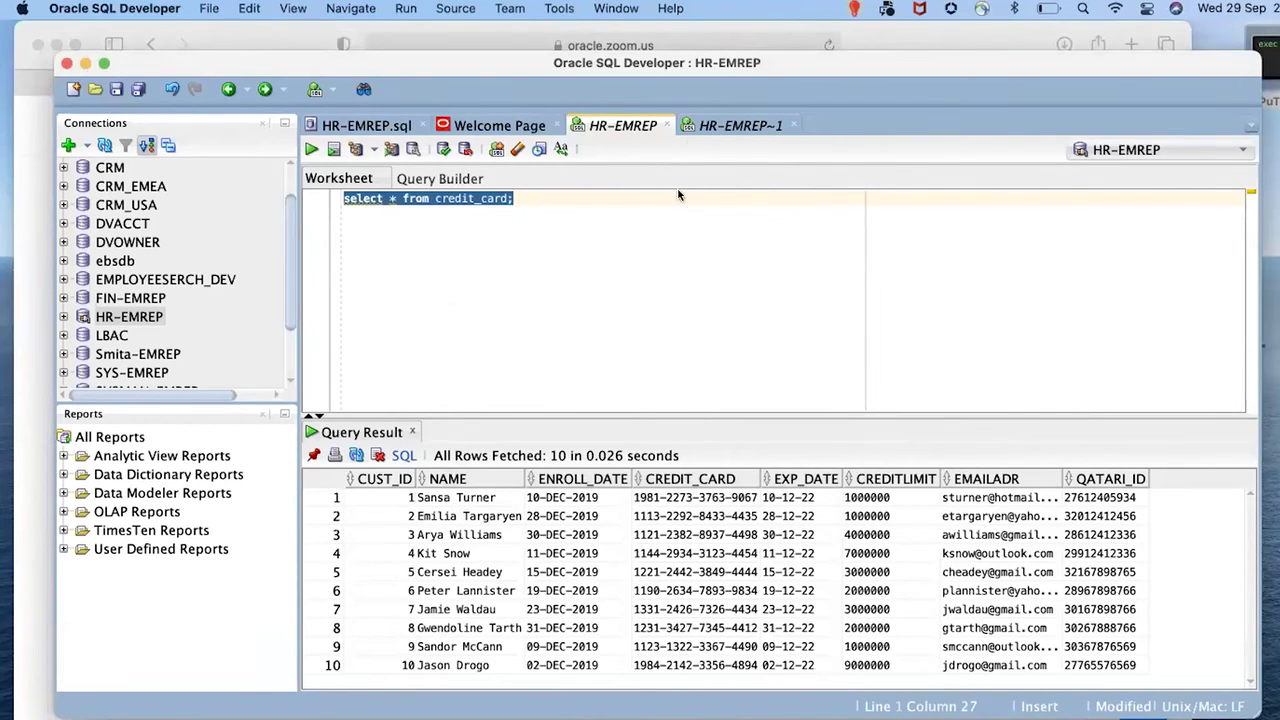
{"action": "left_click", "coordinate": [309, 150]}
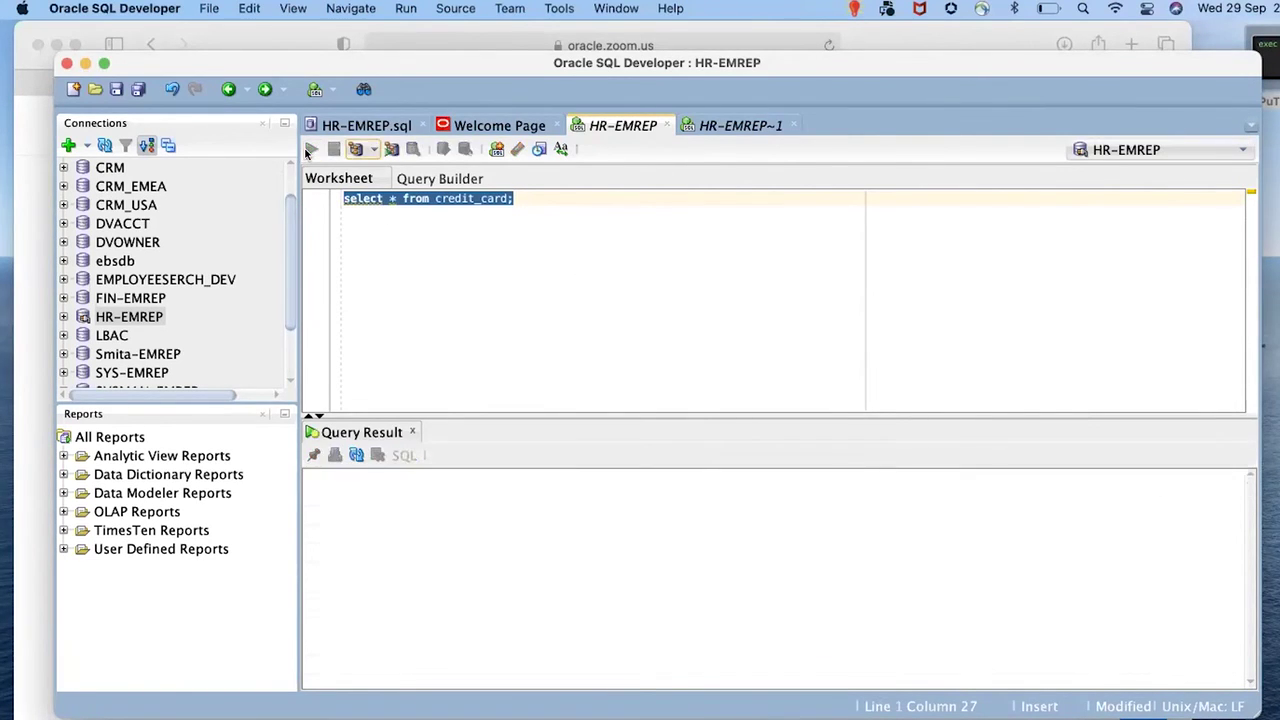
{"action": "left_click", "coordinate": [309, 150]}
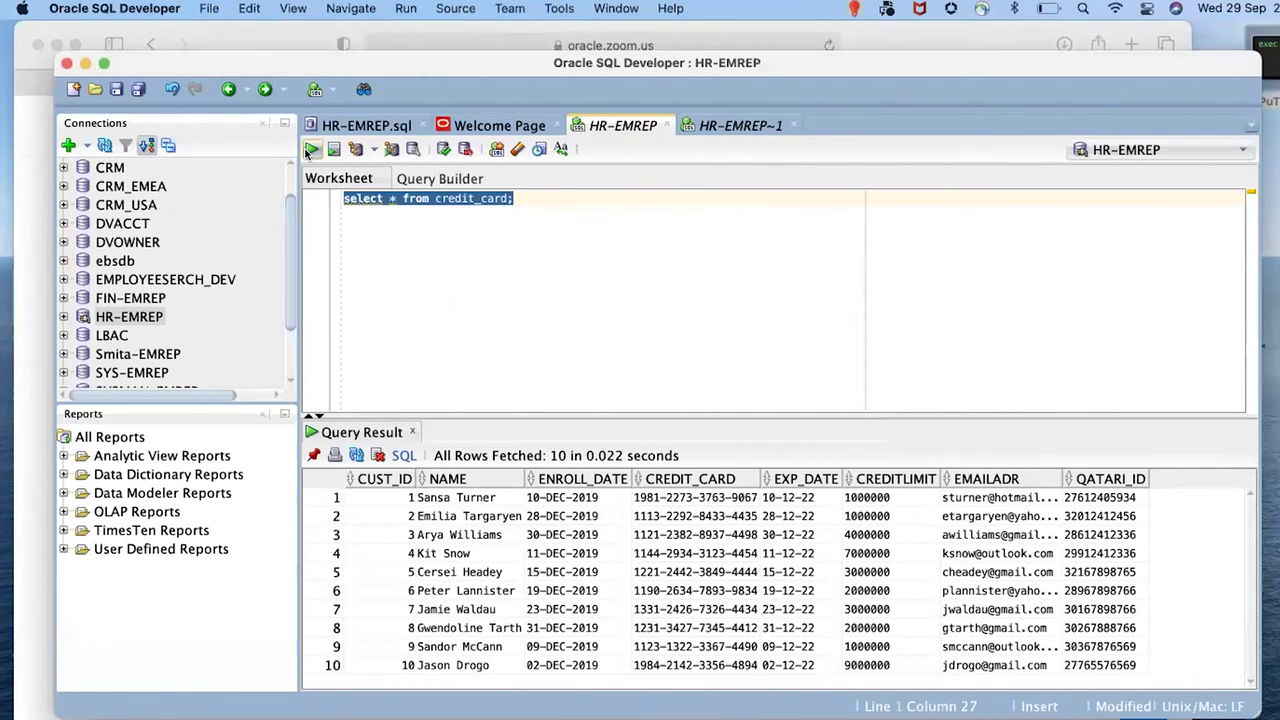
- Run "select * from credit_card;" in the HR-EMREP~1 worksheet and switch back to the masking definitions in Enterprise Manager
{"action": "left_click", "coordinate": [740, 125]}
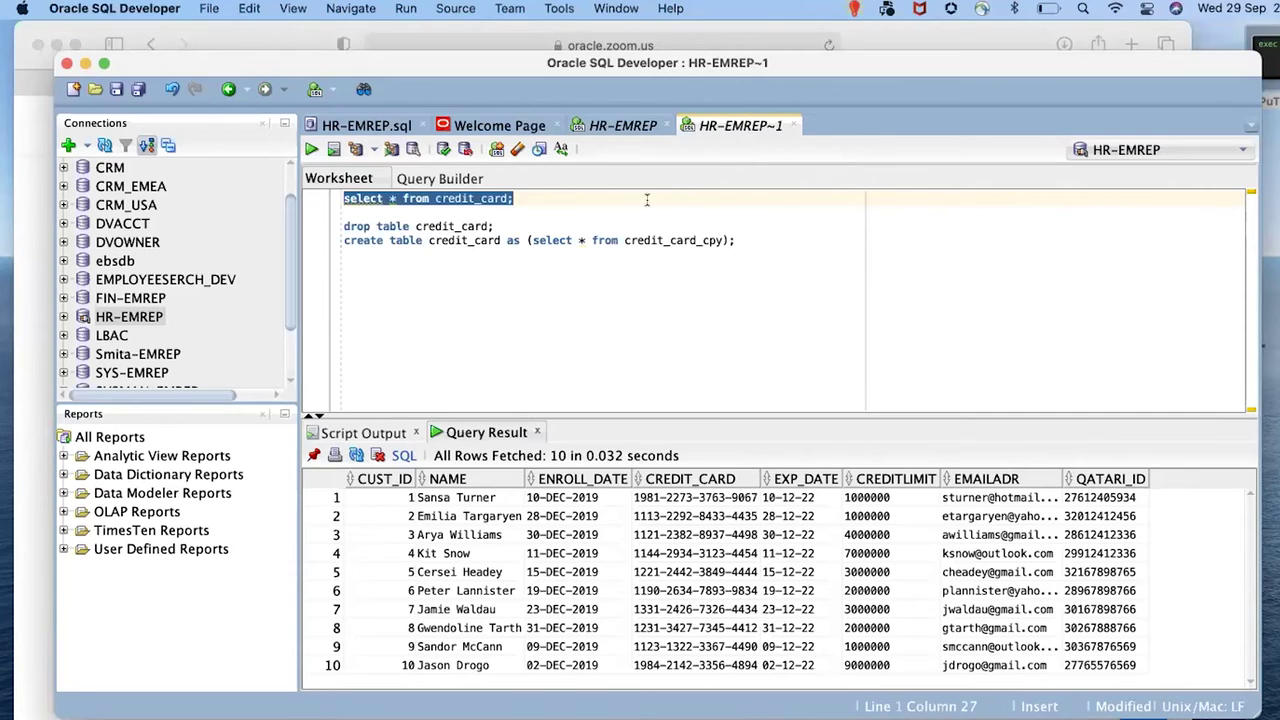
{"action": "left_click", "coordinate": [312, 150]}
{"action": "key", "text": "ctrl+Right"}
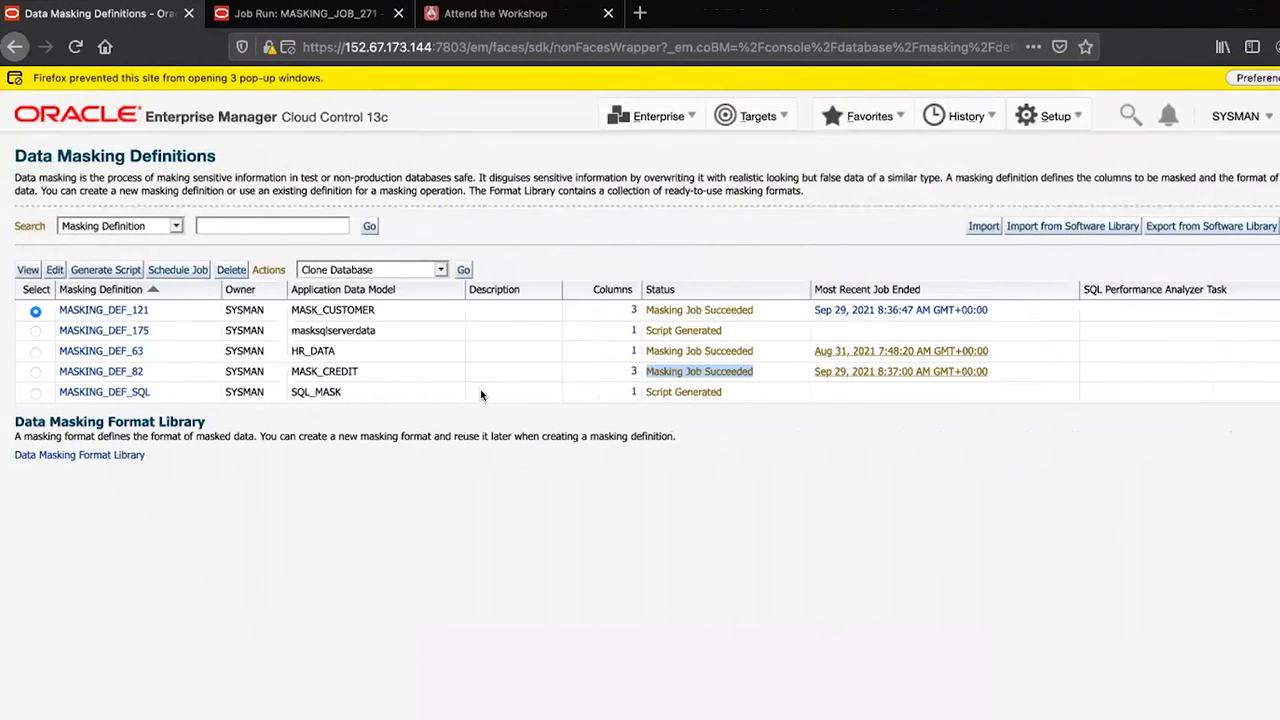
- Open another in-database masking job for MASKING_DEF_82 and declare that the selected target is not a production database
{"action": "left_click", "coordinate": [35, 372]}
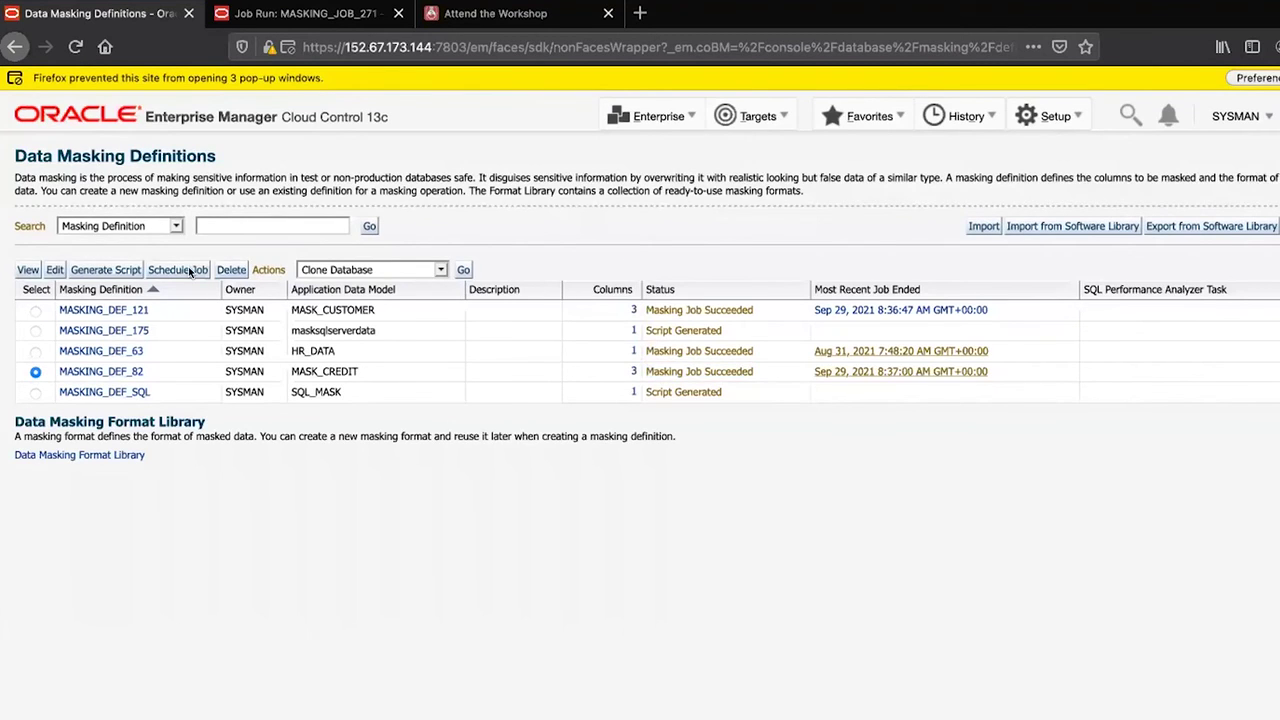
{"action": "left_click", "coordinate": [190, 272]}
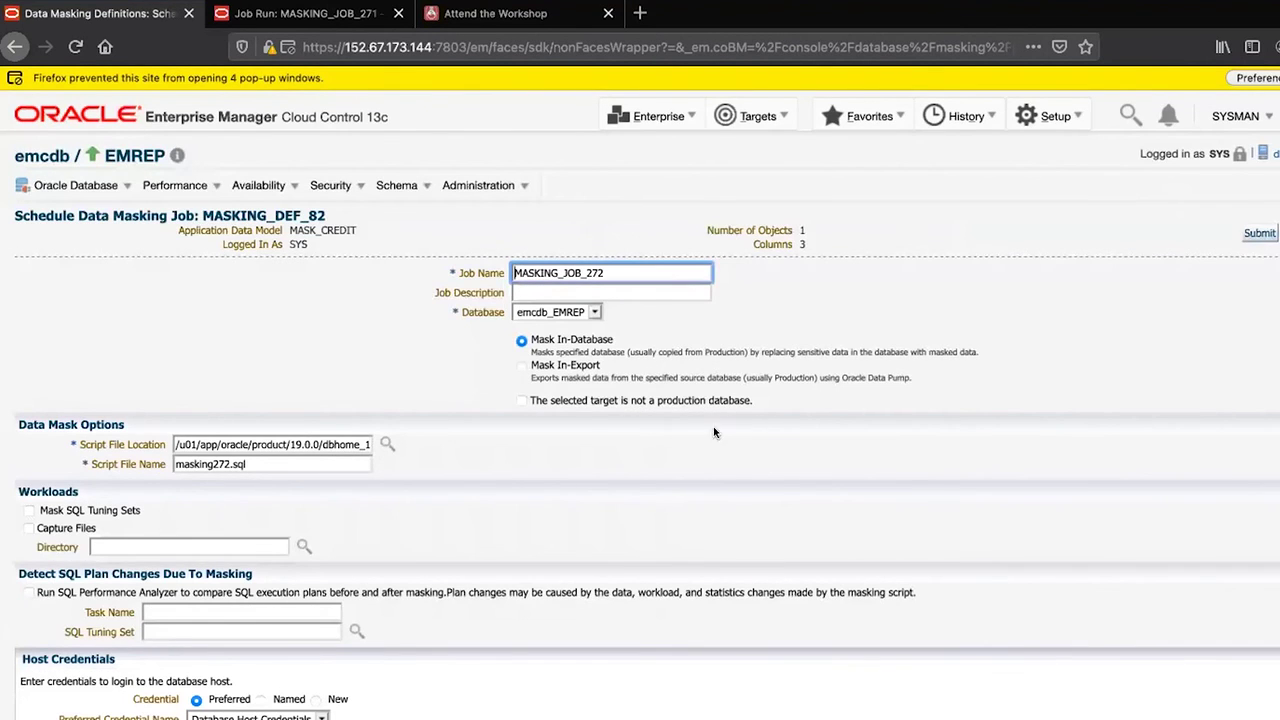
{"action": "left_click", "coordinate": [521, 400]}
- Use the named OS_ORACLE host credential and named SYS database credential, and submit the MASKING_DEF_82 masking job
{"action": "scroll", "coordinate": [281, 380], "scroll_direction": "down", "scroll_amount": 4}
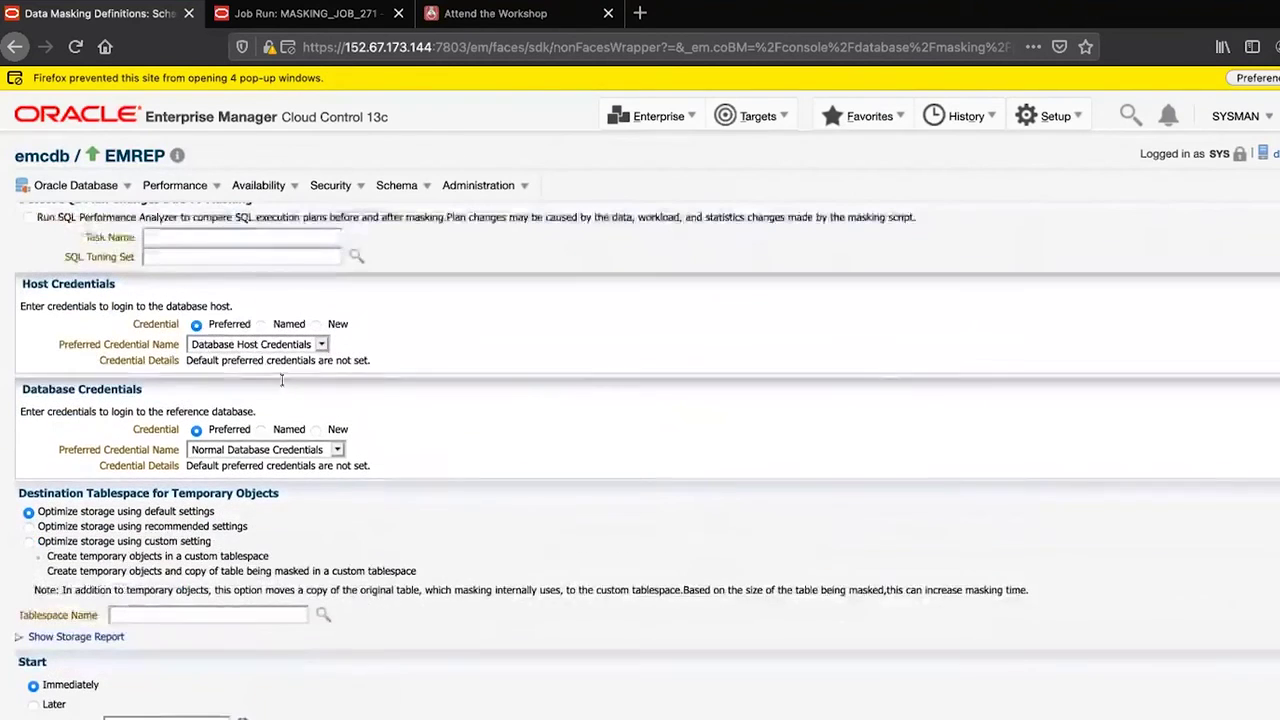
{"action": "left_click", "coordinate": [262, 324]}
{"action": "scroll", "coordinate": [319, 375], "scroll_direction": "up", "scroll_amount": 4}
{"action": "scroll", "coordinate": [341, 446], "scroll_direction": "down", "scroll_amount": 3}
{"action": "left_click", "coordinate": [340, 419]}
{"action": "left_click", "coordinate": [300, 418]}
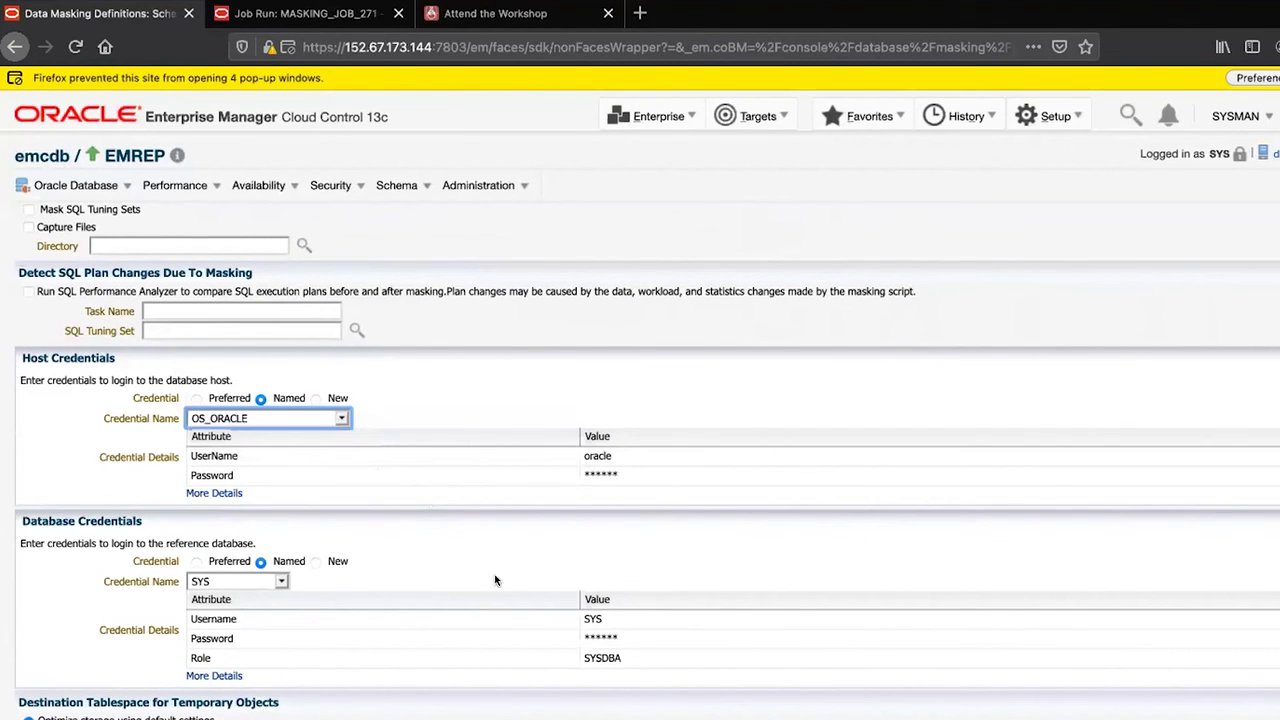
{"action": "scroll", "coordinate": [761, 601], "scroll_direction": "down", "scroll_amount": 2}
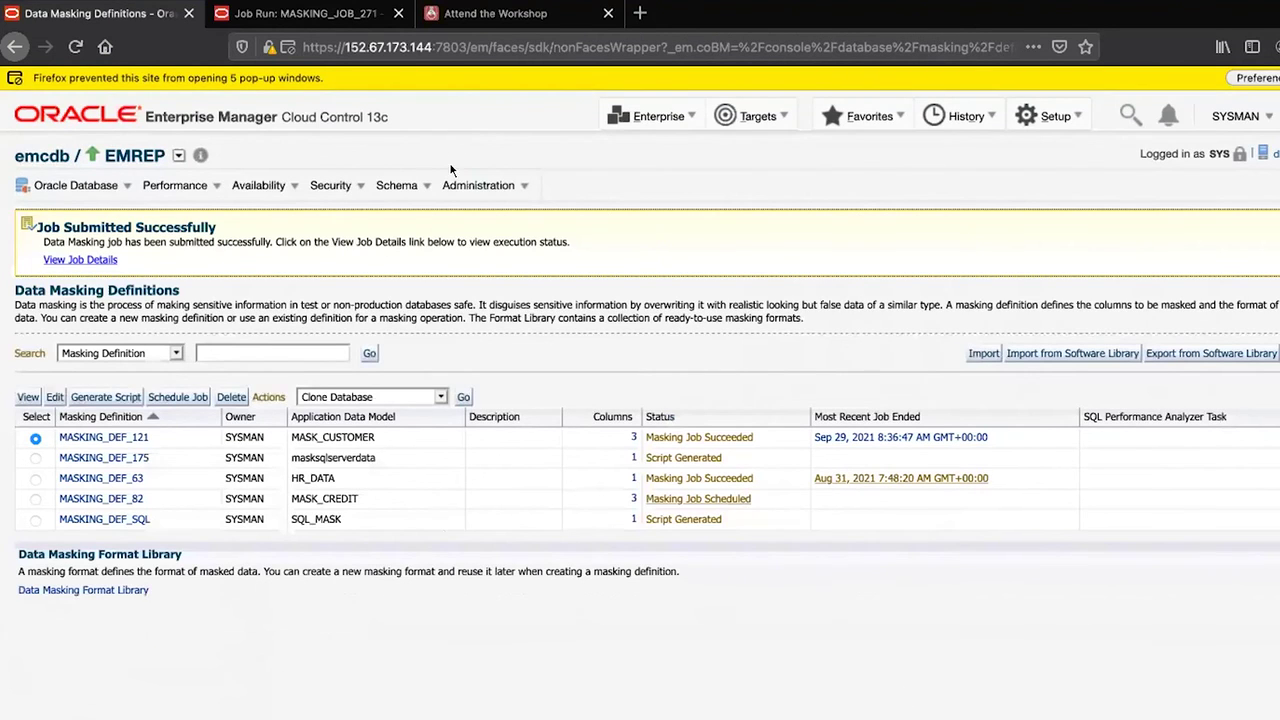
- Refresh the masking definitions list repeatedly to follow the job status of MASKING_DEF_82
{"action": "left_click", "coordinate": [368, 354]}
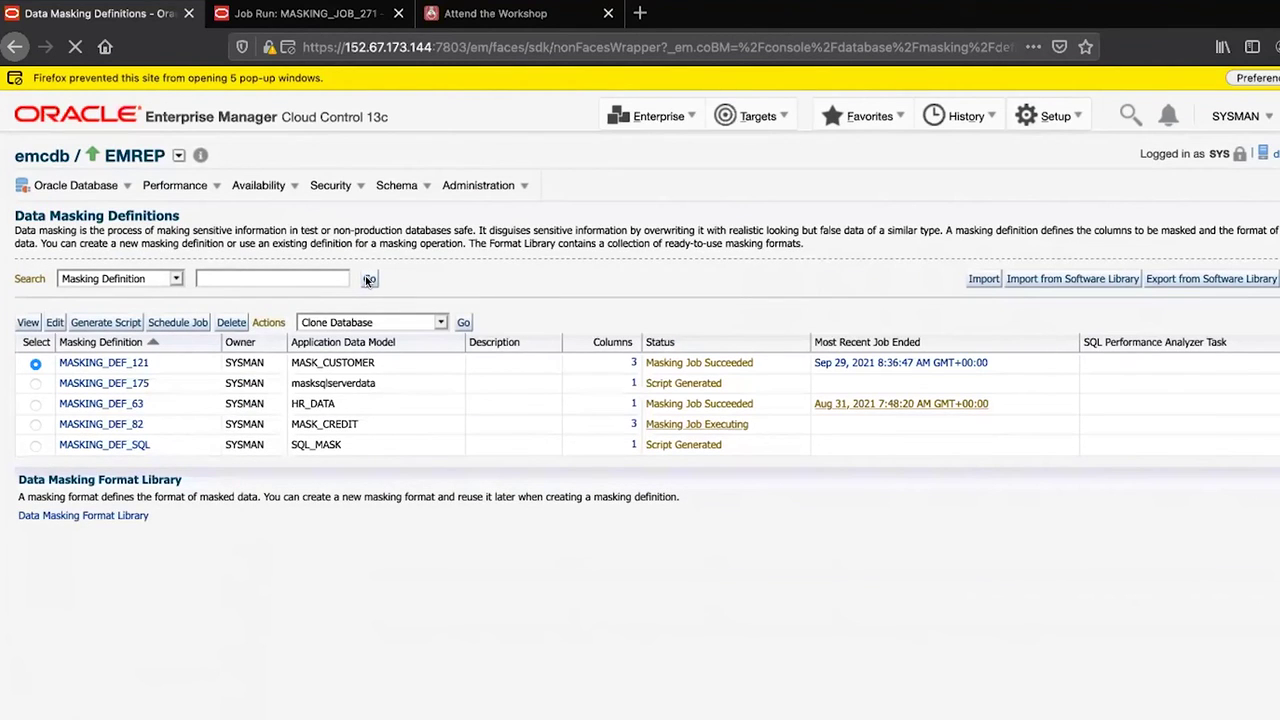
{"action": "left_click", "coordinate": [368, 278]}
{"action": "left_click", "coordinate": [368, 280]}
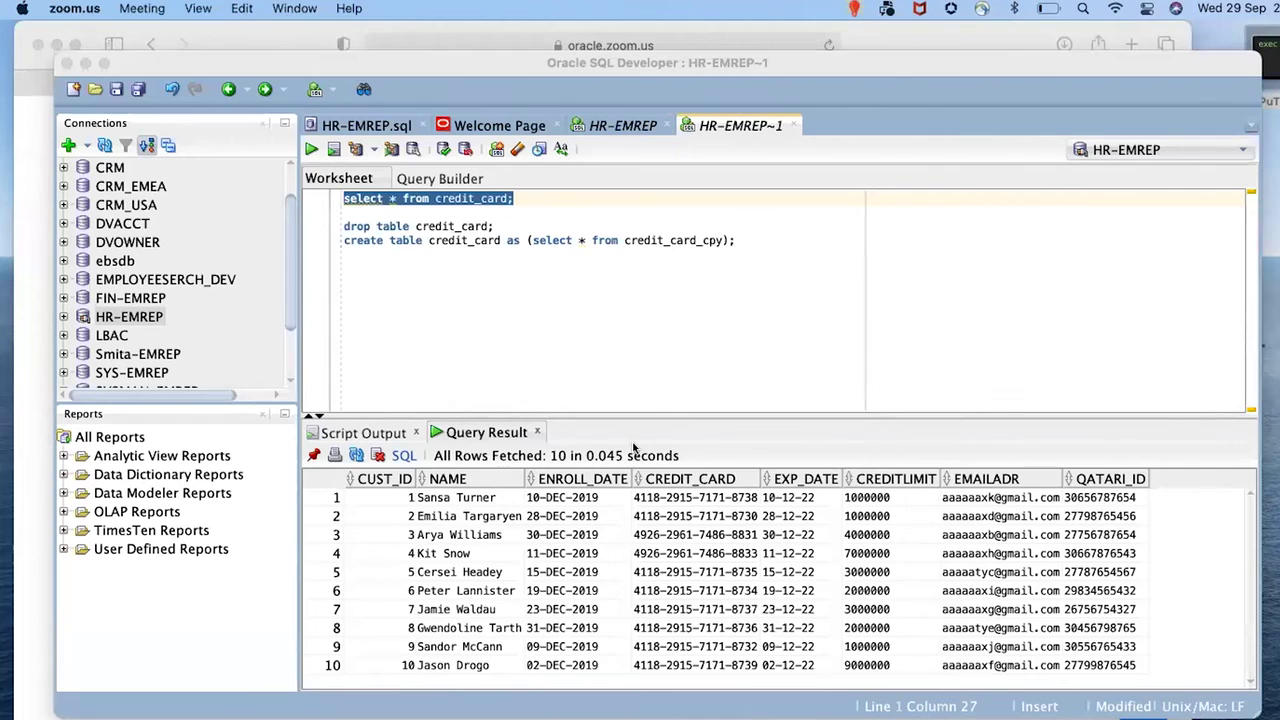
- In SQL Developer's HR-EMREP worksheet, inspect the first customer's name and original credit card number for comparison with the masked data
{"action": "left_click", "coordinate": [610, 128]}
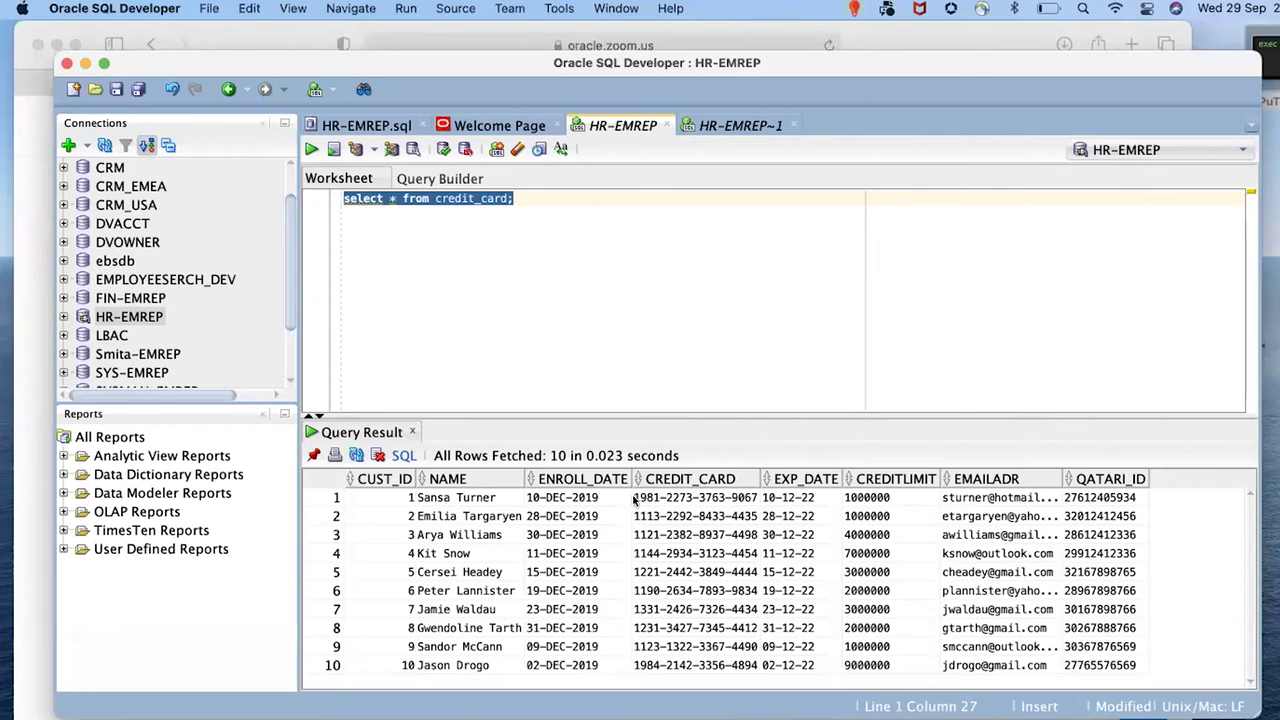
{"action": "left_click", "coordinate": [493, 503]}
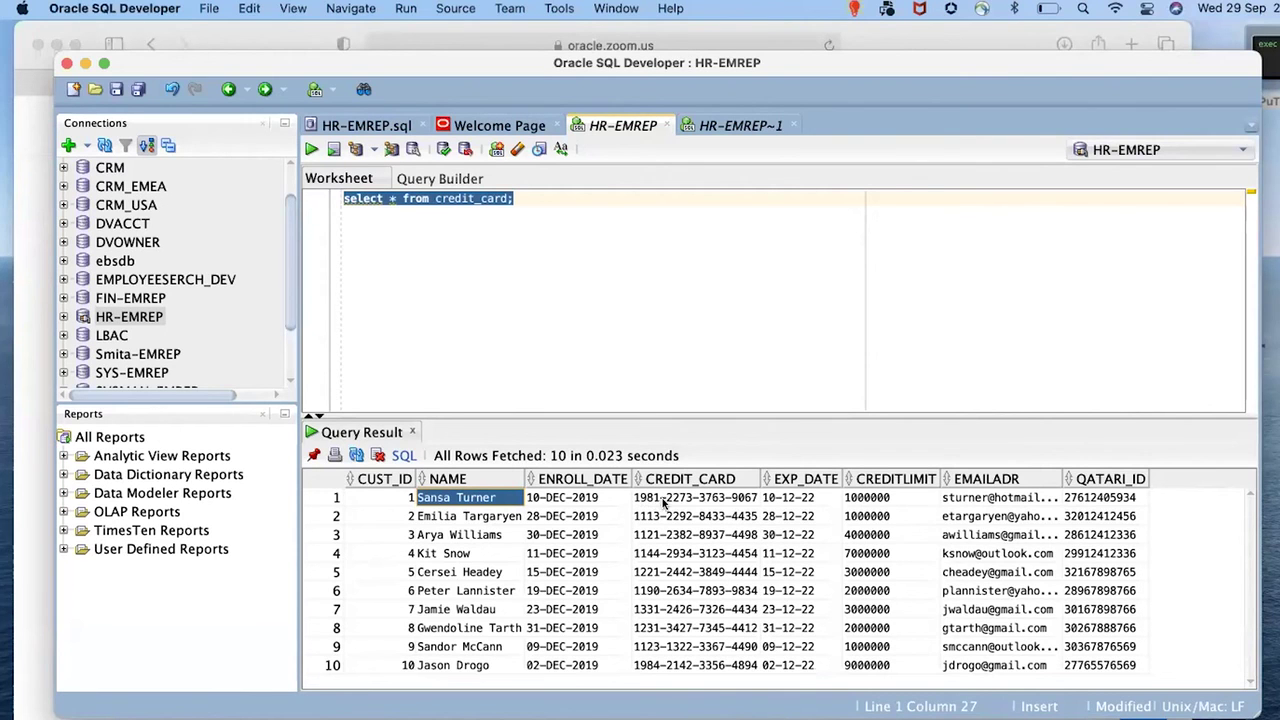
{"action": "left_click", "coordinate": [738, 505]}
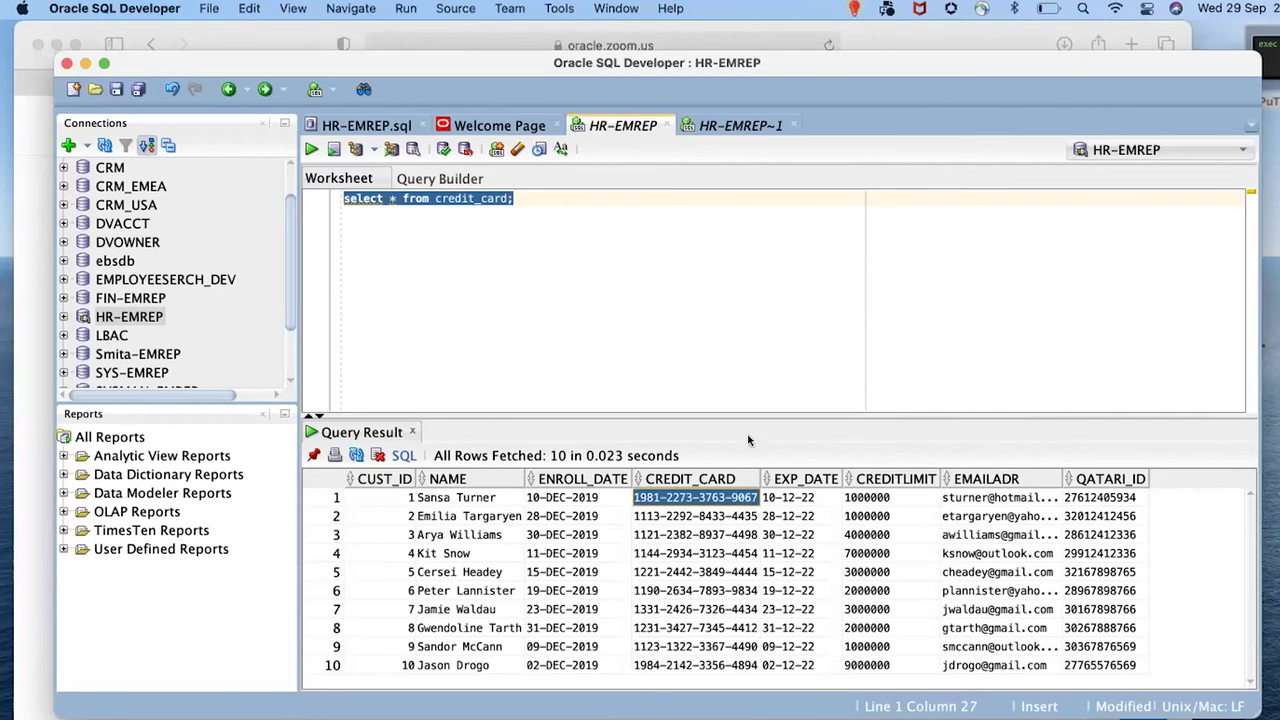
- Compare the first customer's masked credit card number and email address in the HR-EMREP~1 worksheet with the originals in HR-EMREP
{"action": "left_click", "coordinate": [725, 127]}
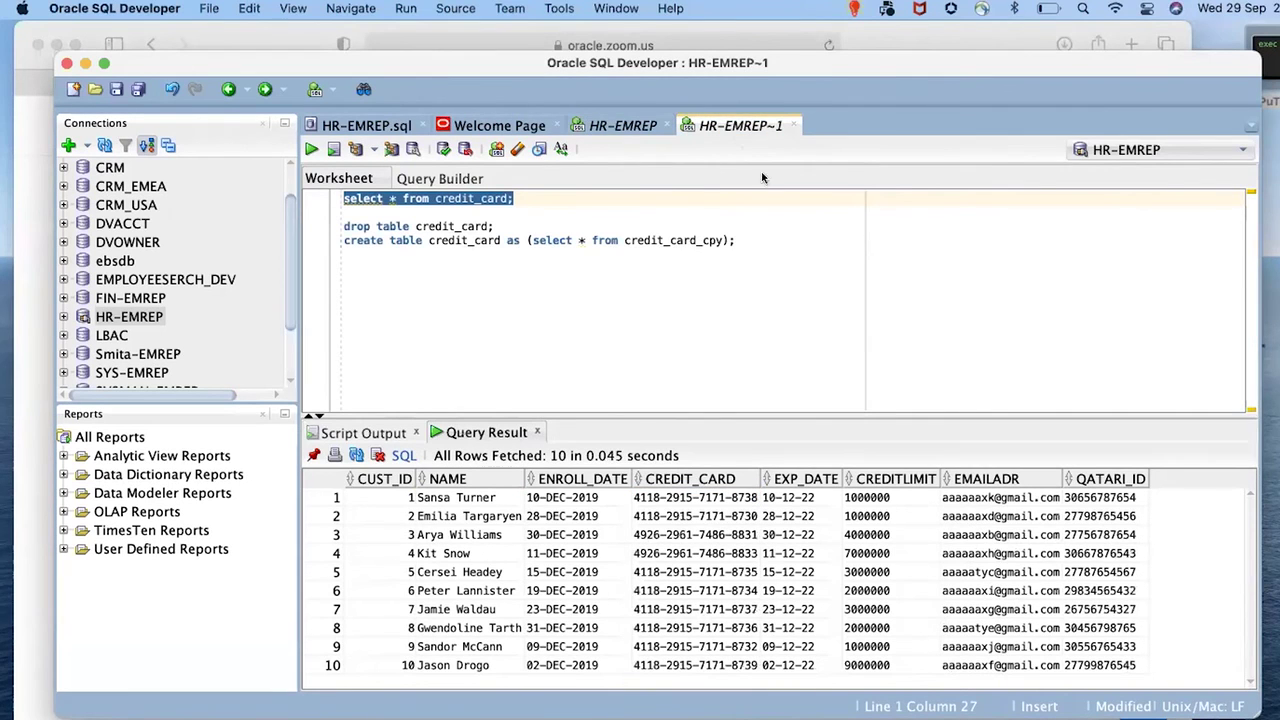
{"action": "left_click", "coordinate": [636, 498]}
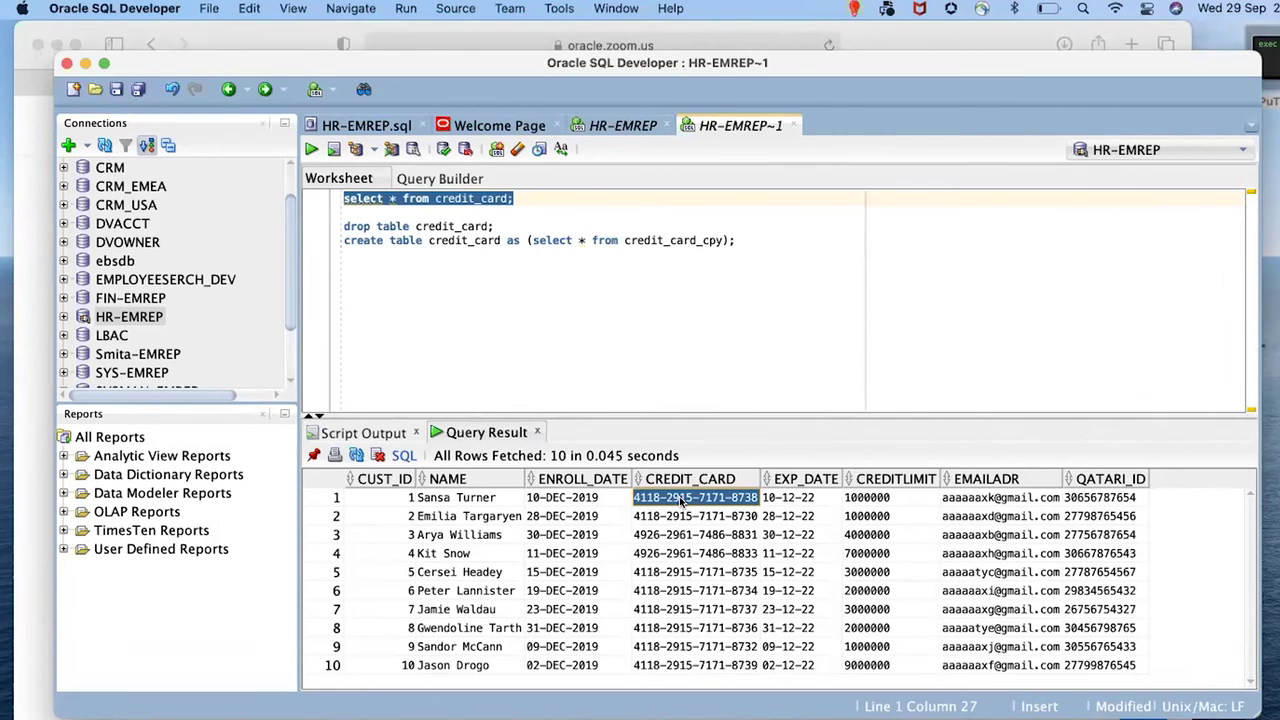
{"action": "left_click", "coordinate": [613, 127]}
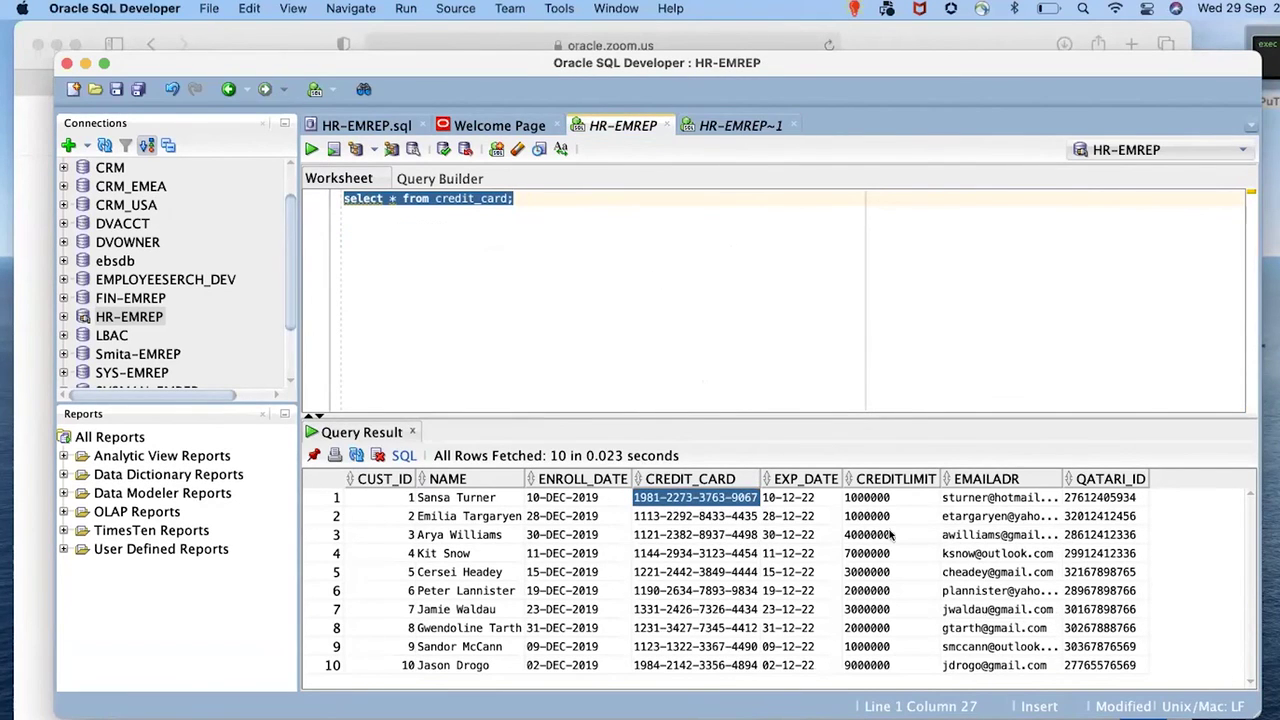
{"action": "left_click", "coordinate": [975, 499]}
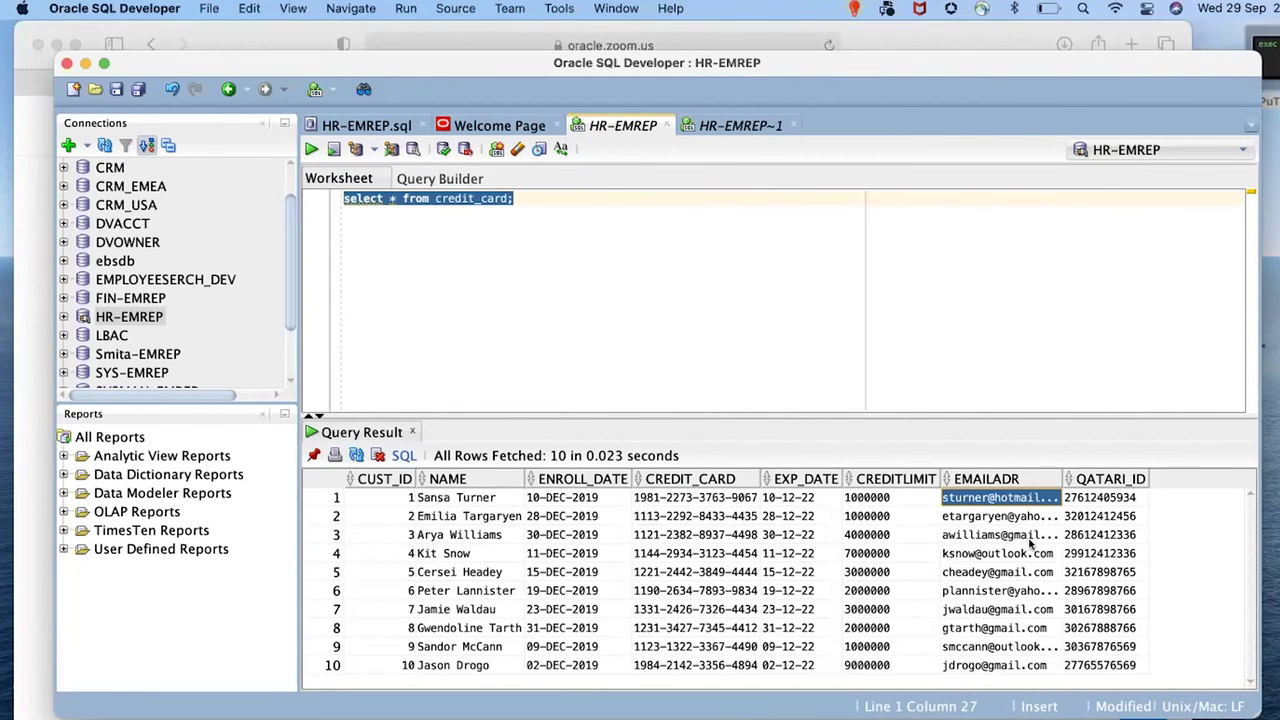
{"action": "left_click", "coordinate": [722, 128]}
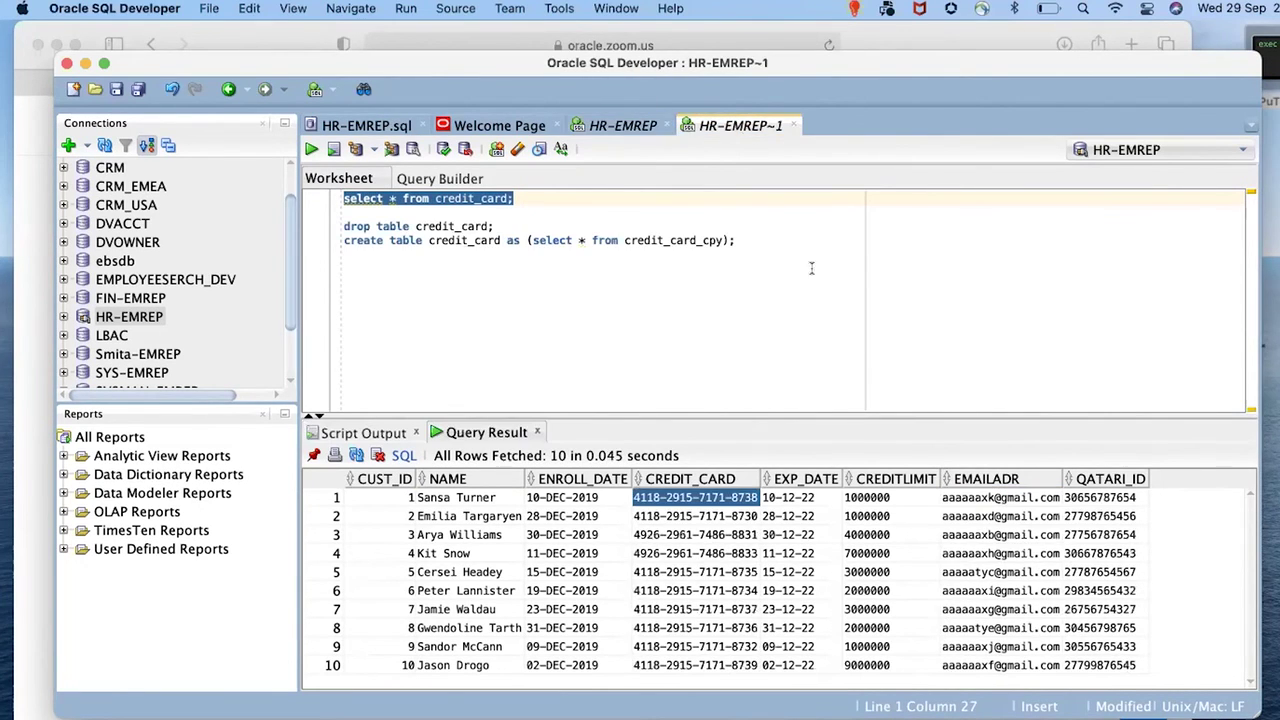
{"action": "left_click", "coordinate": [964, 498]}
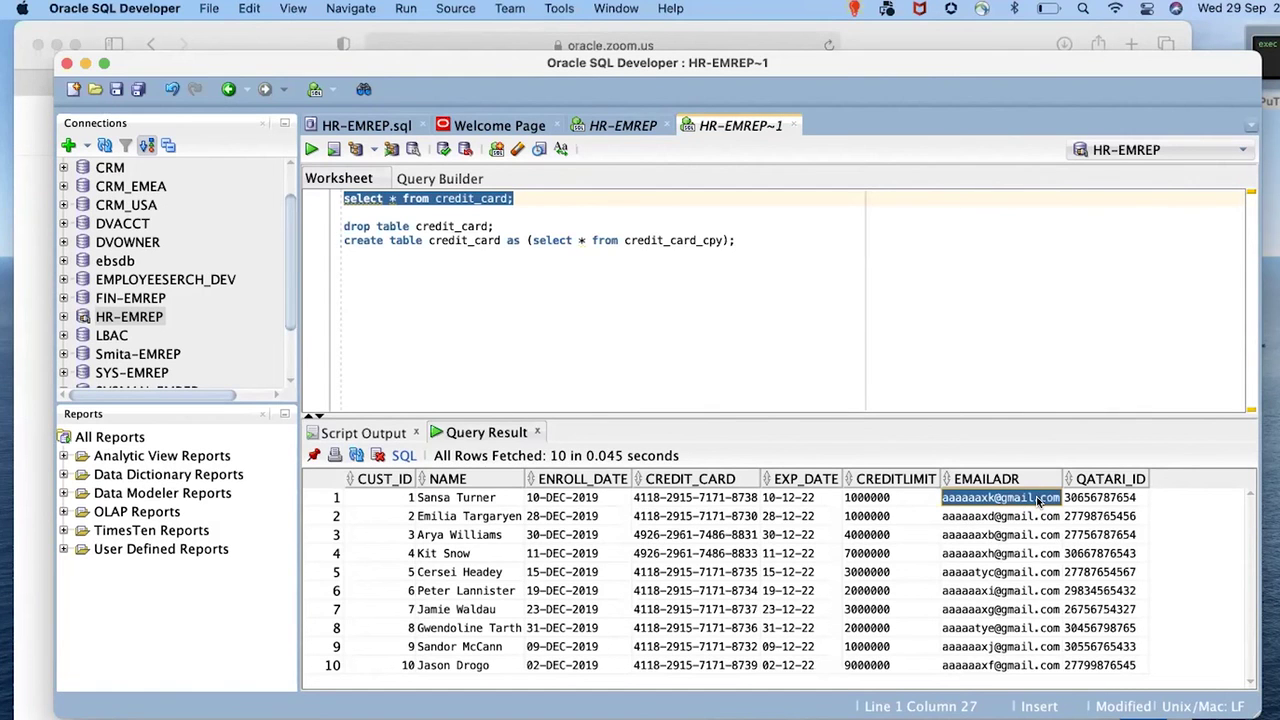
- Compare the first customer's original QATARI_ID value in HR-EMREP with the masked one in HR-EMREP~1
{"action": "left_click", "coordinate": [623, 126]}
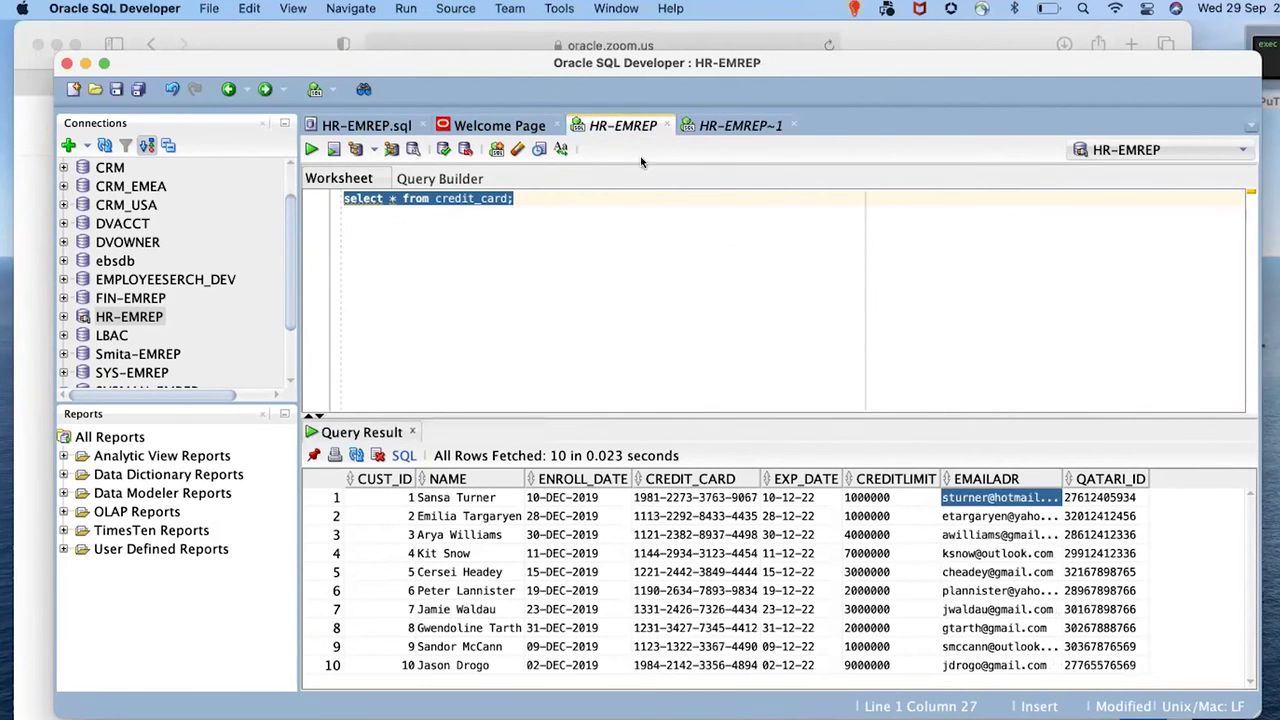
{"action": "left_click", "coordinate": [1090, 502]}
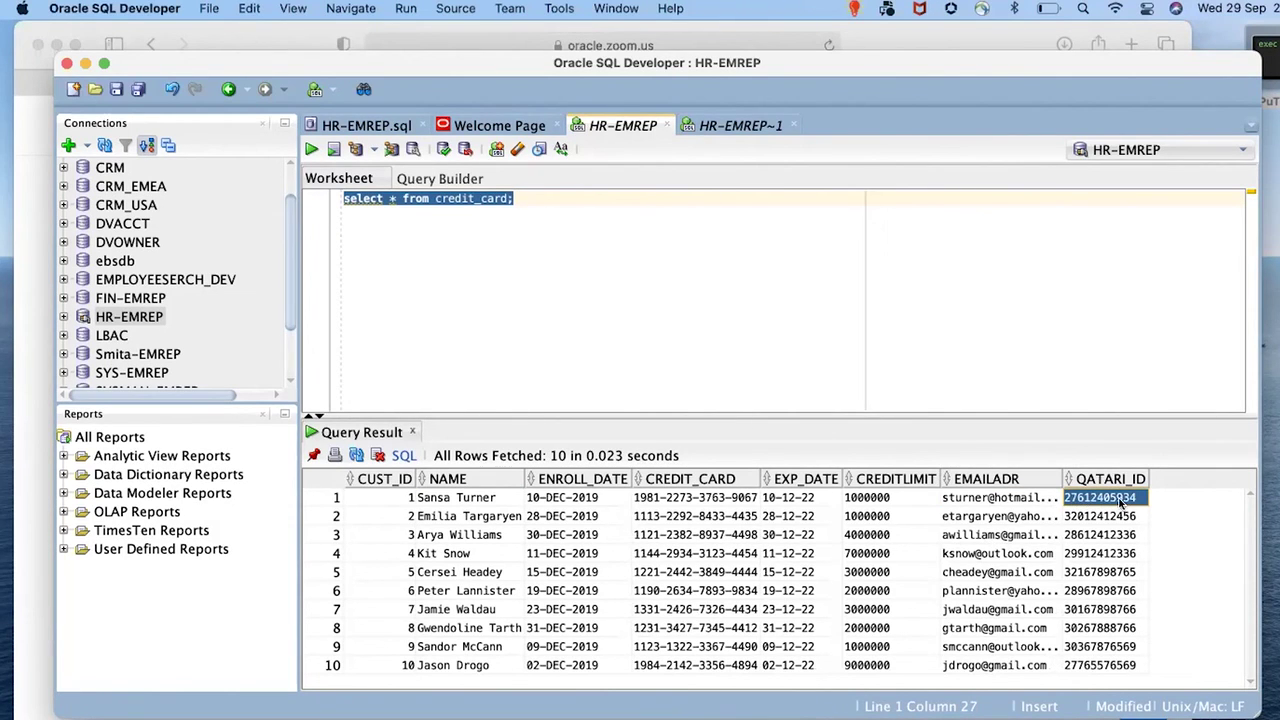
{"action": "left_click", "coordinate": [738, 127]}
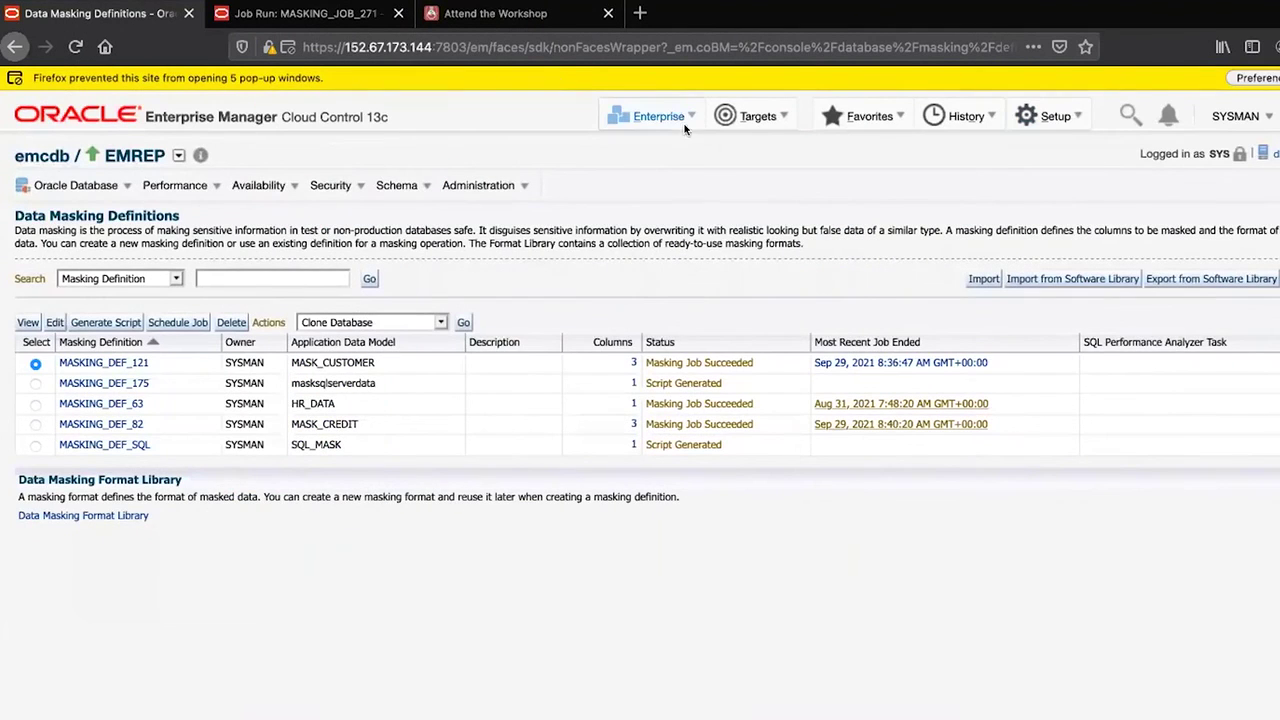
- In Enterprise Manager, go to the Data Subsetting Definitions and open the sample subset definition for editing
{"action": "left_click", "coordinate": [673, 117]}
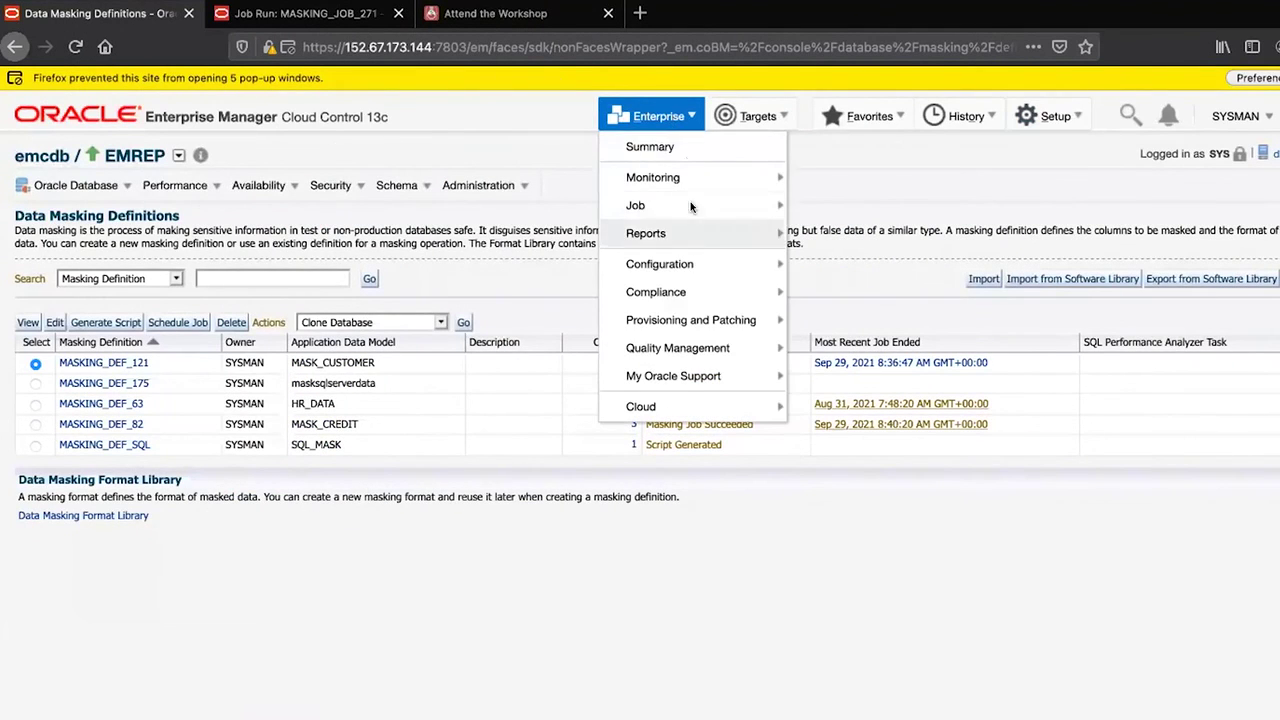
{"action": "mouse_move", "coordinate": [703, 353]}
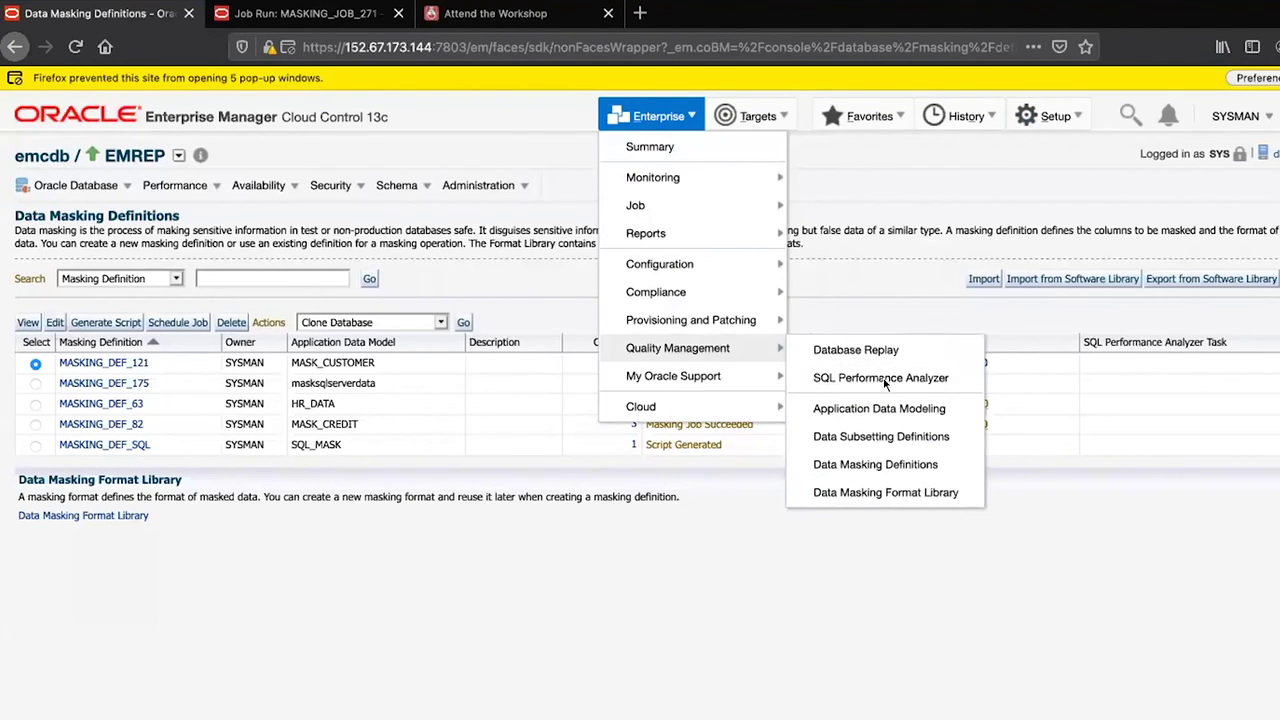
{"action": "left_click", "coordinate": [887, 437]}
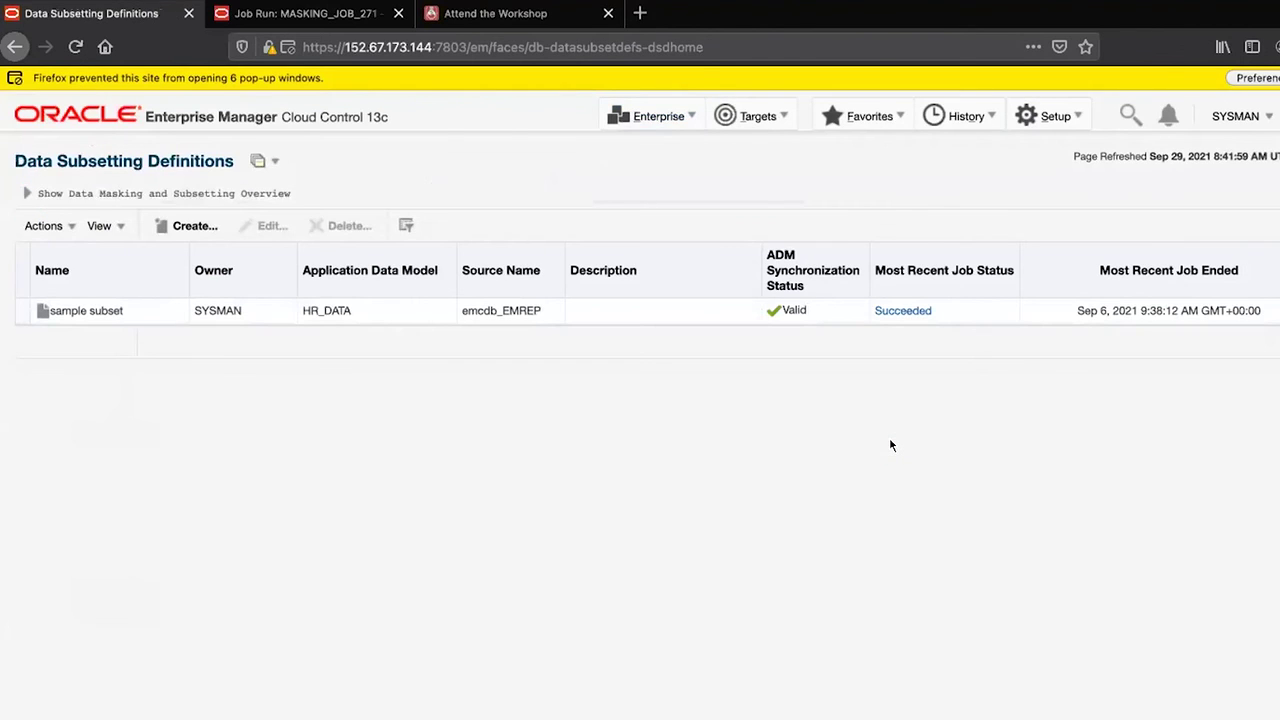
{"action": "left_click", "coordinate": [136, 311]}
{"action": "left_click", "coordinate": [270, 225]}
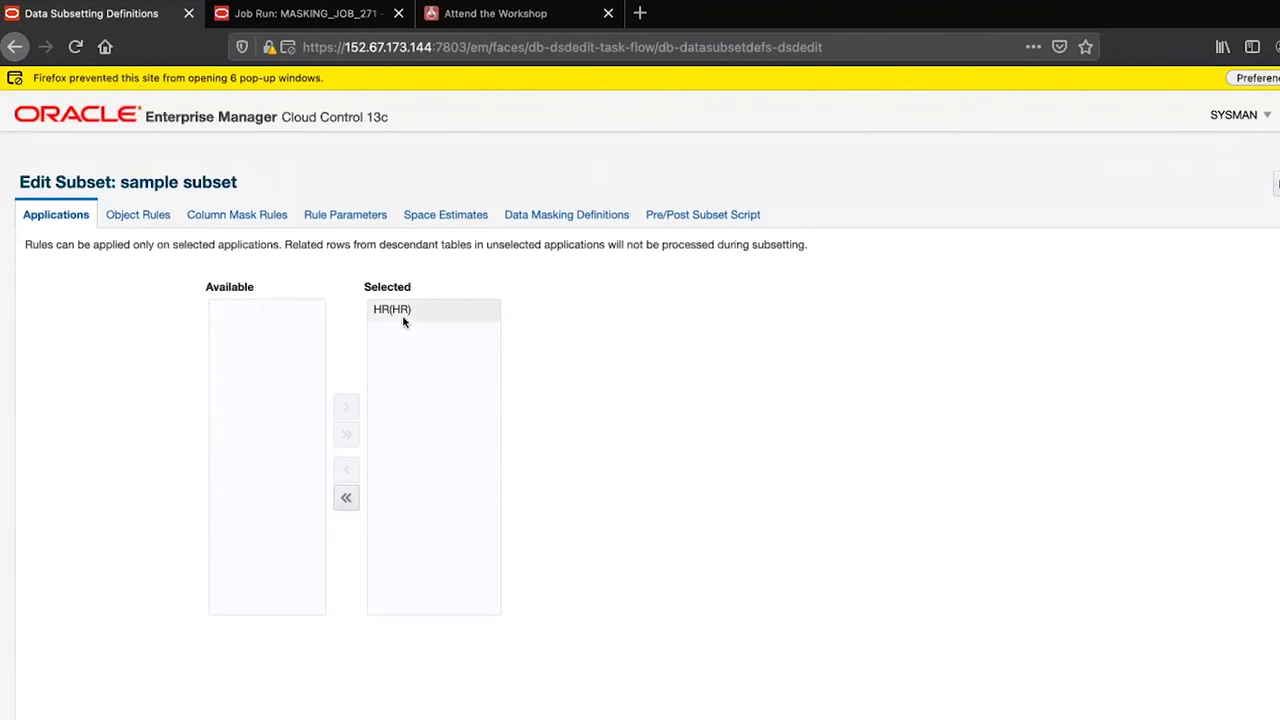
- Review the sample subset's column mask rules, rule parameters and object rules, including the rule for DEPARTMENTS
{"action": "left_click", "coordinate": [224, 219]}
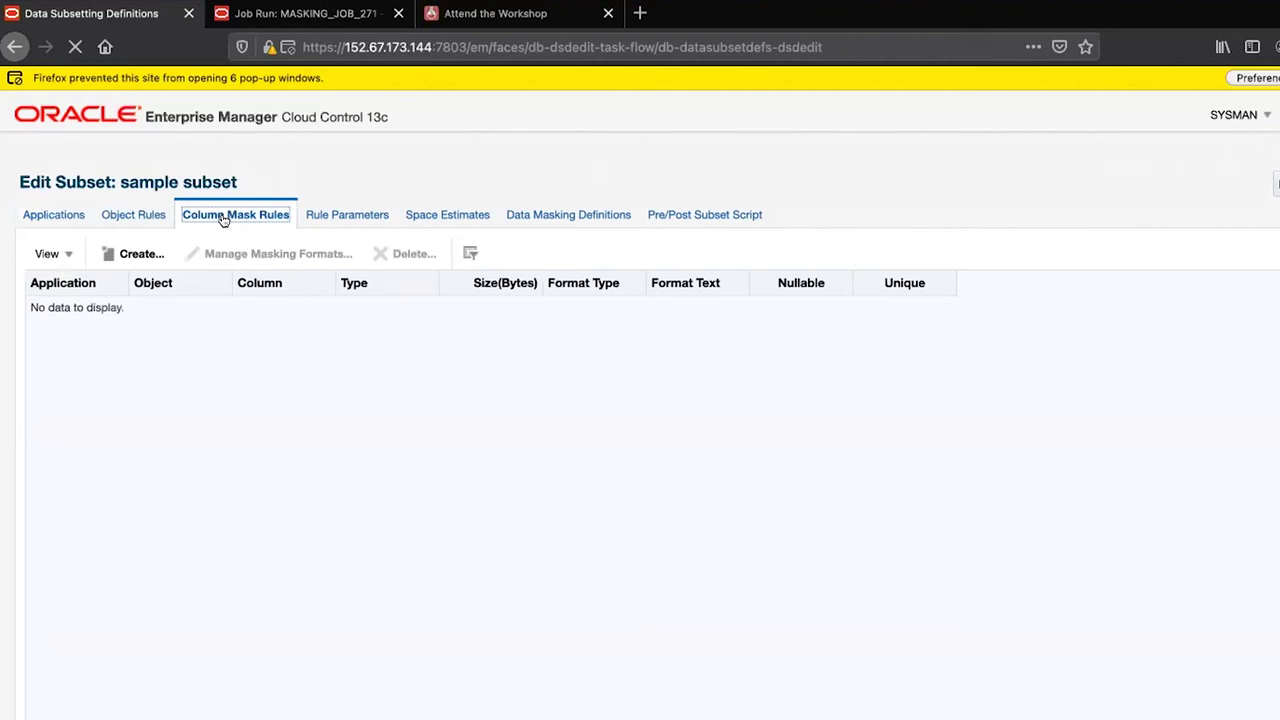
{"action": "left_click", "coordinate": [312, 216]}
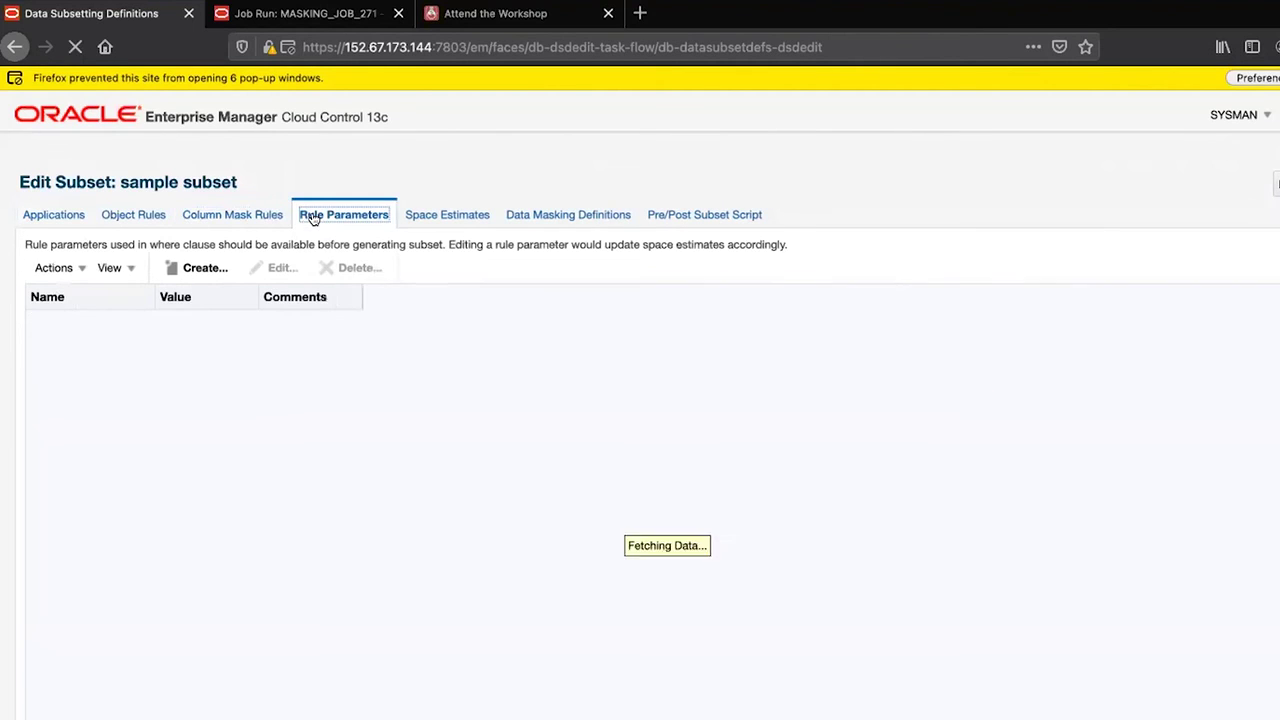
{"action": "left_click", "coordinate": [126, 218]}
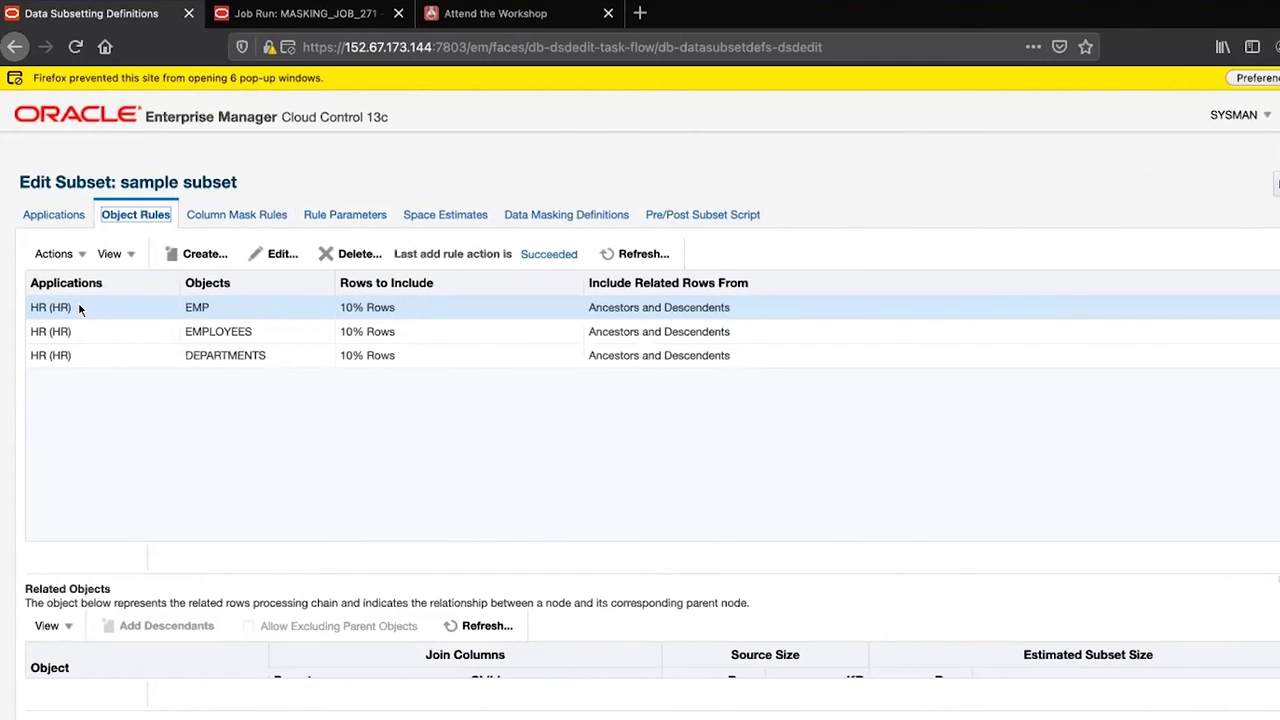
{"action": "left_click", "coordinate": [130, 365]}
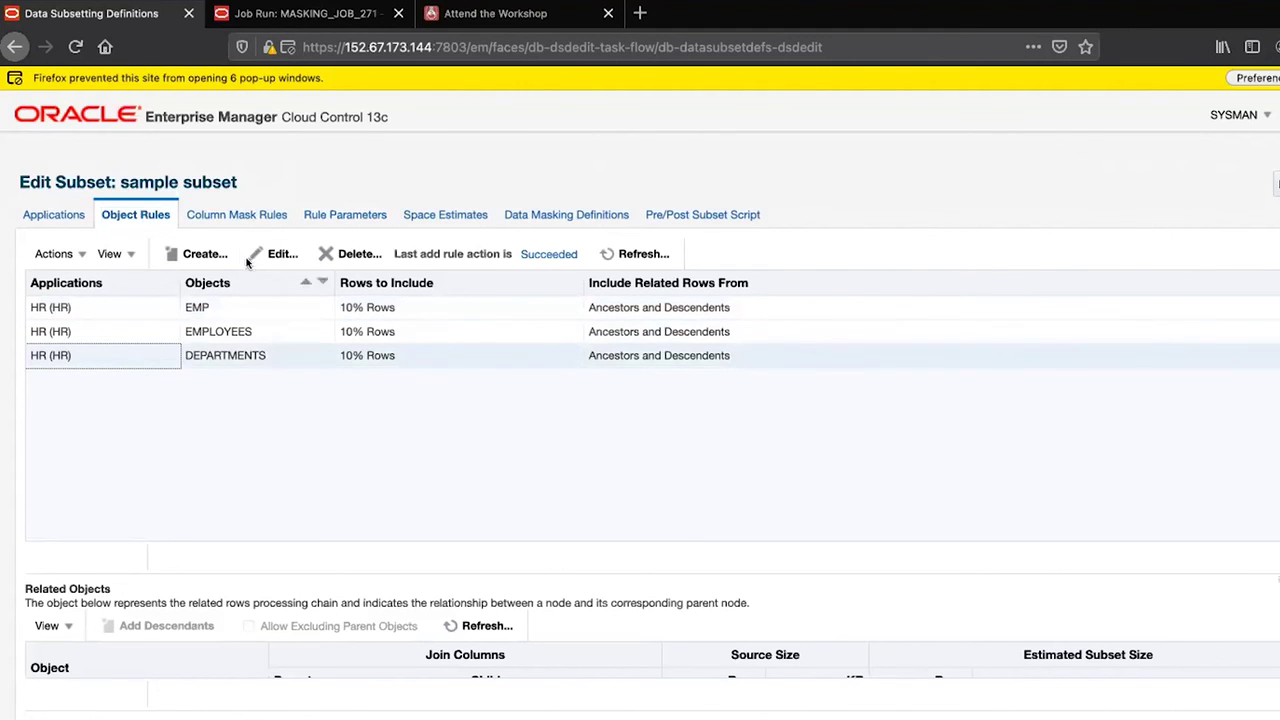
- Start a new object rule for the HR application with CREDIT_CARD as the specified object
{"action": "left_click", "coordinate": [193, 254]}
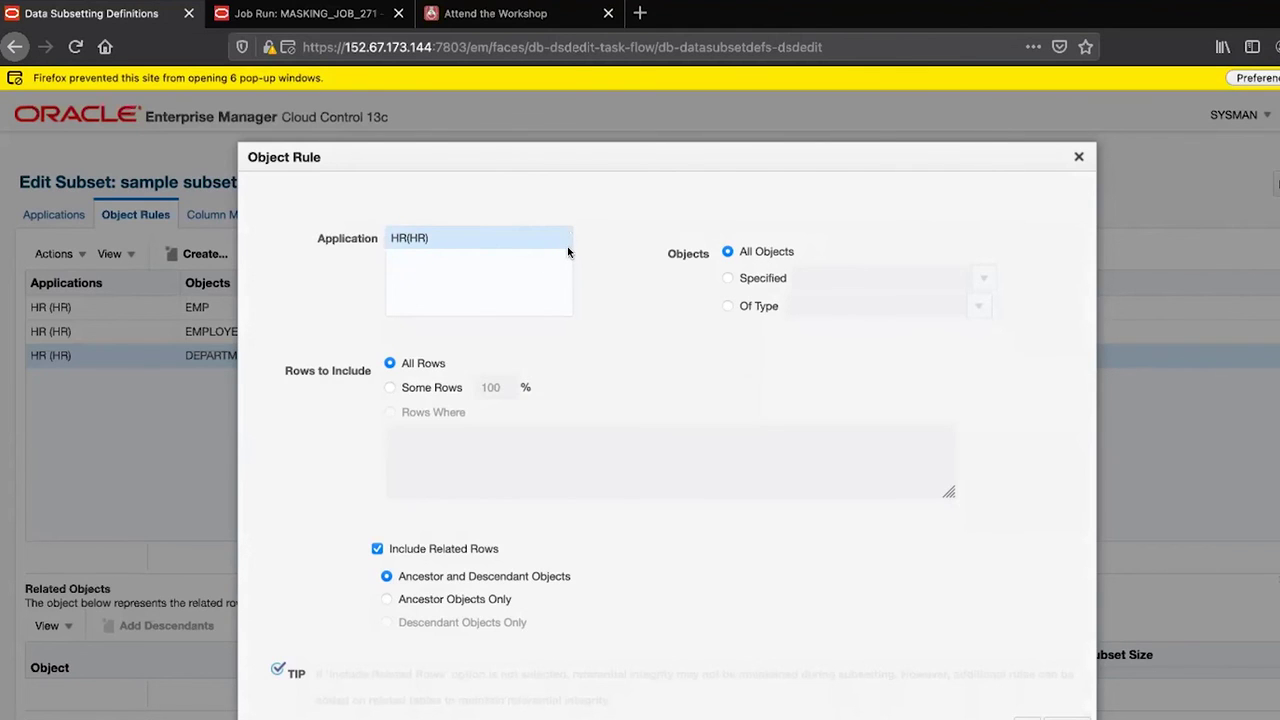
{"action": "left_click", "coordinate": [728, 278]}
{"action": "left_click", "coordinate": [975, 280]}
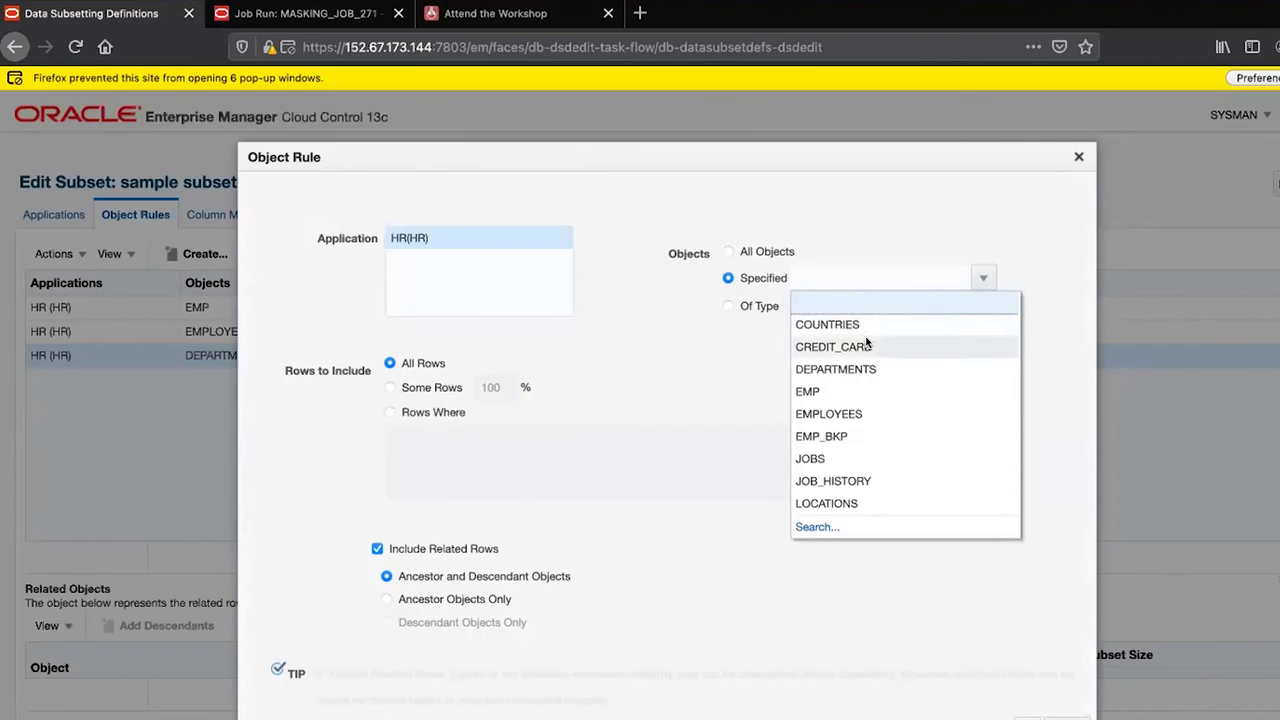
{"action": "left_click", "coordinate": [866, 347]}
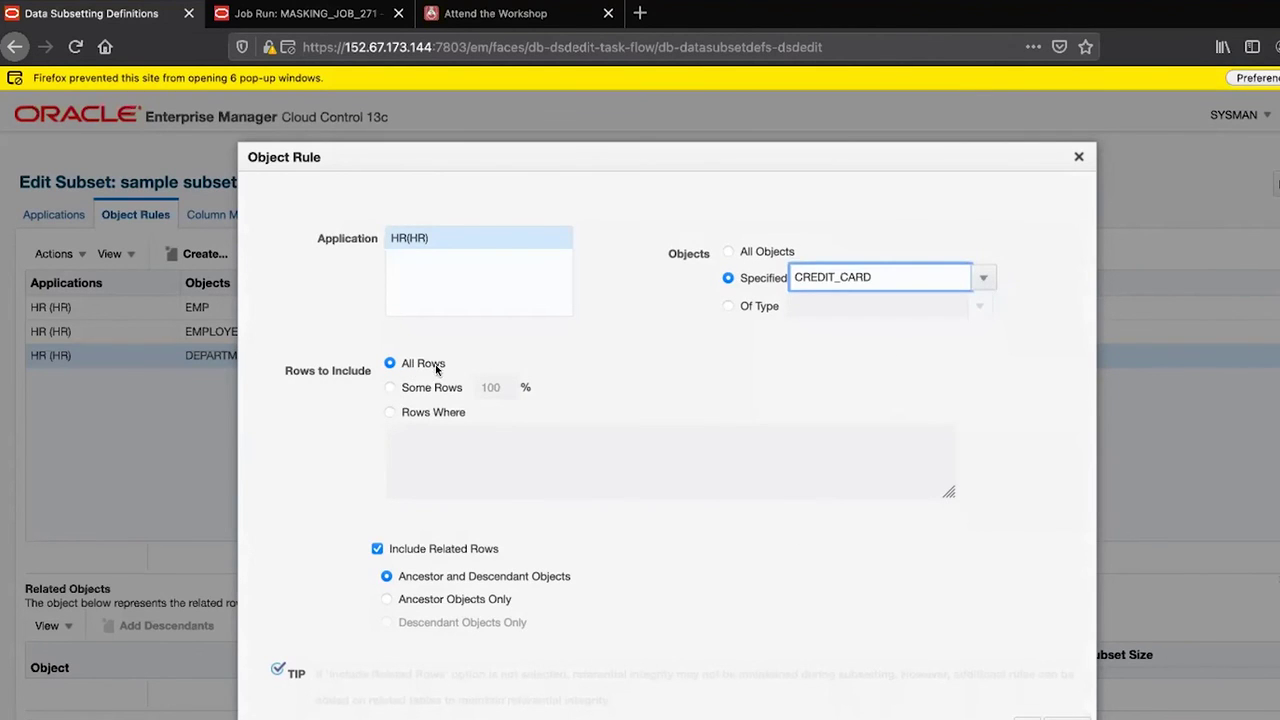
- Try including 10% of the CREDIT_CARD rows, switch to the Rows Where option, and leave the object rule without adding it
{"action": "left_click", "coordinate": [390, 387]}
{"action": "left_click", "coordinate": [497, 386]}
{"action": "key", "text": "BackSpace"}
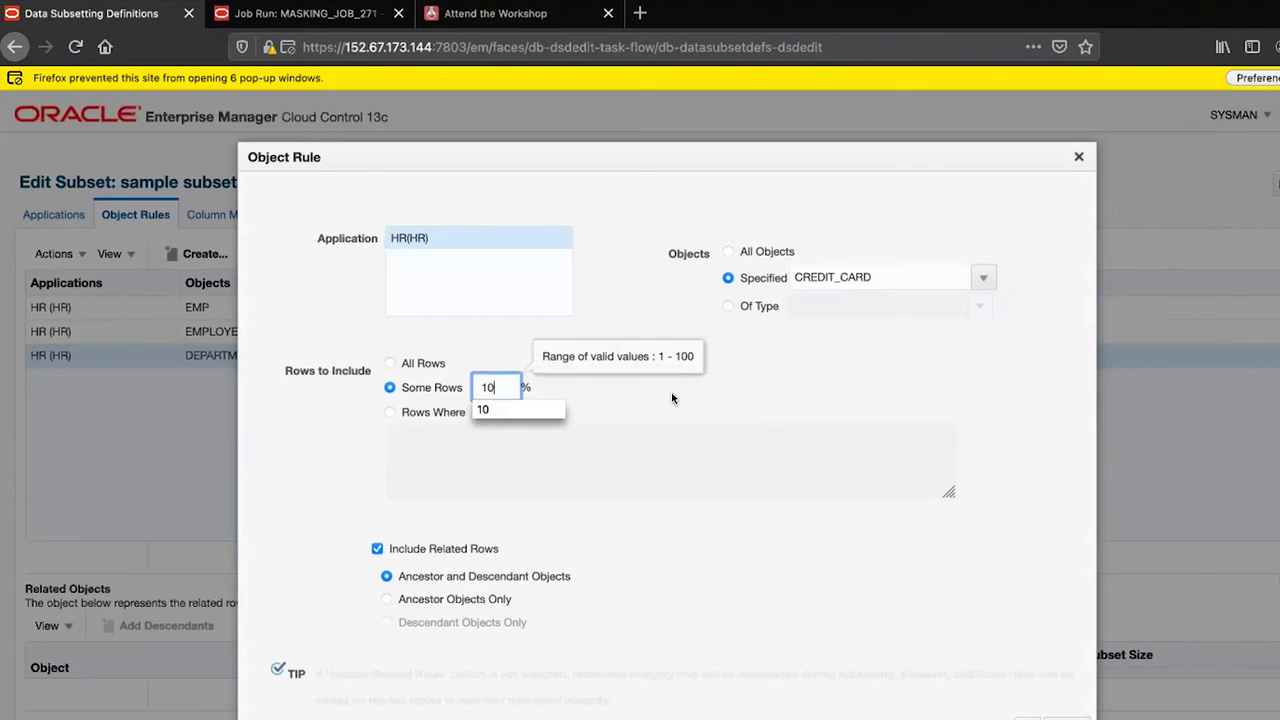
{"action": "left_click", "coordinate": [672, 398]}
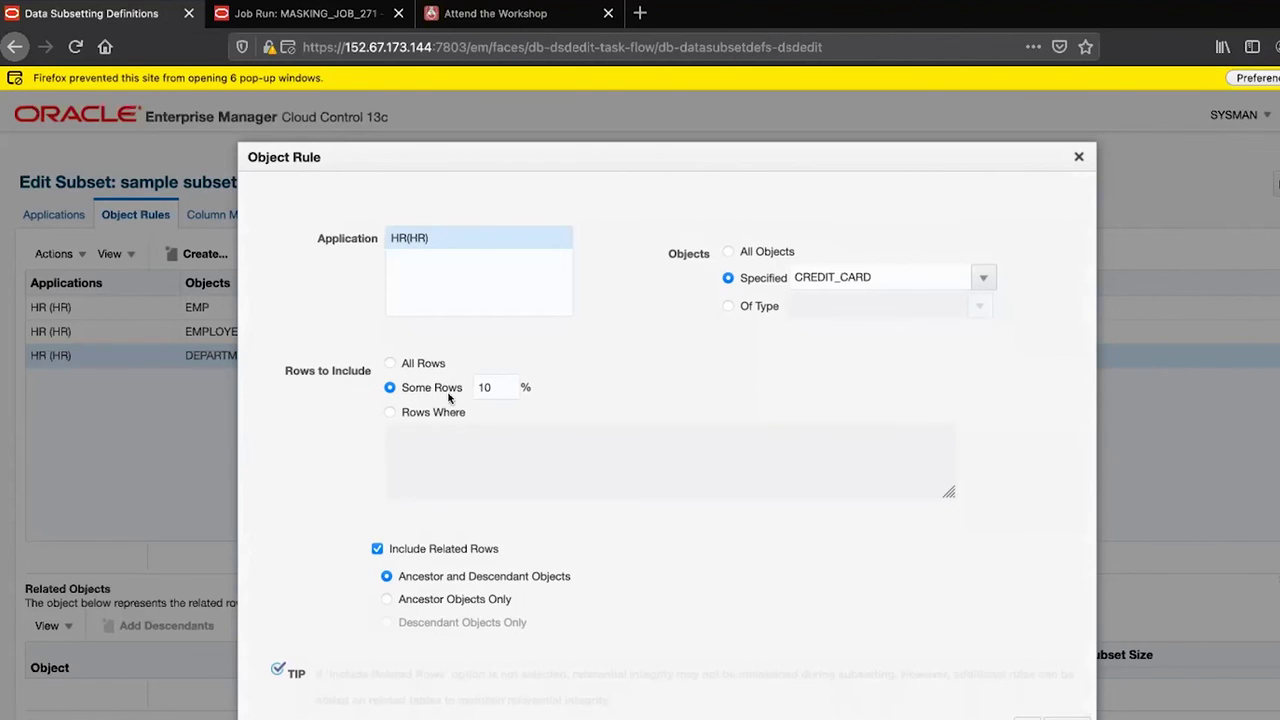
{"action": "left_click", "coordinate": [389, 413]}
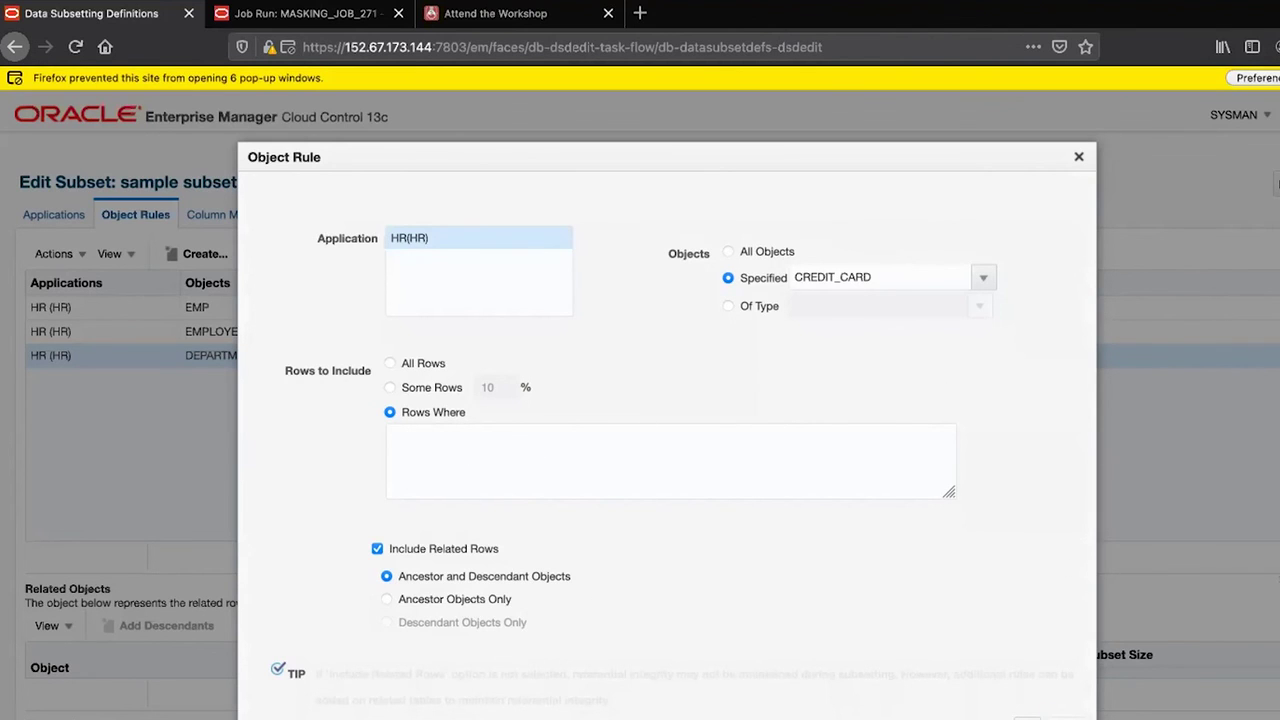
{"action": "left_click", "coordinate": [1027, 717]}
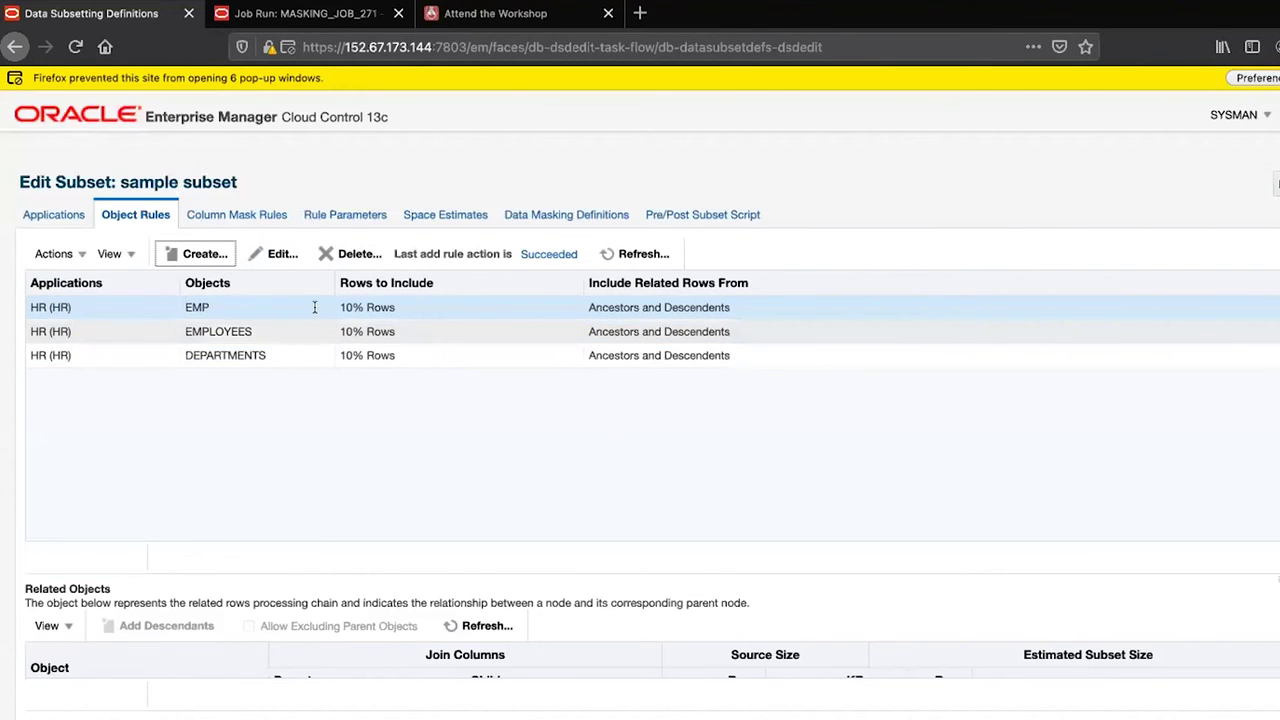
- Check the rows included by the DEPARTMENTS object rule and expand the HR application's objects in the space estimates
{"action": "left_click", "coordinate": [265, 358]}
{"action": "left_click", "coordinate": [375, 356]}
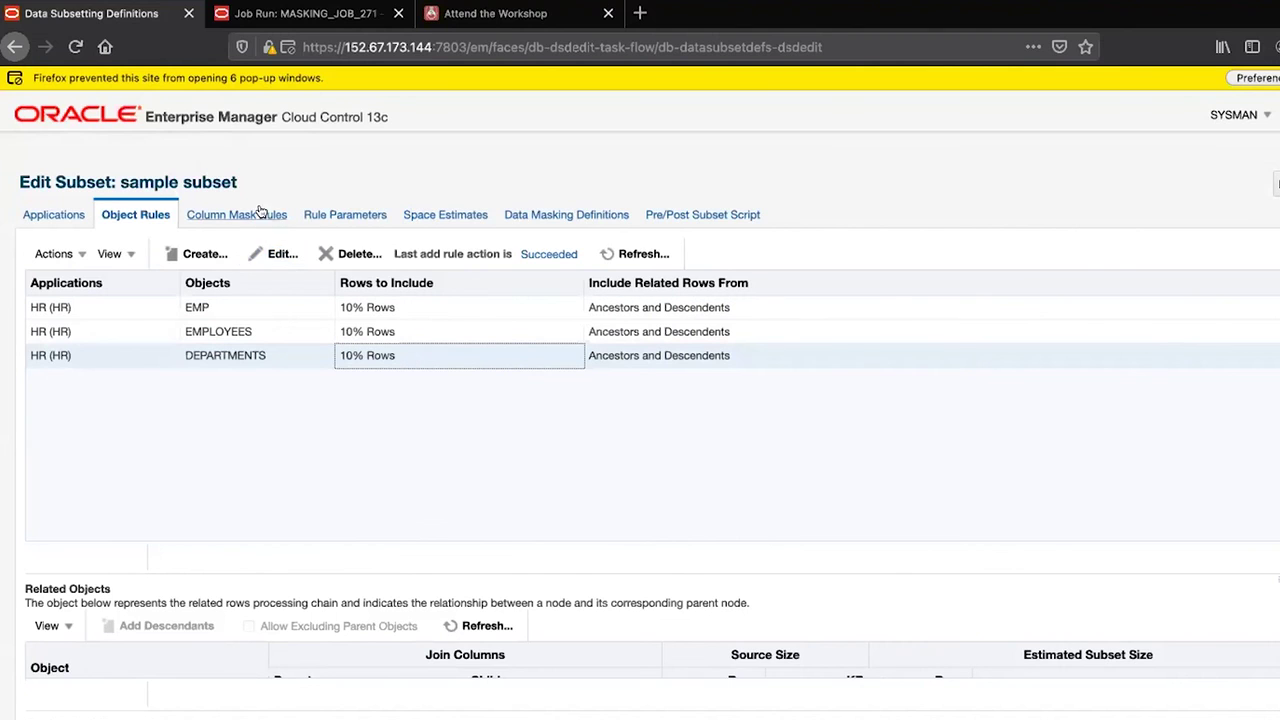
{"action": "left_click", "coordinate": [424, 216]}
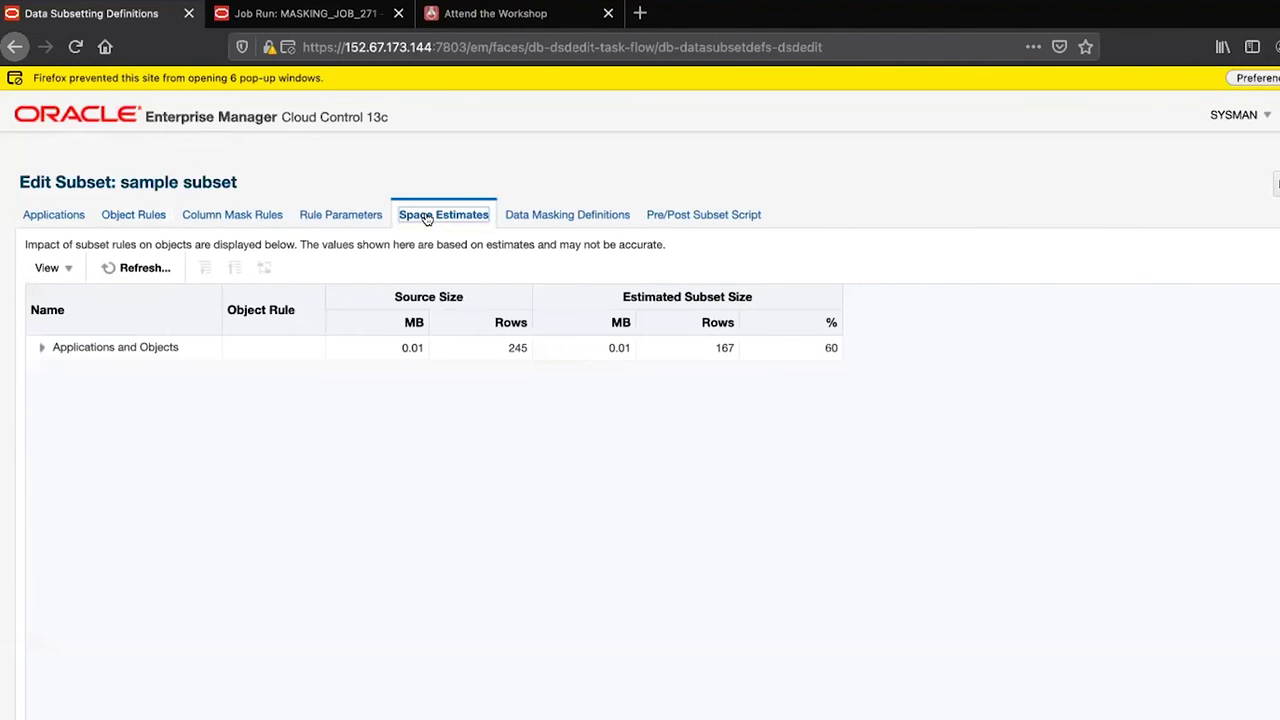
{"action": "left_click", "coordinate": [41, 347]}
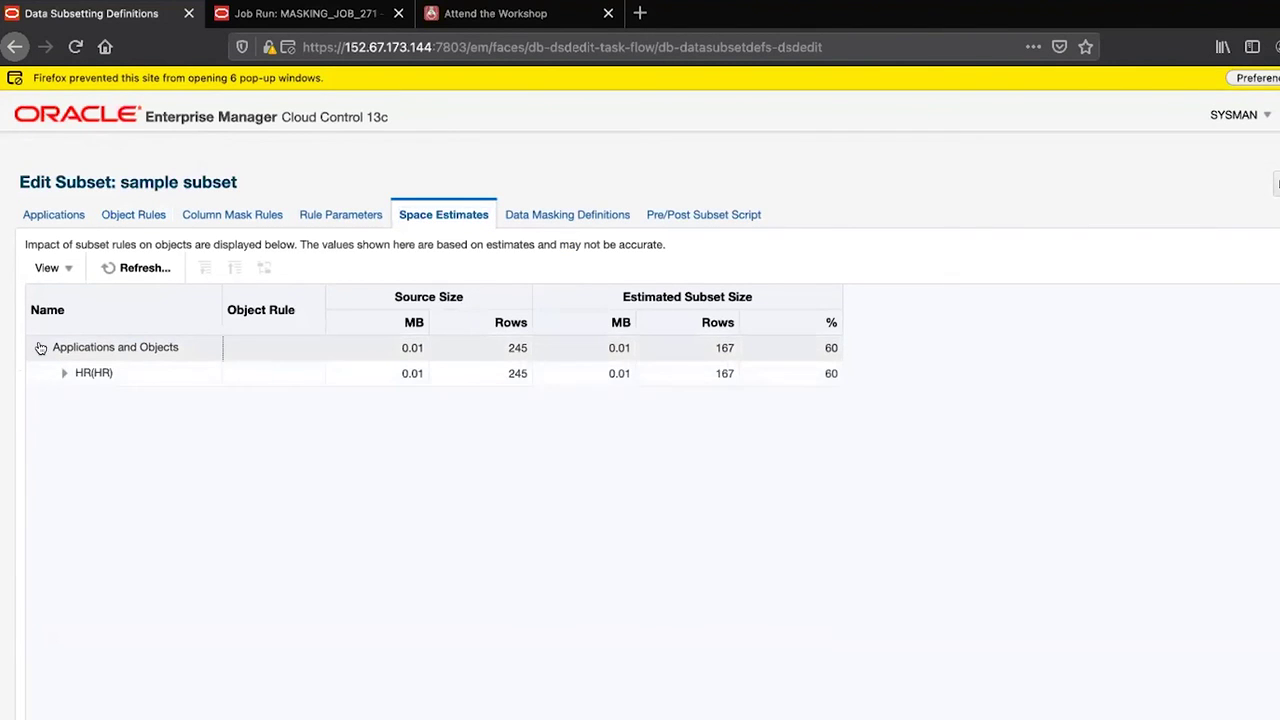
{"action": "left_click", "coordinate": [64, 373]}
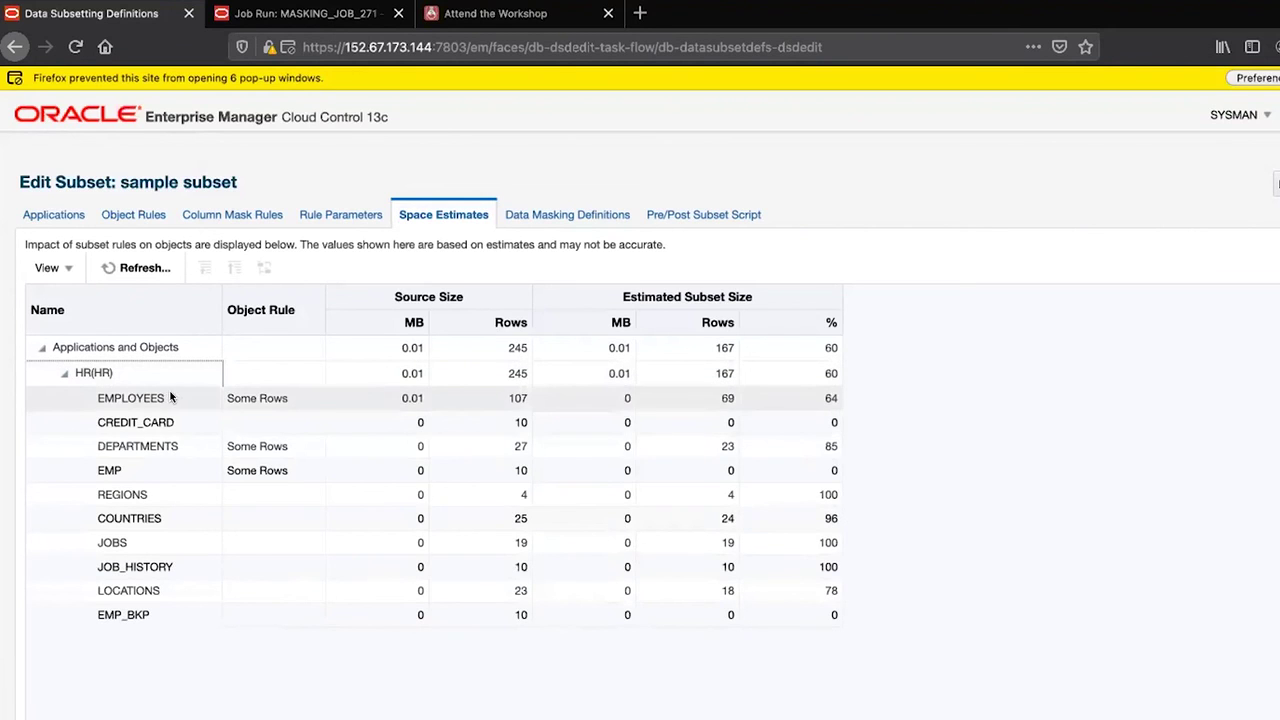
- Compare the DEPARTMENTS table's source row count with its estimated subset row count
{"action": "left_click", "coordinate": [130, 446]}
{"action": "left_click", "coordinate": [283, 446]}
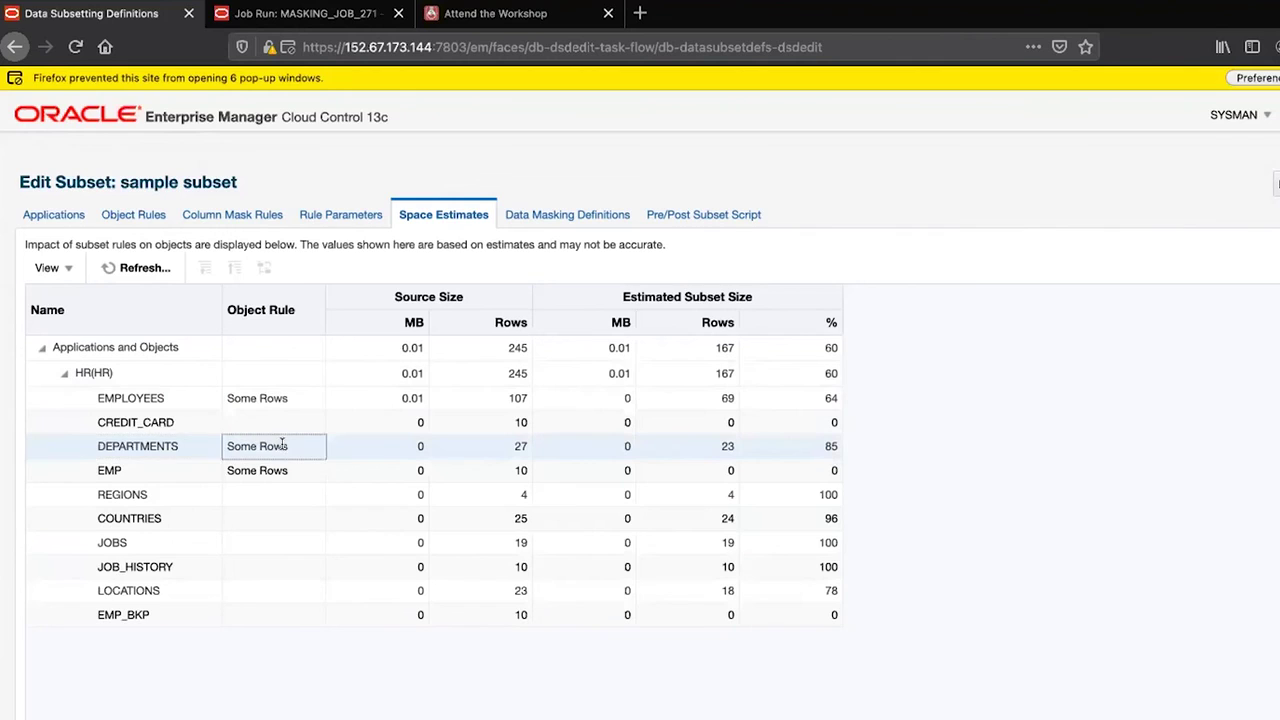
{"action": "left_click", "coordinate": [521, 445]}
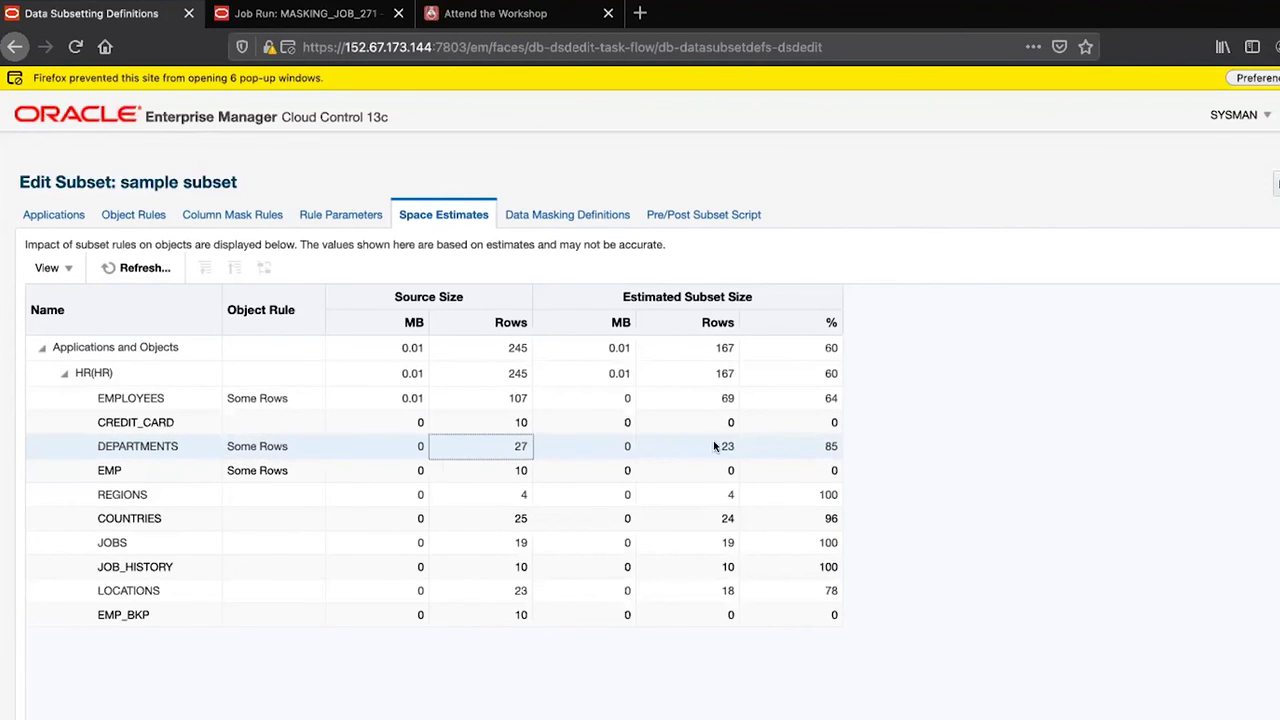
{"action": "left_click", "coordinate": [710, 446]}
{"action": "left_click_drag", "start_coordinate": [712, 447], "coordinate": [737, 452]}
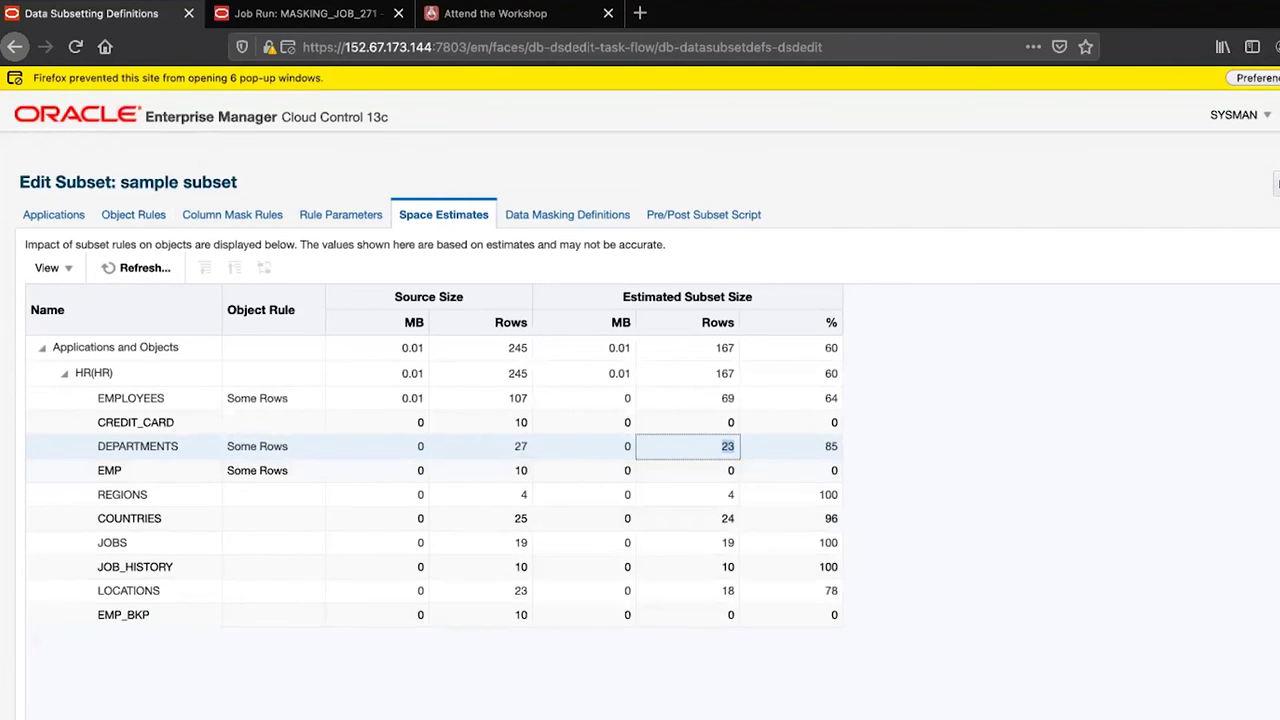
- Review the masking definition attached to the subset, and return to the Data Subsetting Definitions list to view the available actions
{"action": "left_click", "coordinate": [601, 217]}
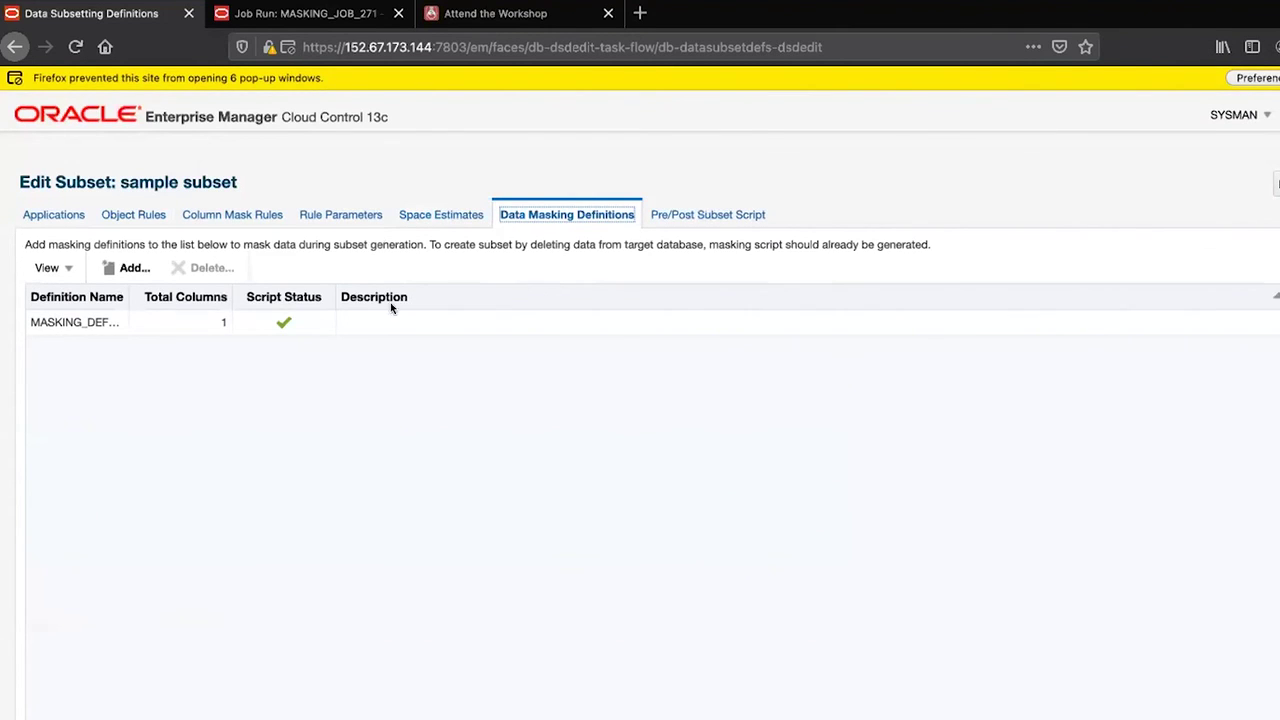
{"action": "left_click", "coordinate": [512, 320]}
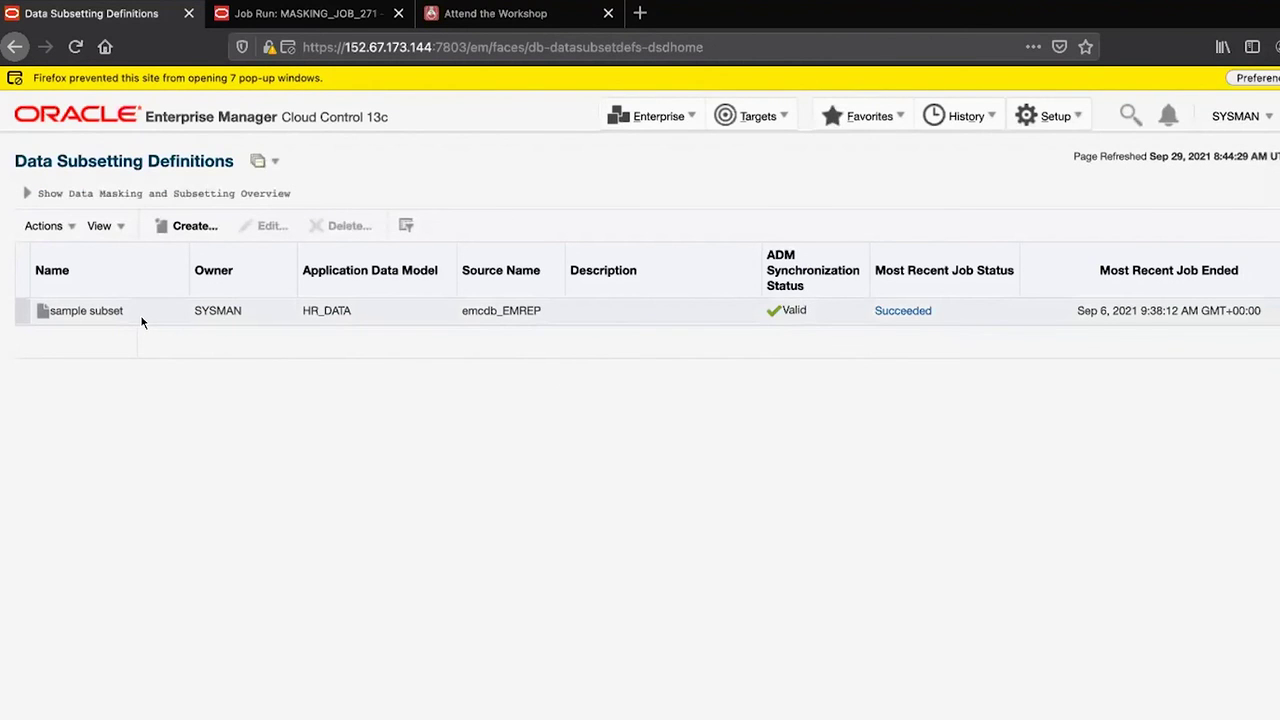
{"action": "left_click", "coordinate": [45, 226]}
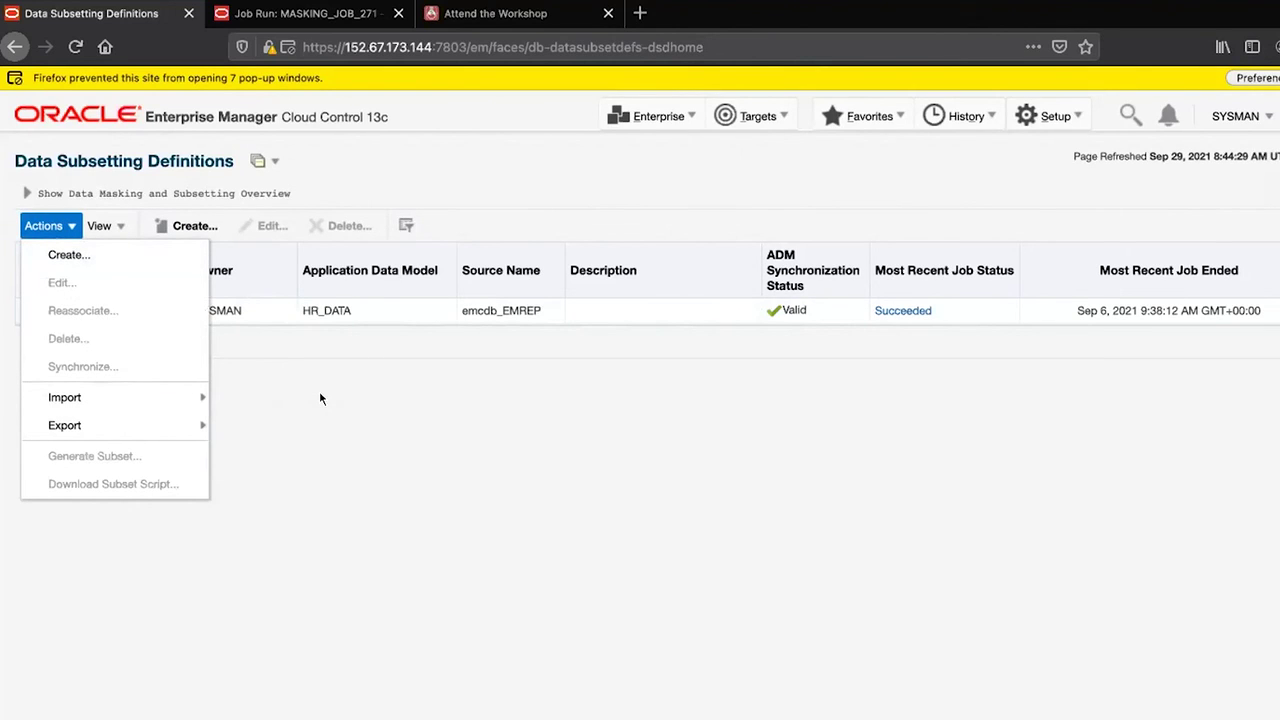
{"action": "left_click", "coordinate": [297, 369]}
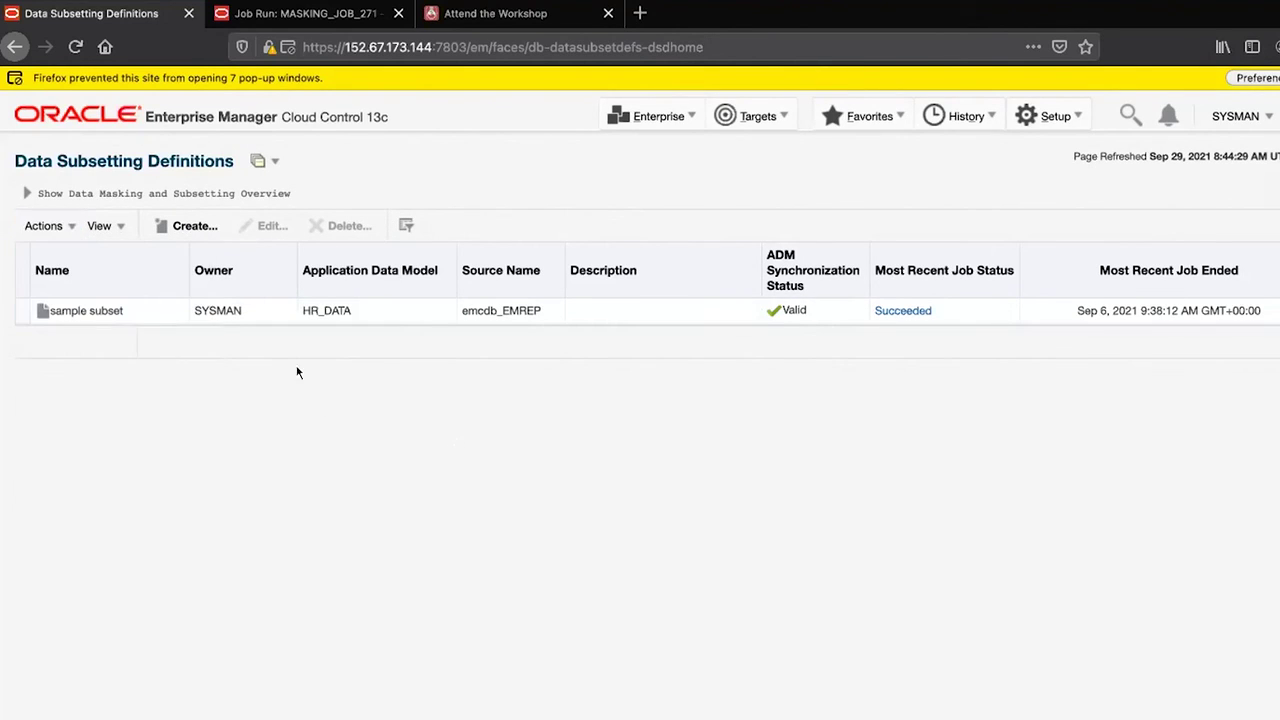
- Start generating the sample subset and choose the named SYS credential for the database
{"action": "left_click", "coordinate": [146, 316]}
{"action": "left_click", "coordinate": [45, 226]}
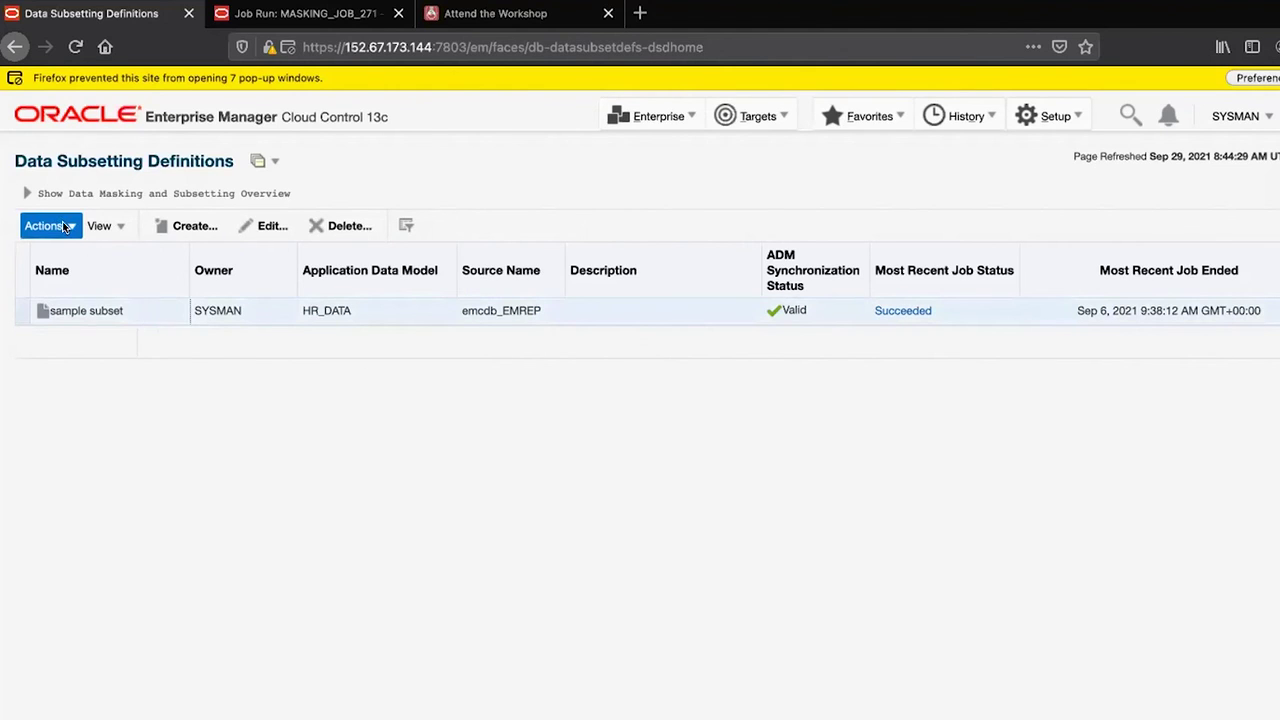
{"action": "left_click", "coordinate": [130, 487]}
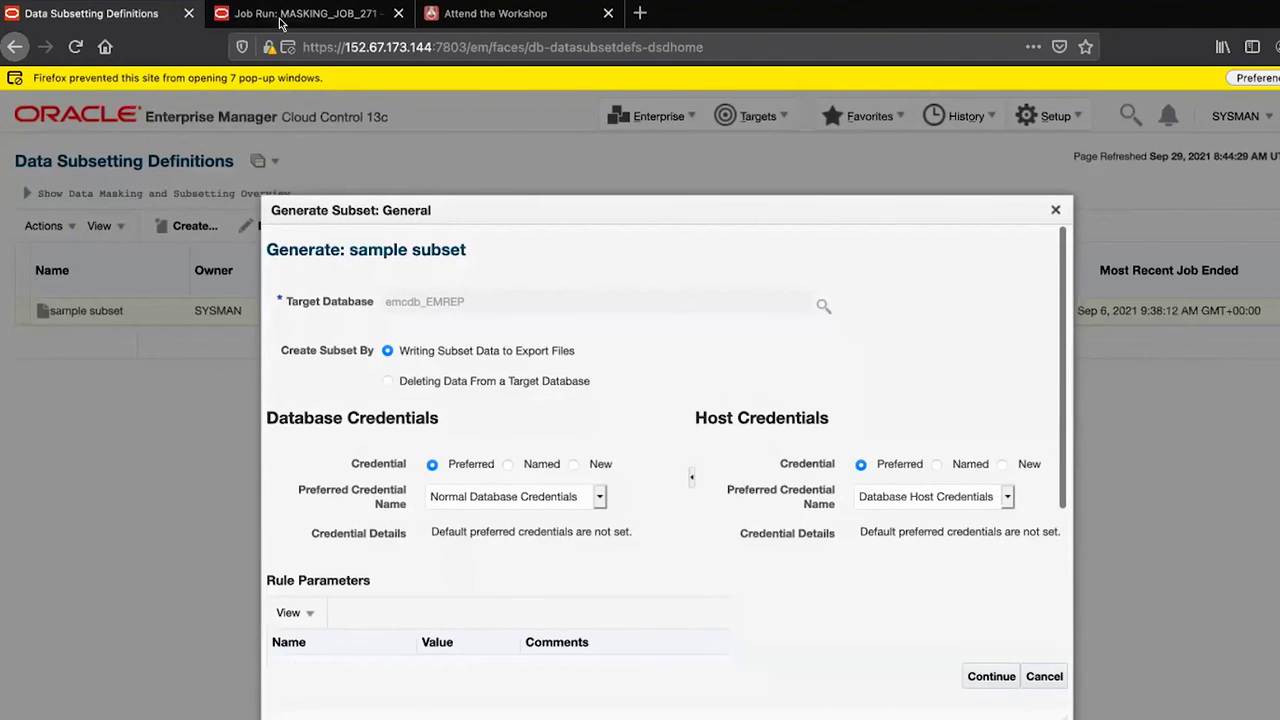
{"action": "left_click", "coordinate": [508, 464]}
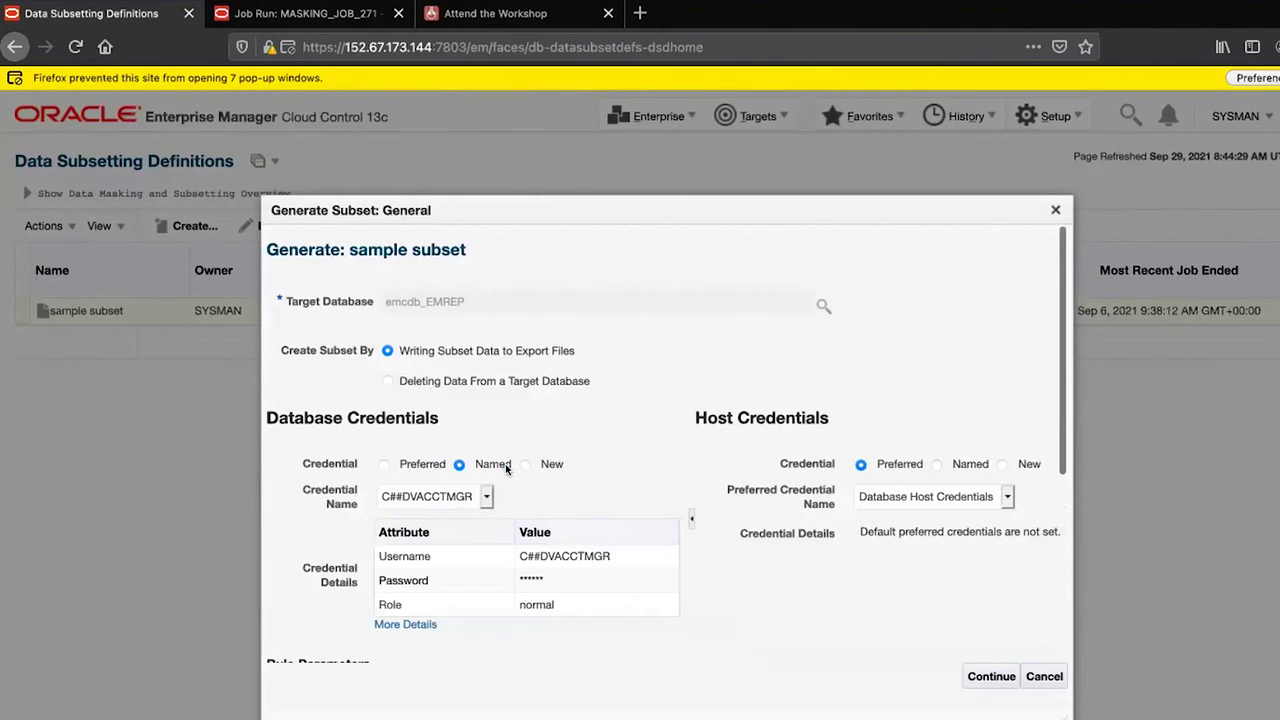
{"action": "left_click", "coordinate": [487, 499]}
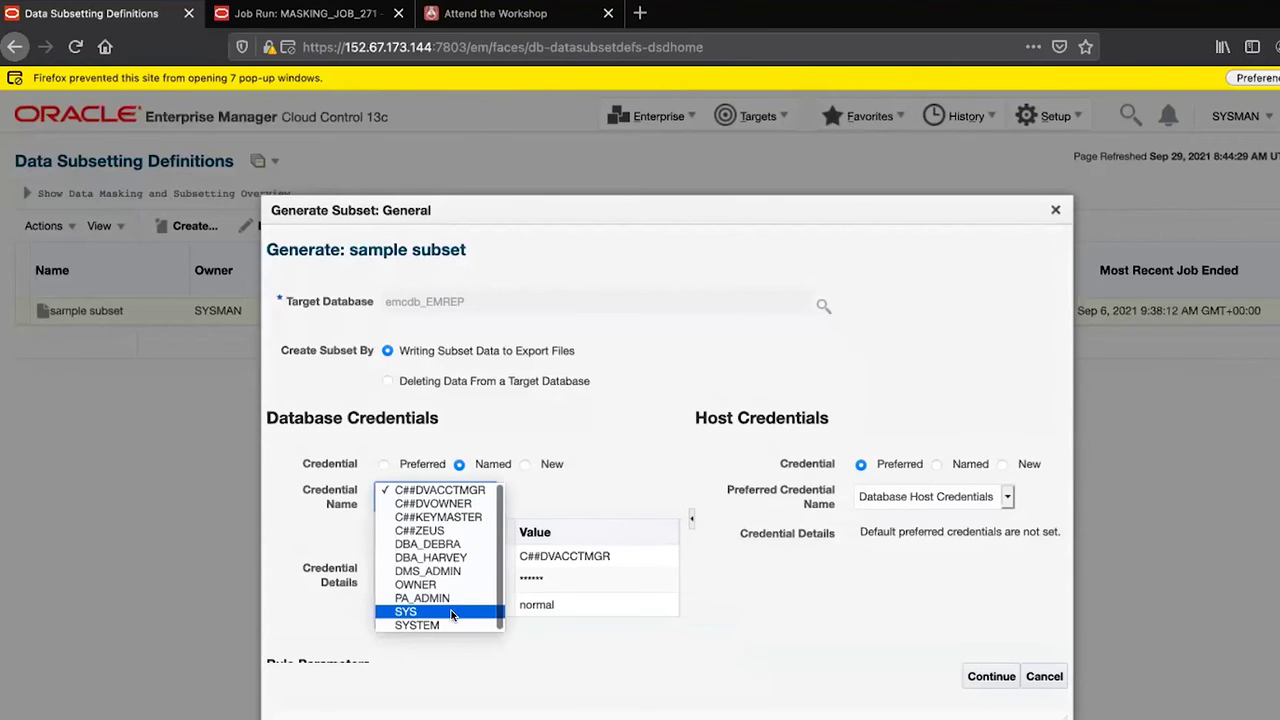
{"action": "left_click", "coordinate": [440, 614]}
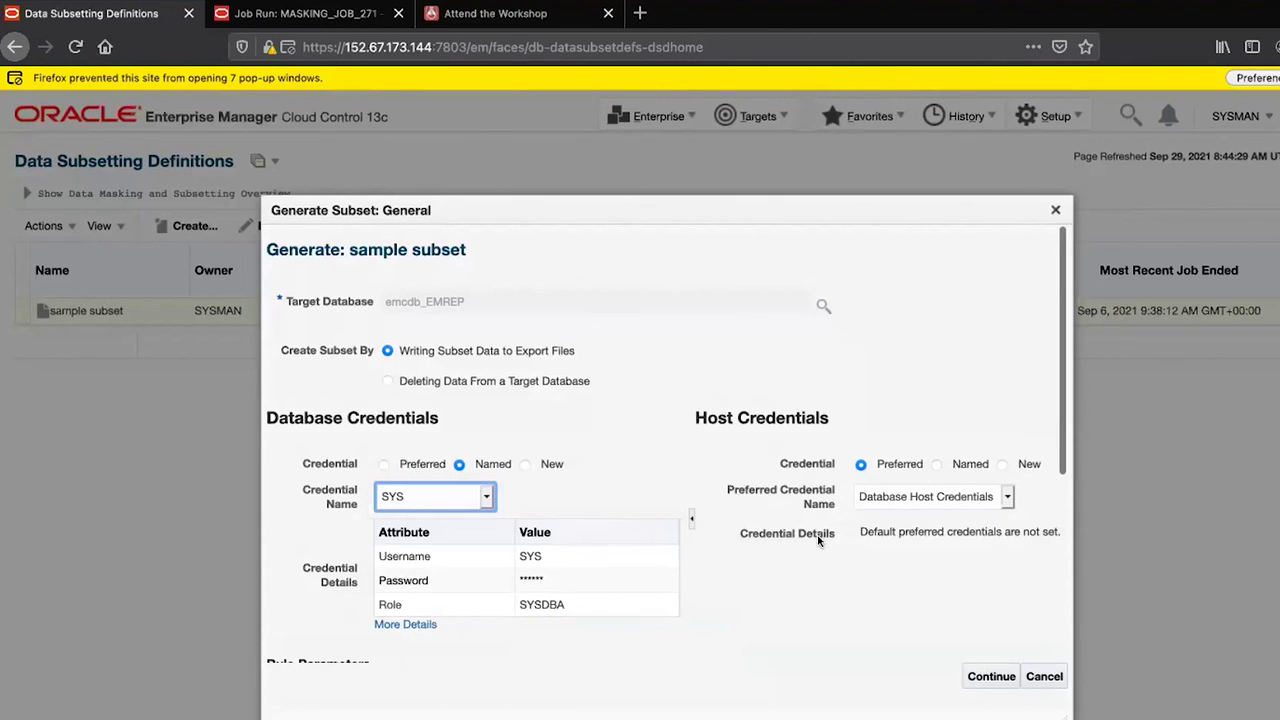
- Choose the named OS_ORACLE credential for the host
{"action": "left_click", "coordinate": [936, 465]}
{"action": "left_click", "coordinate": [948, 499]}
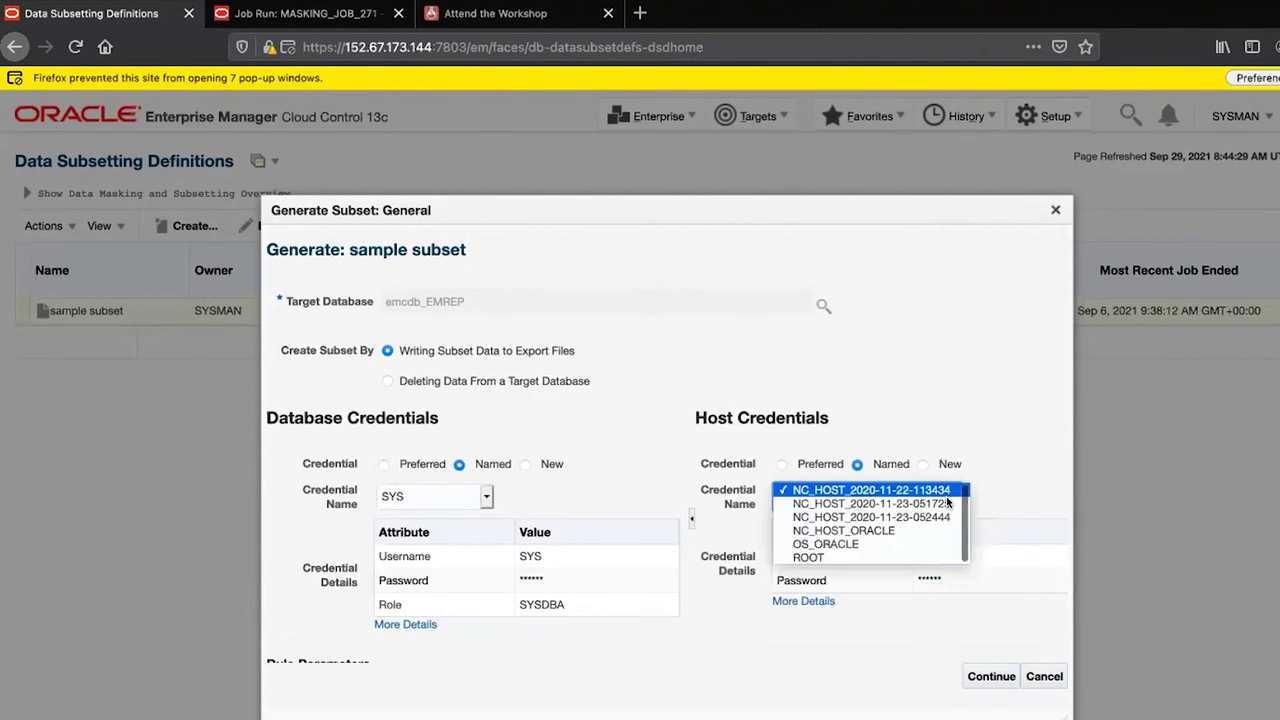
{"action": "left_click", "coordinate": [914, 544]}
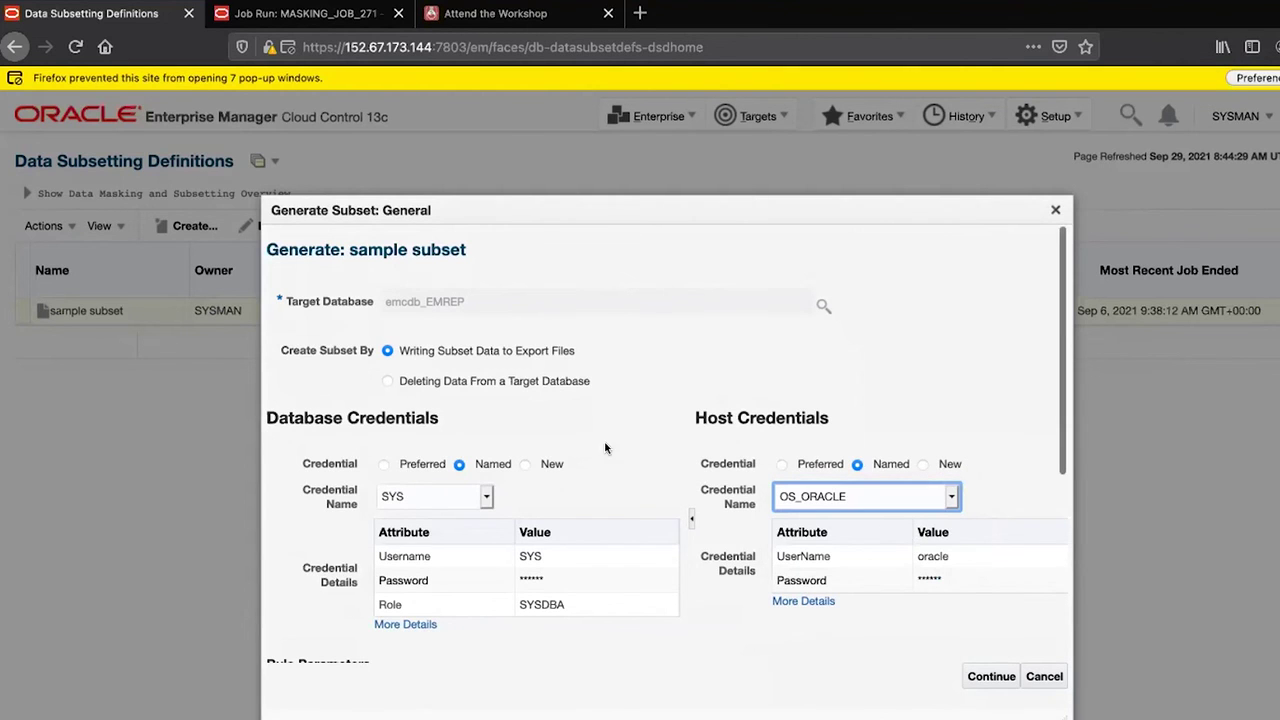
- Try the option of deleting data from a target database, return to writing export files, and continue to the subset parameters
{"action": "scroll", "coordinate": [612, 470], "scroll_direction": "down", "scroll_amount": 3}
{"action": "scroll", "coordinate": [614, 463], "scroll_direction": "up", "scroll_amount": 3}
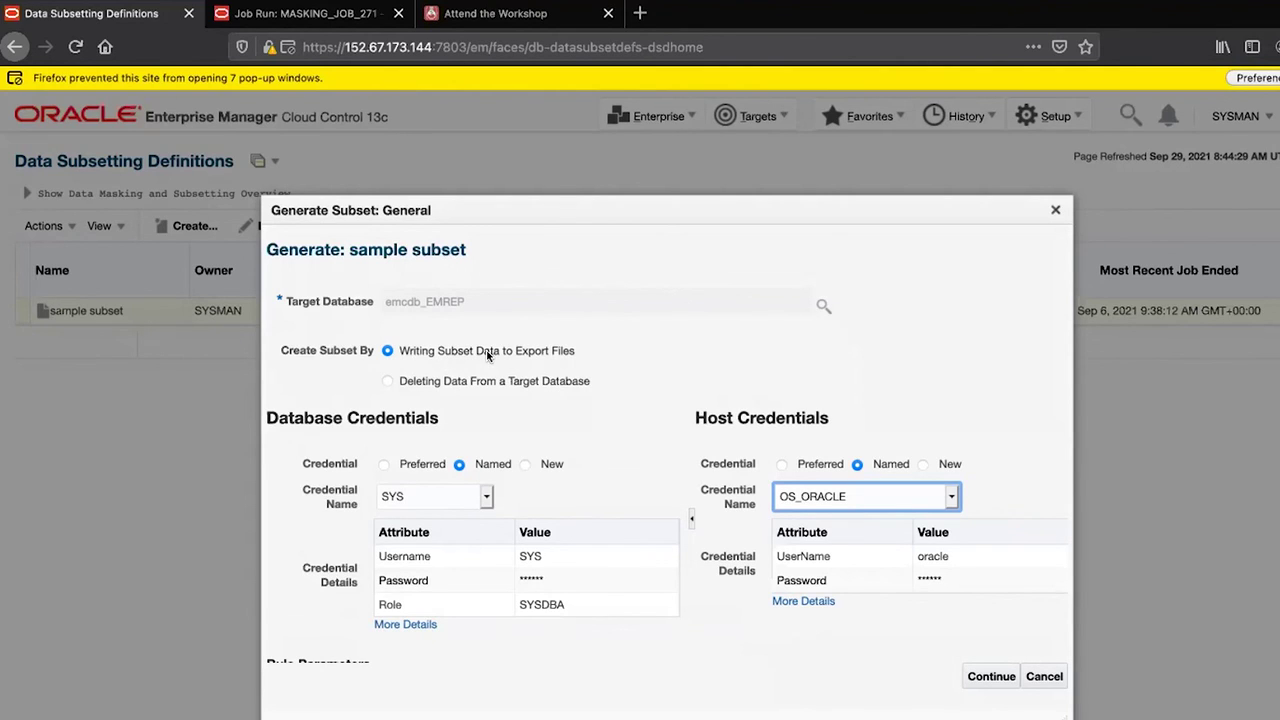
{"action": "left_click", "coordinate": [413, 384]}
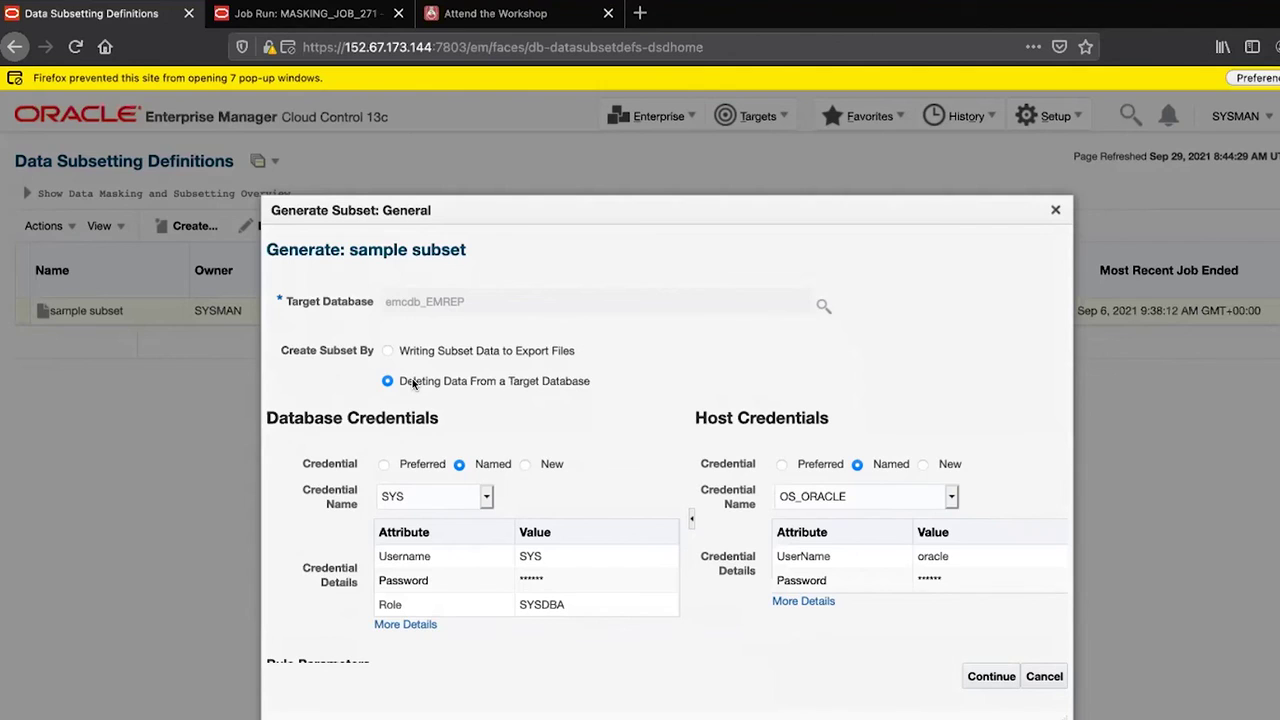
{"action": "left_click", "coordinate": [386, 351]}
{"action": "scroll", "coordinate": [492, 353], "scroll_direction": "down", "scroll_amount": 5}
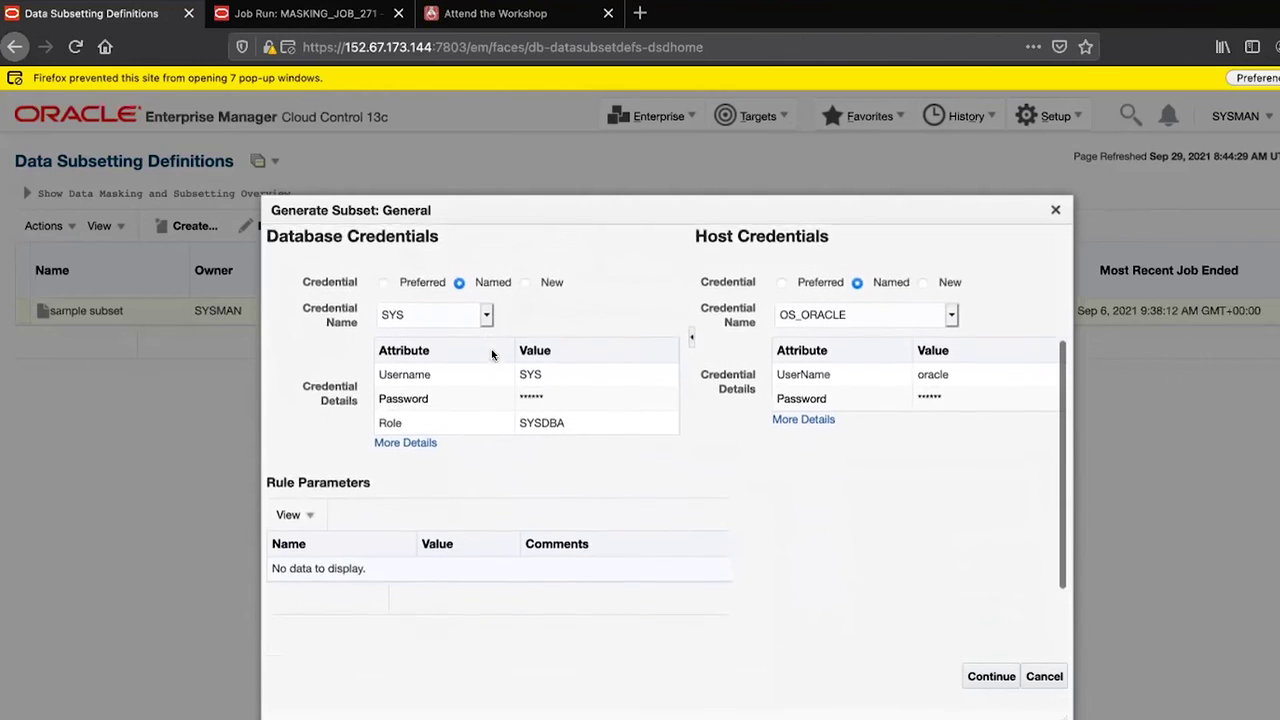
{"action": "left_click", "coordinate": [966, 676]}
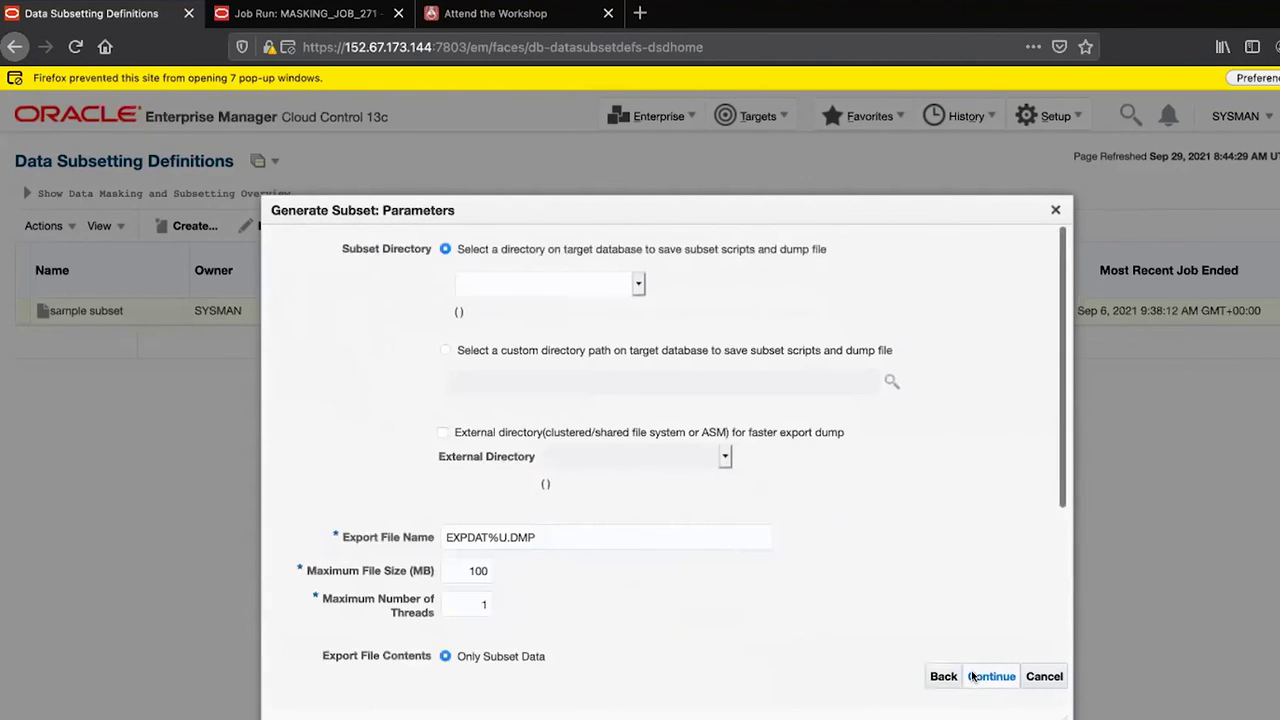
- View the predefined subset directories, and choose the custom directory path /tmp/ for the subset scripts and dump file instead
{"action": "left_click", "coordinate": [636, 287]}
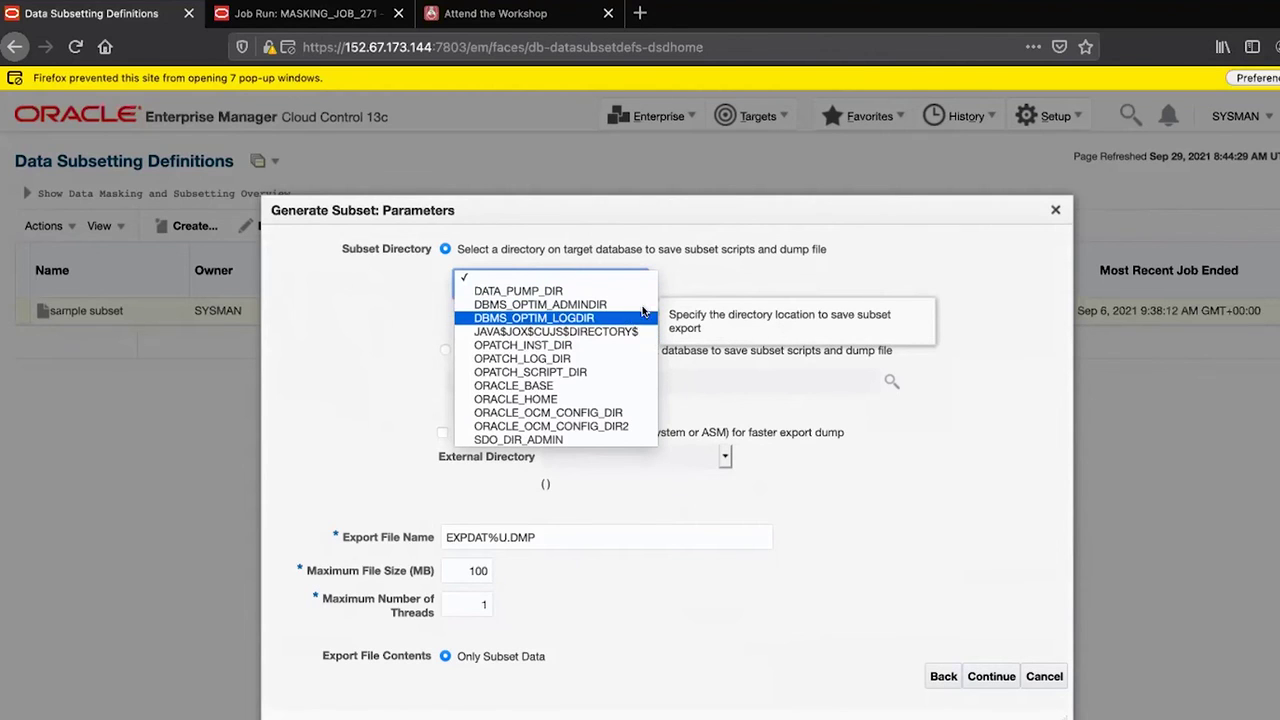
{"action": "key", "text": "Escape"}
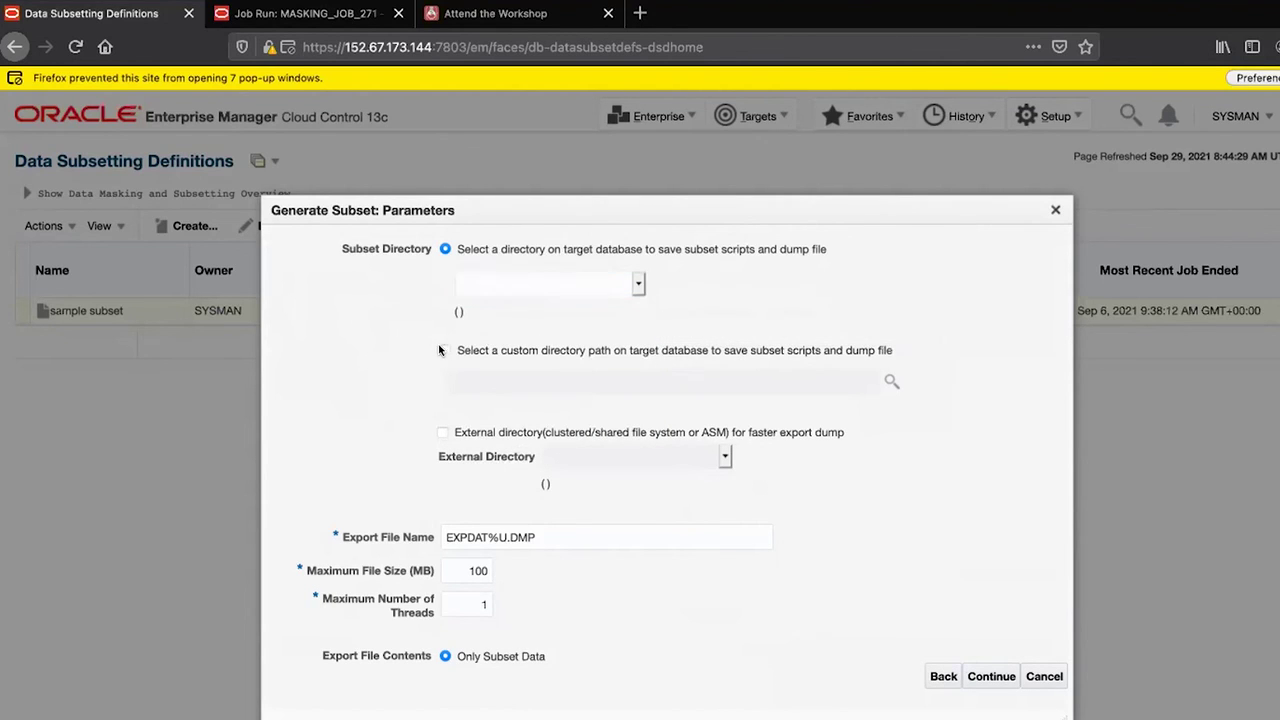
{"action": "left_click", "coordinate": [439, 350]}
{"action": "left_click", "coordinate": [885, 380]}
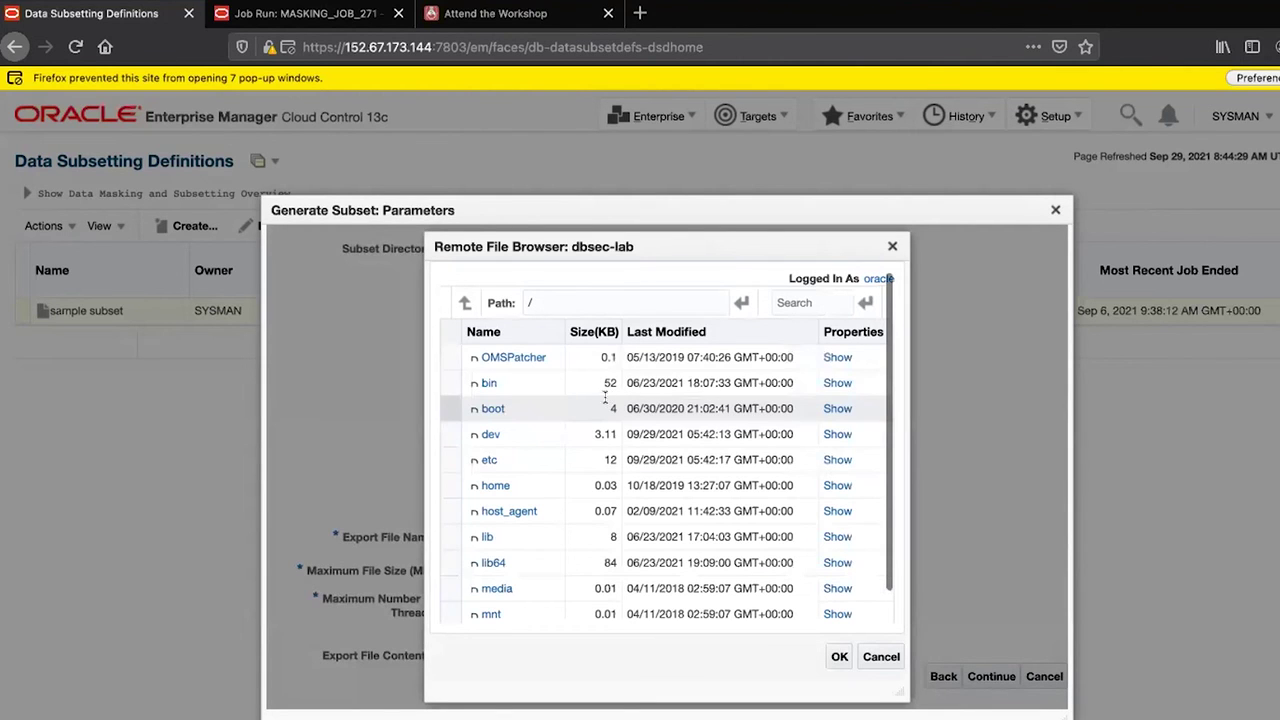
{"action": "scroll", "coordinate": [541, 543], "scroll_direction": "down", "scroll_amount": 2}
{"action": "scroll", "coordinate": [541, 543], "scroll_direction": "down", "scroll_amount": 2}
{"action": "scroll", "coordinate": [528, 549], "scroll_direction": "down", "scroll_amount": 2}
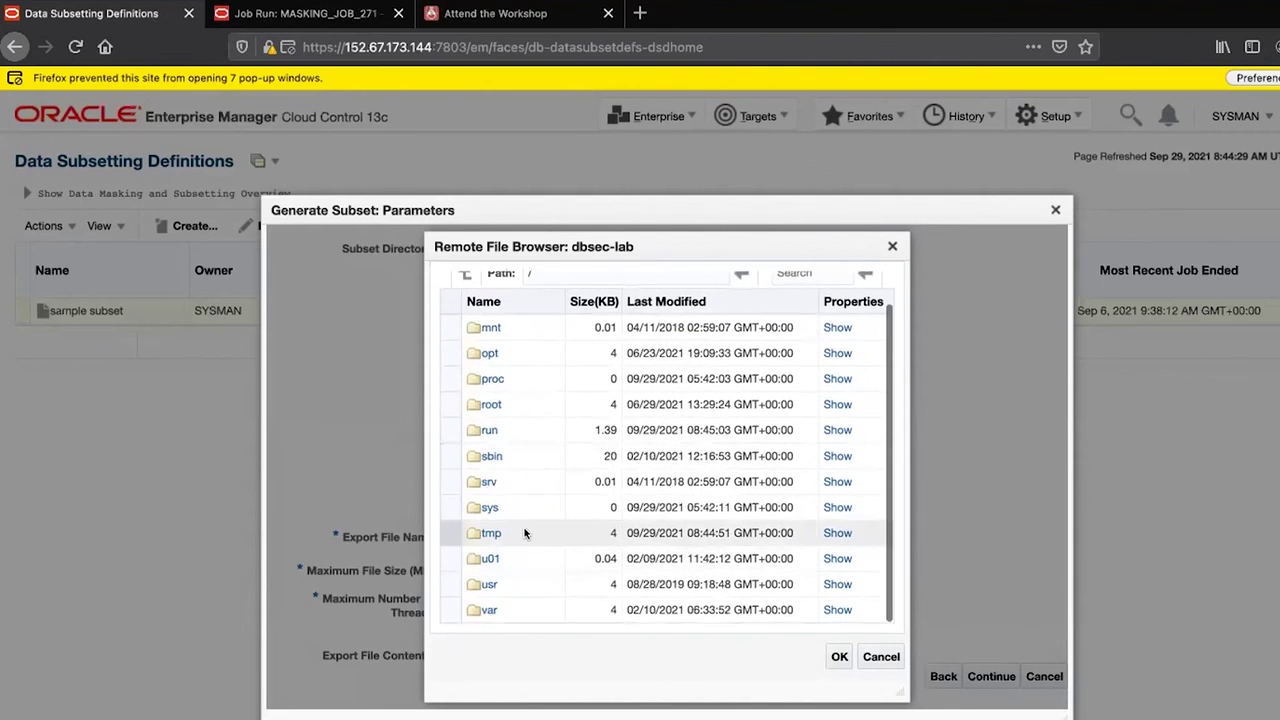
{"action": "left_click", "coordinate": [528, 535]}
{"action": "left_click", "coordinate": [838, 658]}
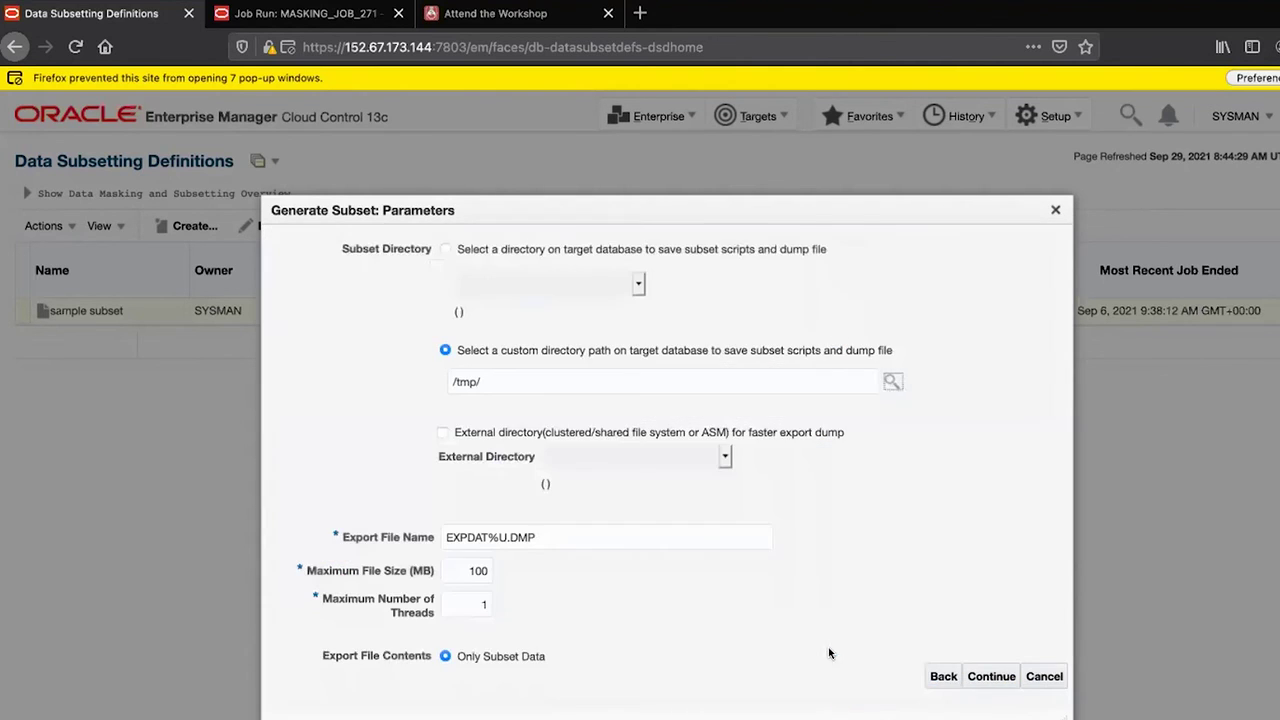
- Try naming the export file test%U.DMP in the subset parameters, and cancel the subset generation
{"action": "triple_click", "coordinate": [487, 378]}
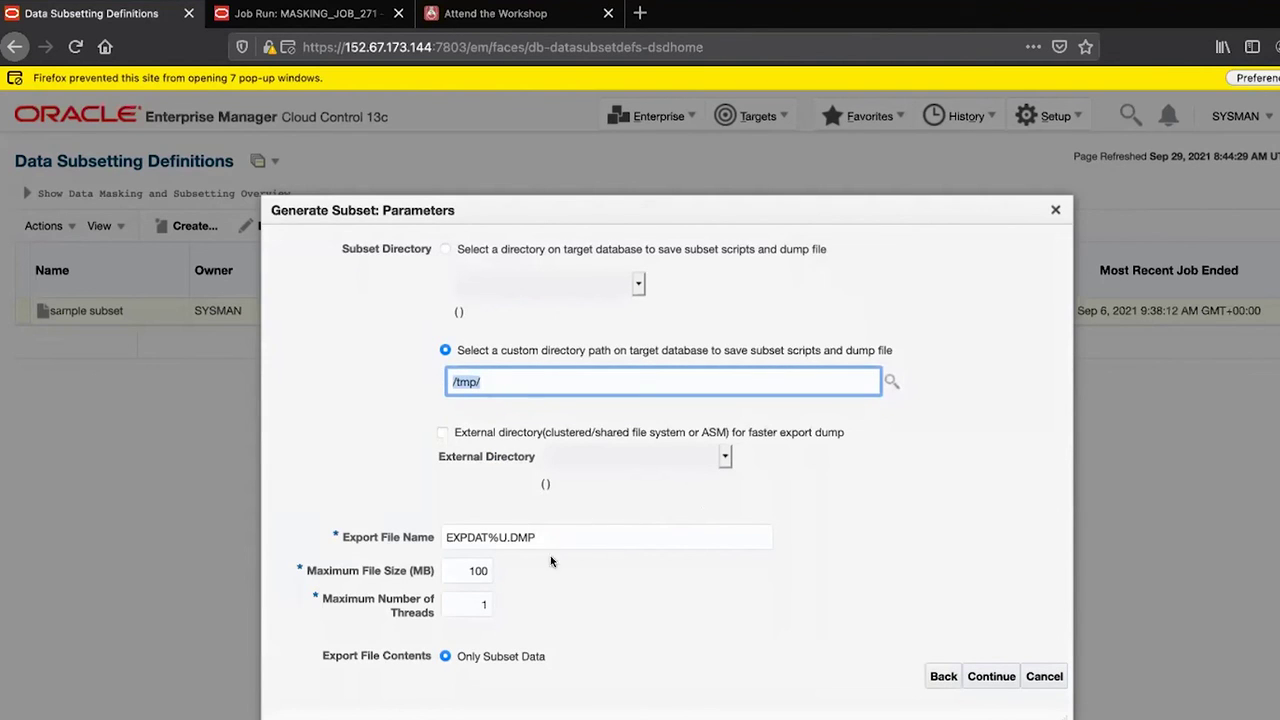
{"action": "double_click", "coordinate": [483, 536]}
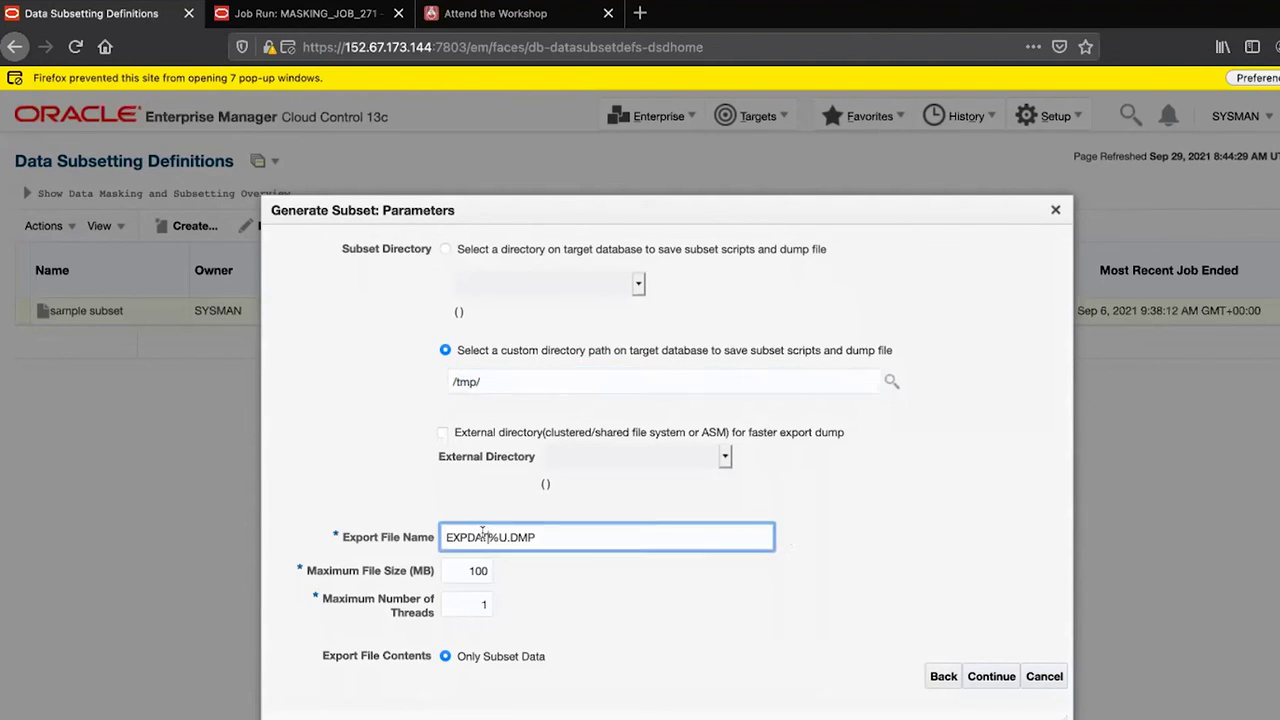
{"action": "type", "text": "test"}
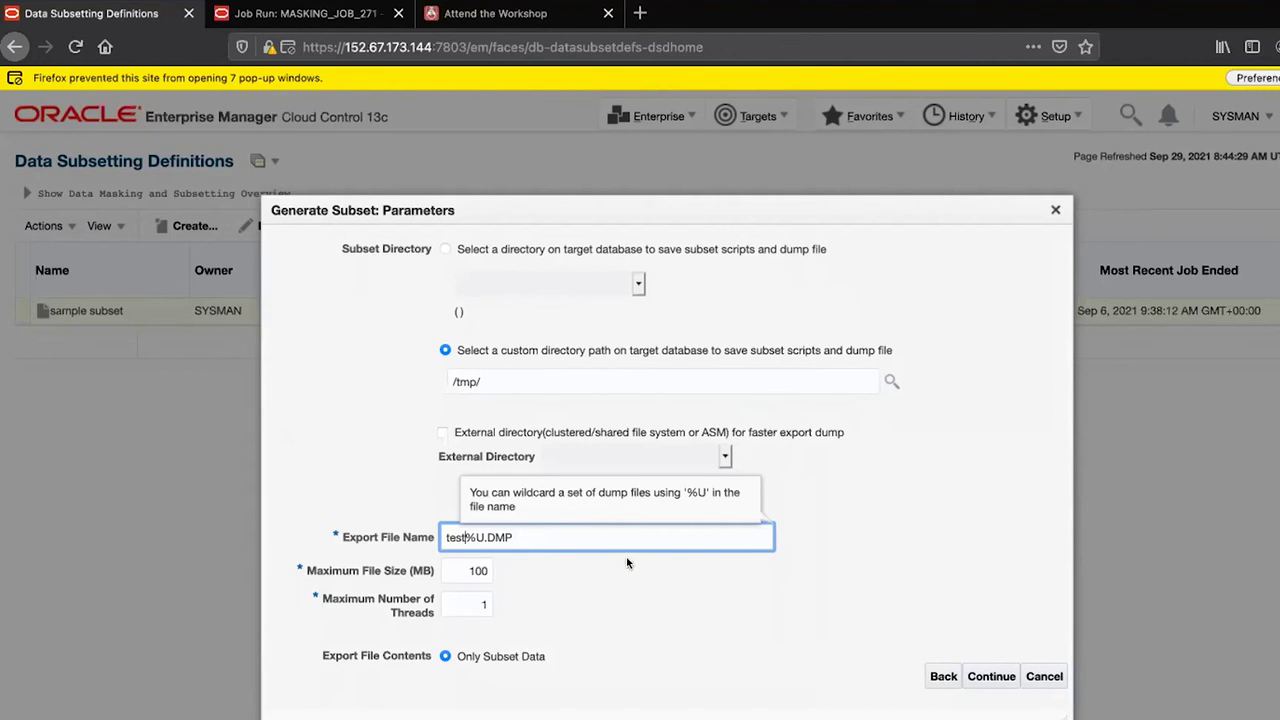
{"action": "left_click_drag", "start_coordinate": [441, 537], "coordinate": [515, 537]}
{"action": "left_click_drag", "start_coordinate": [481, 381], "coordinate": [447, 375]}
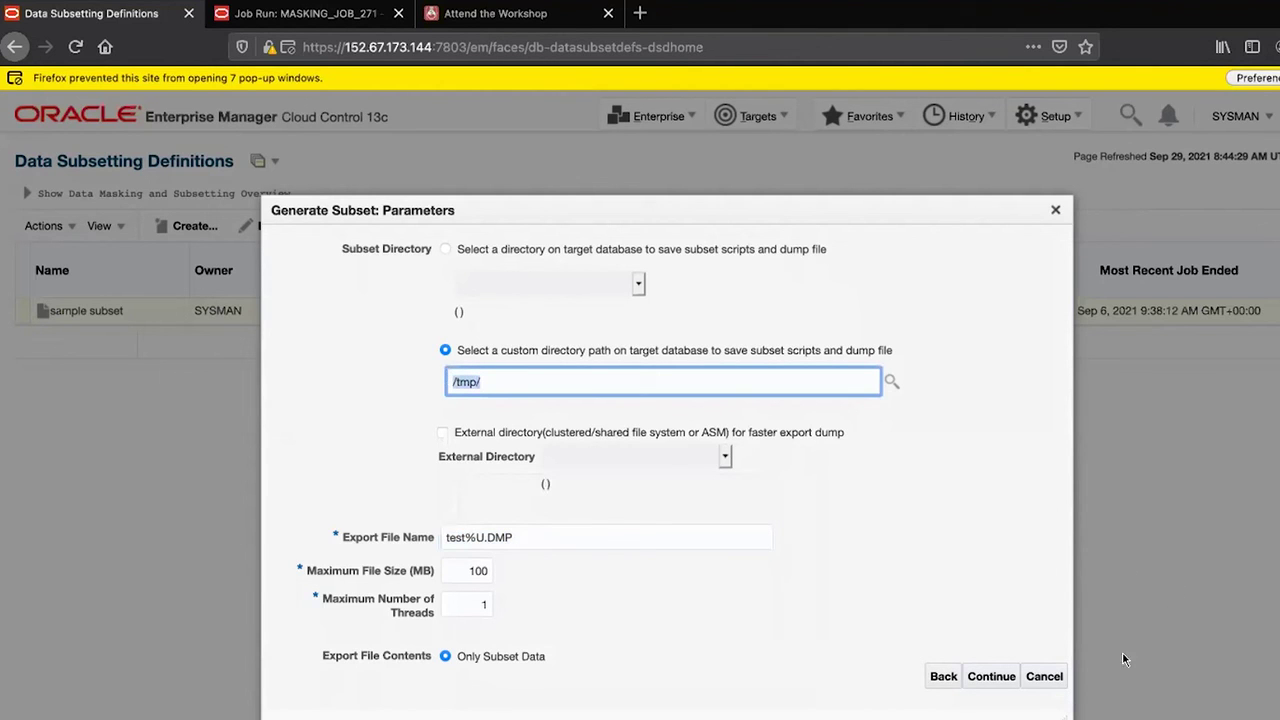
{"action": "left_click", "coordinate": [1041, 677]}
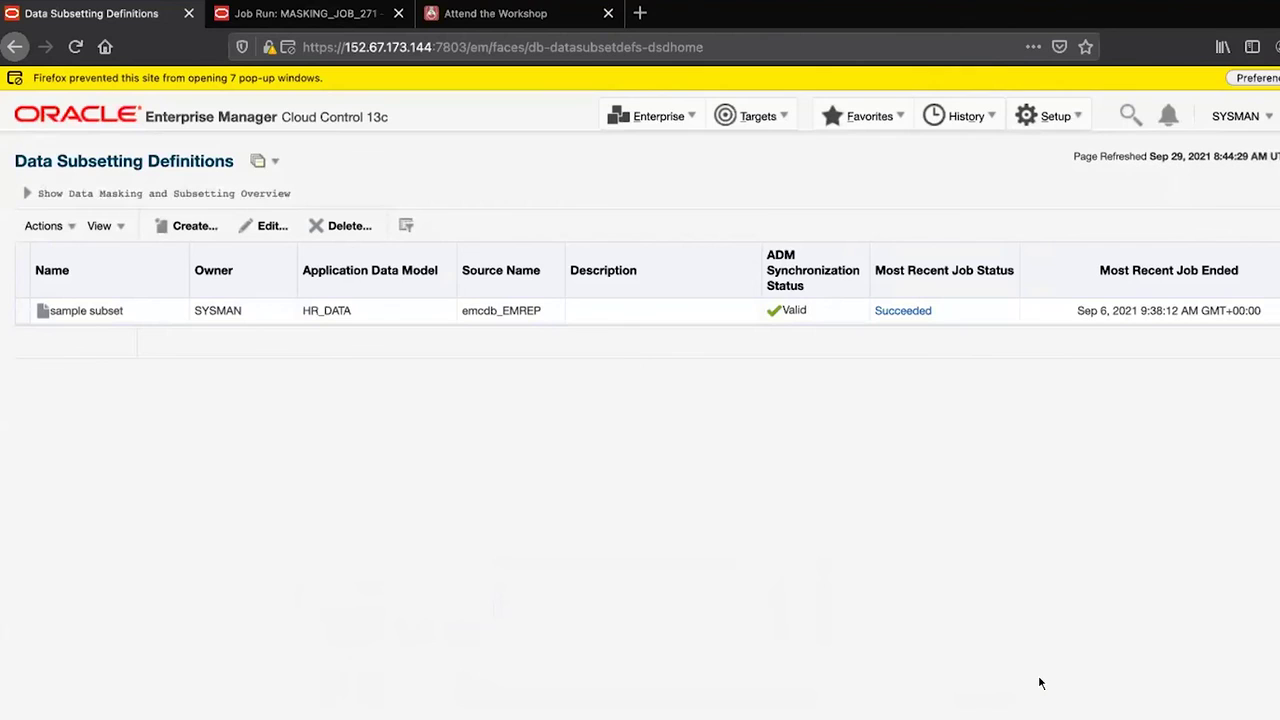